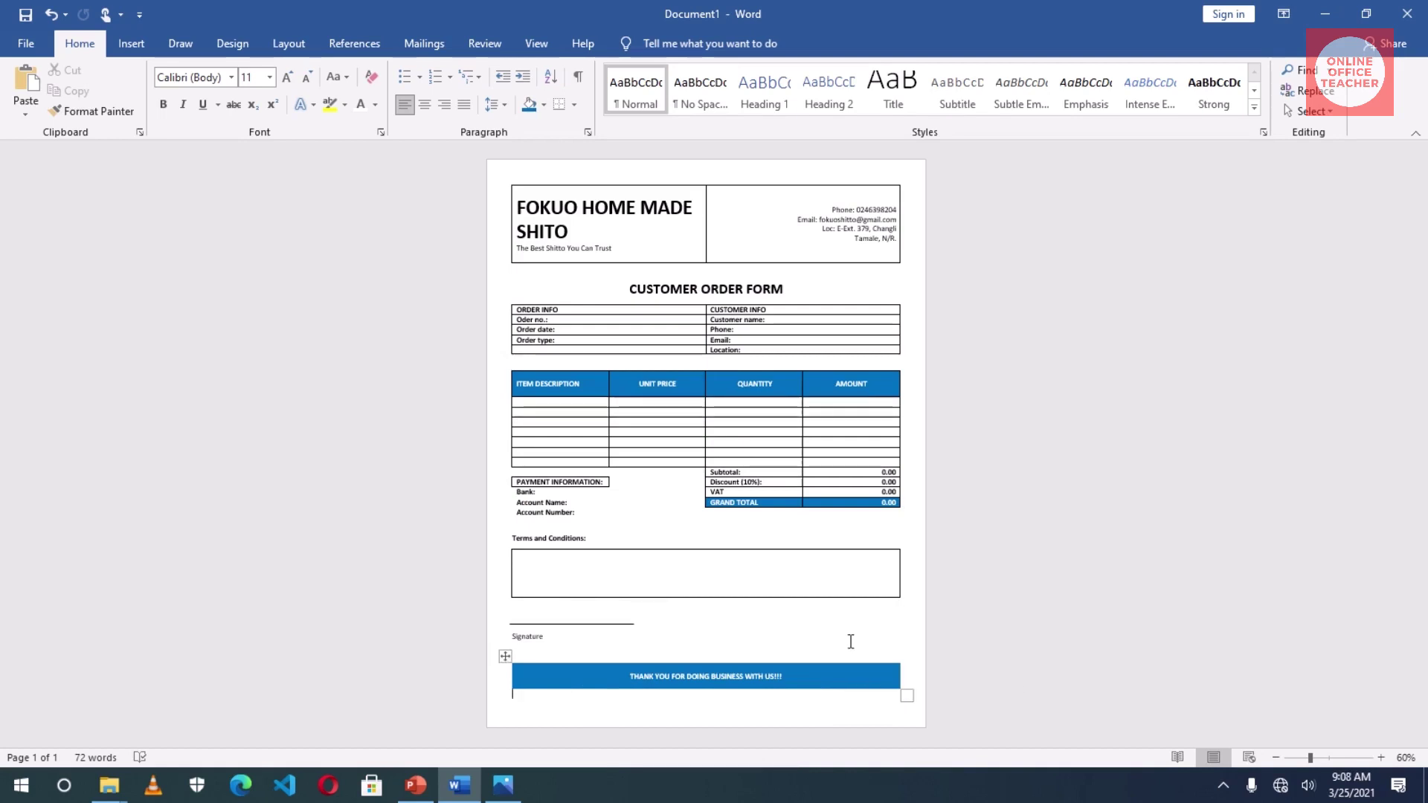
# - Preview the finished customer order form and select its signature line
pyautogui.click(567, 623)
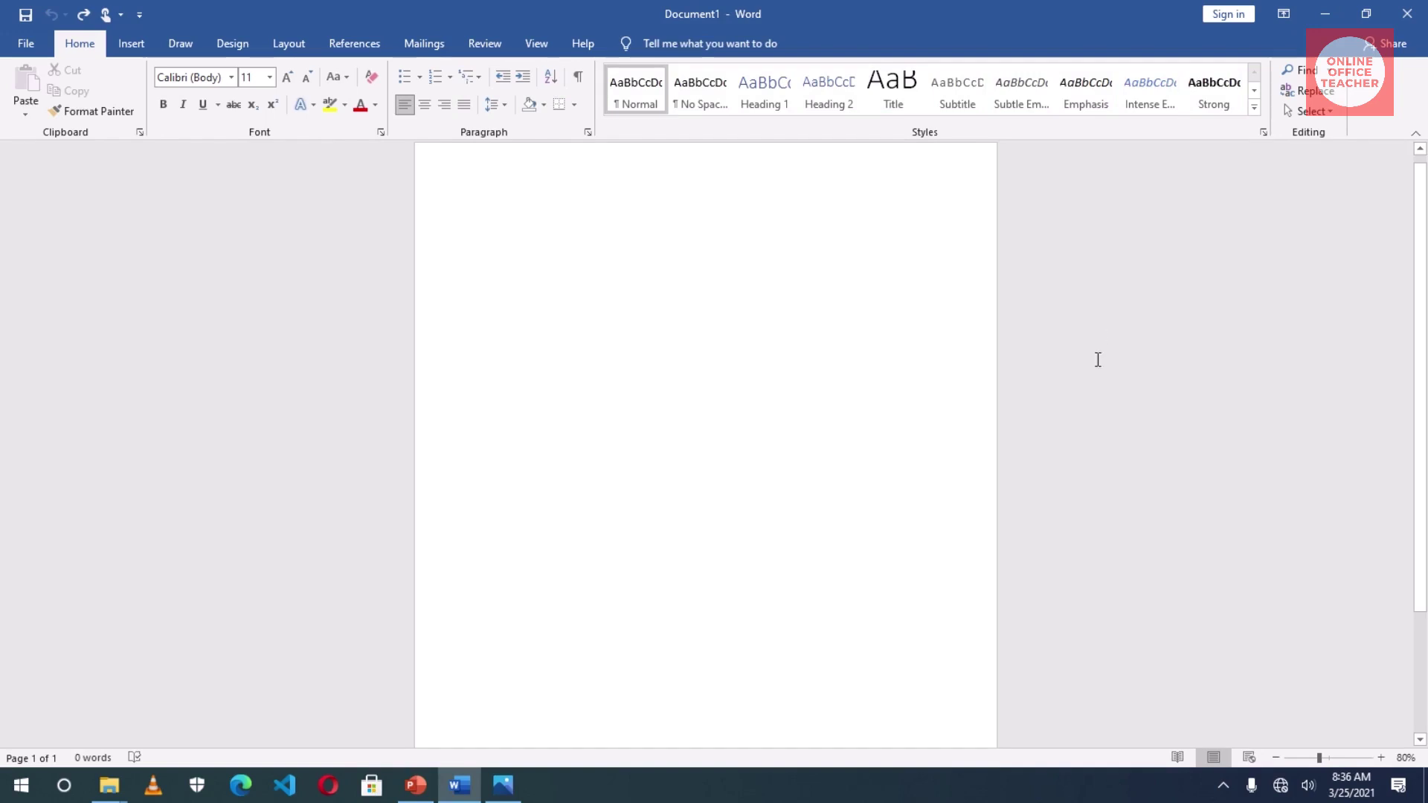
# - Set the page margins to Narrow
pyautogui.click(293, 48)
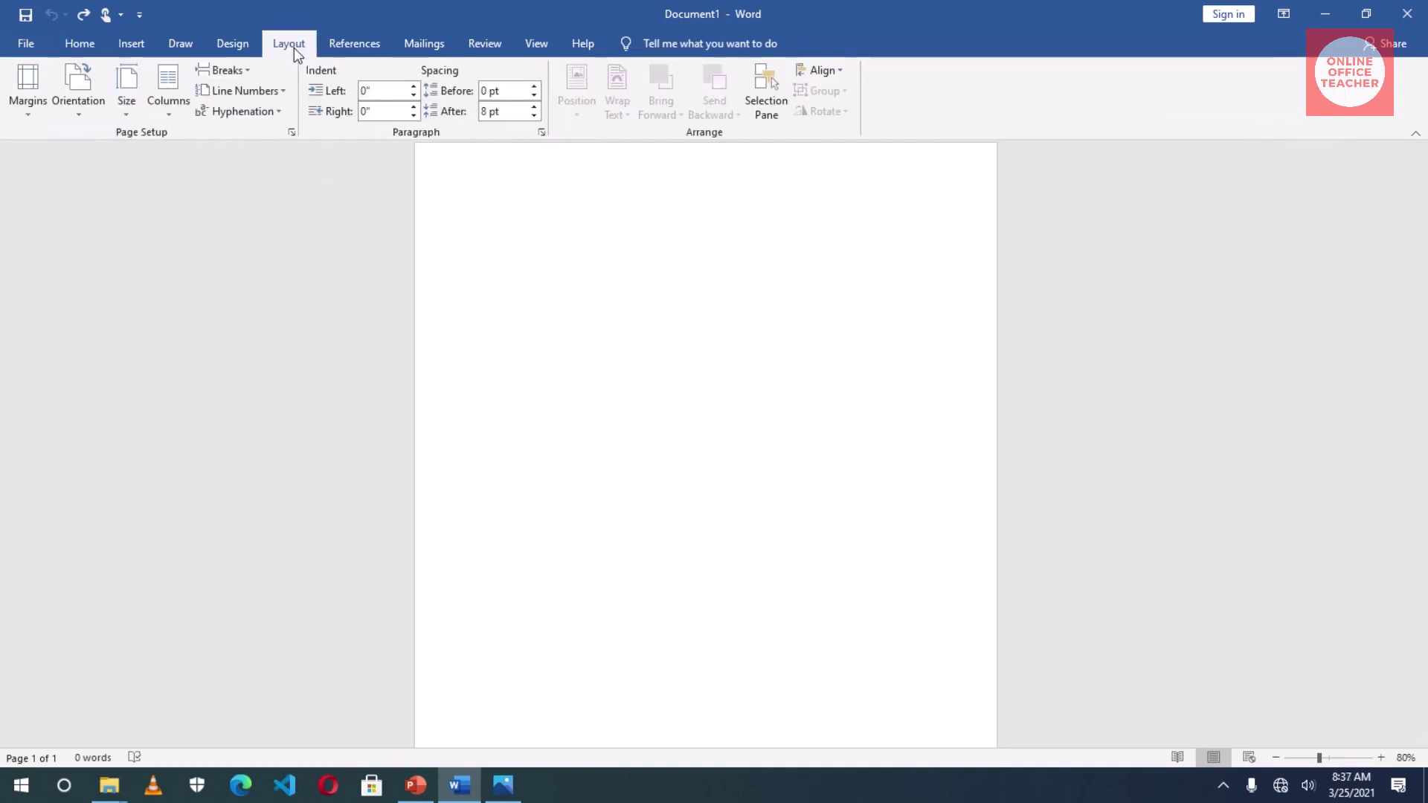
pyautogui.click(36, 113)
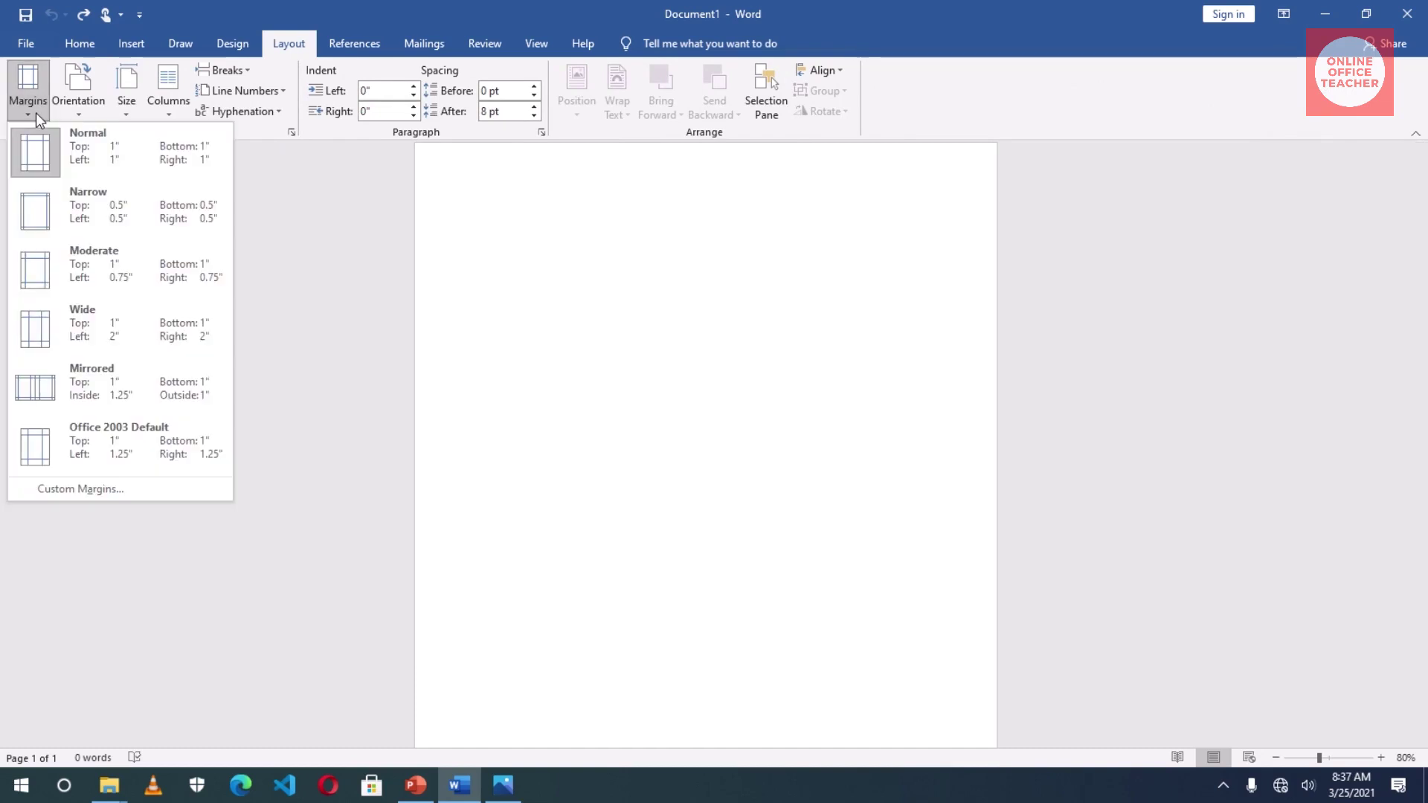
pyautogui.click(89, 216)
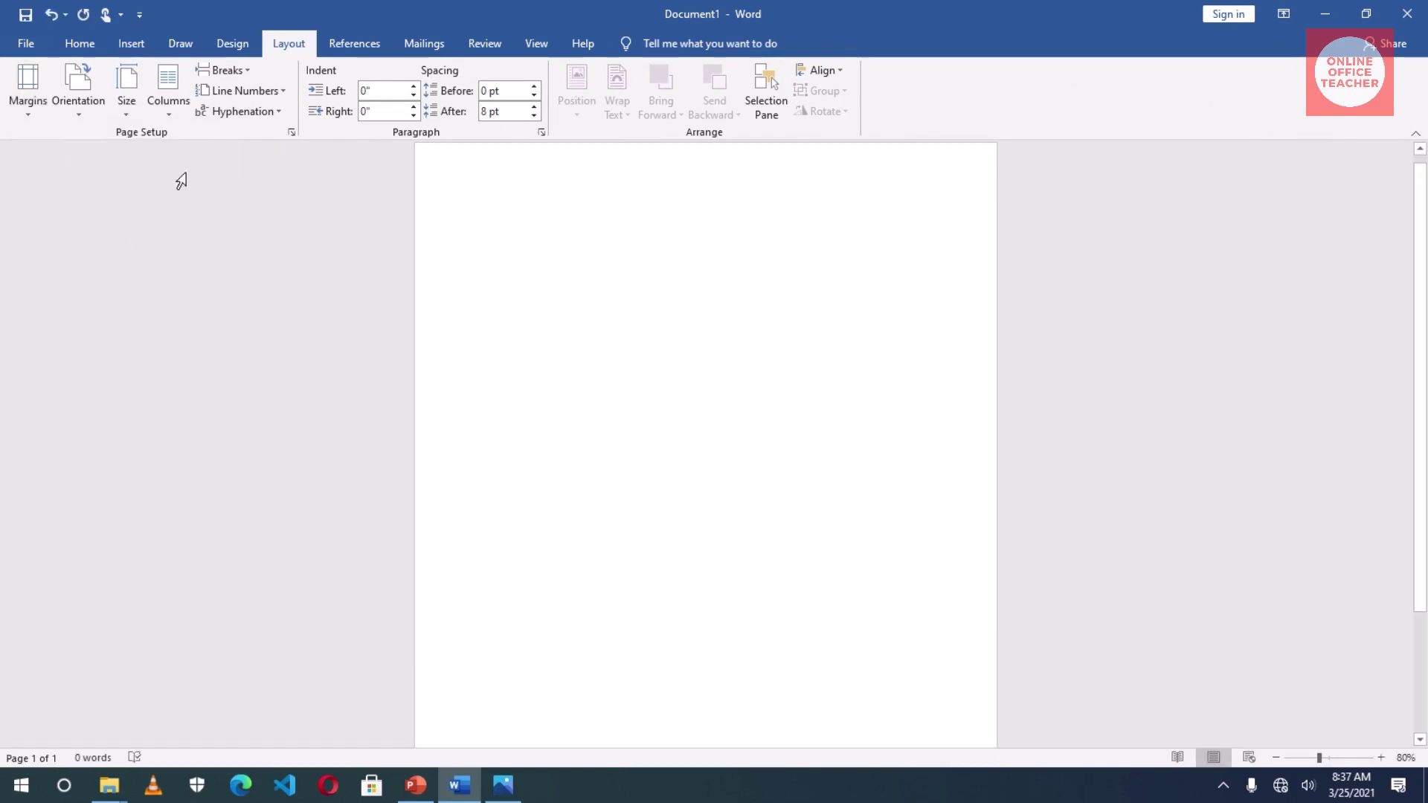
# - Insert a 2x1 table and type 'FOKUO HOME MADE SHITO' and 'The Best Shitto You Can Trust' in the first cell
pyautogui.click(132, 46)
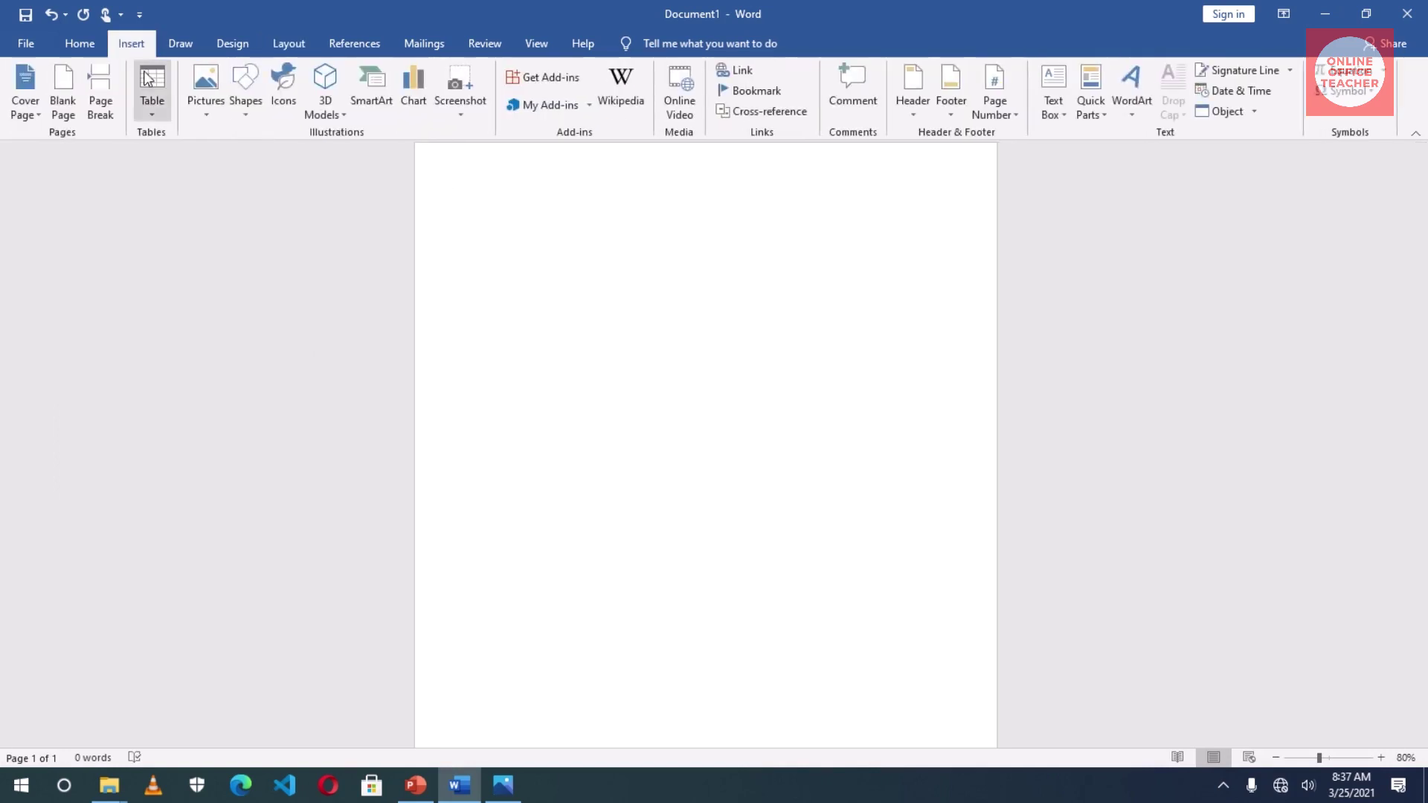
pyautogui.click(154, 102)
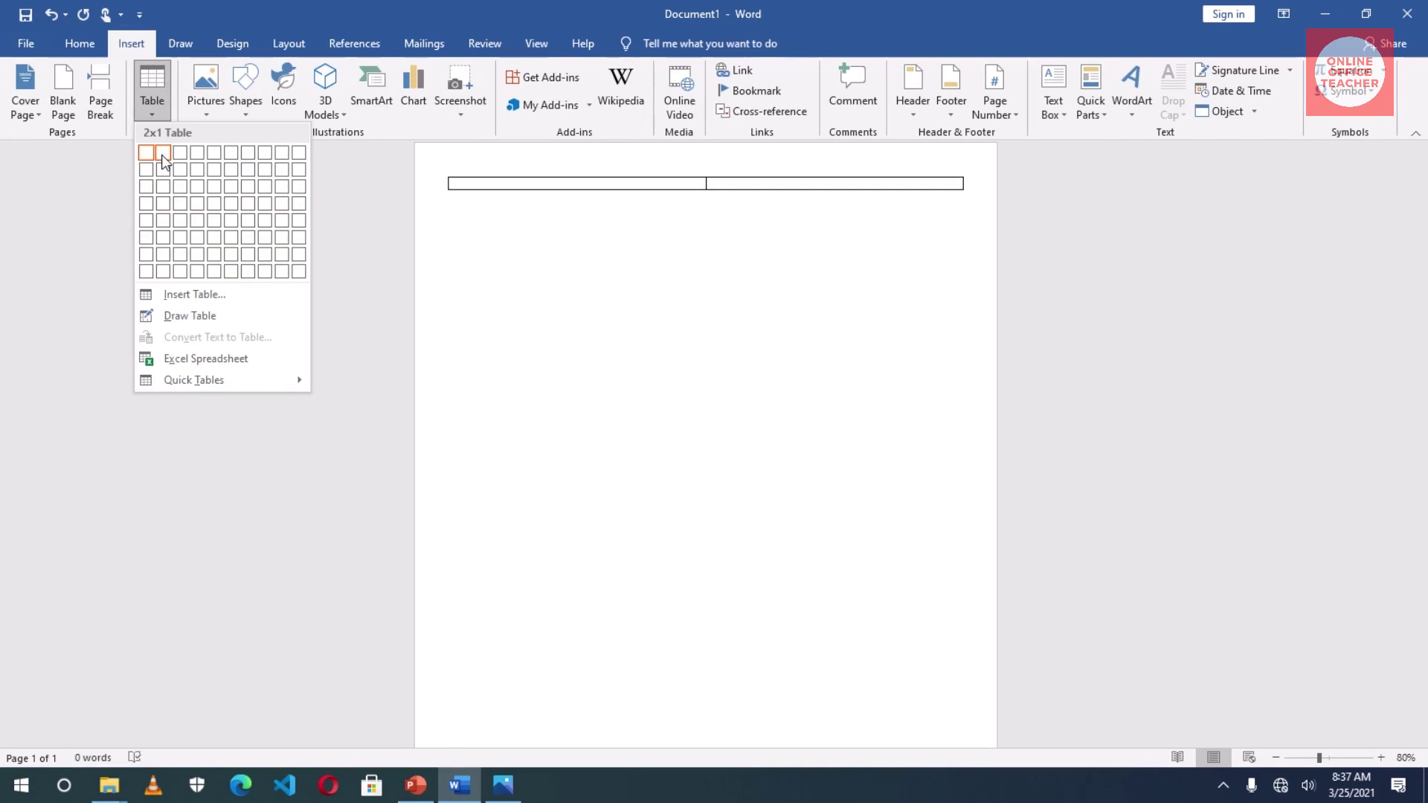
pyautogui.click(164, 162)
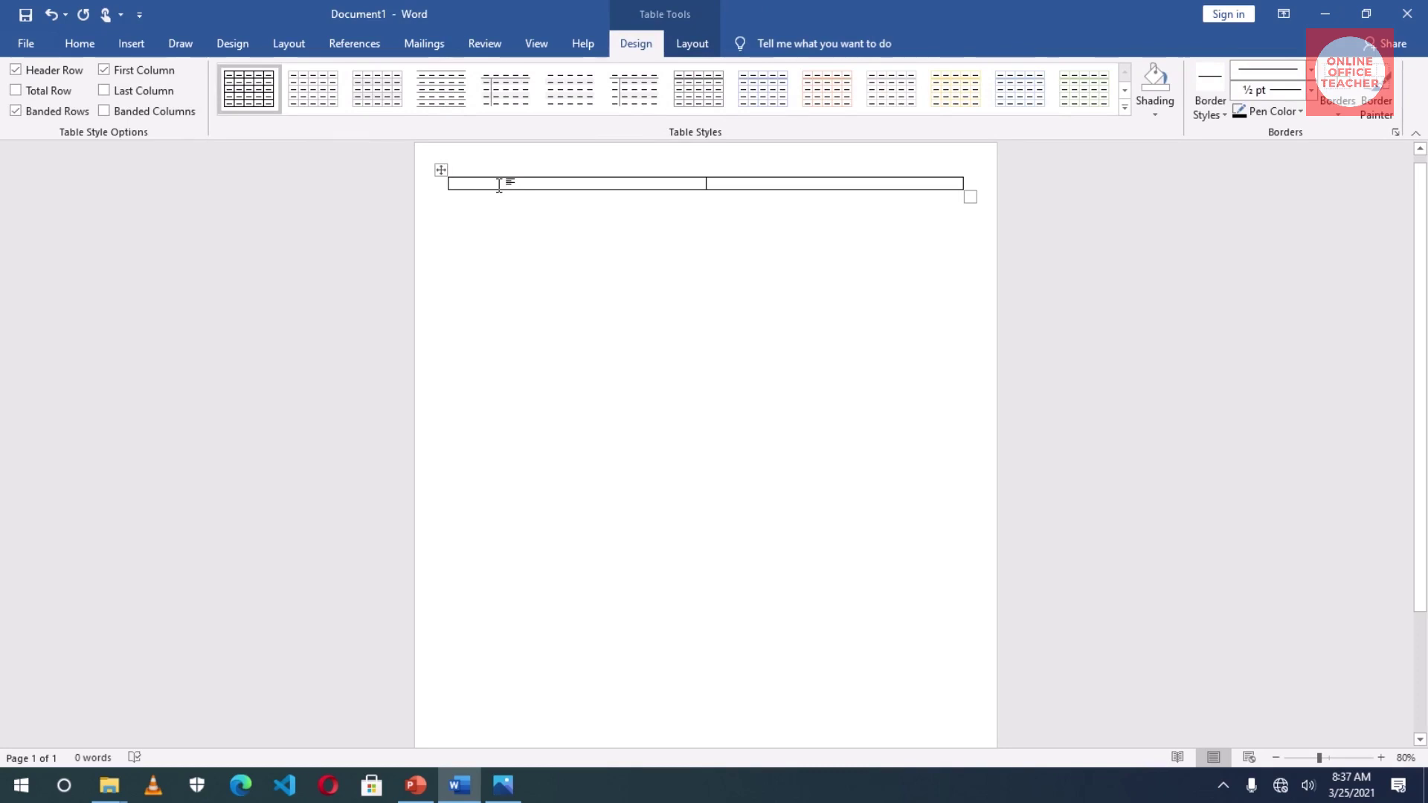
pyautogui.write('FOKUO ')
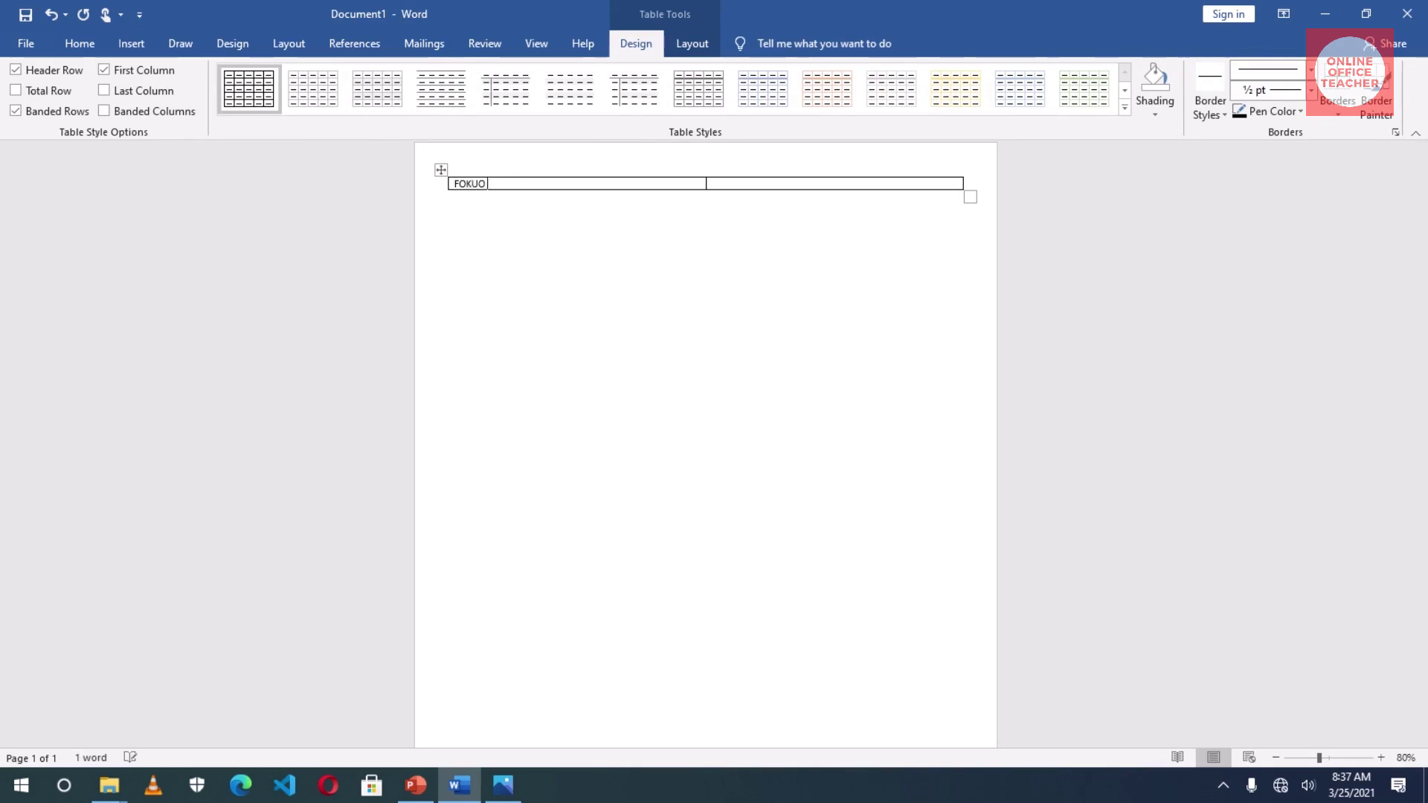
pyautogui.write('HOME MADE SHITO')
pyautogui.press('Return')
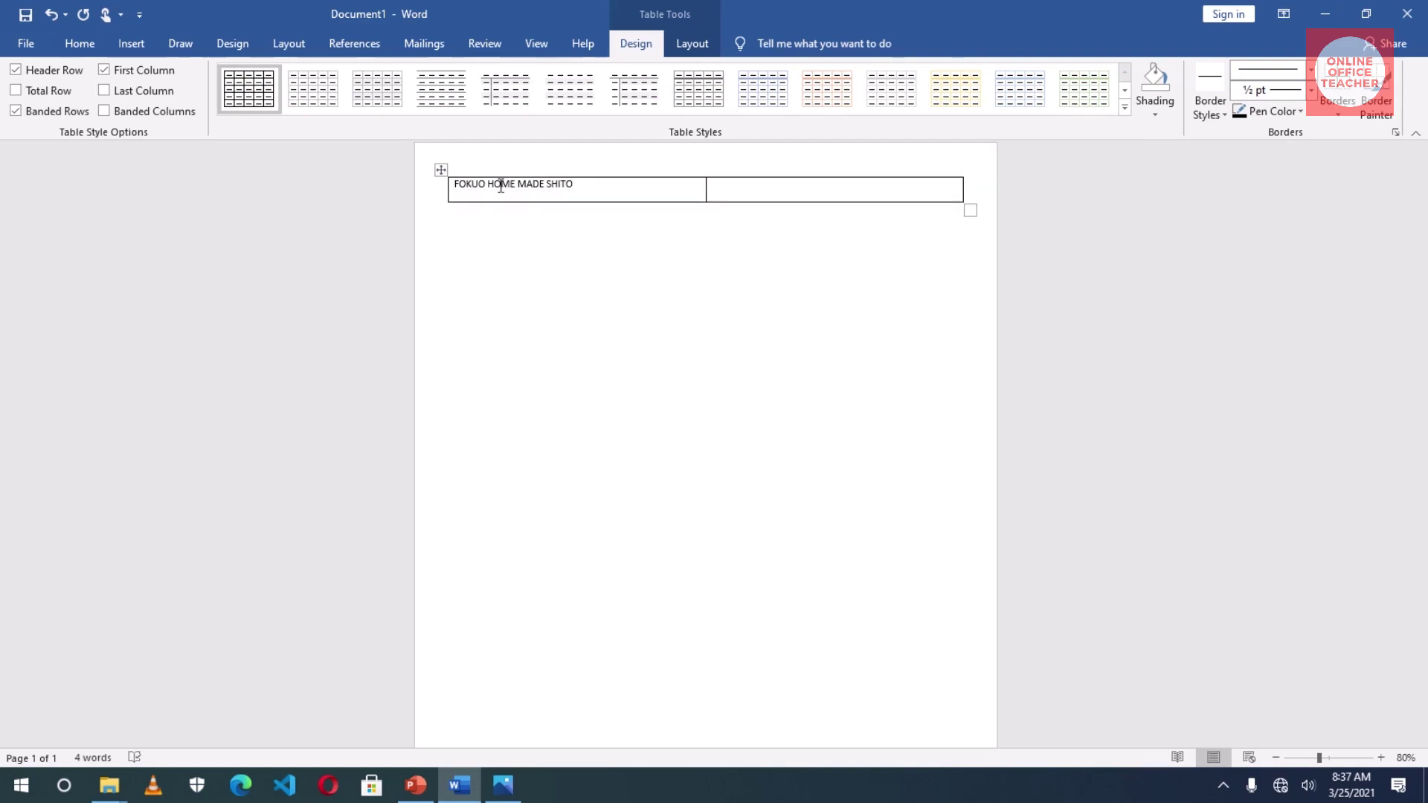
pyautogui.write('The Best Shitto You Can Trust')
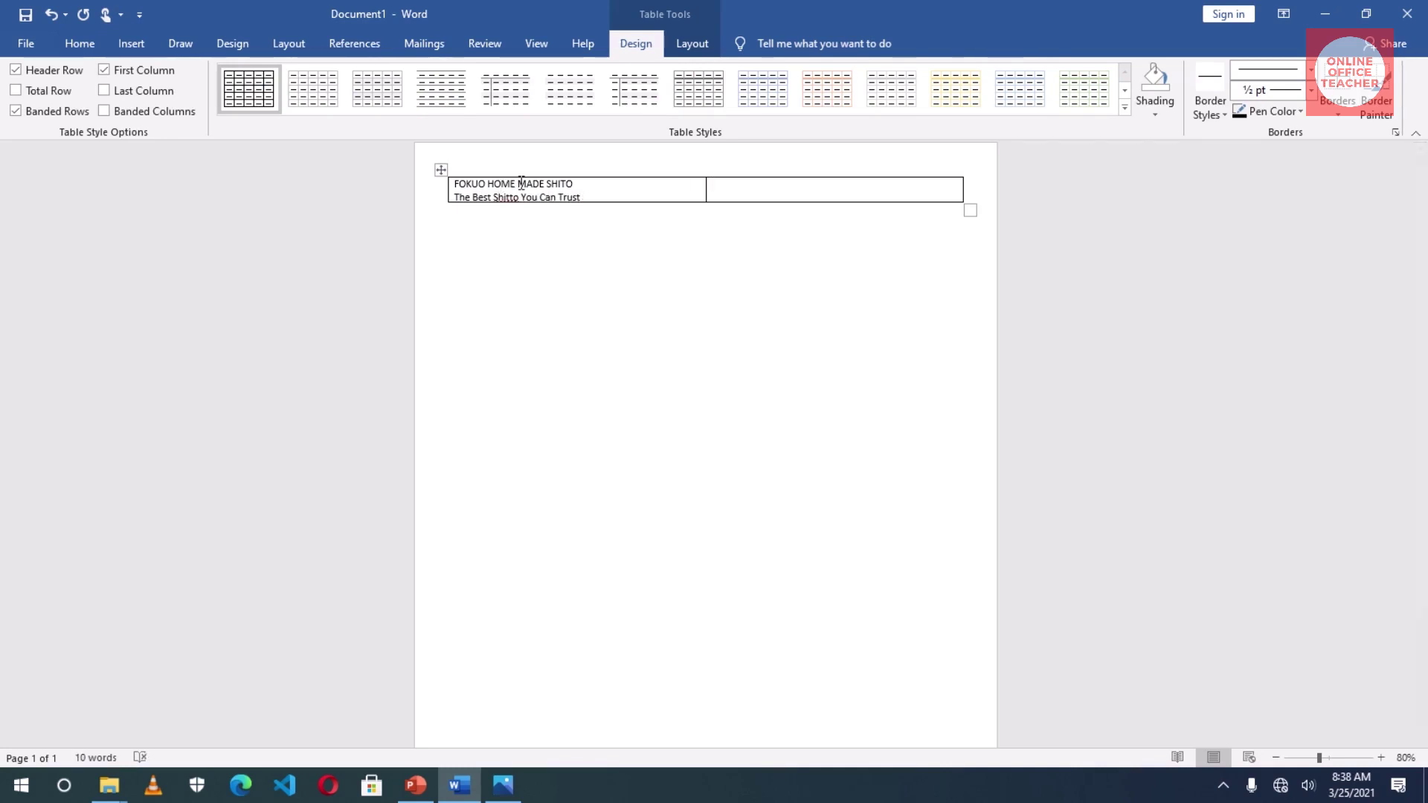
# - Fill the right header cell with the business phone number, e-mail address and two location lines, removing the automatic e-mail hyperlink
pyautogui.press('Tab')
pyautogui.write('phon')
pyautogui.write('e:')
pyautogui.write('email:')
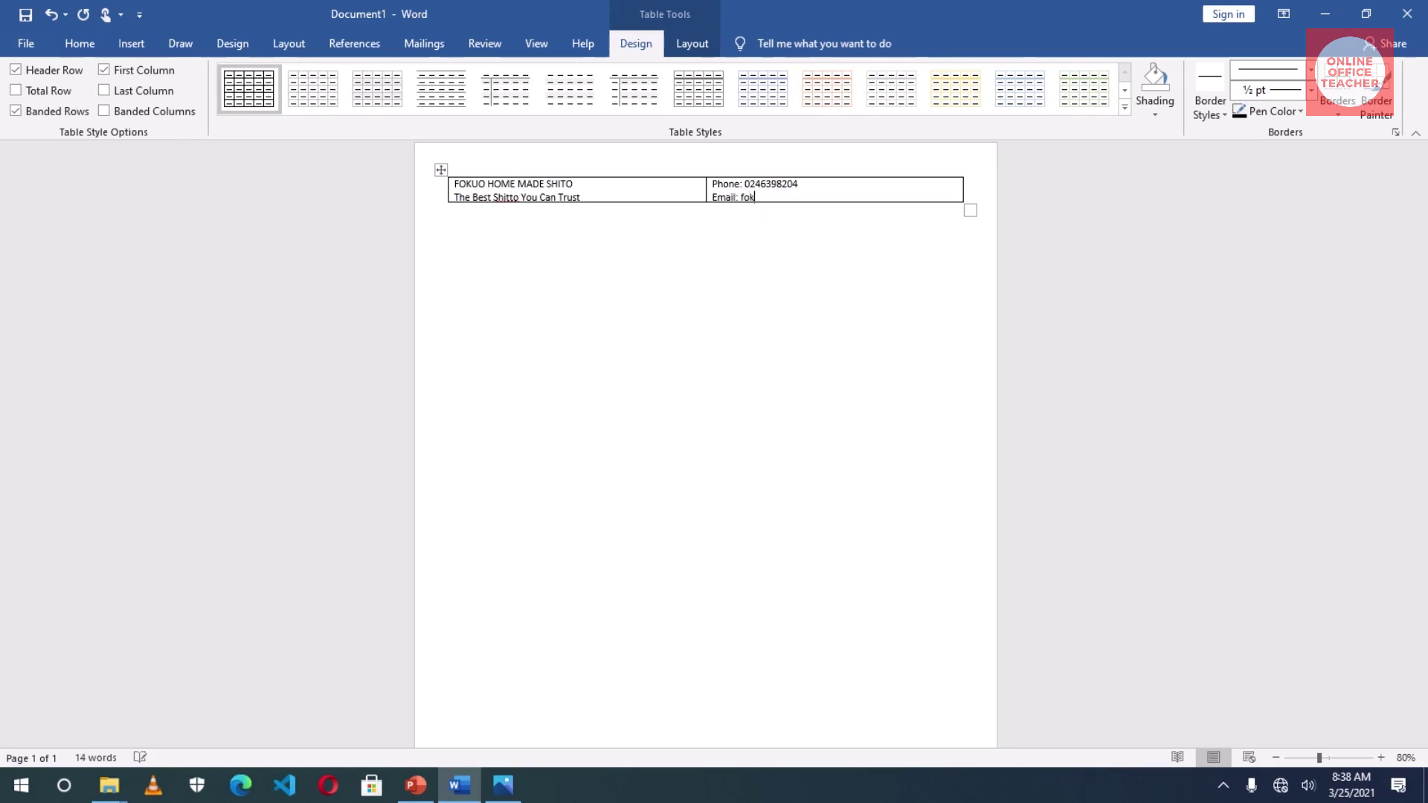
pyautogui.press('Return')
pyautogui.hotkey('ctrl', 'z')
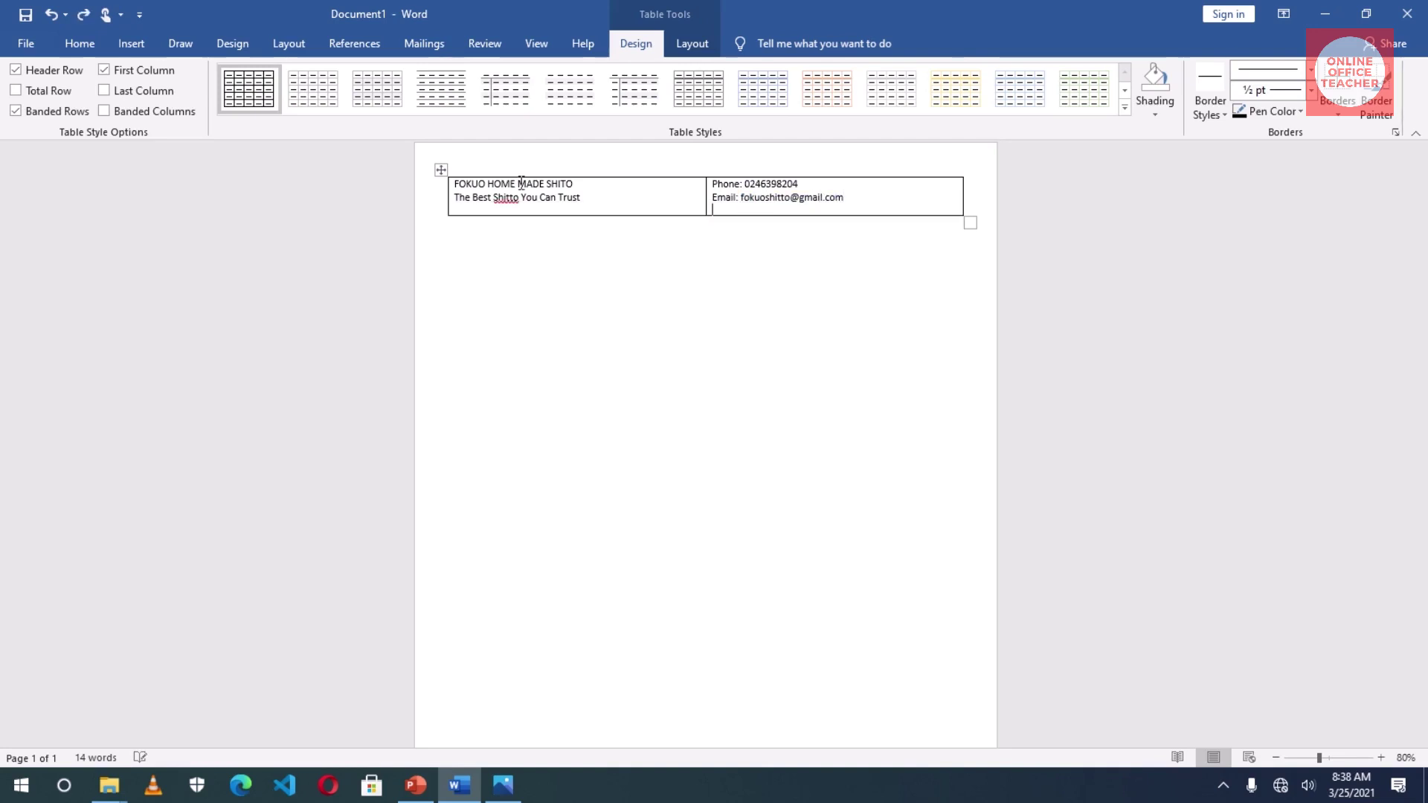
pyautogui.write('I')
pyautogui.write('oc: ')
pyautogui.press('Return')
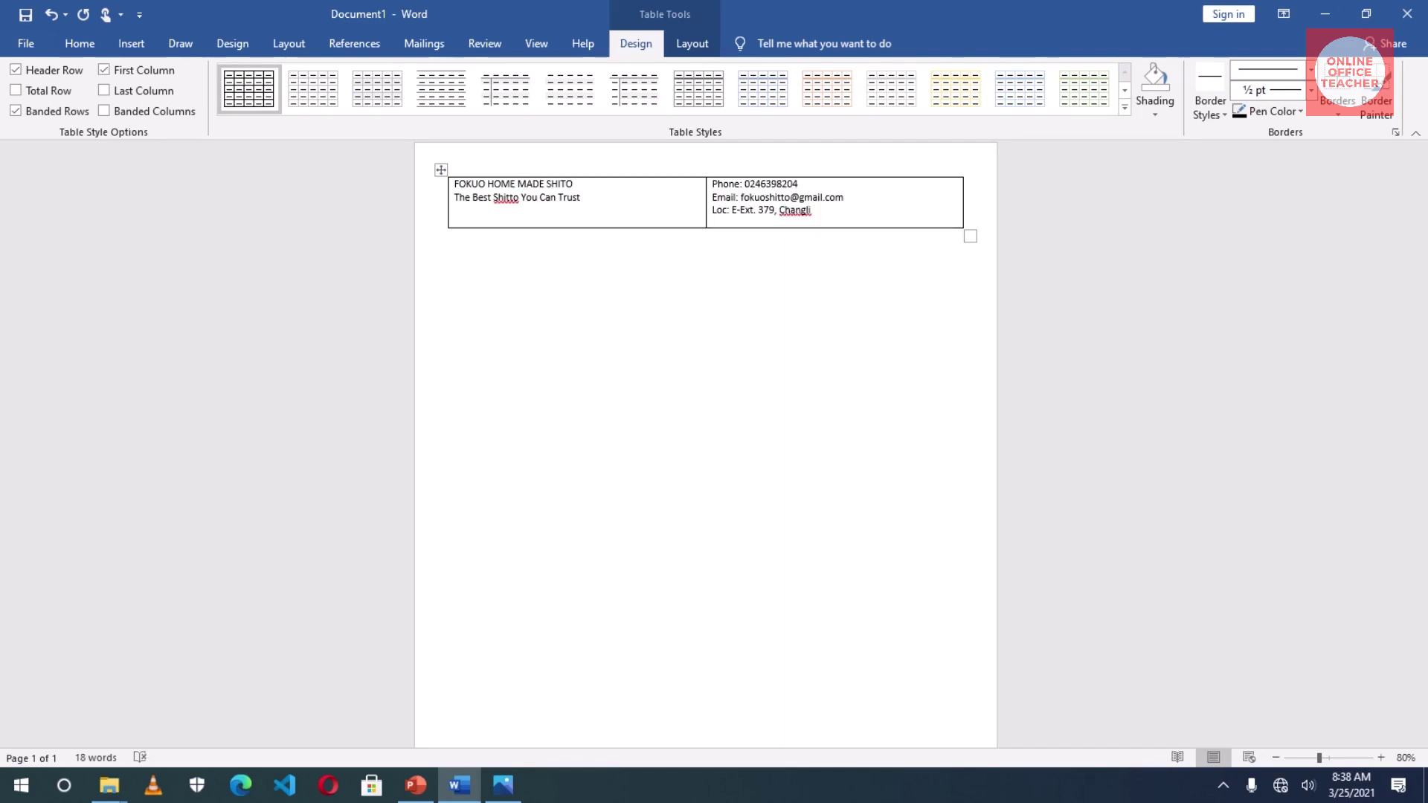
pyautogui.write('Tamale, N/R.')
pyautogui.click(549, 326)
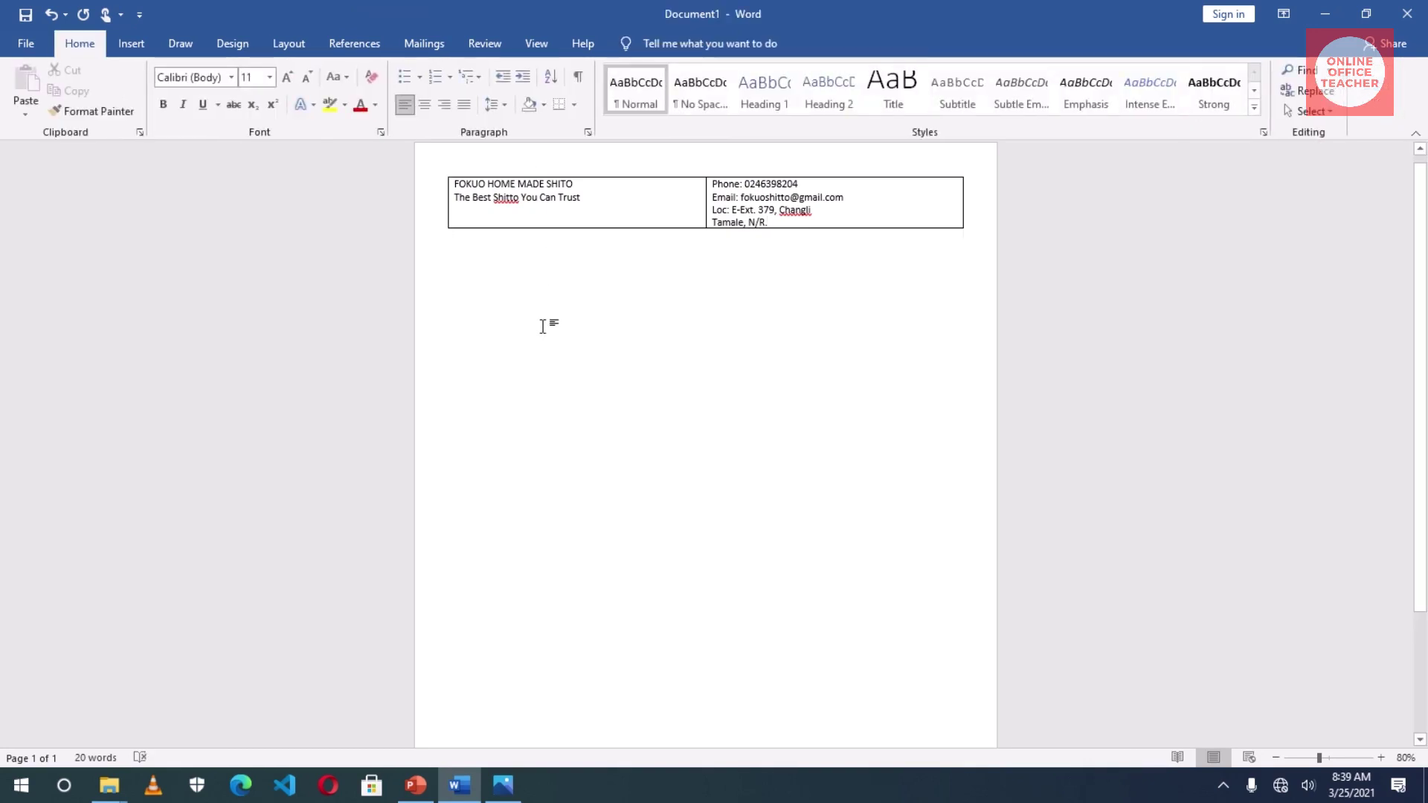
# - Add the line 'Customer order form' below the header table
pyautogui.press('Return')
pyautogui.write('Dat')
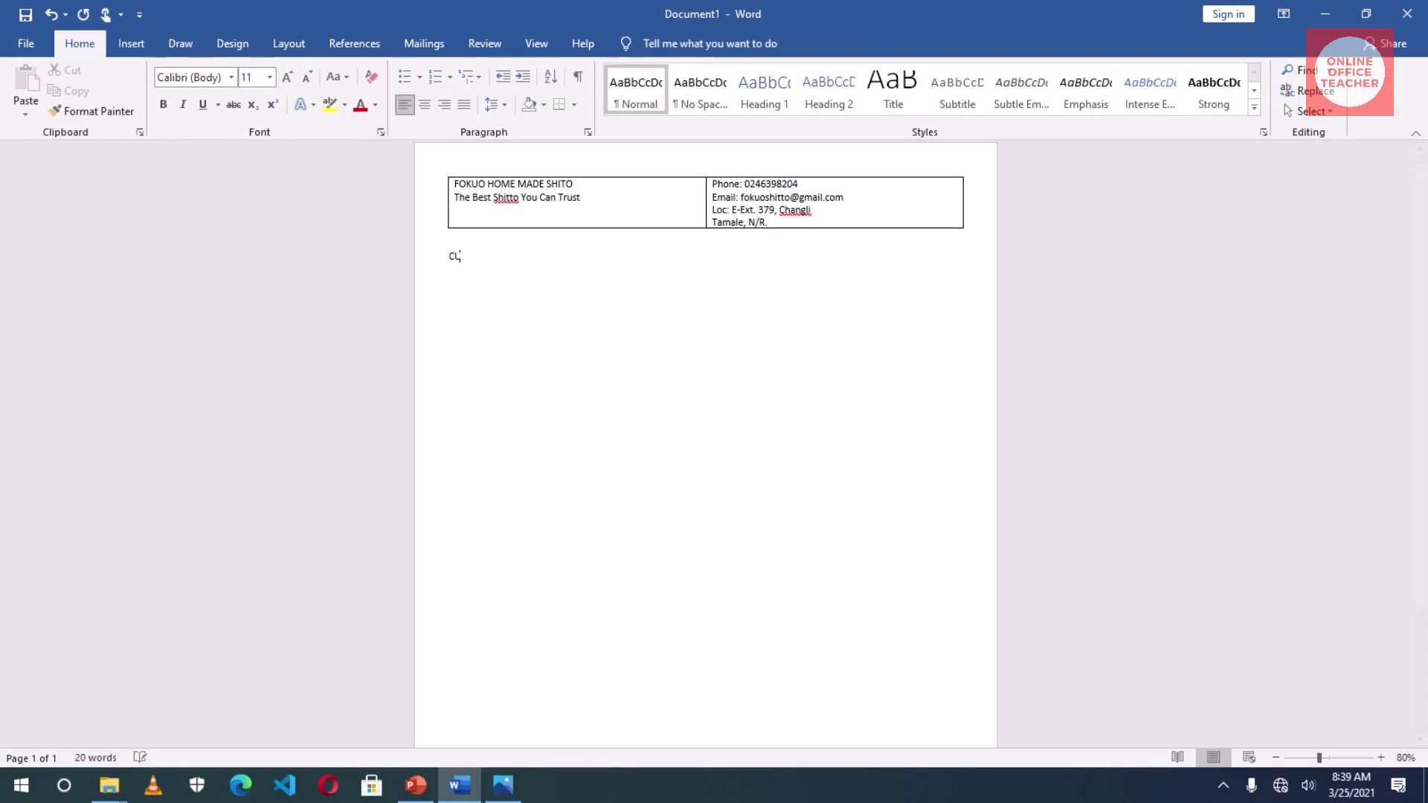
pyautogui.press('BackSpace')
pyautogui.press('BackSpace')
pyautogui.press('BackSpace')
pyautogui.write('Customer order form')
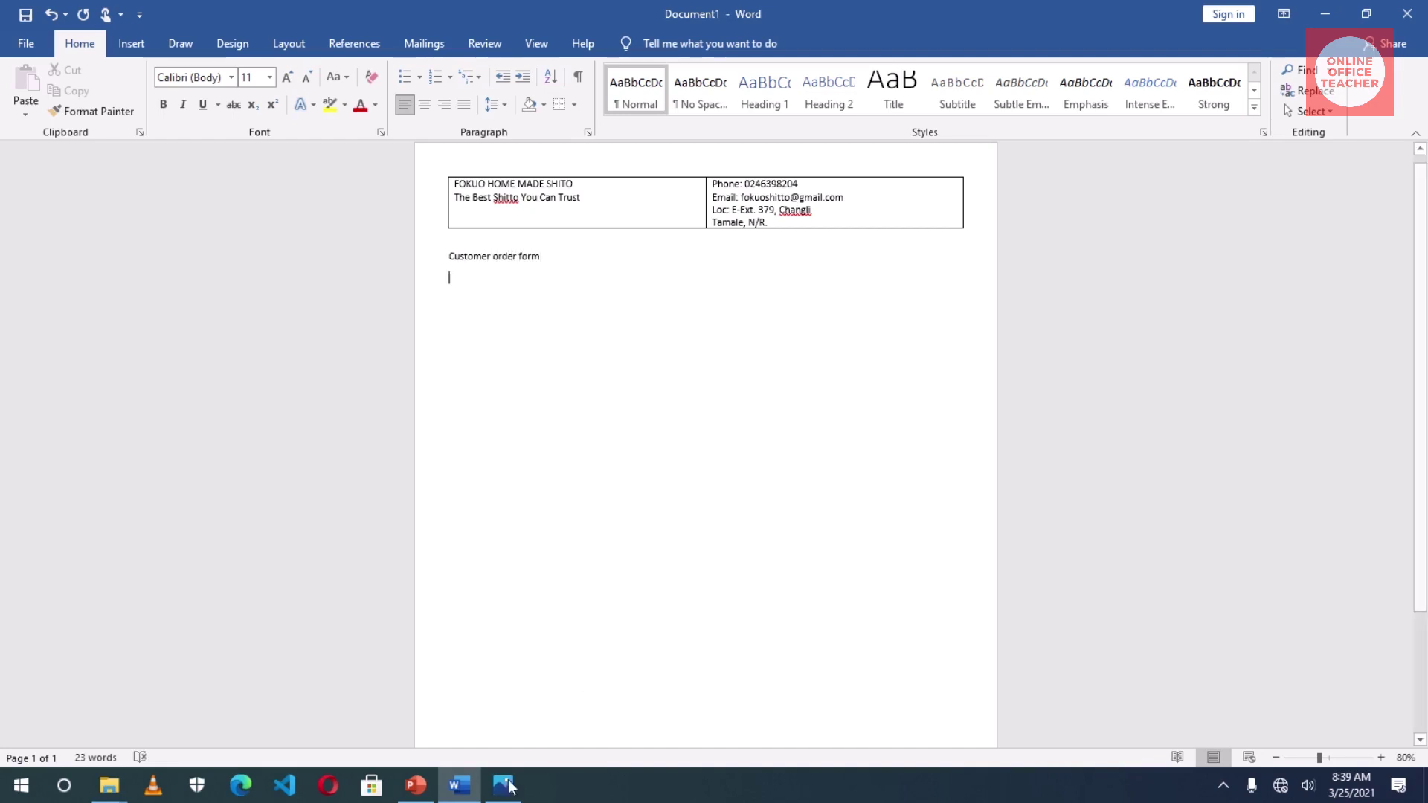
# - Insert a two-column, five-row table beneath that line
pyautogui.click(133, 49)
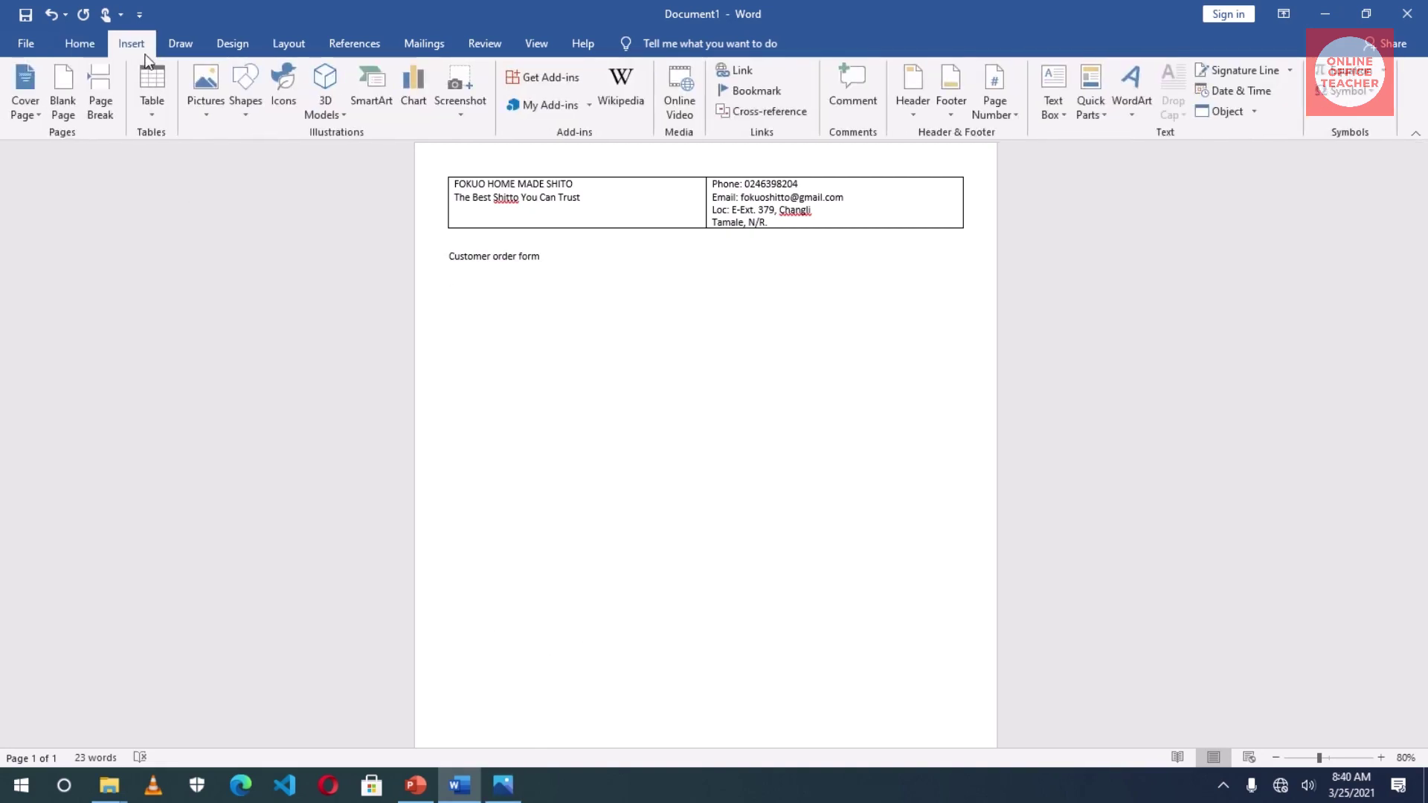
pyautogui.click(153, 106)
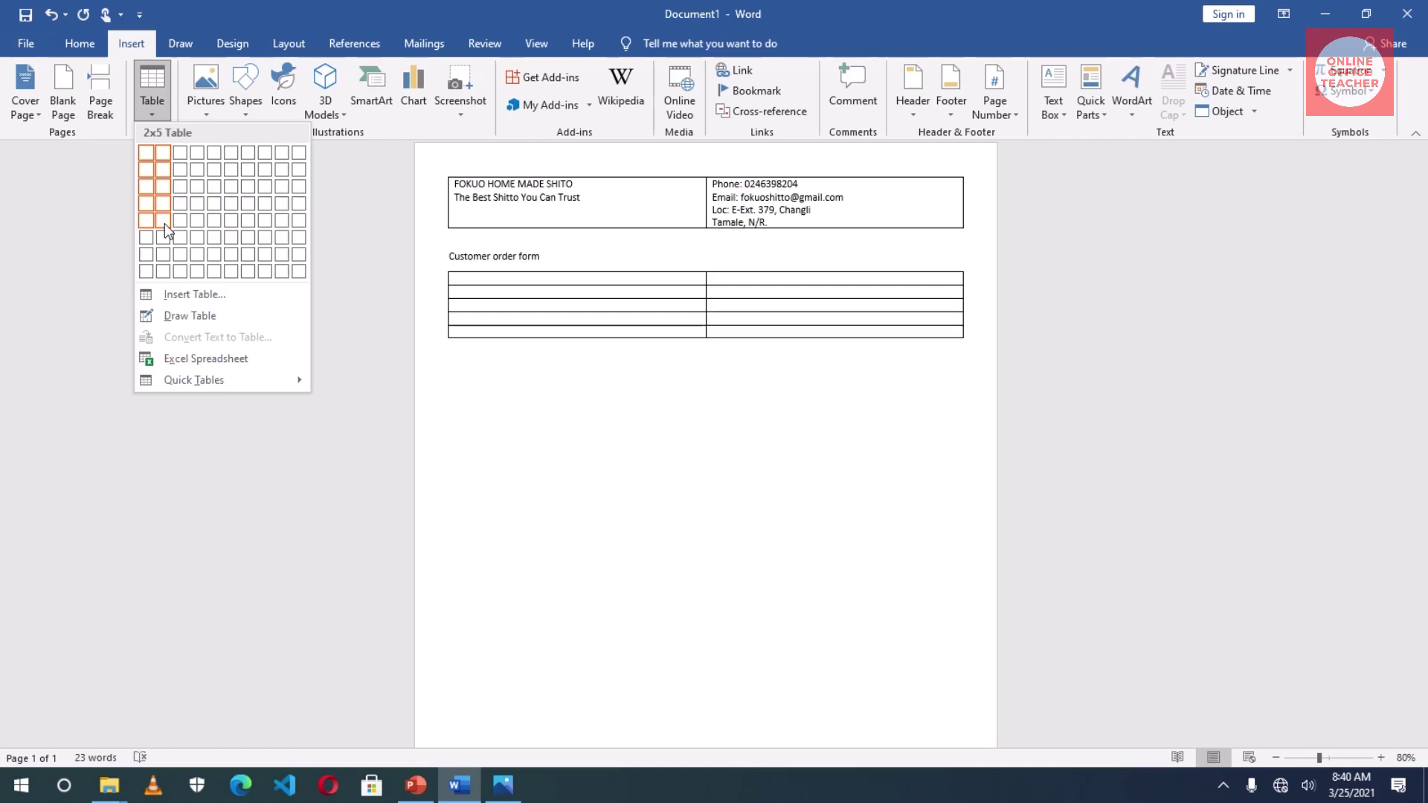
pyautogui.click(164, 223)
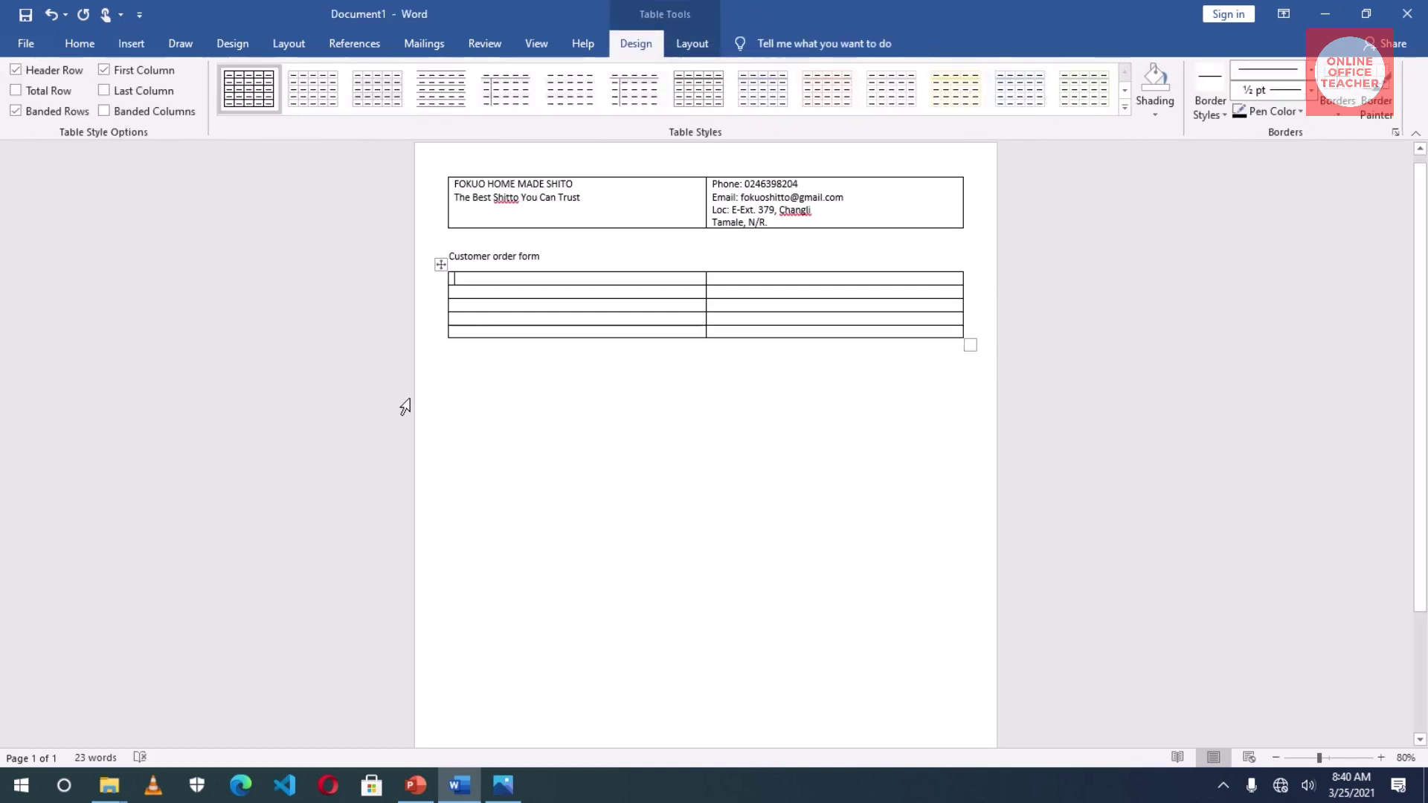
# - Type Order info, Oder no.:, Order date: and Order type: down the left column
pyautogui.write('Order info ')
pyautogui.write('Oder no.')
pyautogui.press('Down')
pyautogui.write('Order date:')
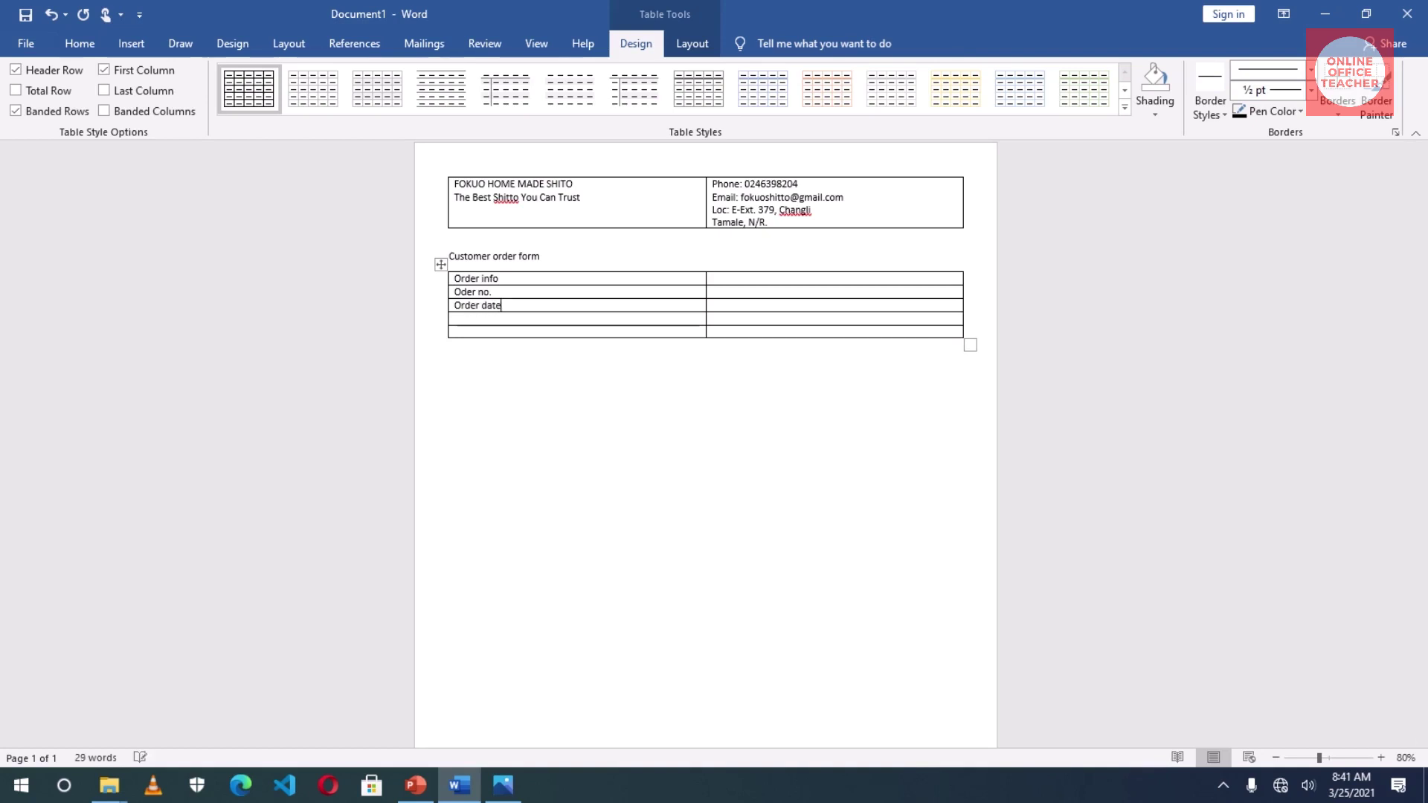
pyautogui.press('Down')
pyautogui.write('Order type:')
pyautogui.press('Up')
pyautogui.press('Up')
pyautogui.write(':')
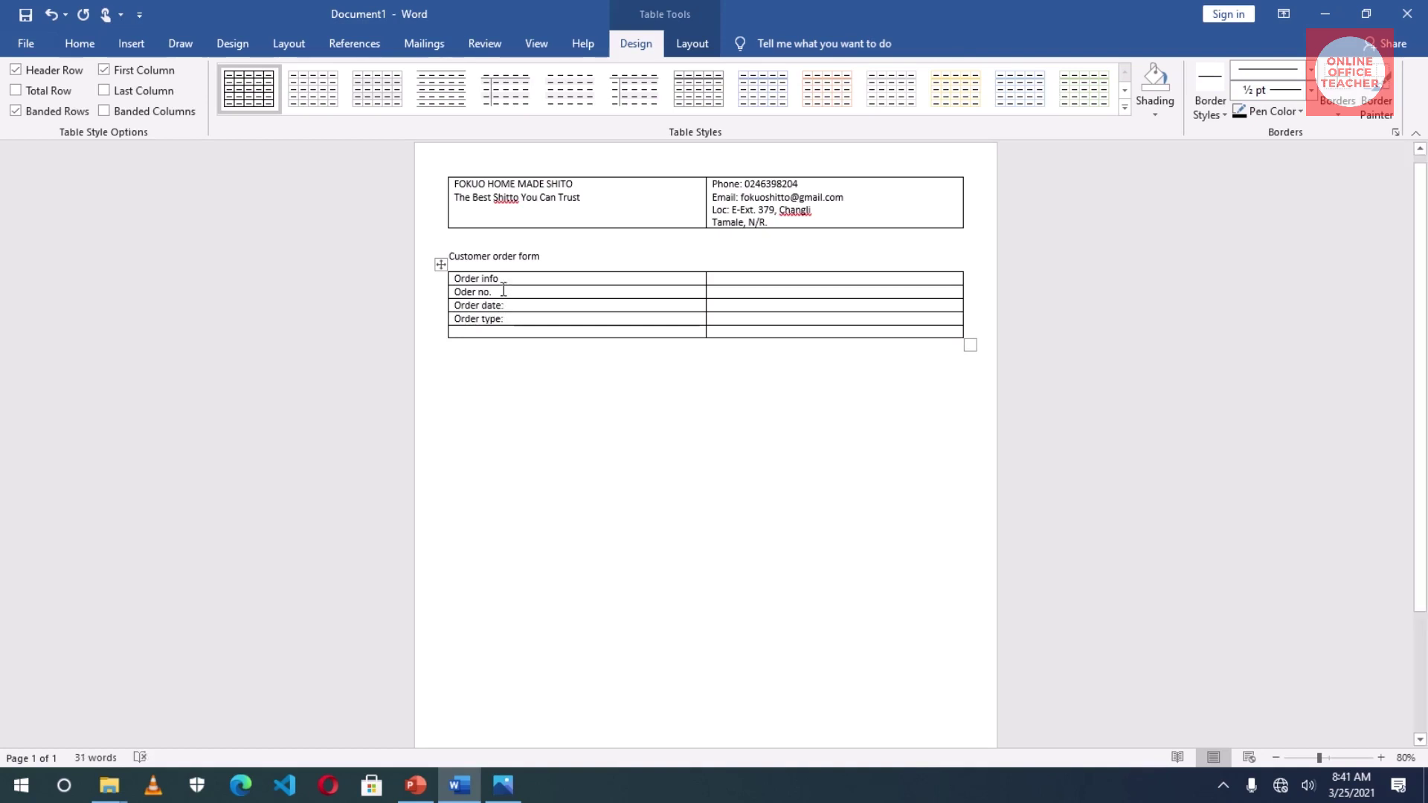
# - Type Customer info, Customer name:, Phone:, email and location: down the right column, then add a line below
pyautogui.click(745, 277)
pyautogui.write('Customer info Customer name:')
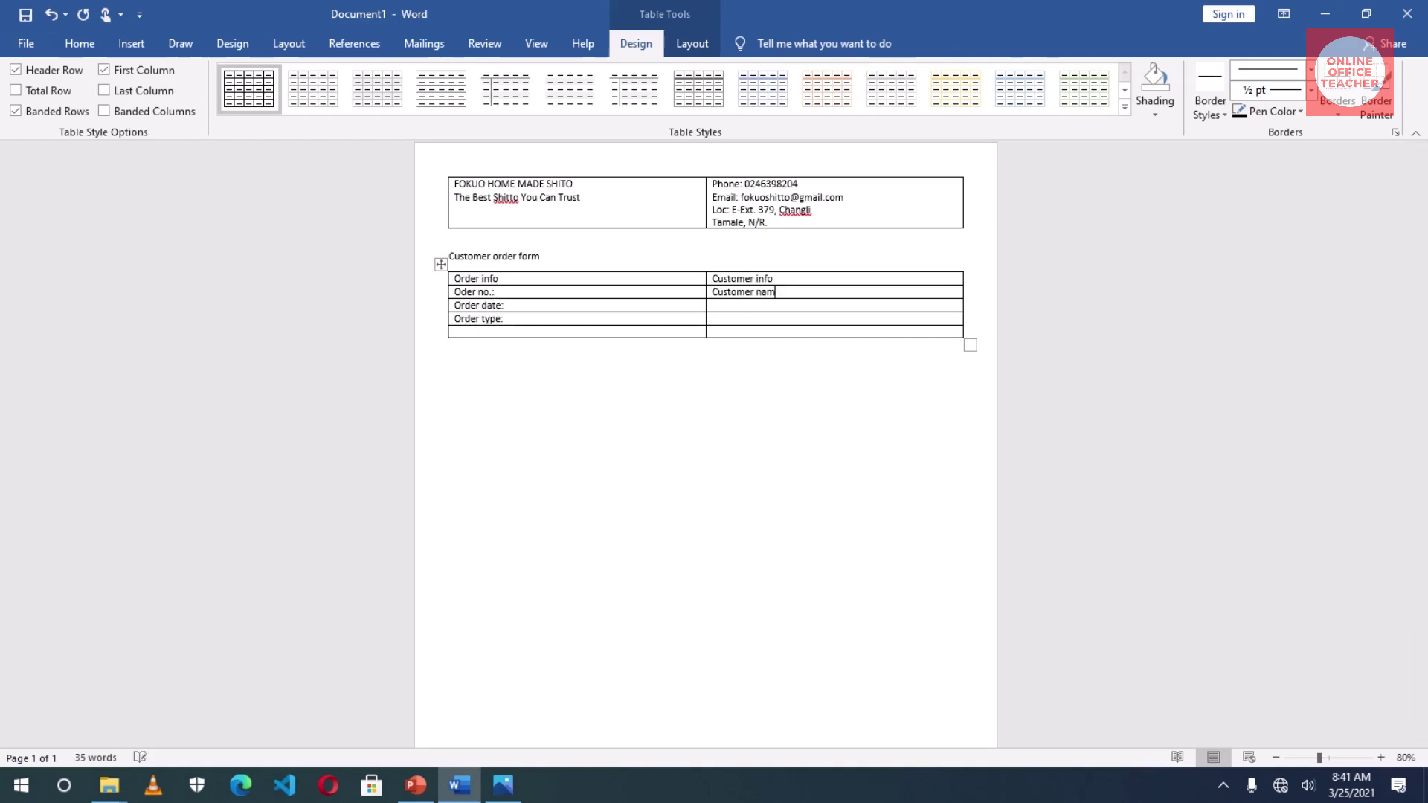
pyautogui.press('Down')
pyautogui.write('Phone:')
pyautogui.press('Down')
pyautogui.write('email')
pyautogui.write('loca')
pyautogui.write('tion:')
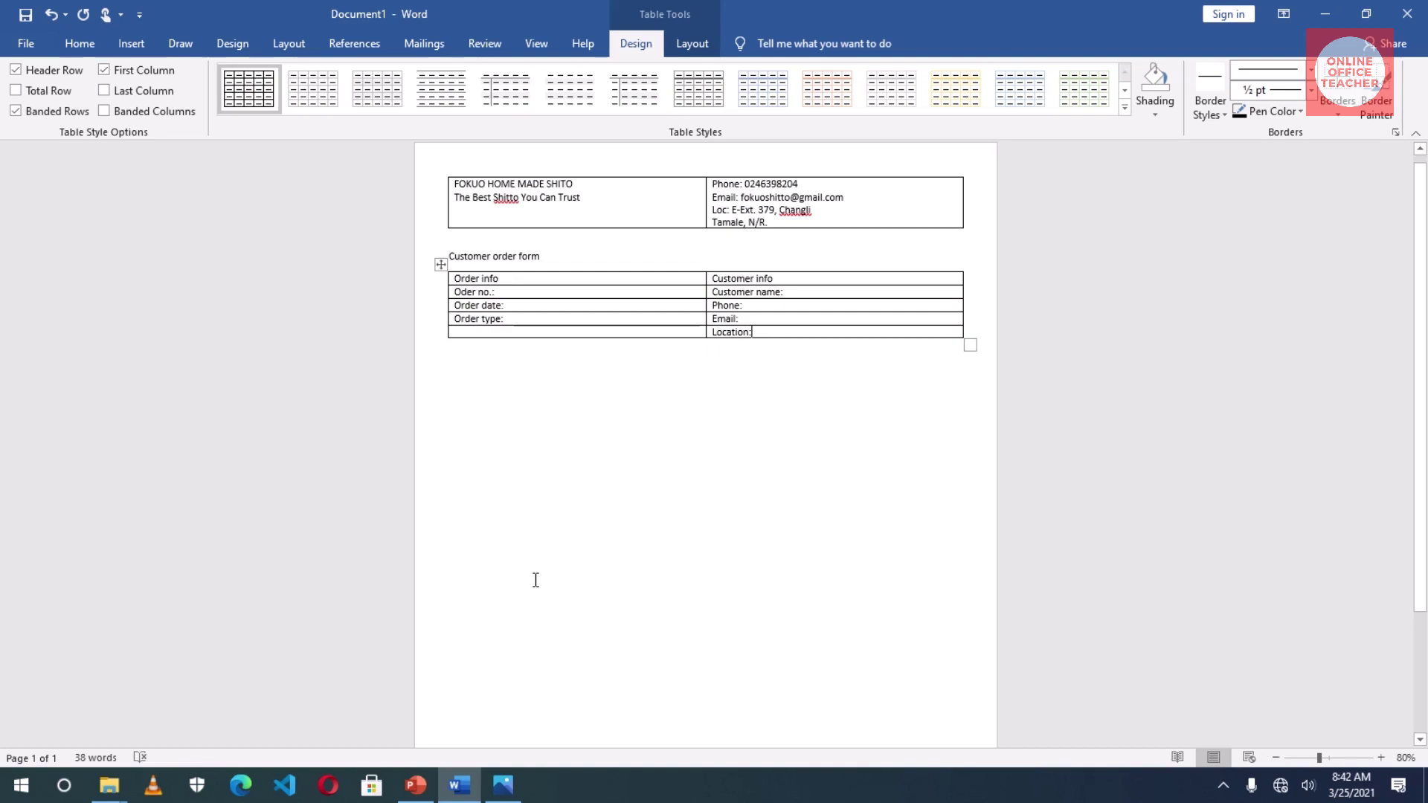
pyautogui.click(593, 445)
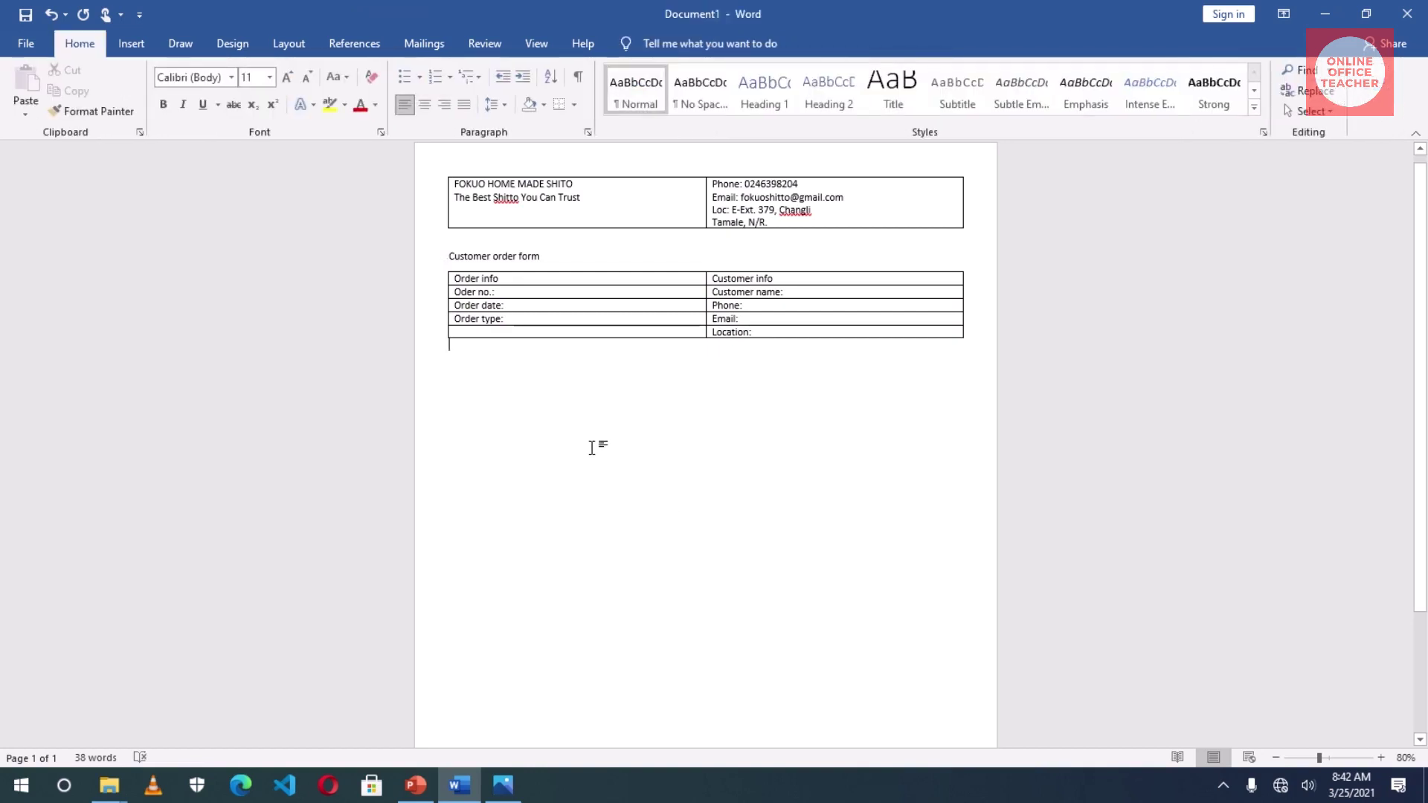
pyautogui.press('Return')
# - Insert a four-column, twelve-row item table through the Insert Table dialog
pyautogui.click(125, 43)
pyautogui.click(151, 98)
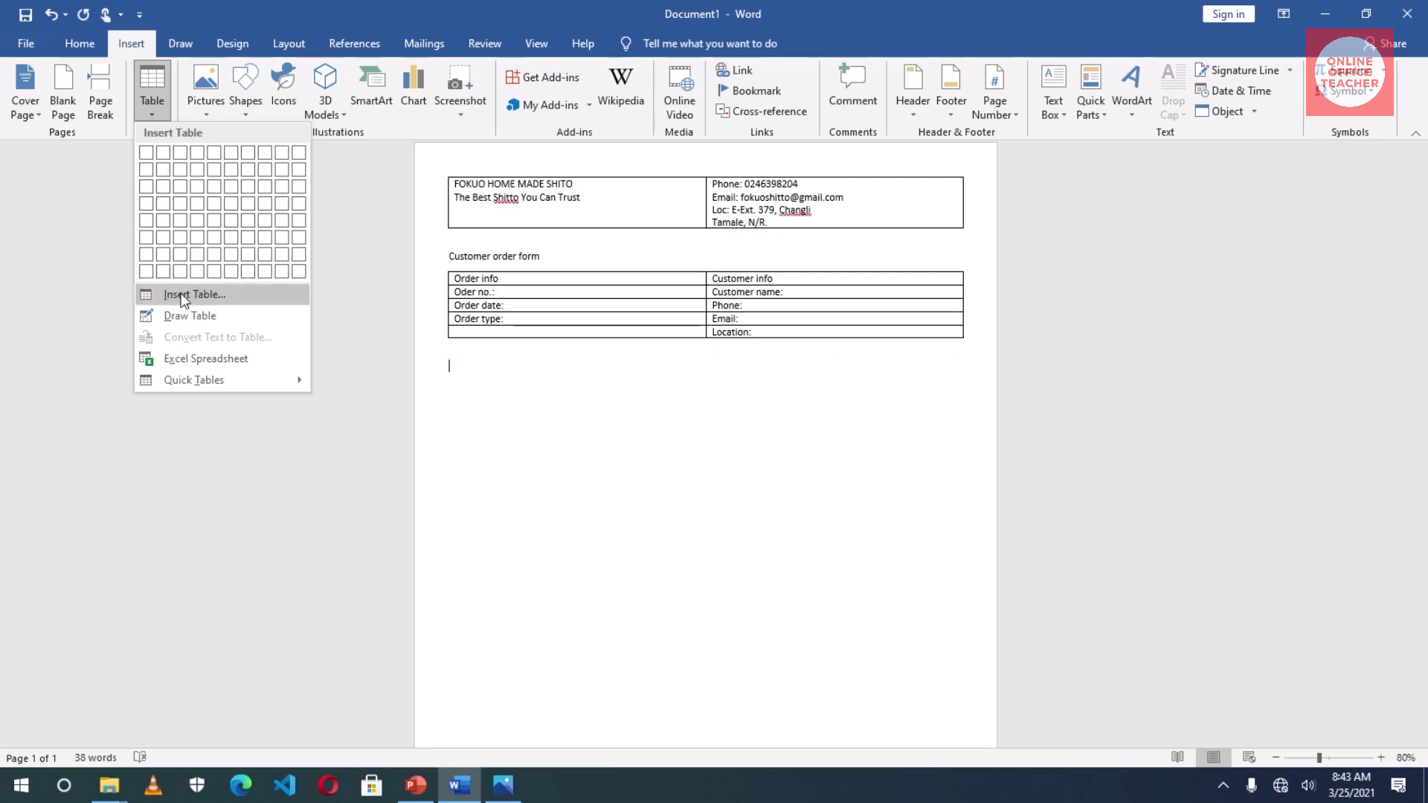
pyautogui.click(195, 295)
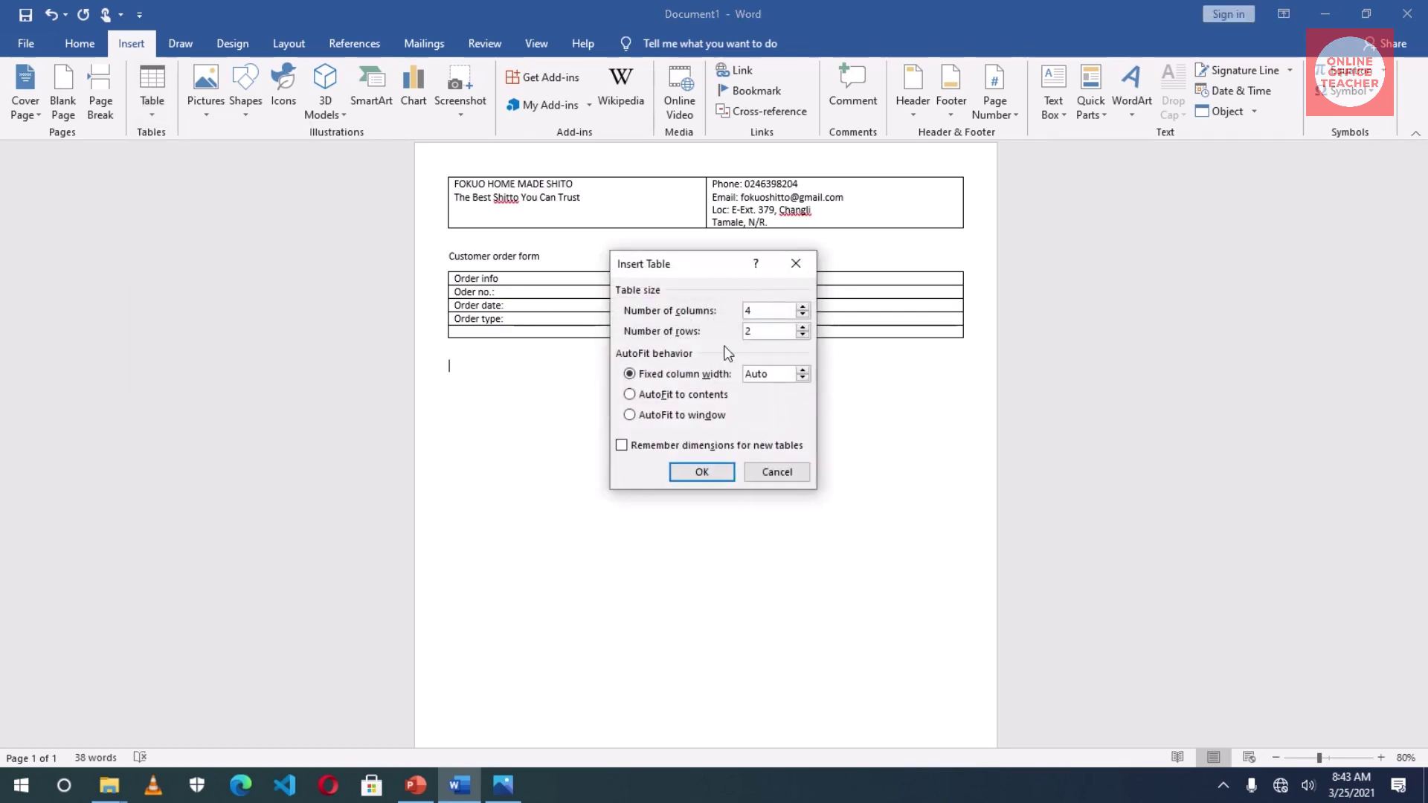
pyautogui.write('12')
pyautogui.click(700, 472)
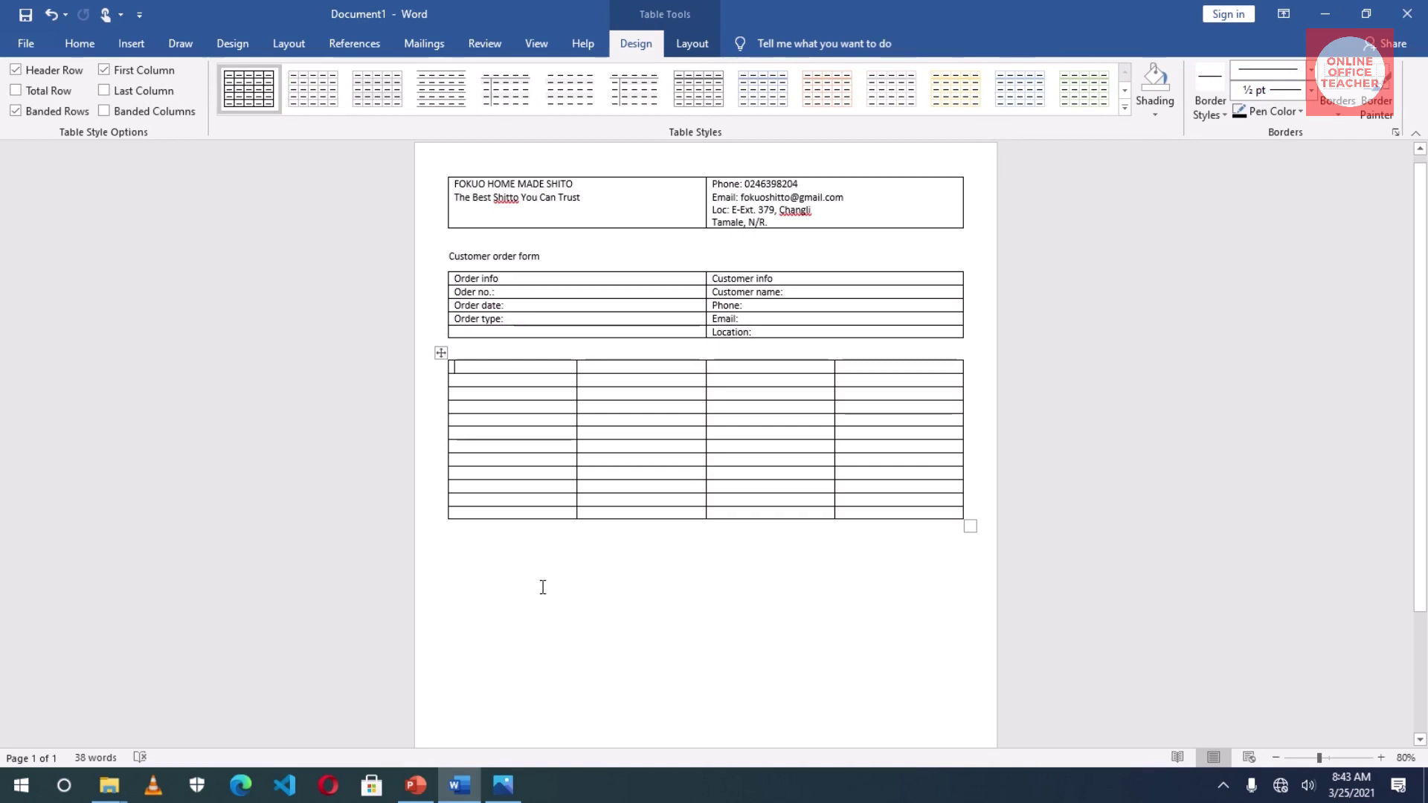
# - Type the headers Item description, unit price, quantity and amount across the first row
pyautogui.write('Item')
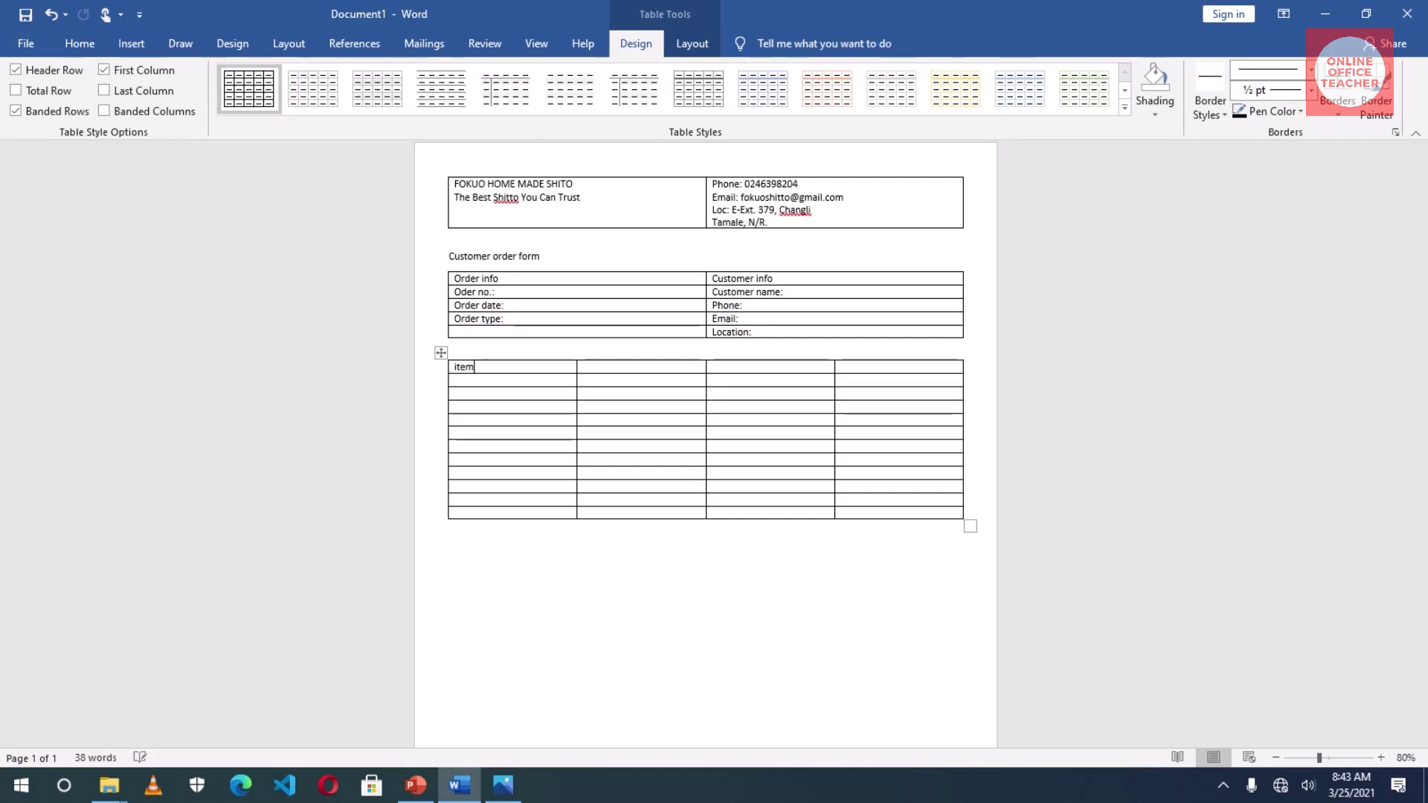
pyautogui.write(' description')
pyautogui.click(590, 366)
pyautogui.write('un')
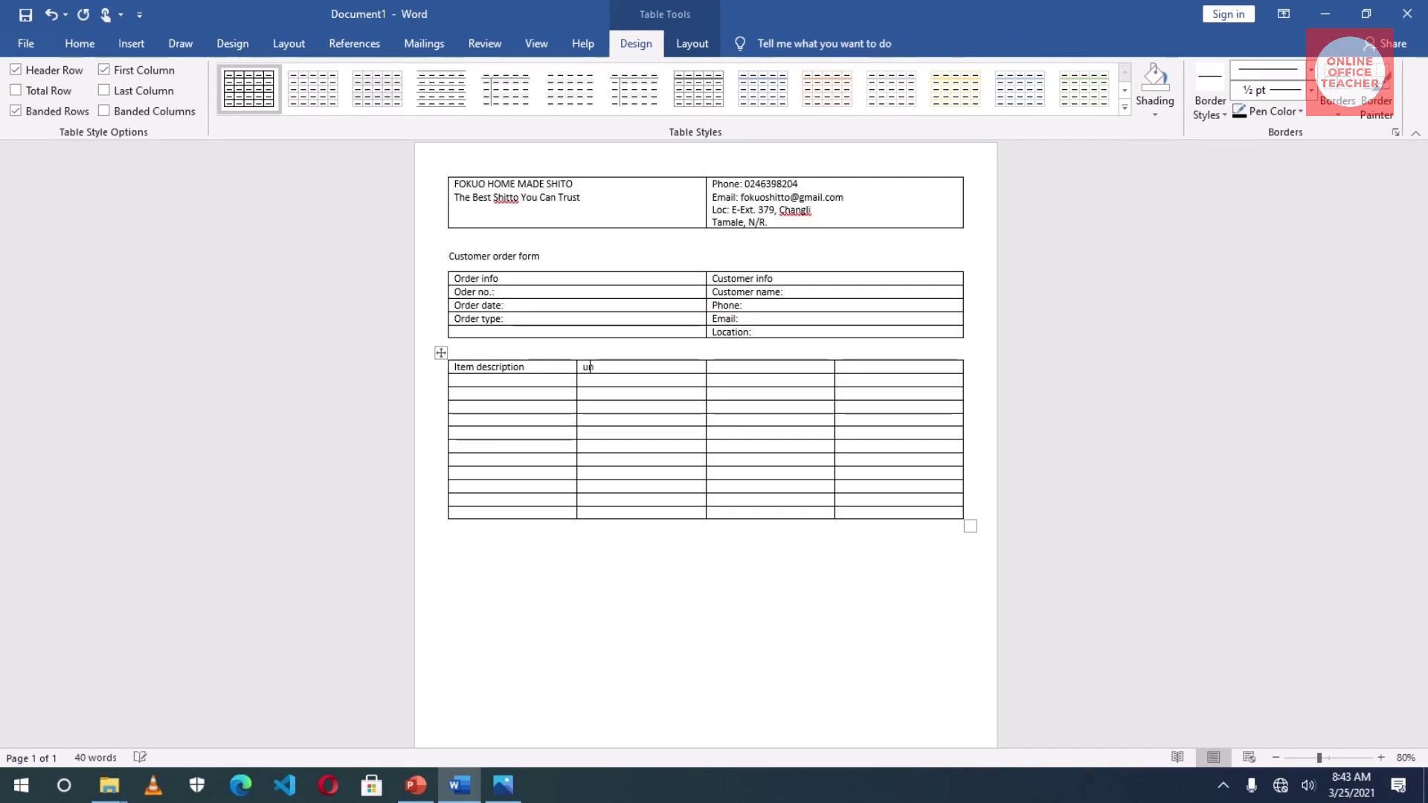
pyautogui.write('it price')
pyautogui.click(712, 367)
pyautogui.write('quant')
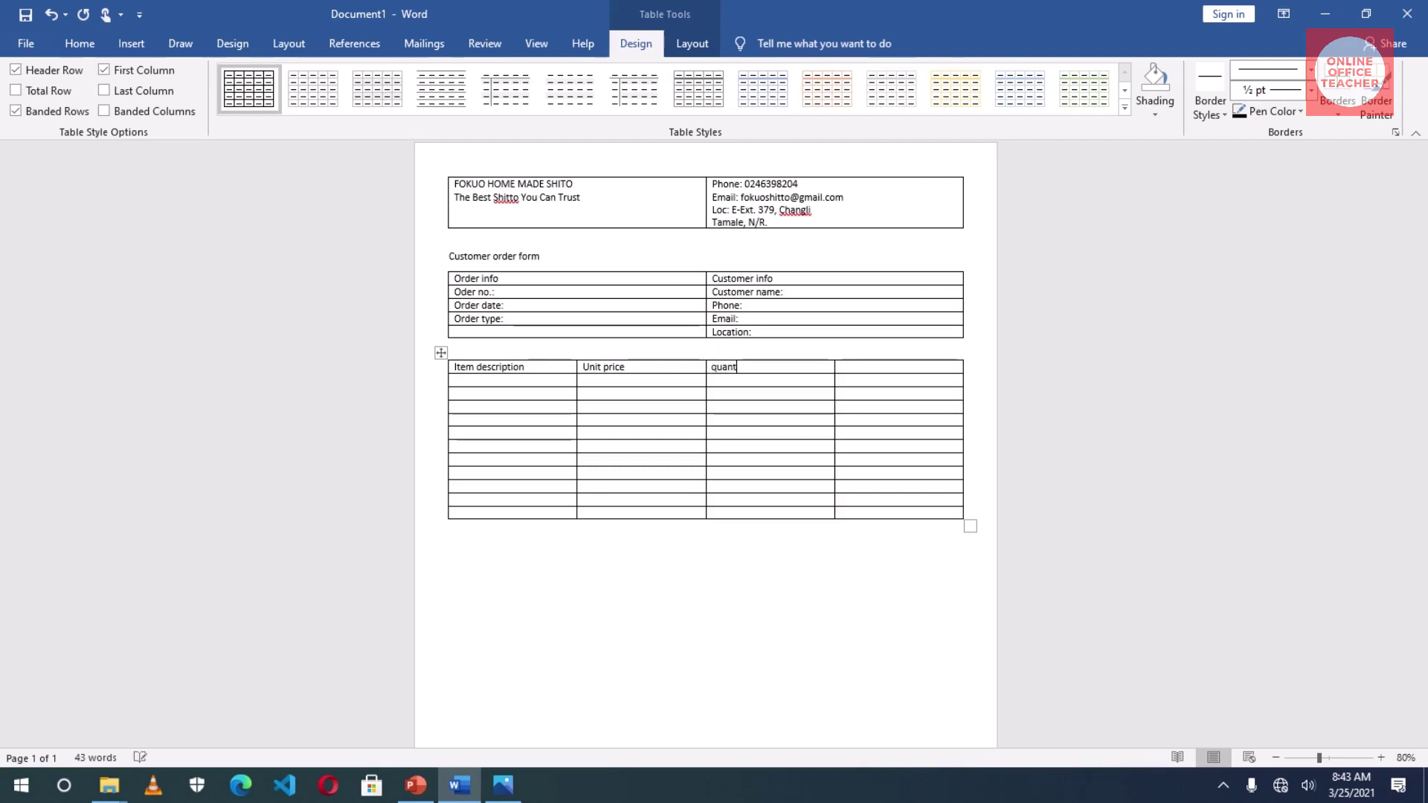
pyautogui.write('i')
pyautogui.press('BackSpace')
pyautogui.write('ty')
pyautogui.press('Tab')
pyautogui.write('amount')
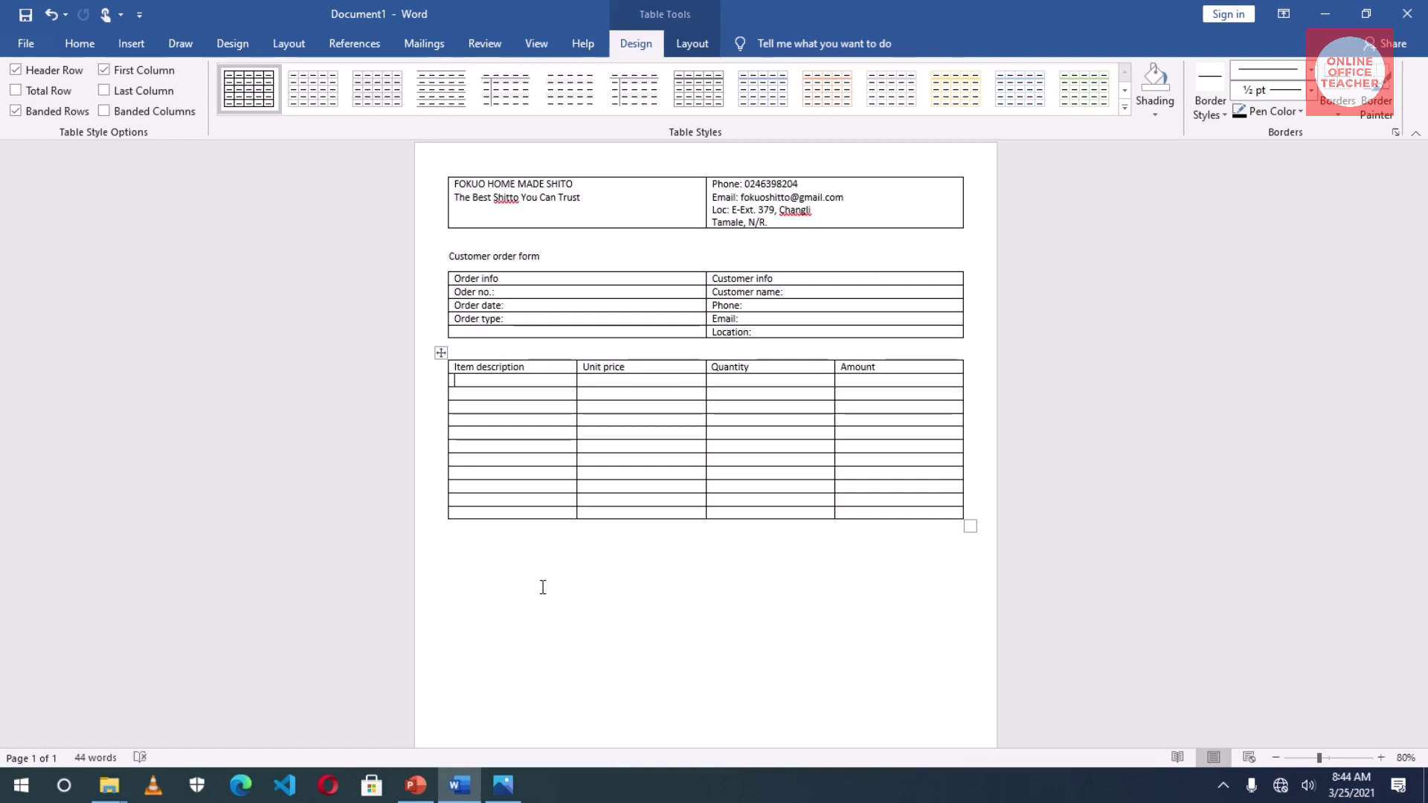
# - Type 'terms and Conditions:' below the item table and add a one-cell terms box with empty lines
pyautogui.click(544, 616)
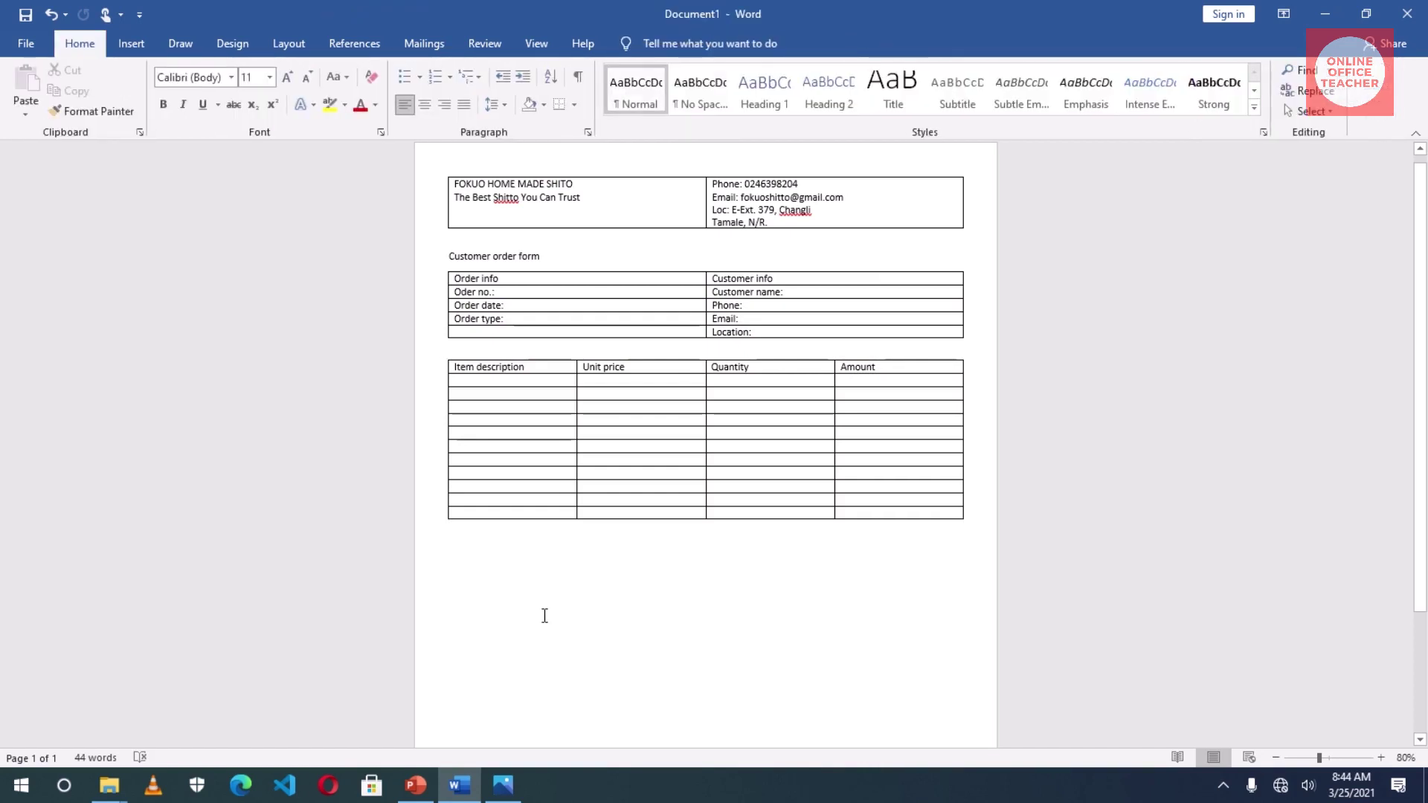
pyautogui.press('Return')
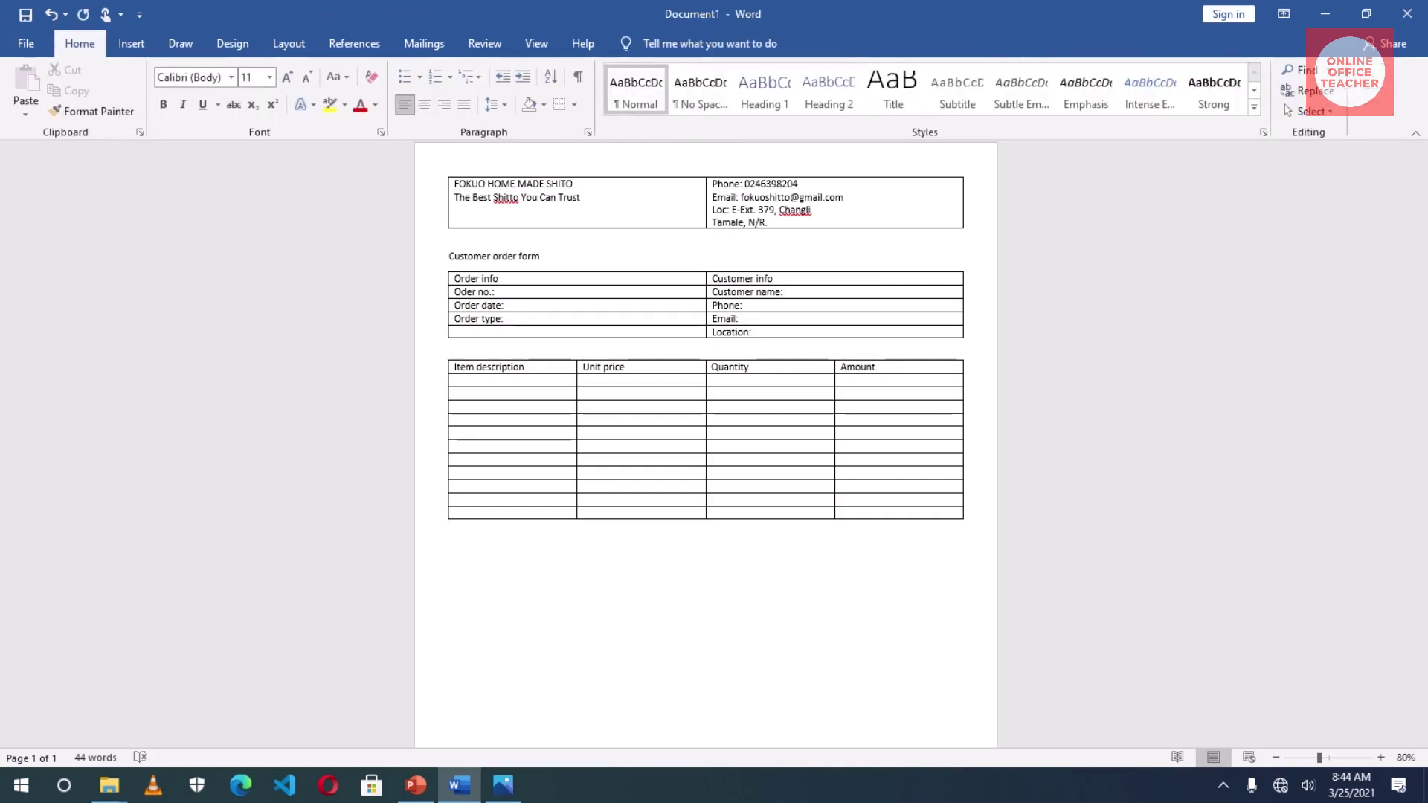
pyautogui.write('terms and Conditions:')
pyautogui.press('Return')
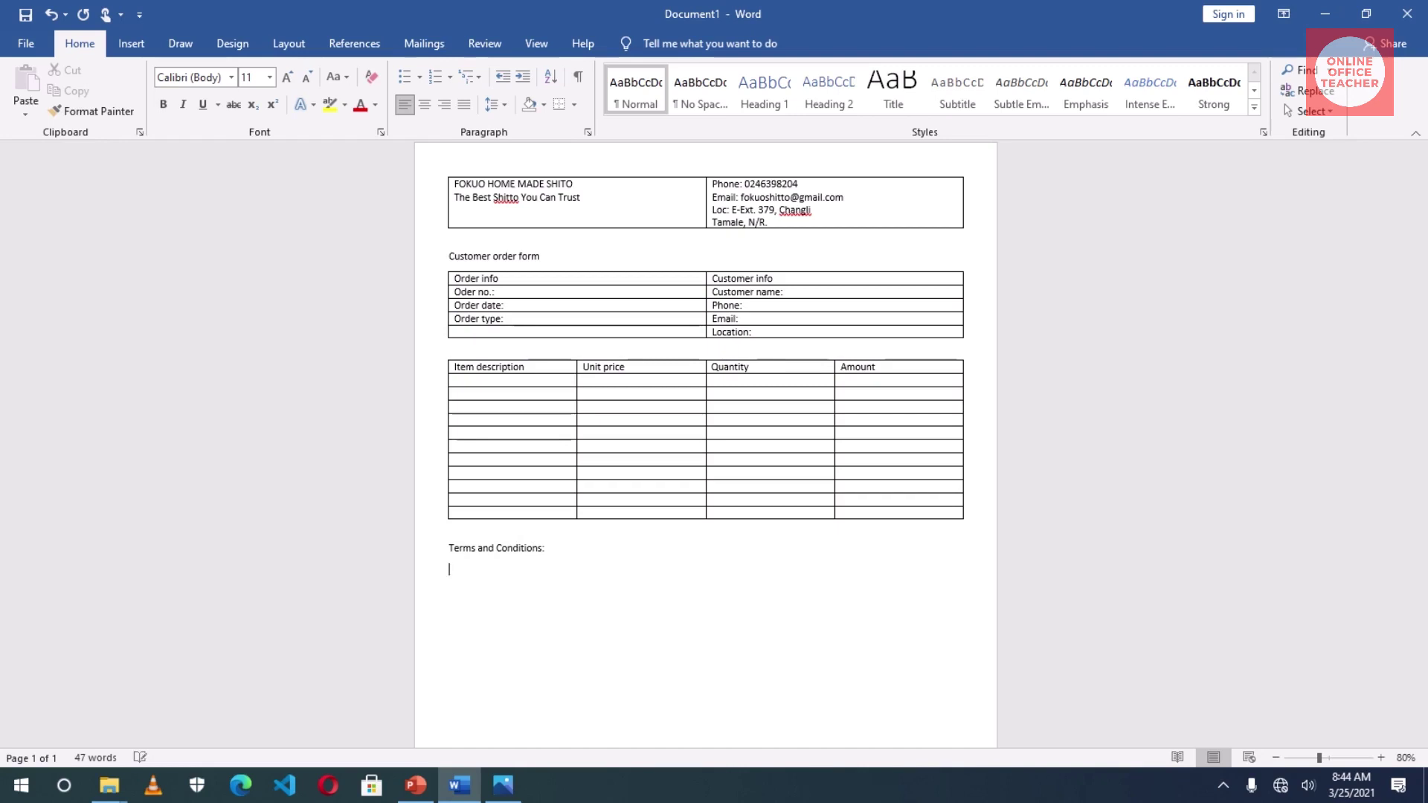
pyautogui.click(136, 44)
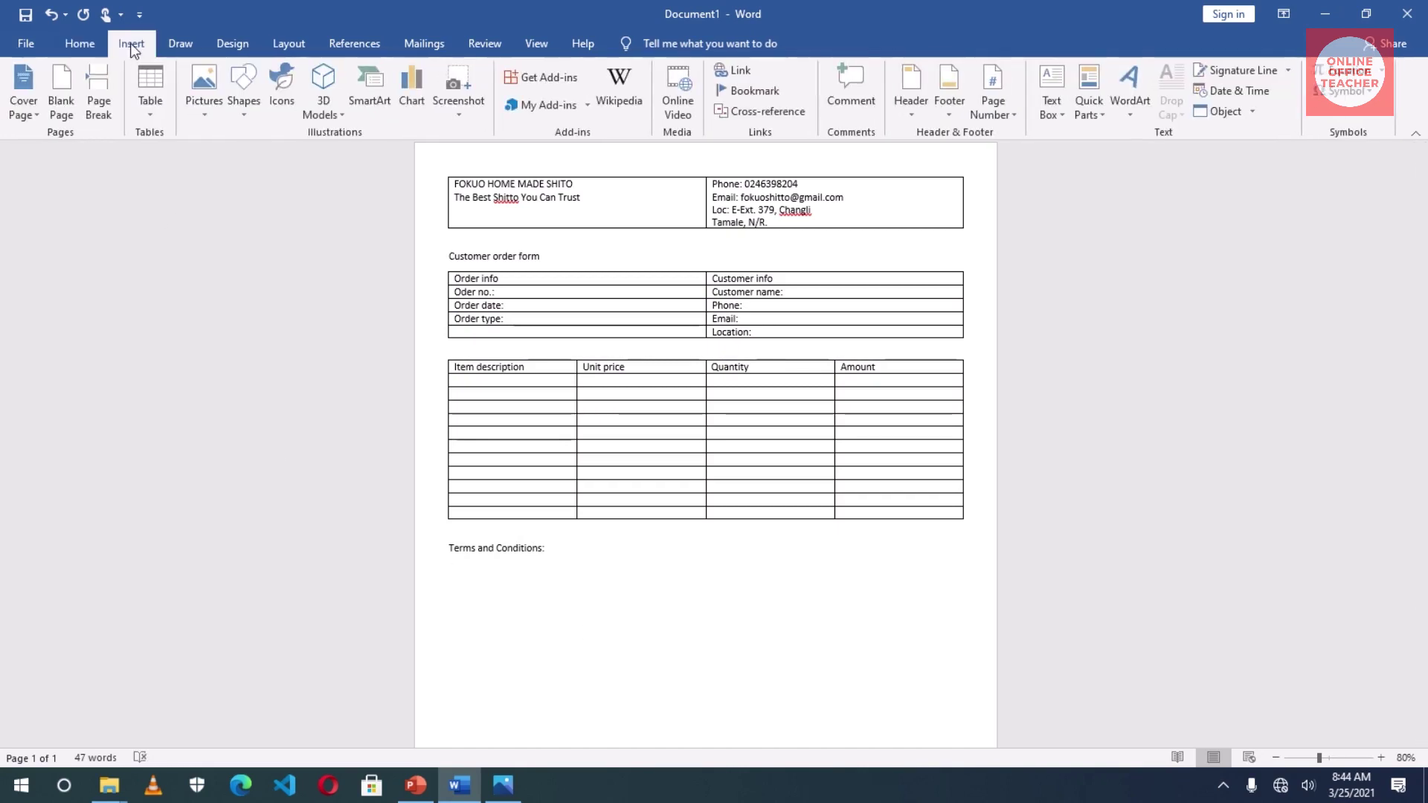
pyautogui.click(150, 91)
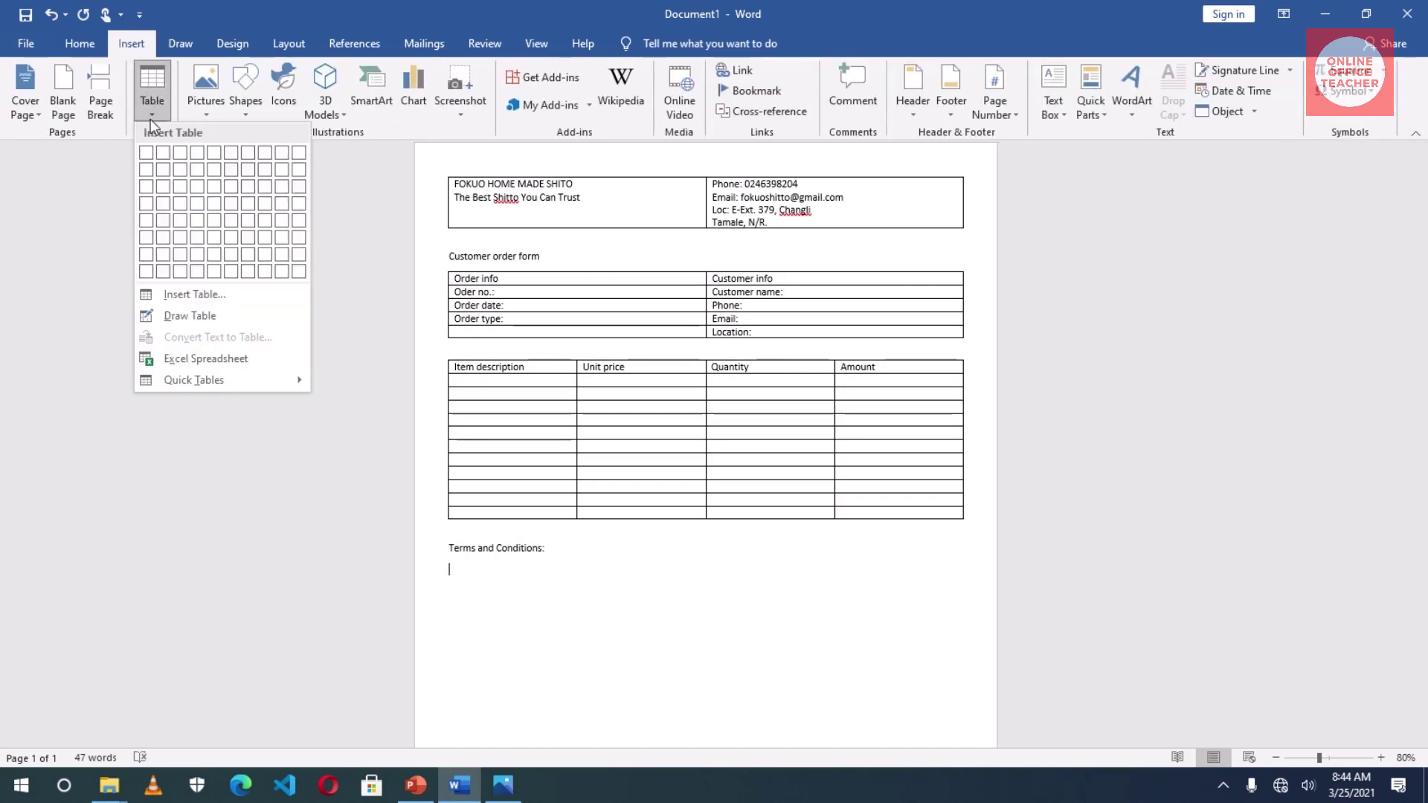
pyautogui.click(145, 153)
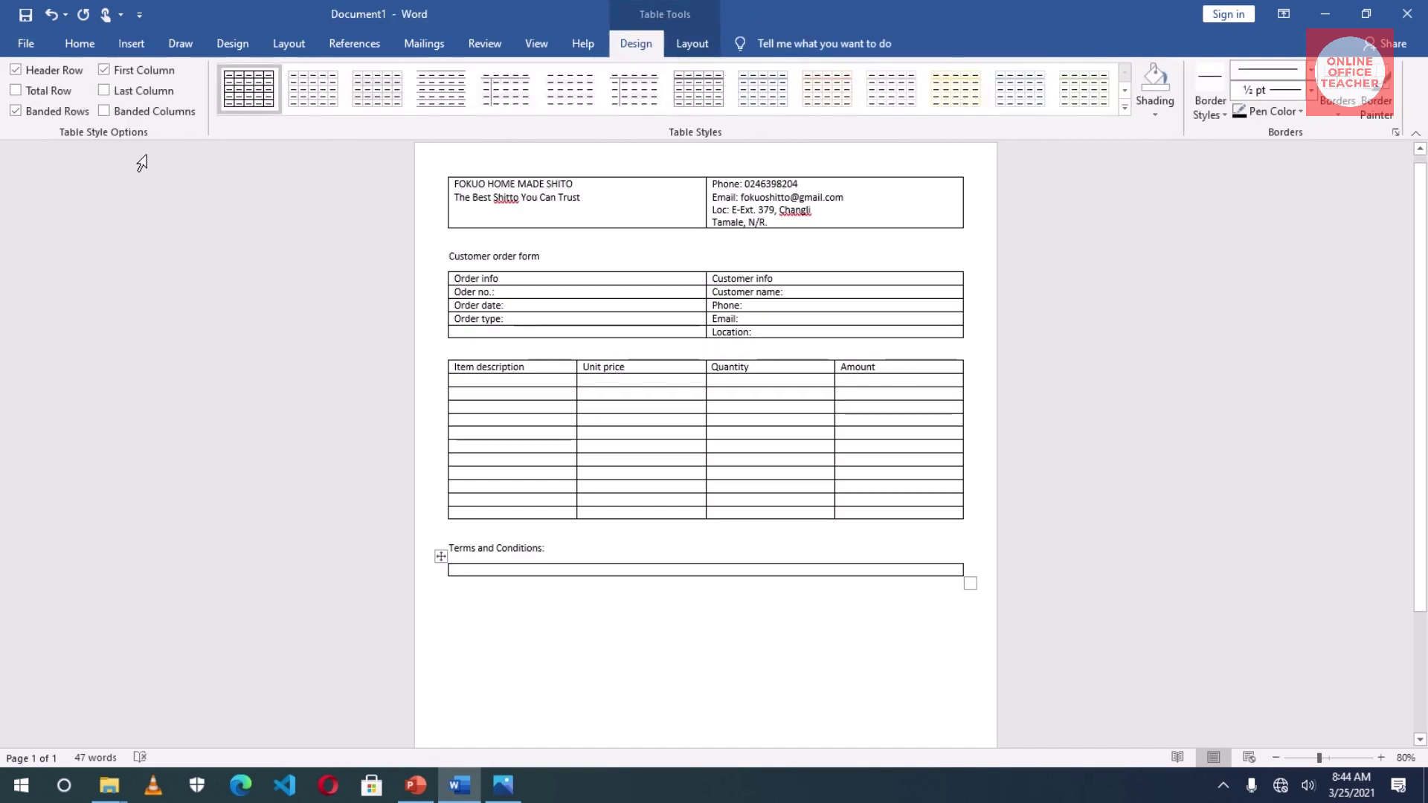
pyautogui.press('Return')
pyautogui.press('Return')
pyautogui.press('Return')
pyautogui.press('Return')
pyautogui.scroll(-2, 500, 573)
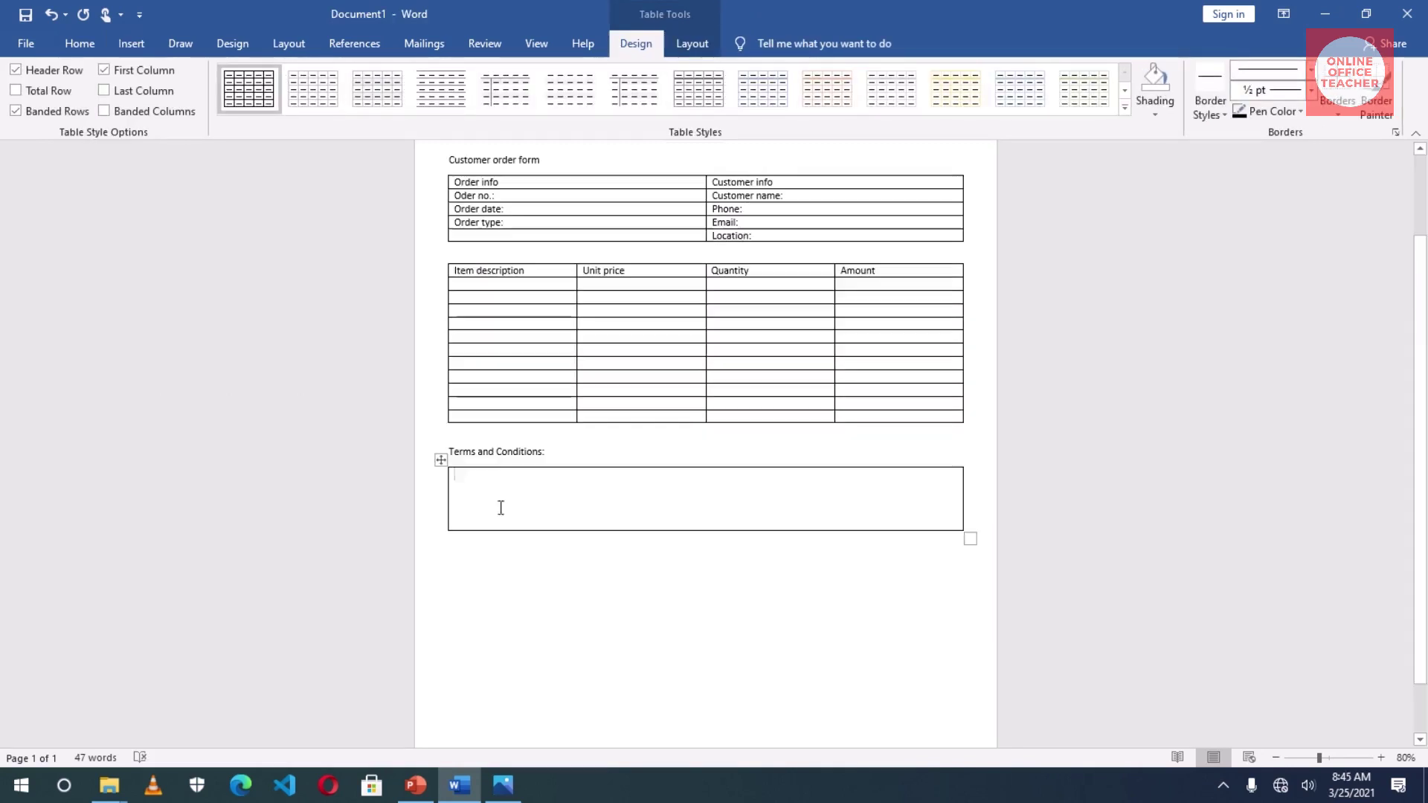
pyautogui.press('Up')
pyautogui.press('Up')
pyautogui.press('Up')
pyautogui.press('Up')
# - Type 'signature' under the terms box, then add a one-cell banner reading 'thank you for doing business with us!!!'
pyautogui.click(503, 628)
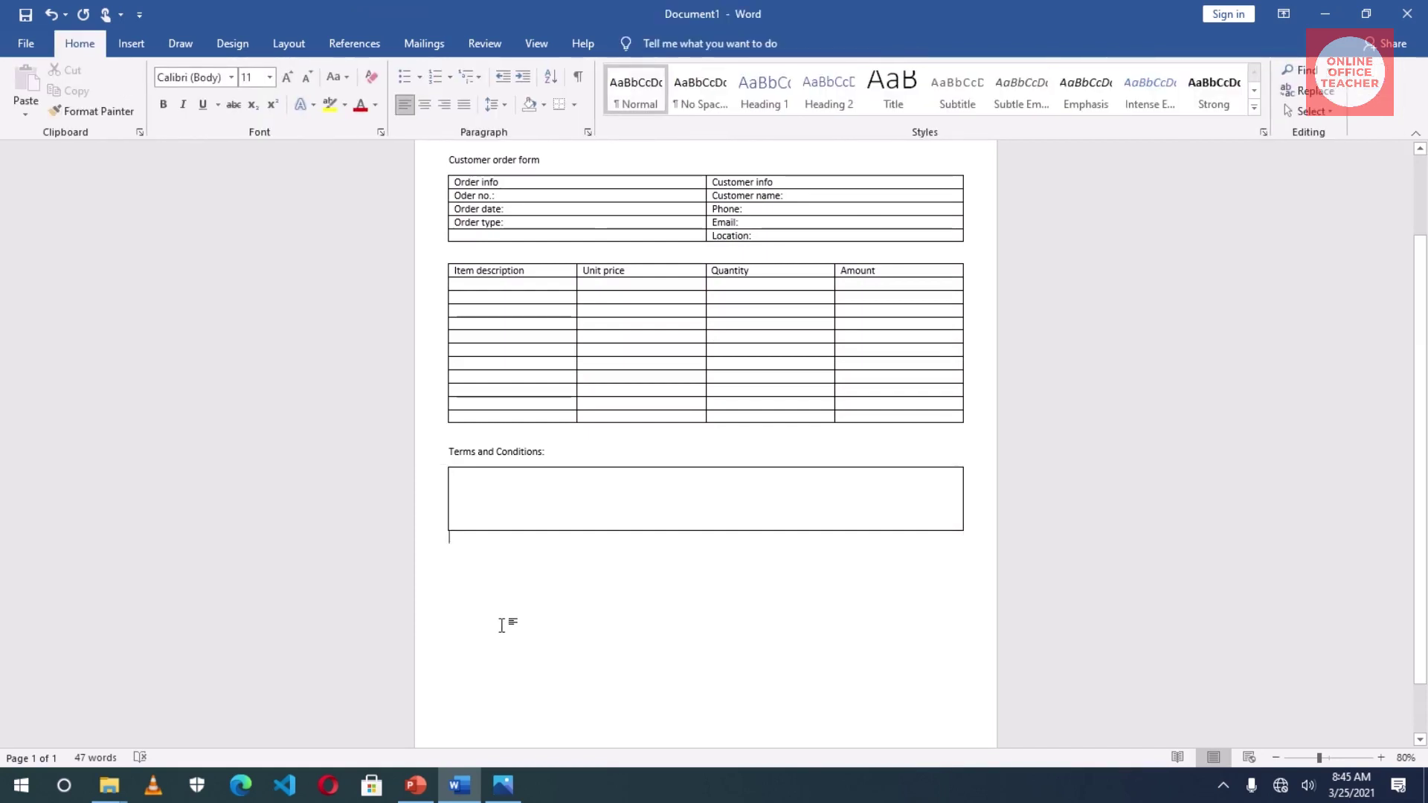
pyautogui.press('Return')
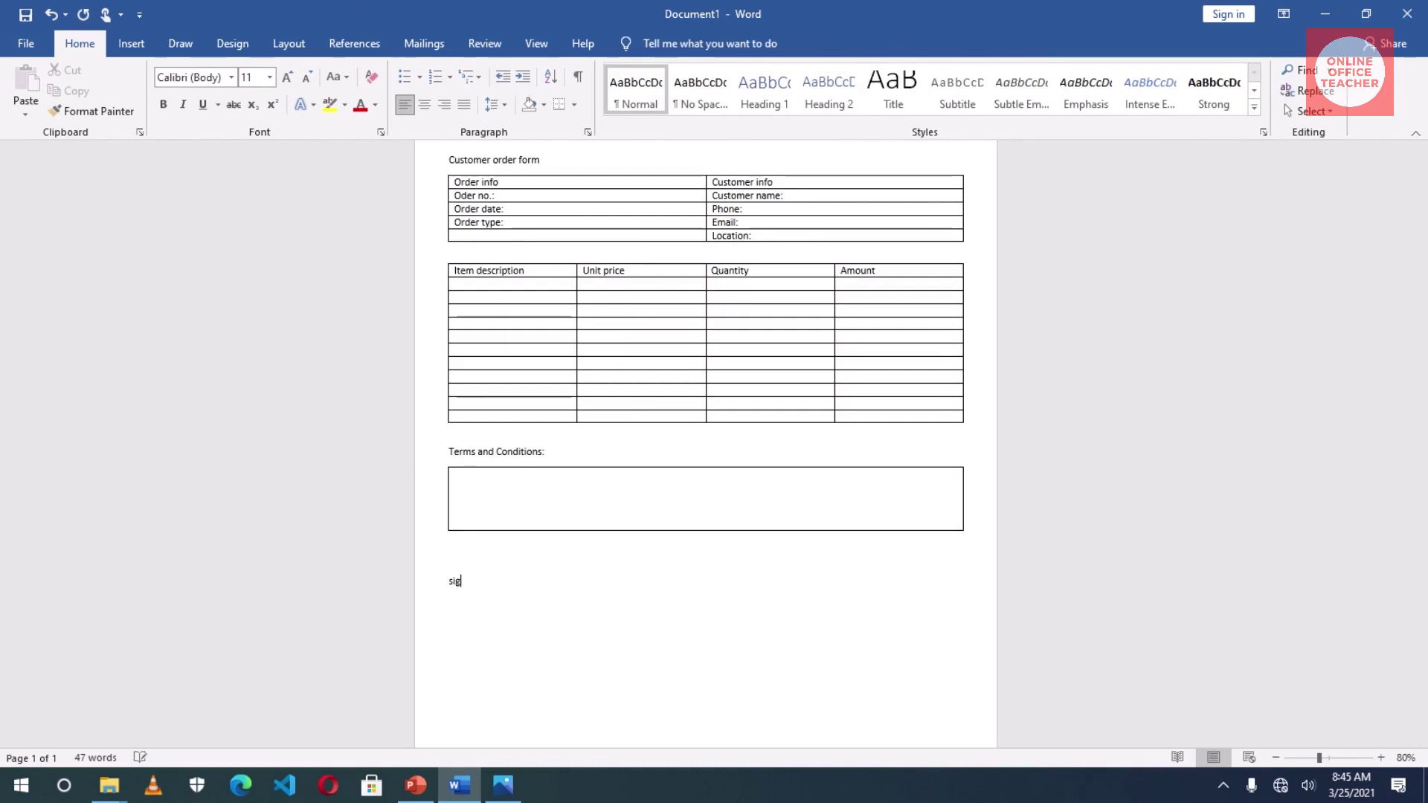
pyautogui.write('signature')
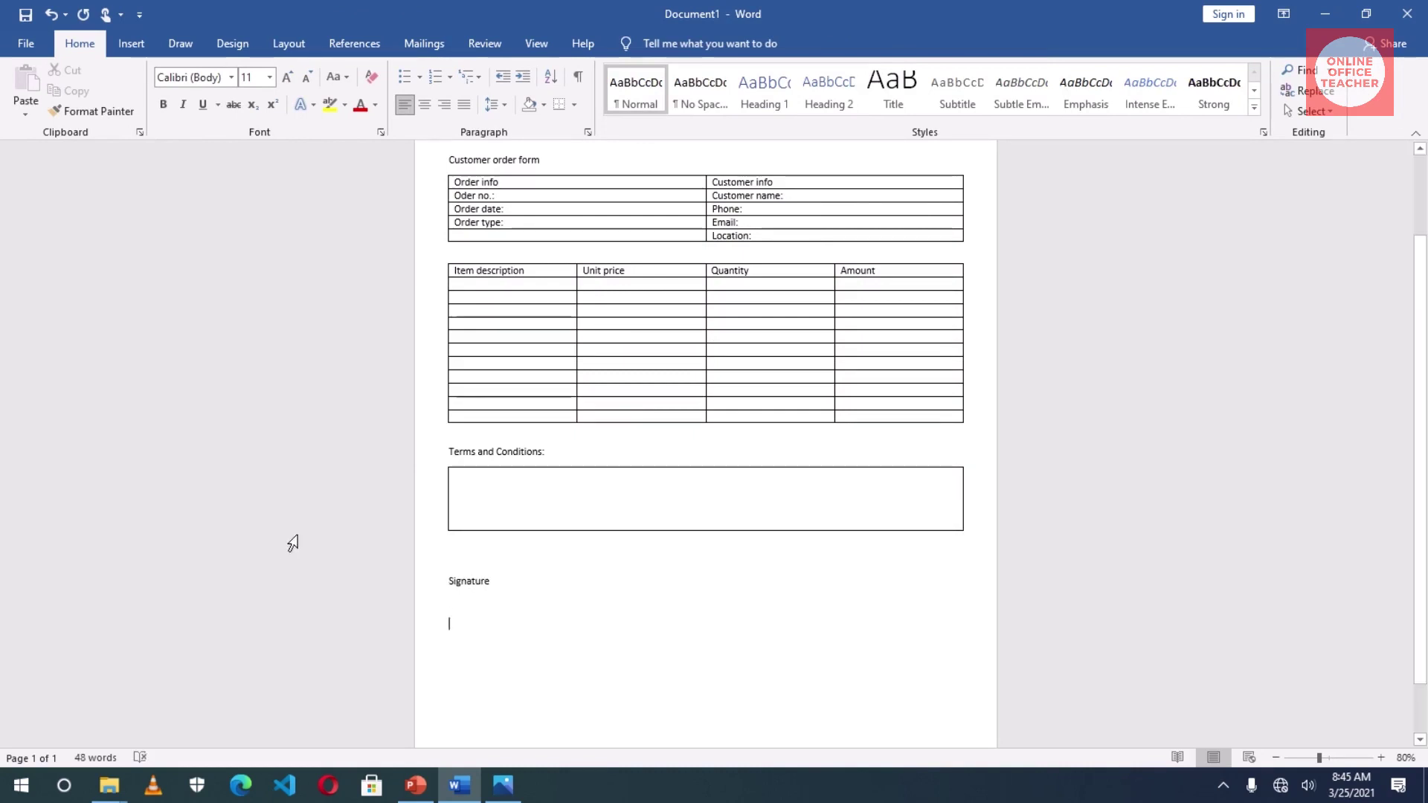
pyautogui.click(131, 44)
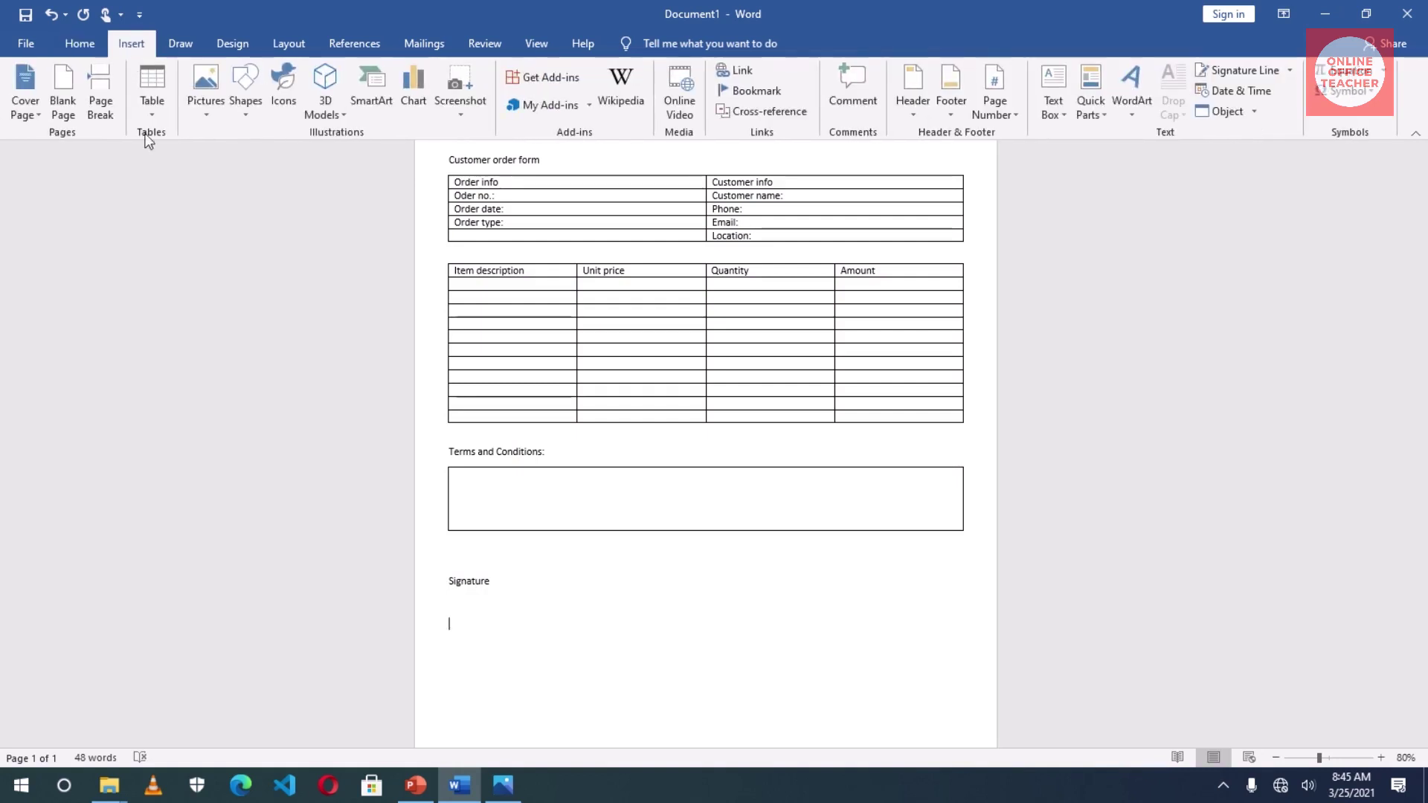
pyautogui.click(152, 96)
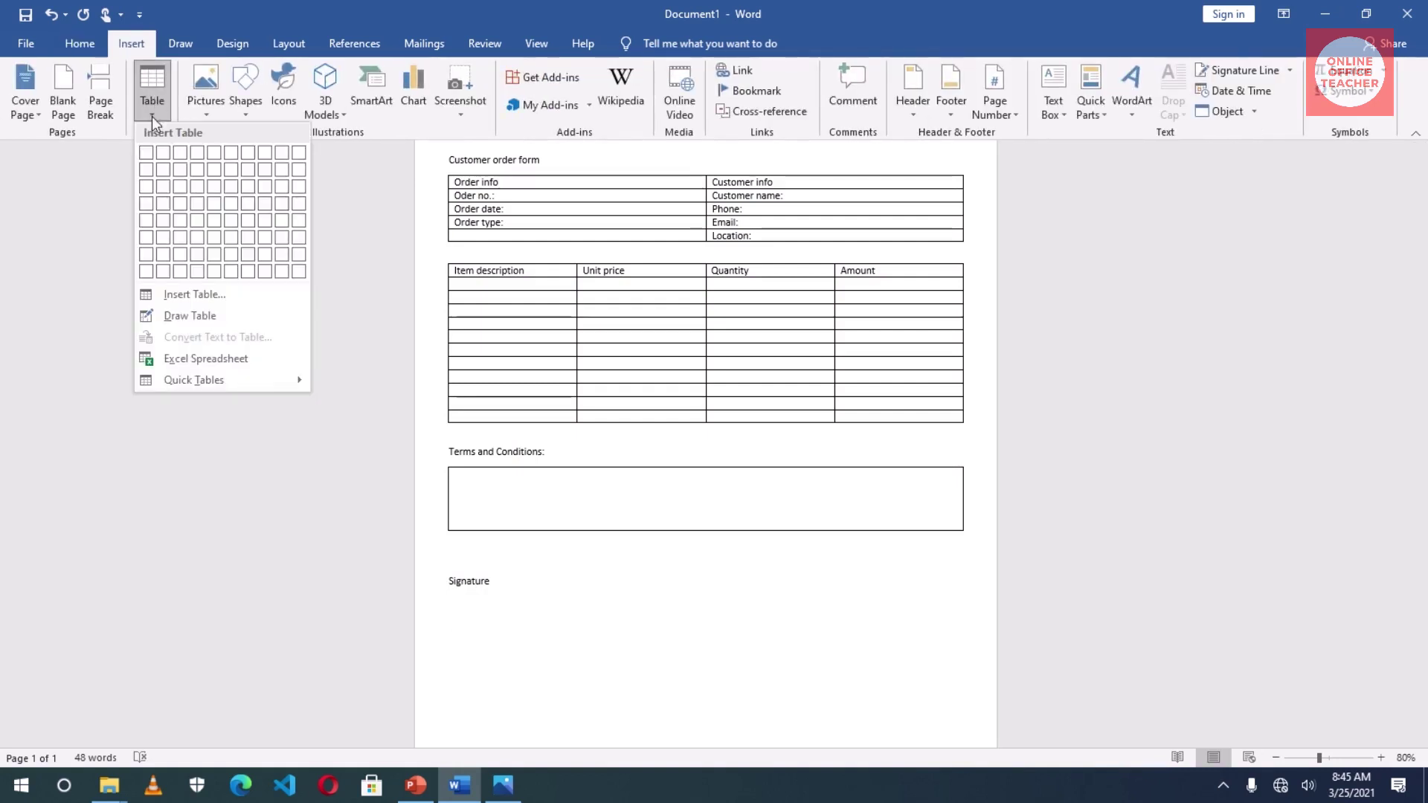
pyautogui.click(147, 159)
pyautogui.write('t')
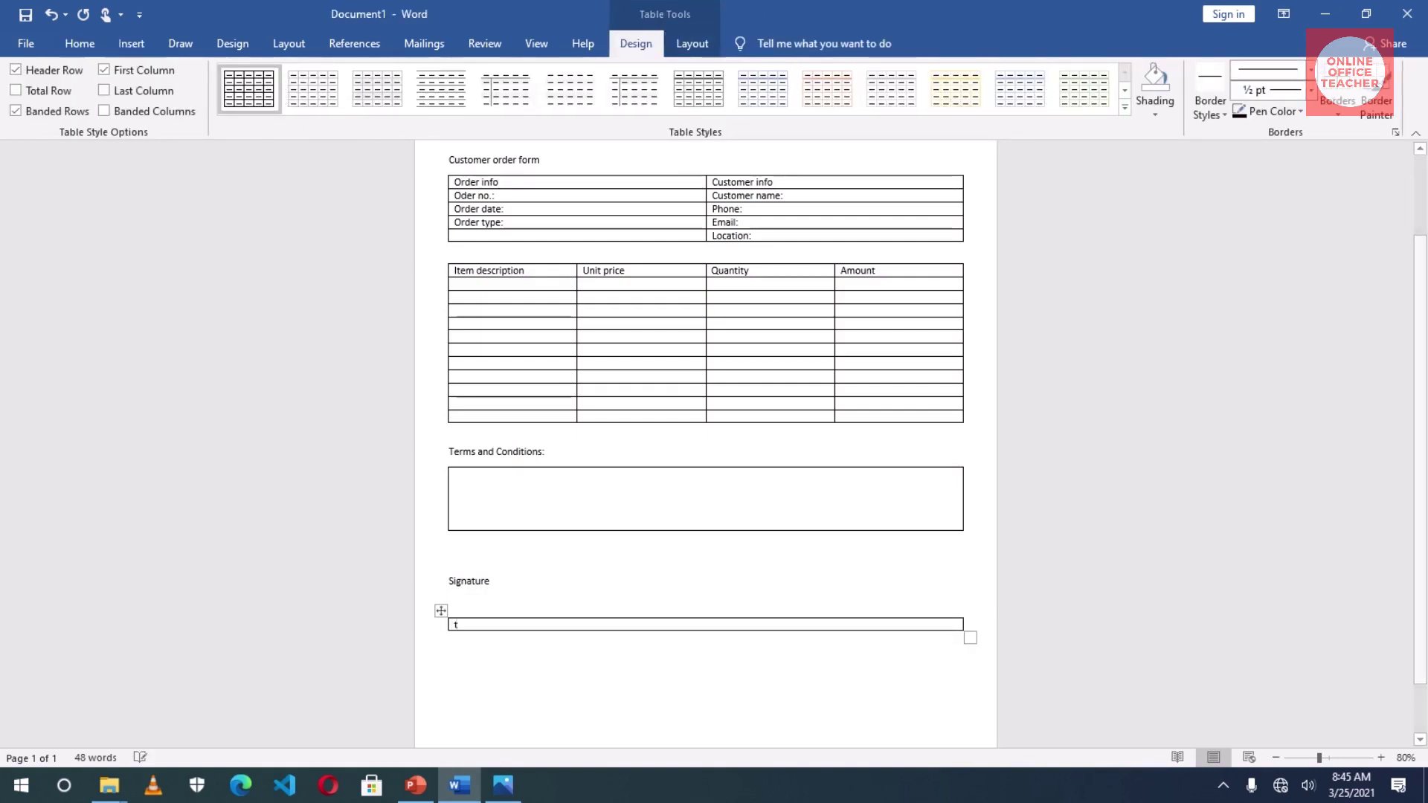
pyautogui.write('hank you')
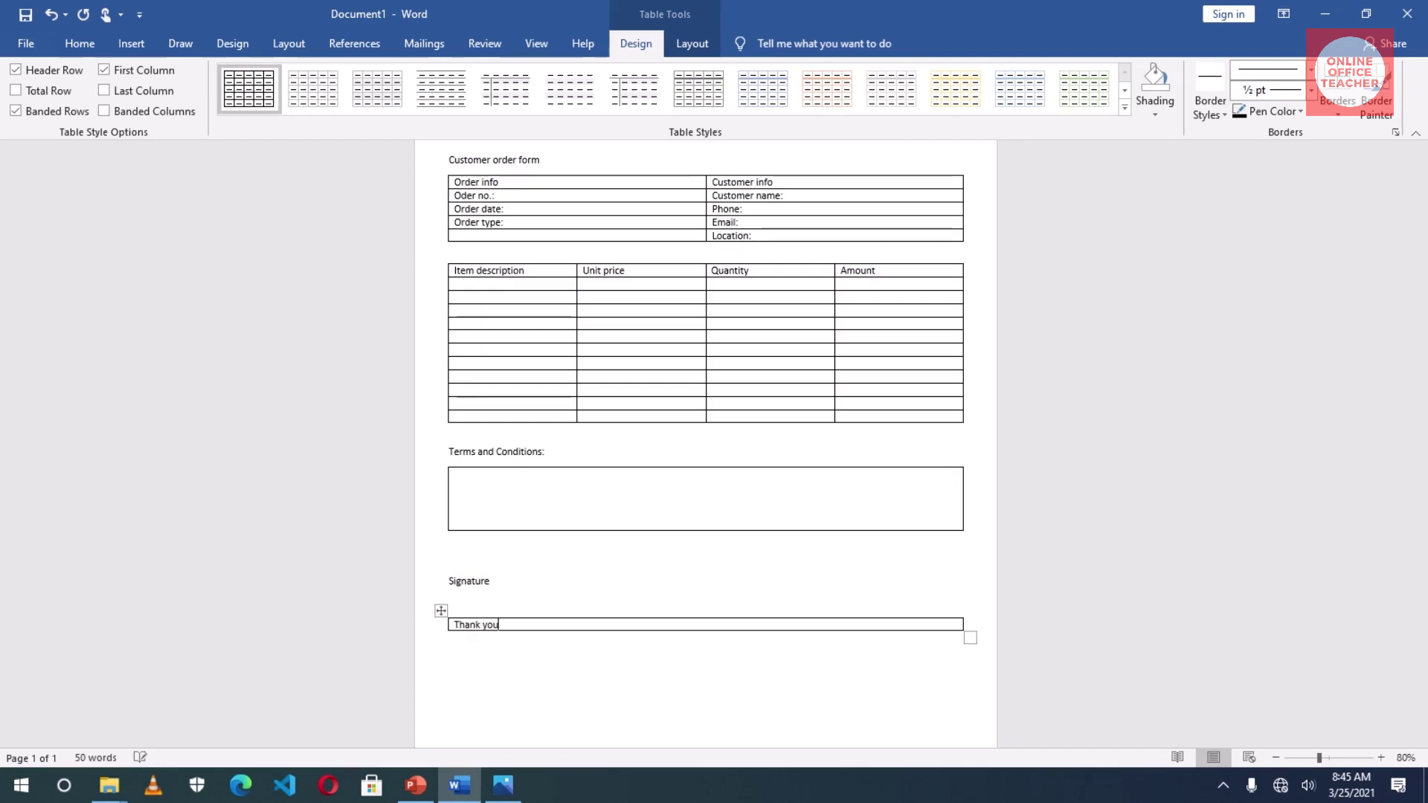
pyautogui.write(' for doing business with us')
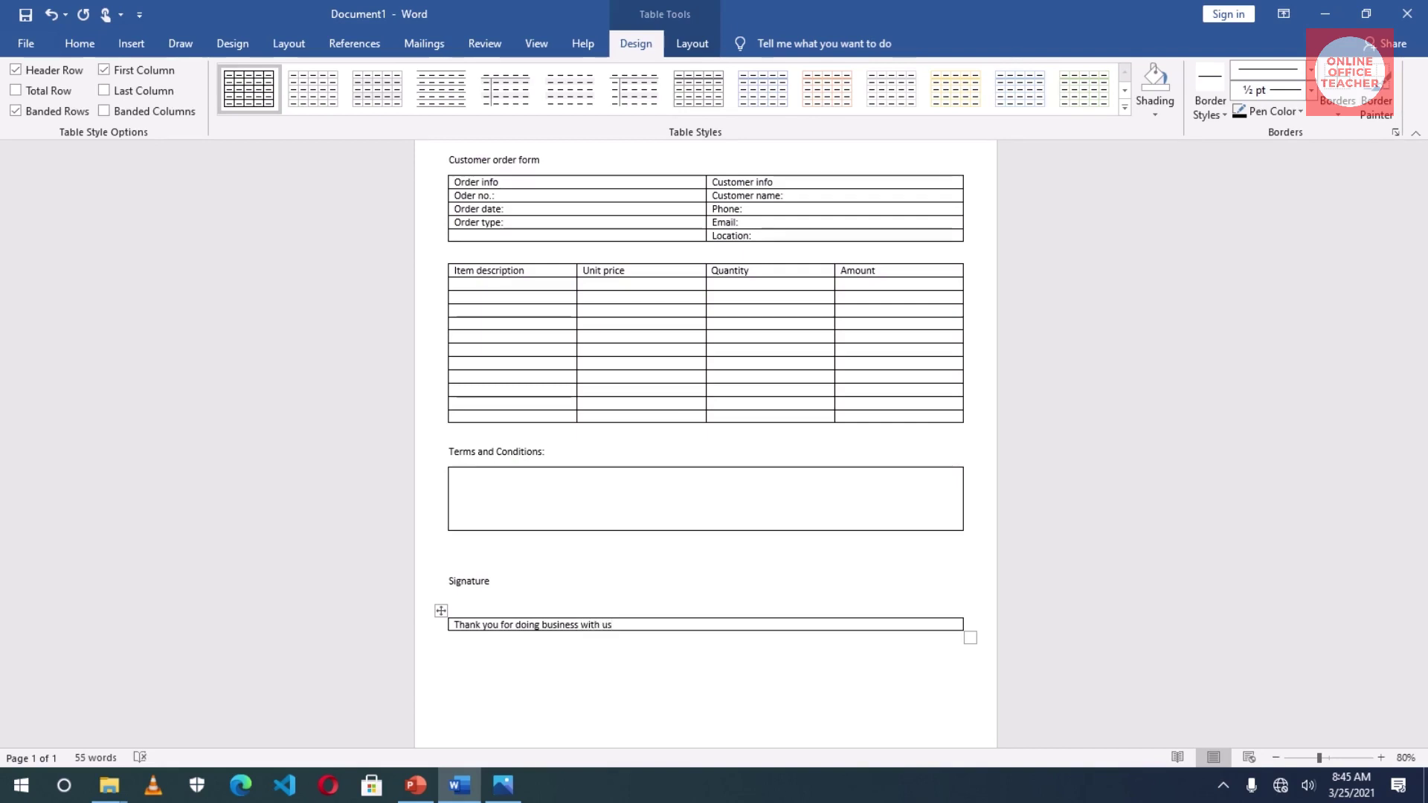
pyautogui.write('!!!')
pyautogui.scroll(2, 737, 605)
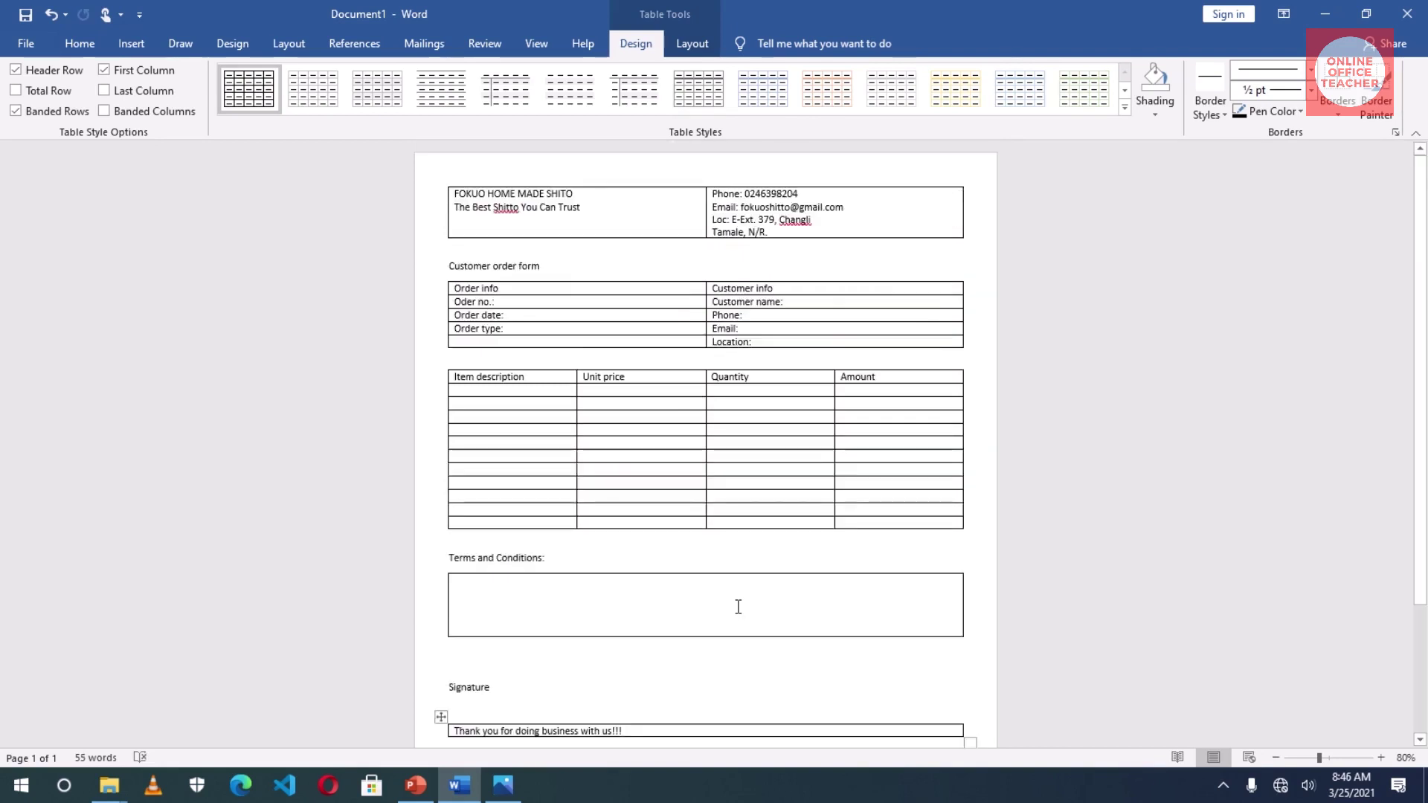
pyautogui.scroll(-3, 737, 607)
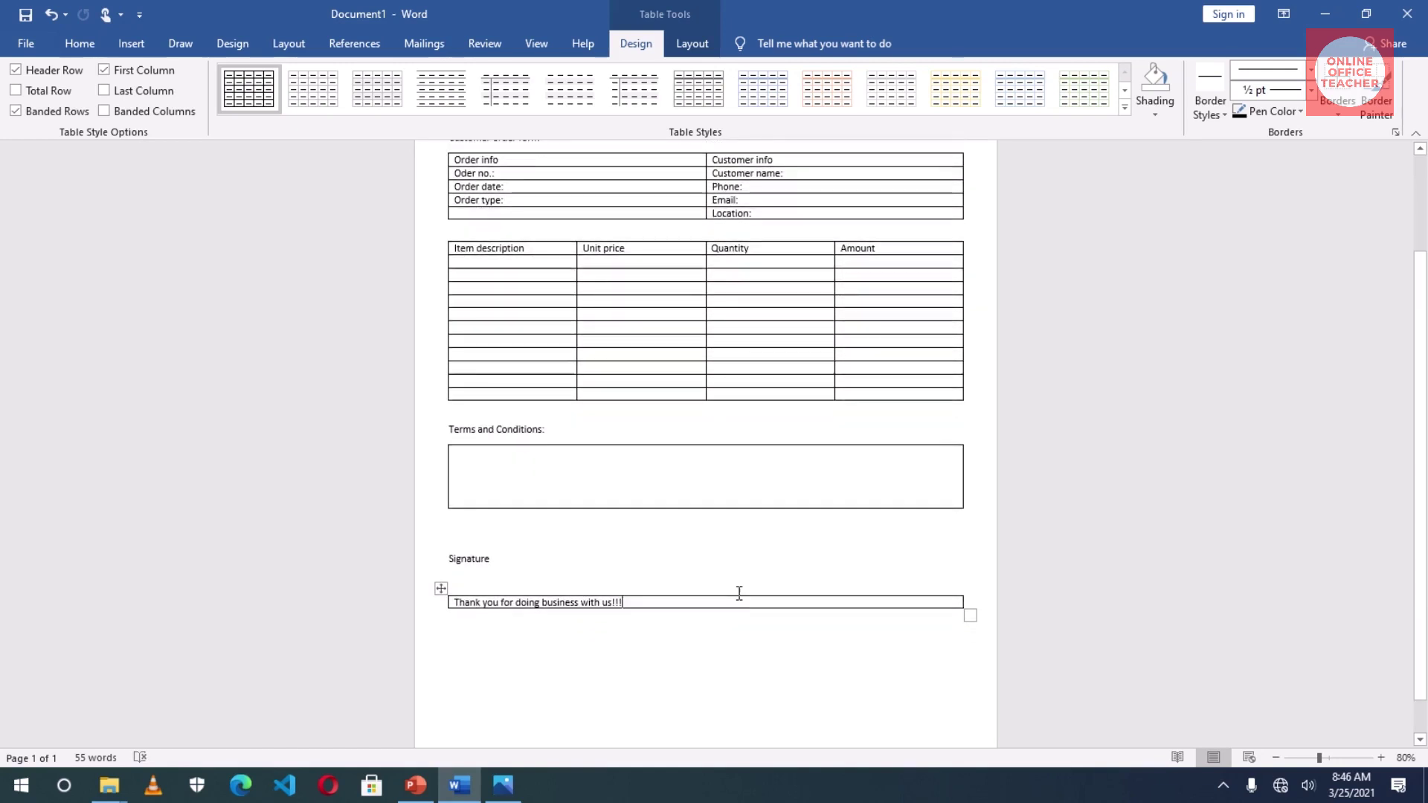
pyautogui.scroll(3, 738, 592)
pyautogui.scroll(-4, 701, 552)
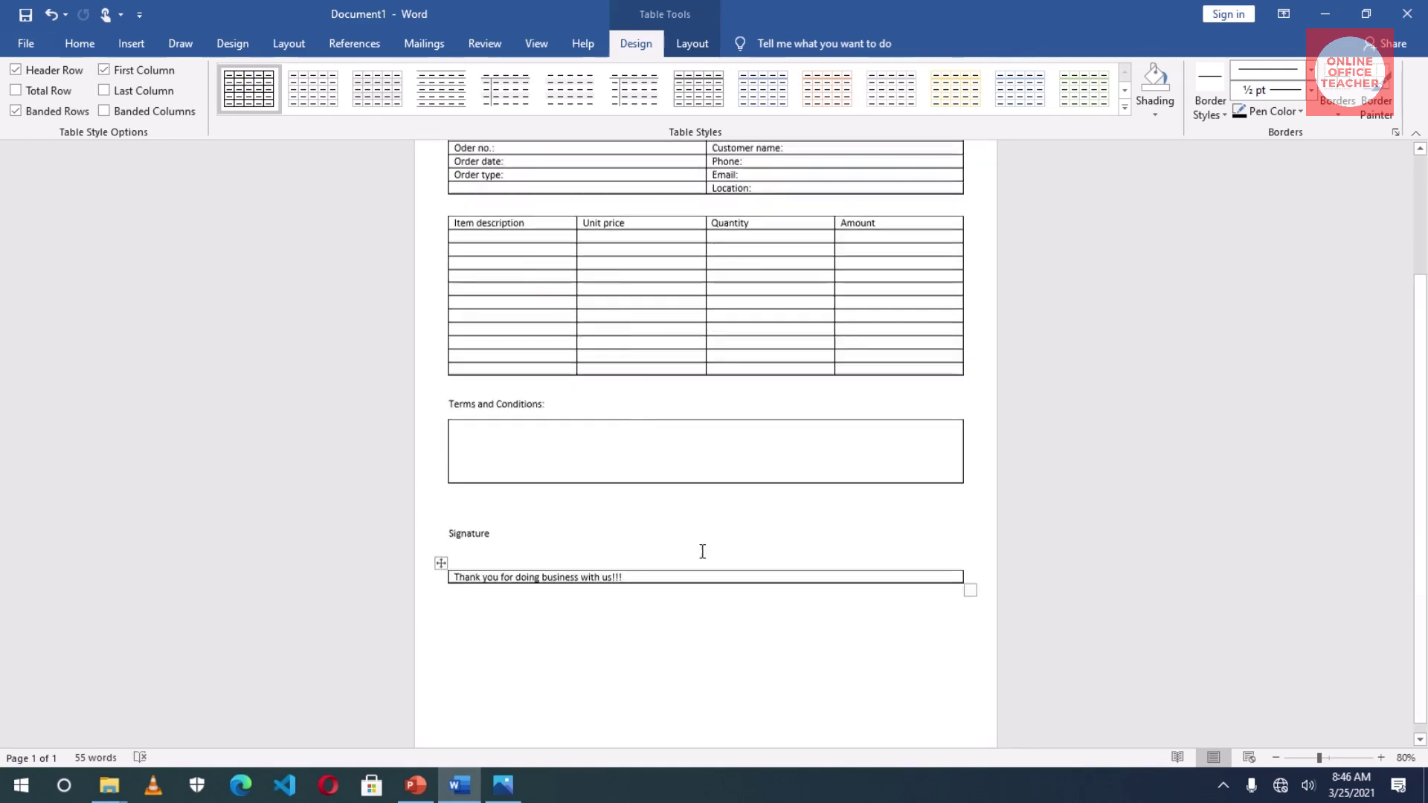
pyautogui.scroll(4, 700, 551)
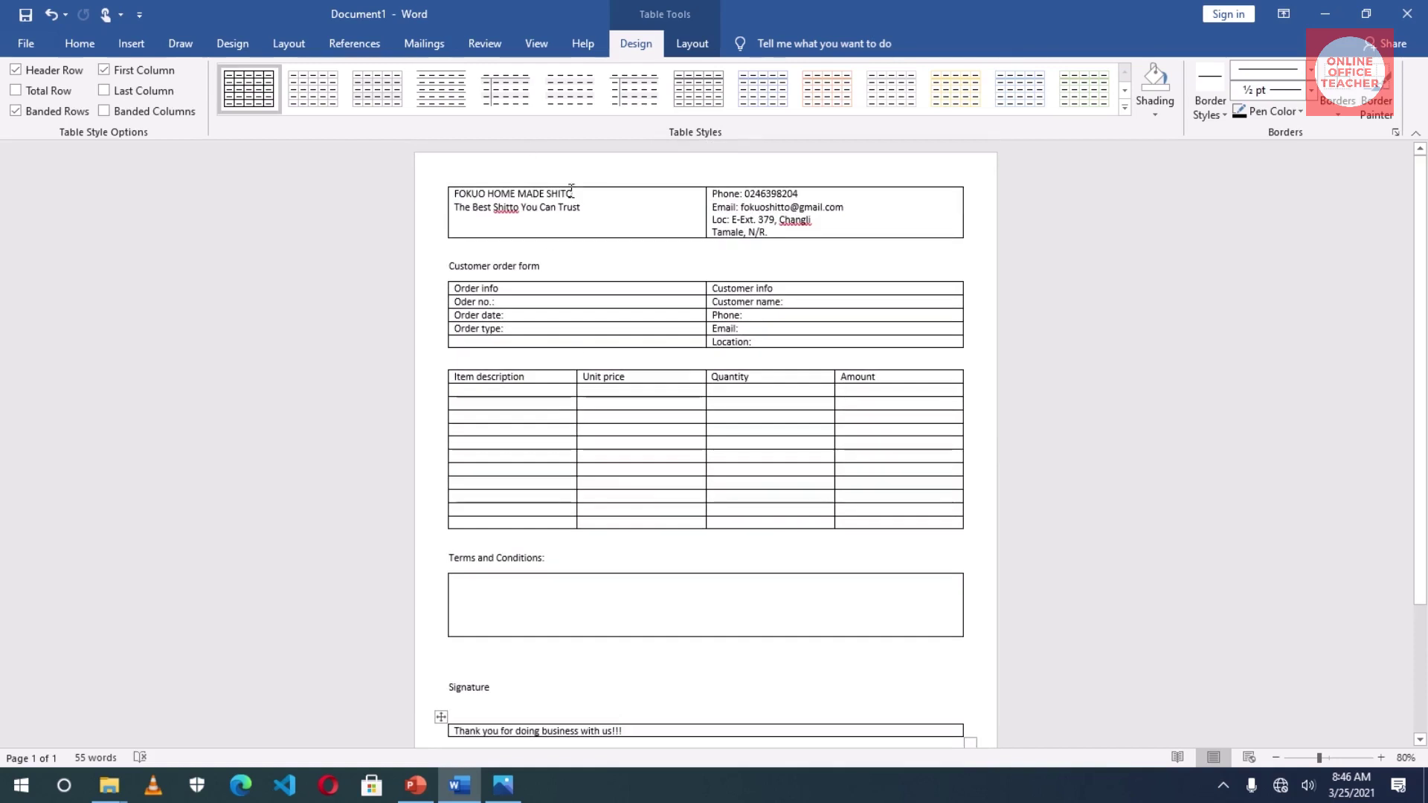
# - Make FOKUO HOME MADE SHITO bold and grow its font to 20 pt
pyautogui.moveTo(575, 192); pyautogui.dragTo(462, 198)
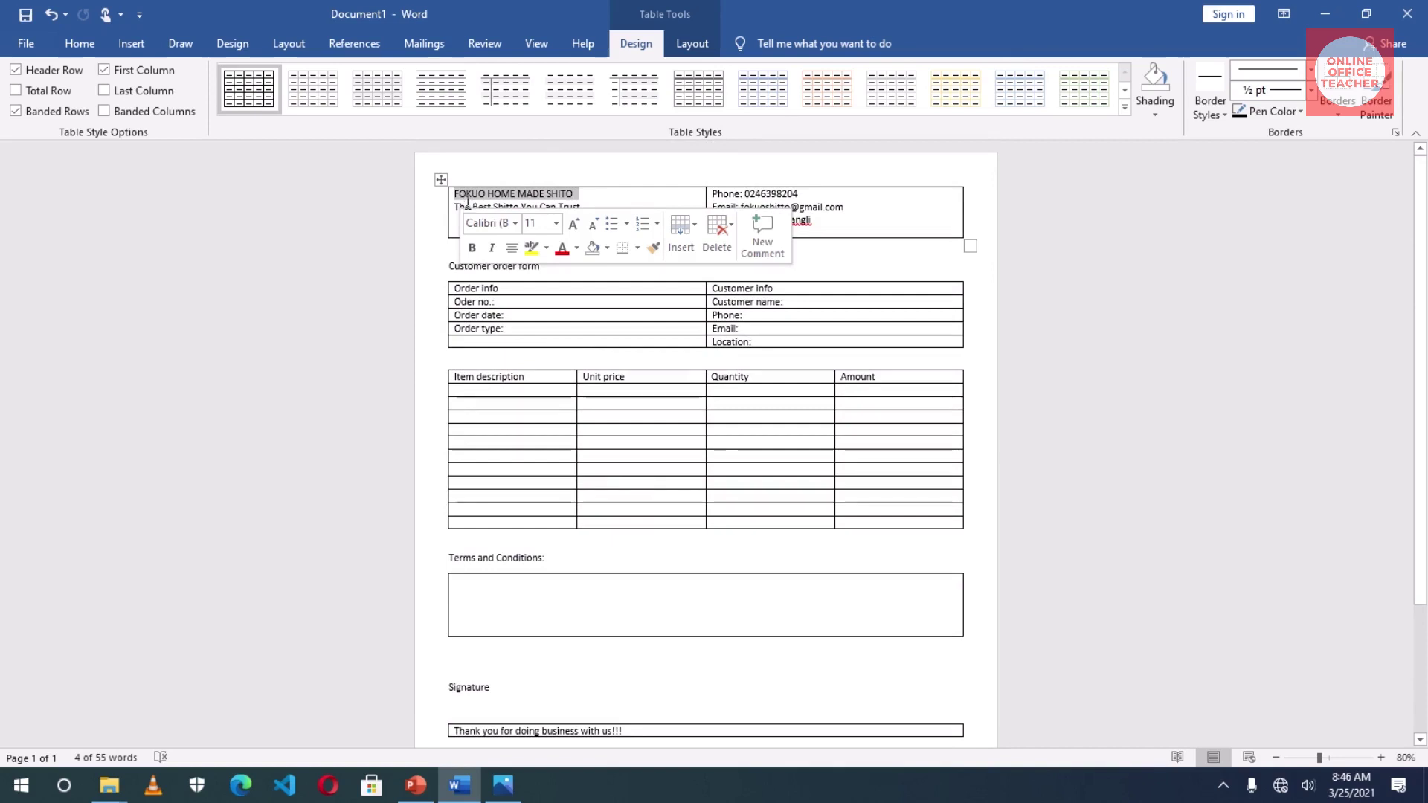
pyautogui.click(473, 249)
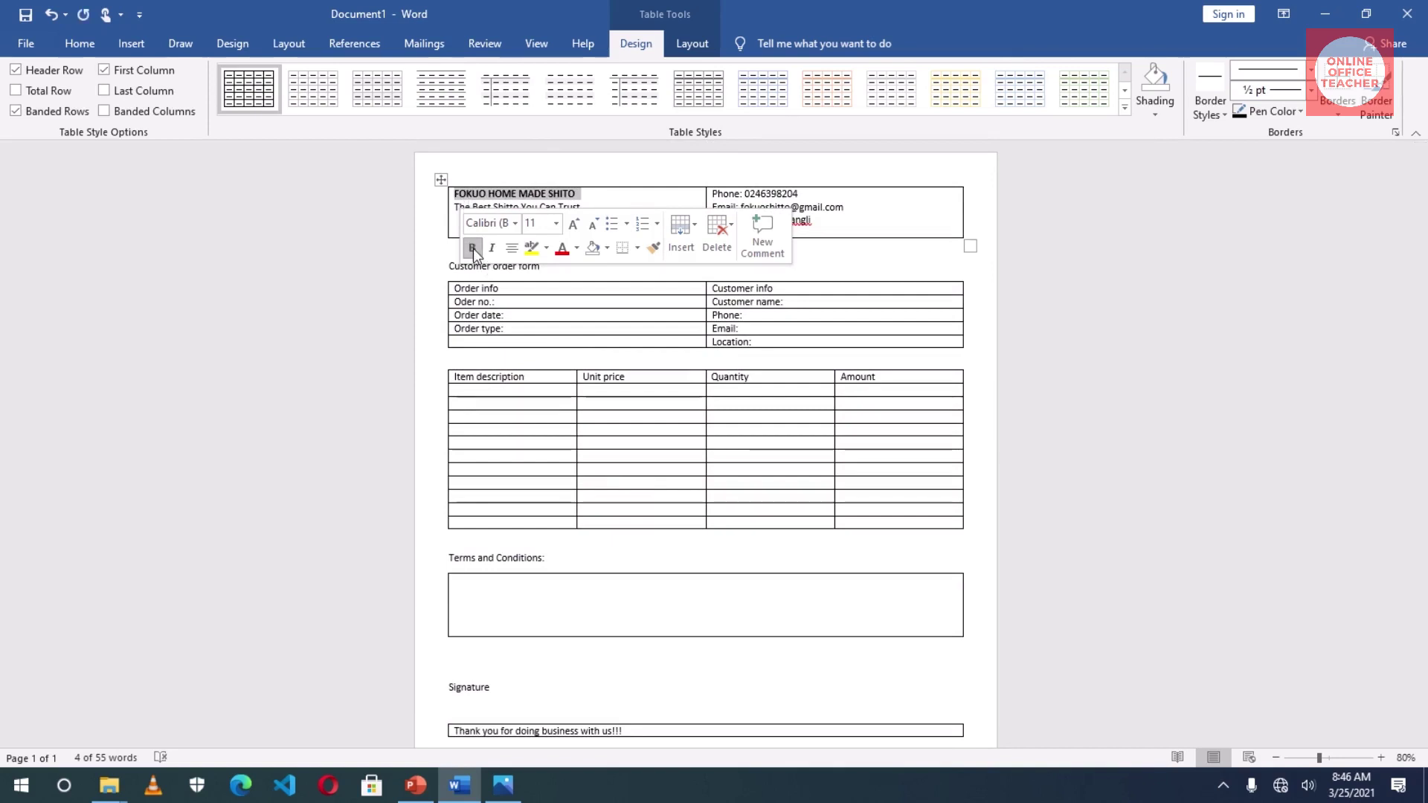
pyautogui.click(573, 224)
pyautogui.click(573, 224)
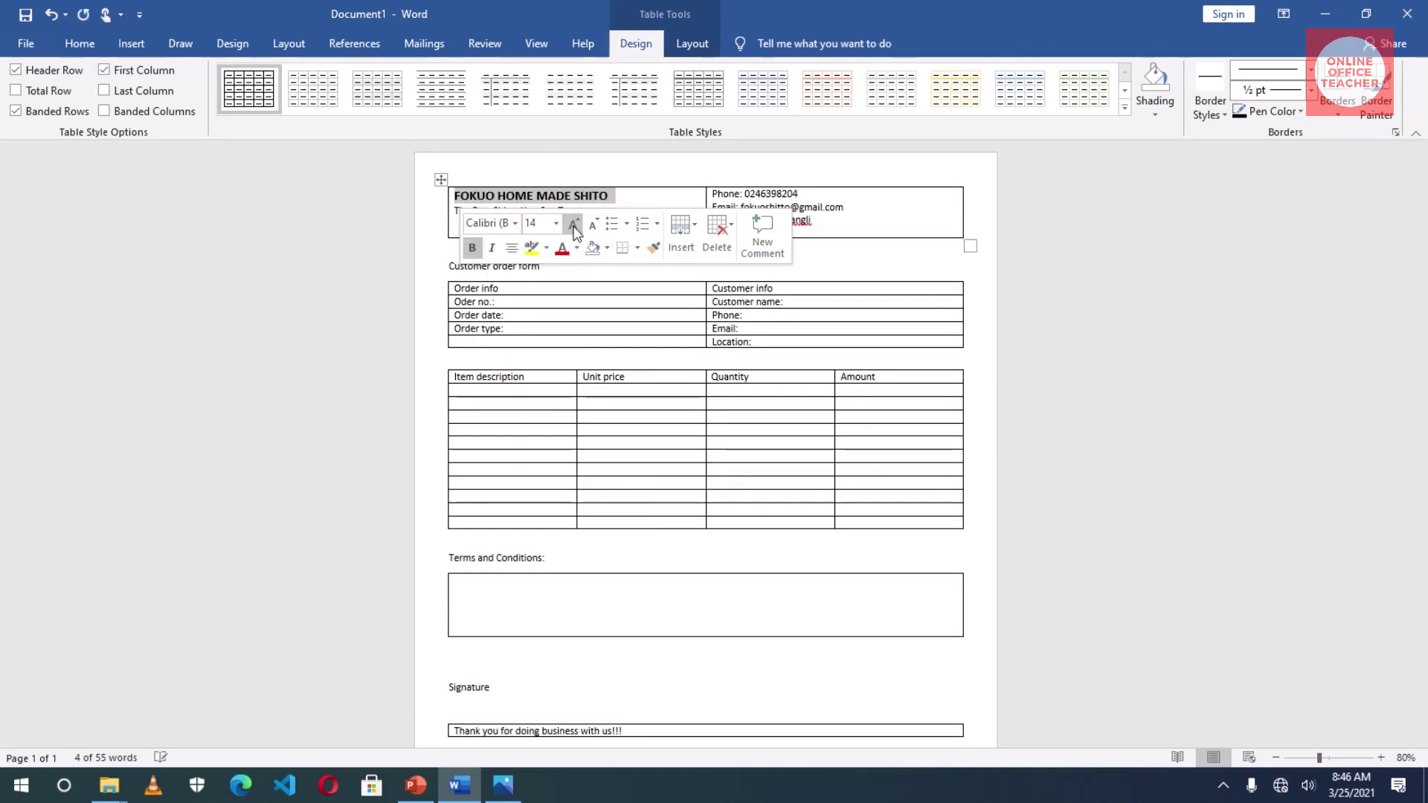
pyautogui.click(573, 224)
pyautogui.click(573, 224)
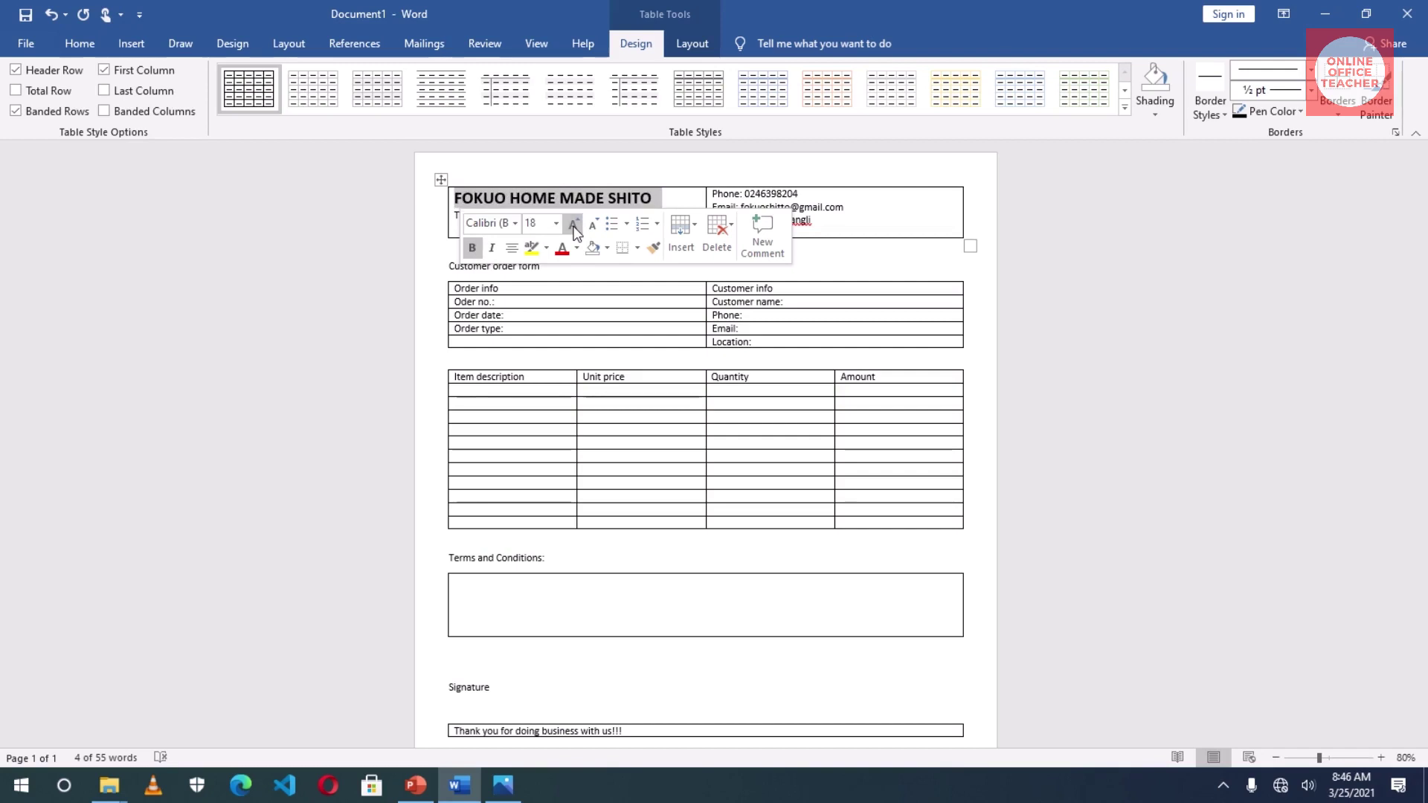
pyautogui.click(573, 224)
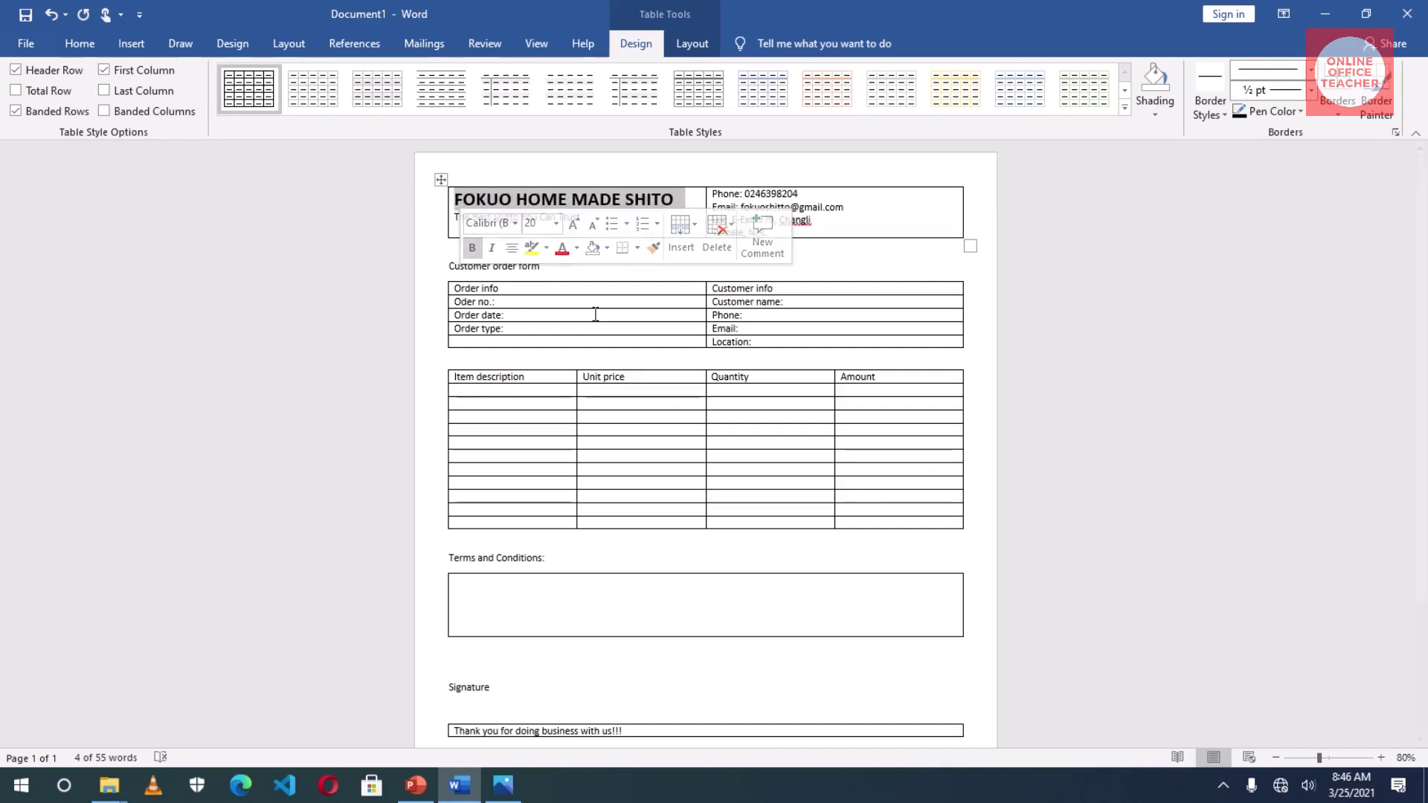
pyautogui.click(847, 221)
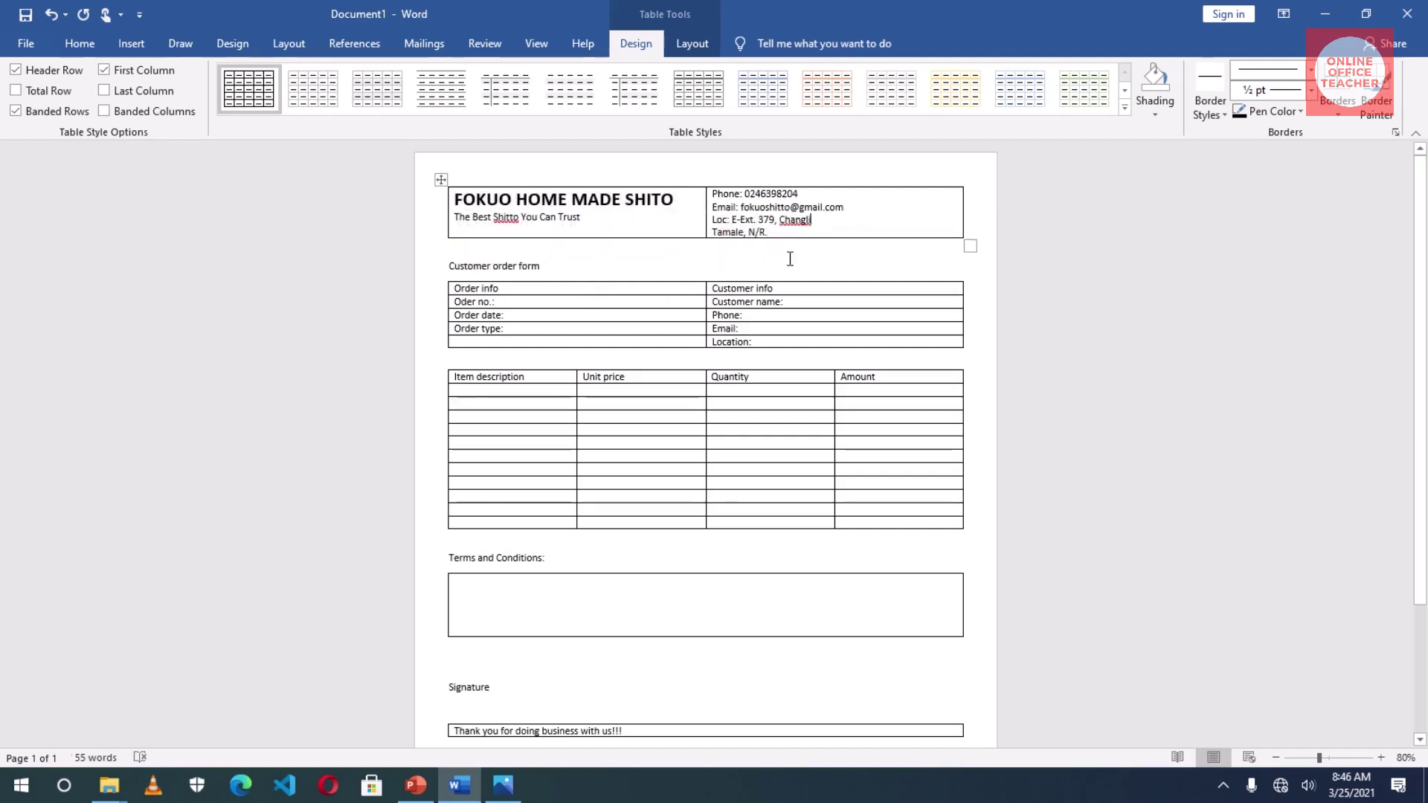
# - Right-align the contact details in the header's right cell
pyautogui.moveTo(715, 191); pyautogui.dragTo(759, 234)
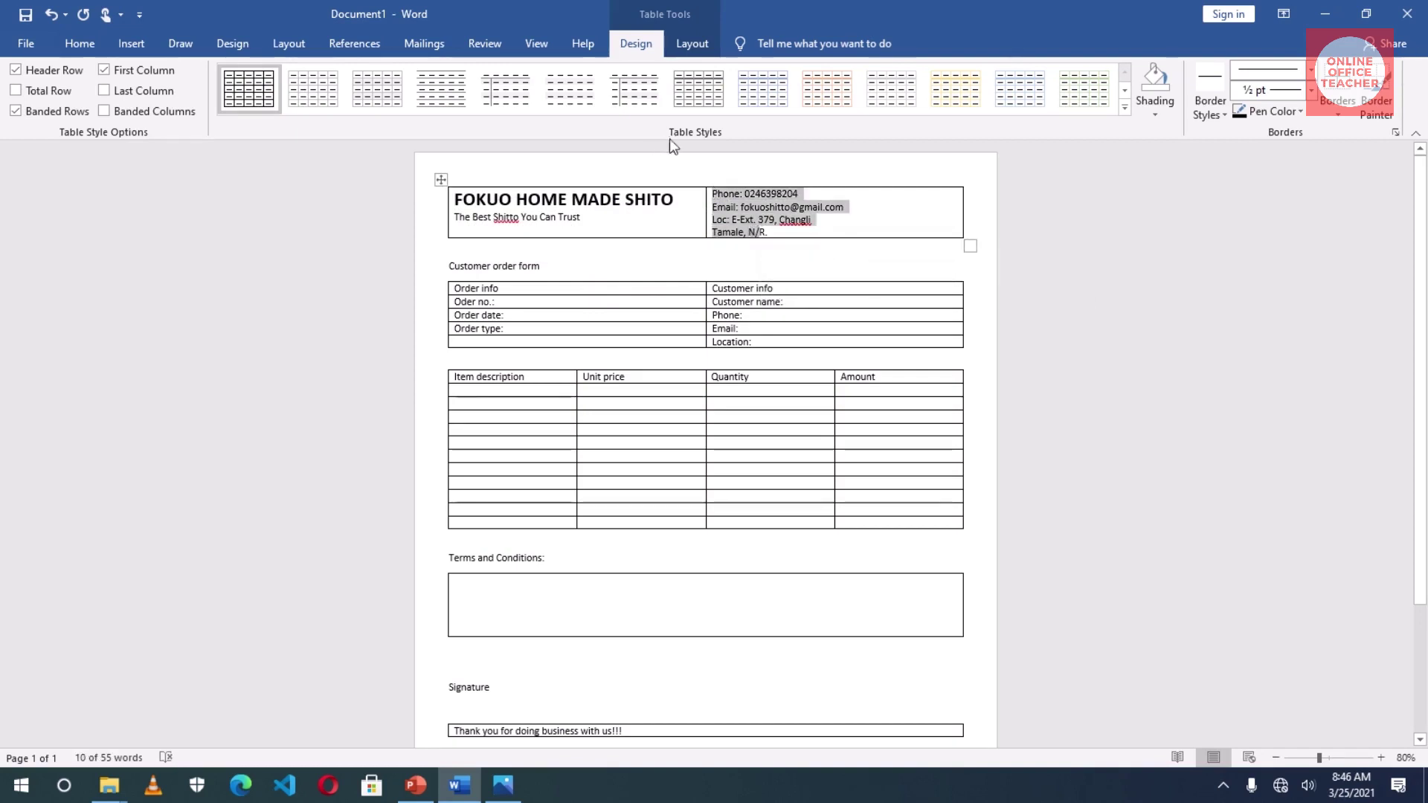
pyautogui.scroll(10, 669, 119)
pyautogui.click(444, 104)
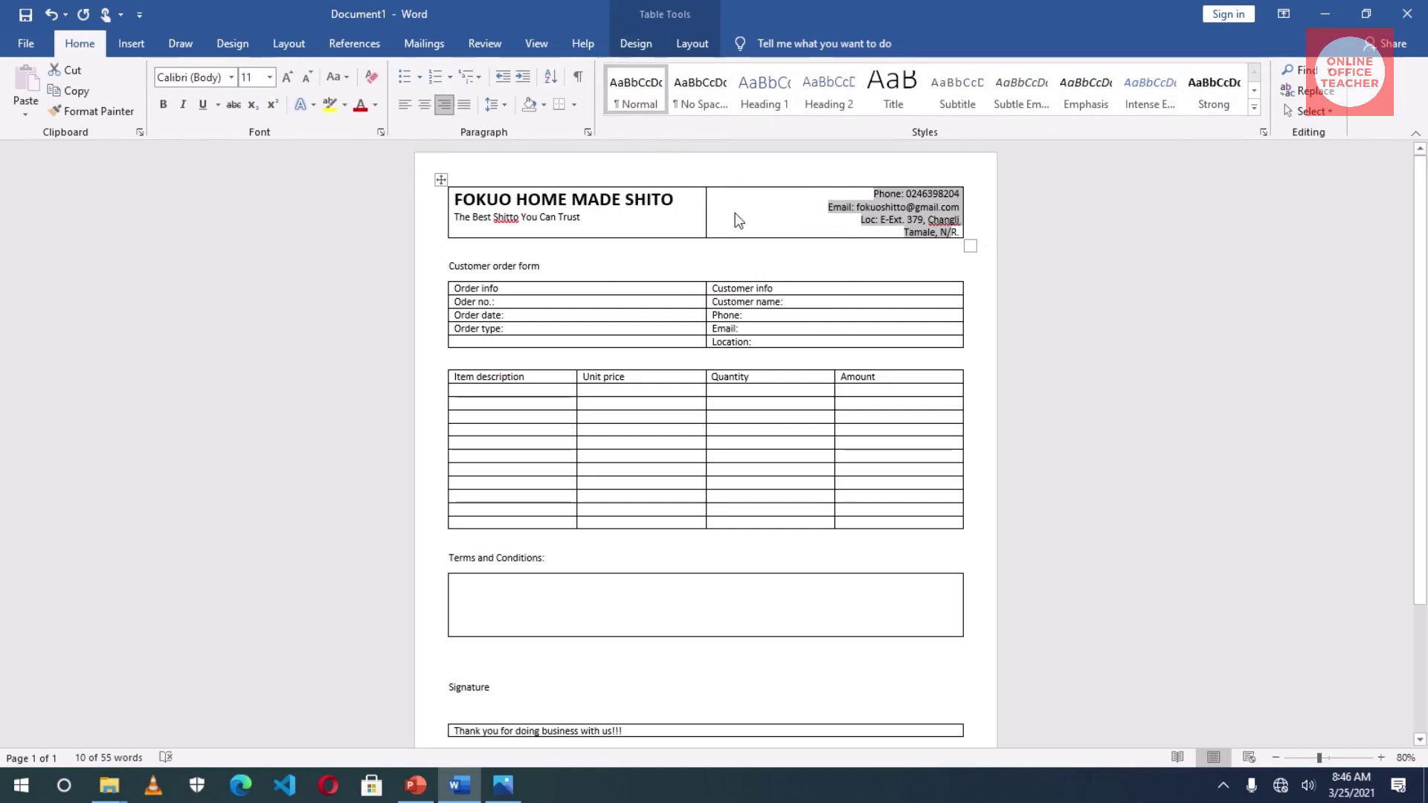
# - Vertically centre both header cells, contact details right-aligned, and raise the row height to 1.5"
pyautogui.click(690, 43)
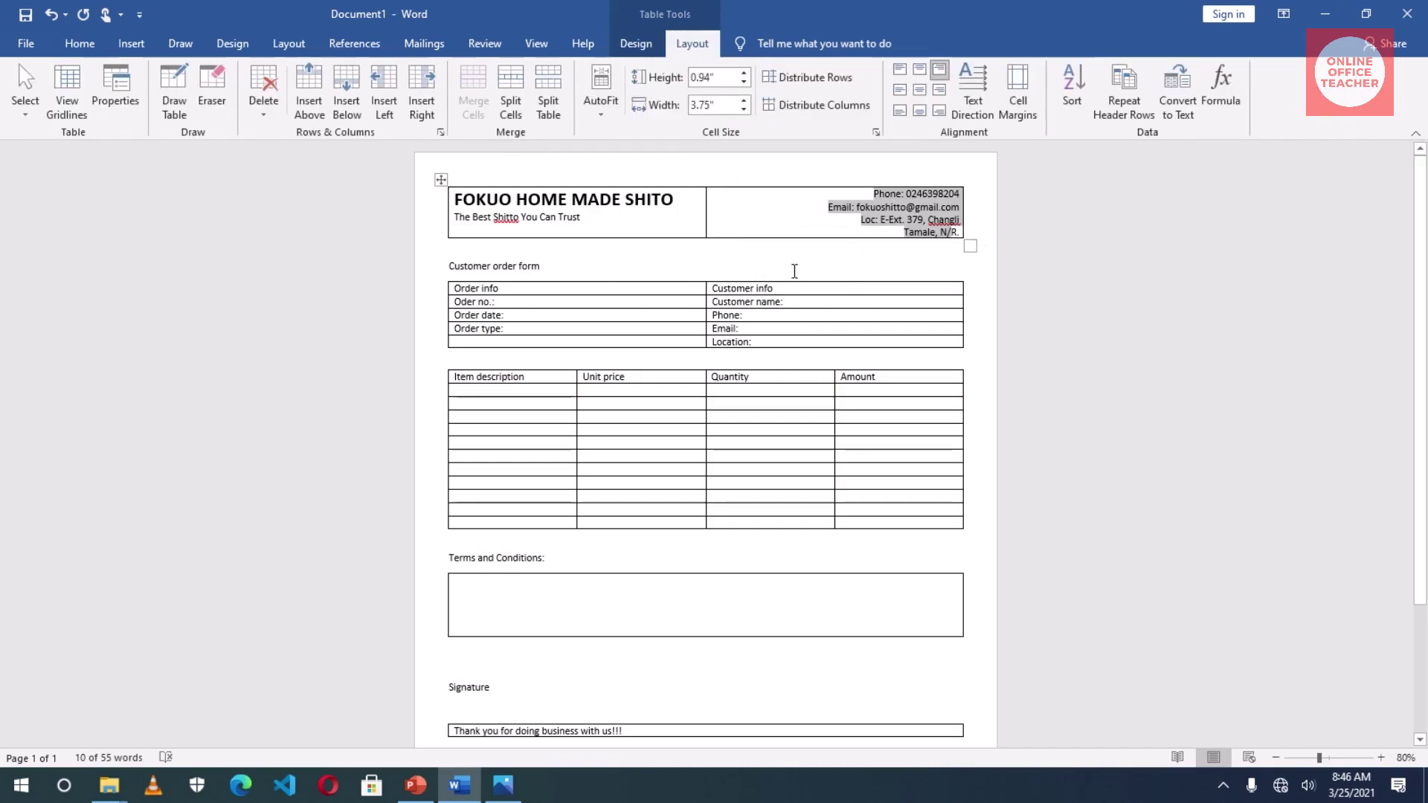
pyautogui.click(939, 91)
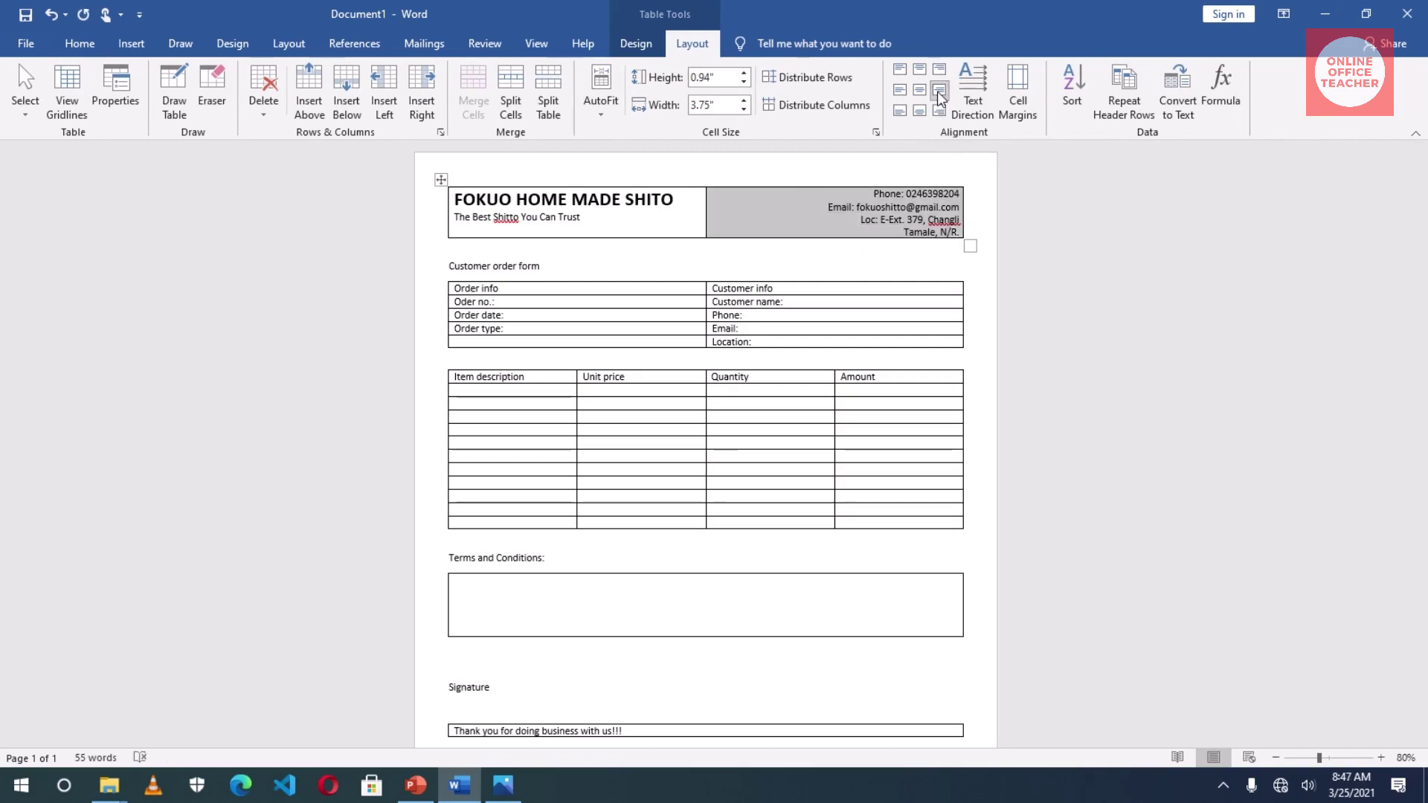
pyautogui.moveTo(582, 217); pyautogui.dragTo(570, 199)
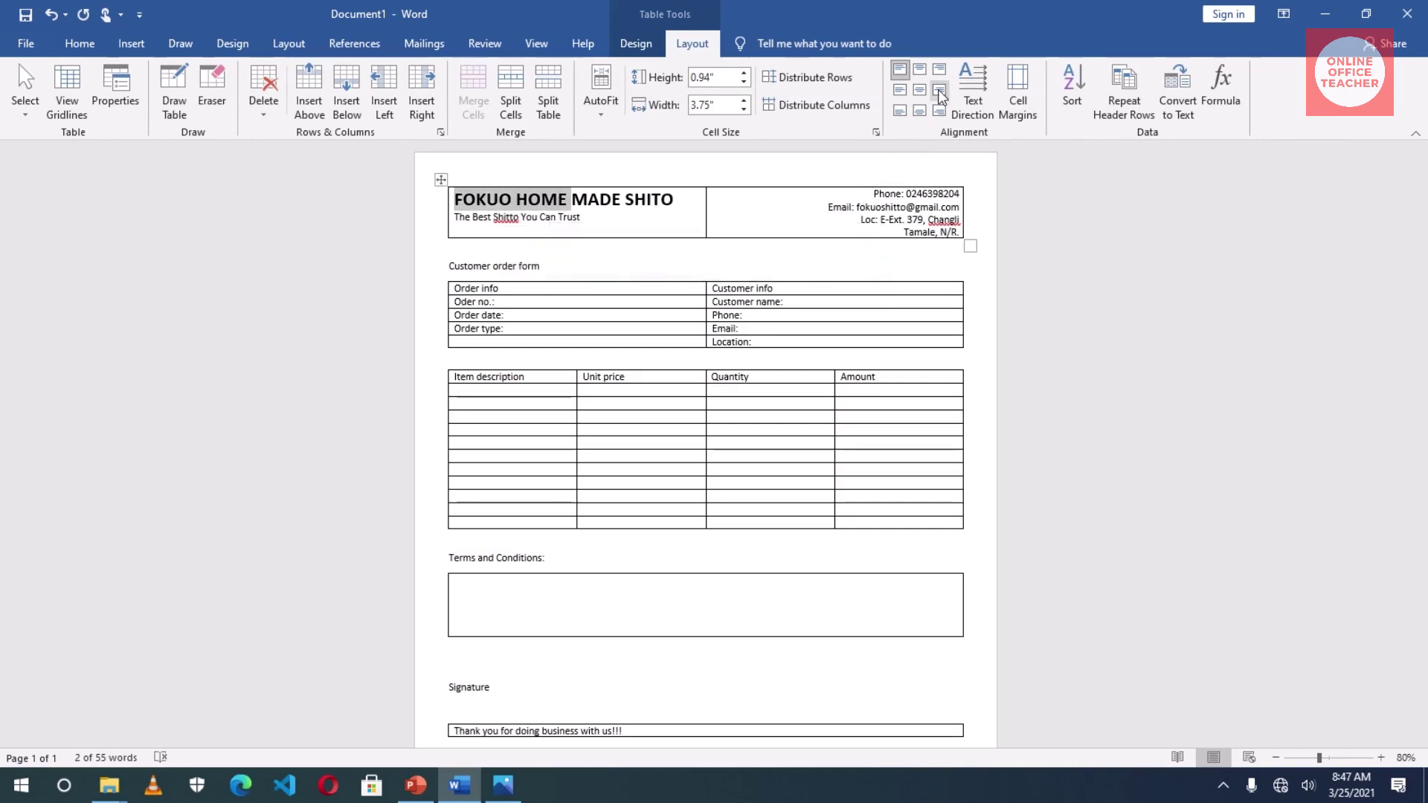
pyautogui.click(899, 90)
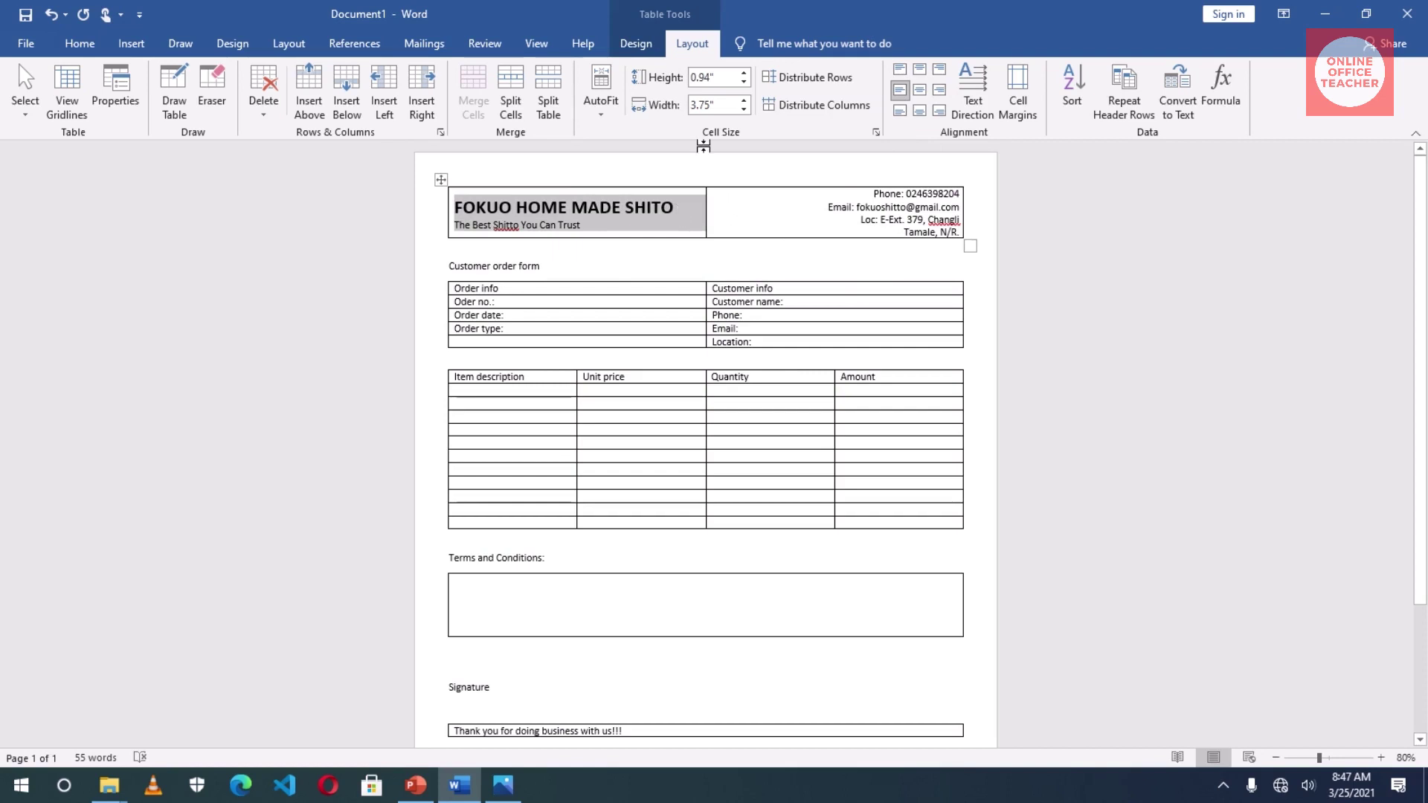
pyautogui.click(743, 73)
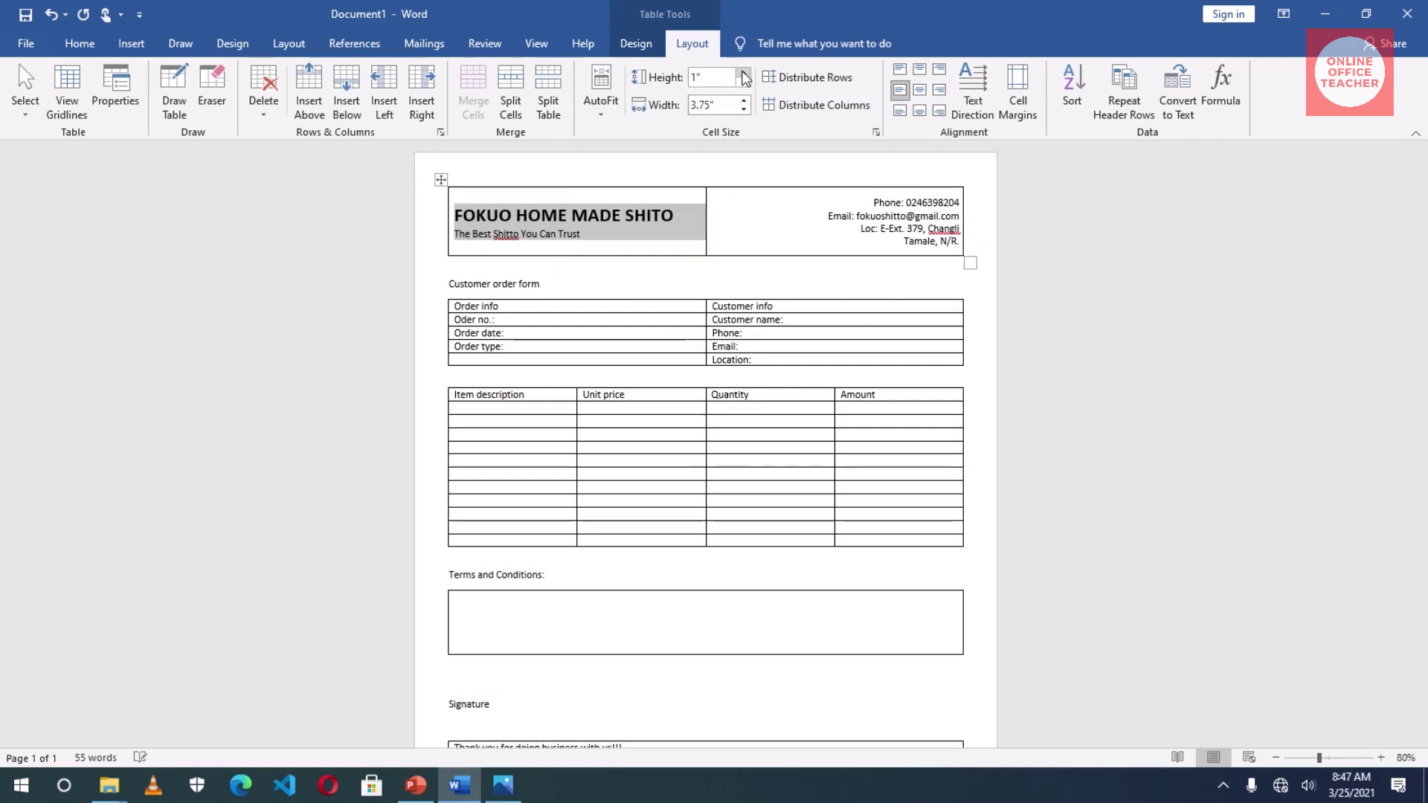
pyautogui.click(743, 73)
pyautogui.click(743, 73)
pyautogui.click(743, 73)
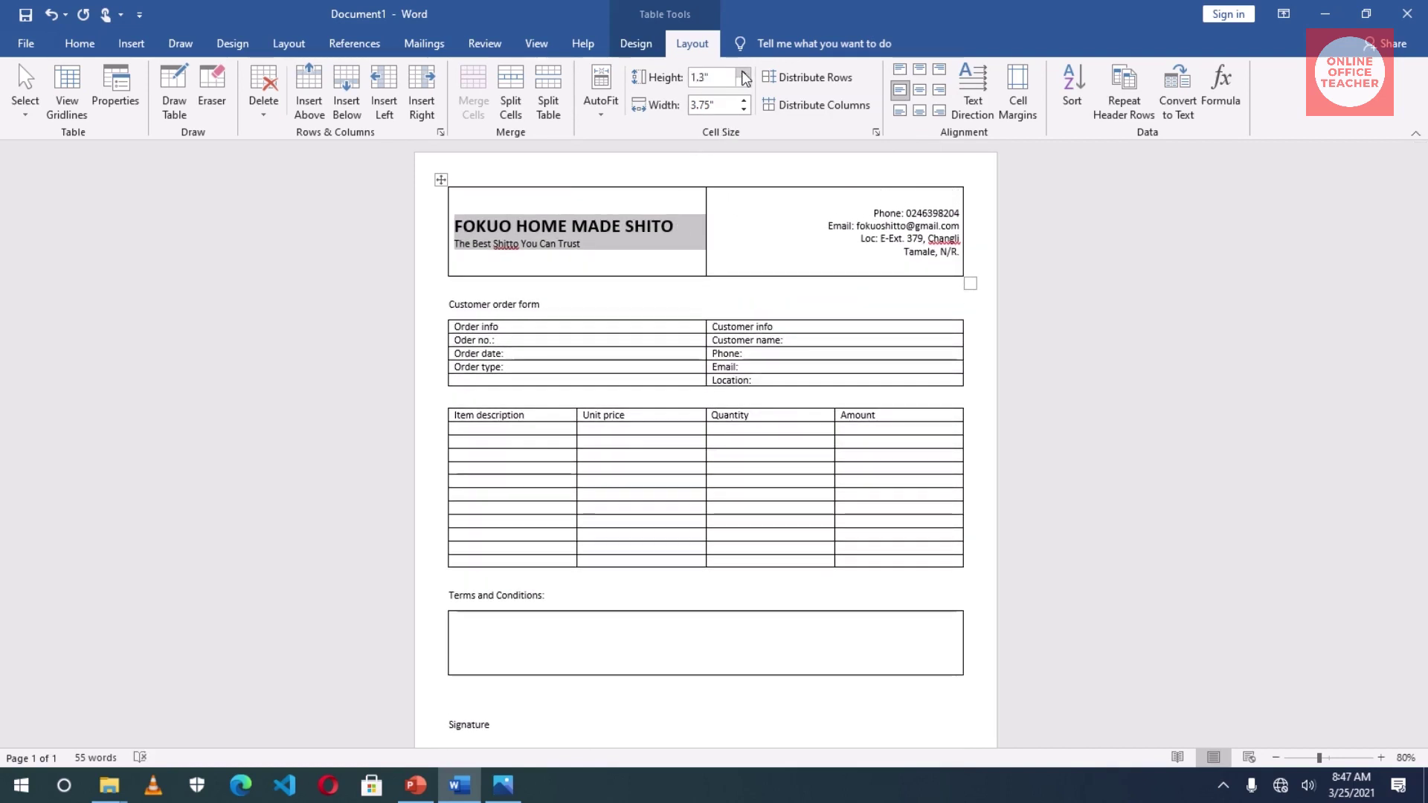
pyautogui.click(743, 73)
pyautogui.click(743, 73)
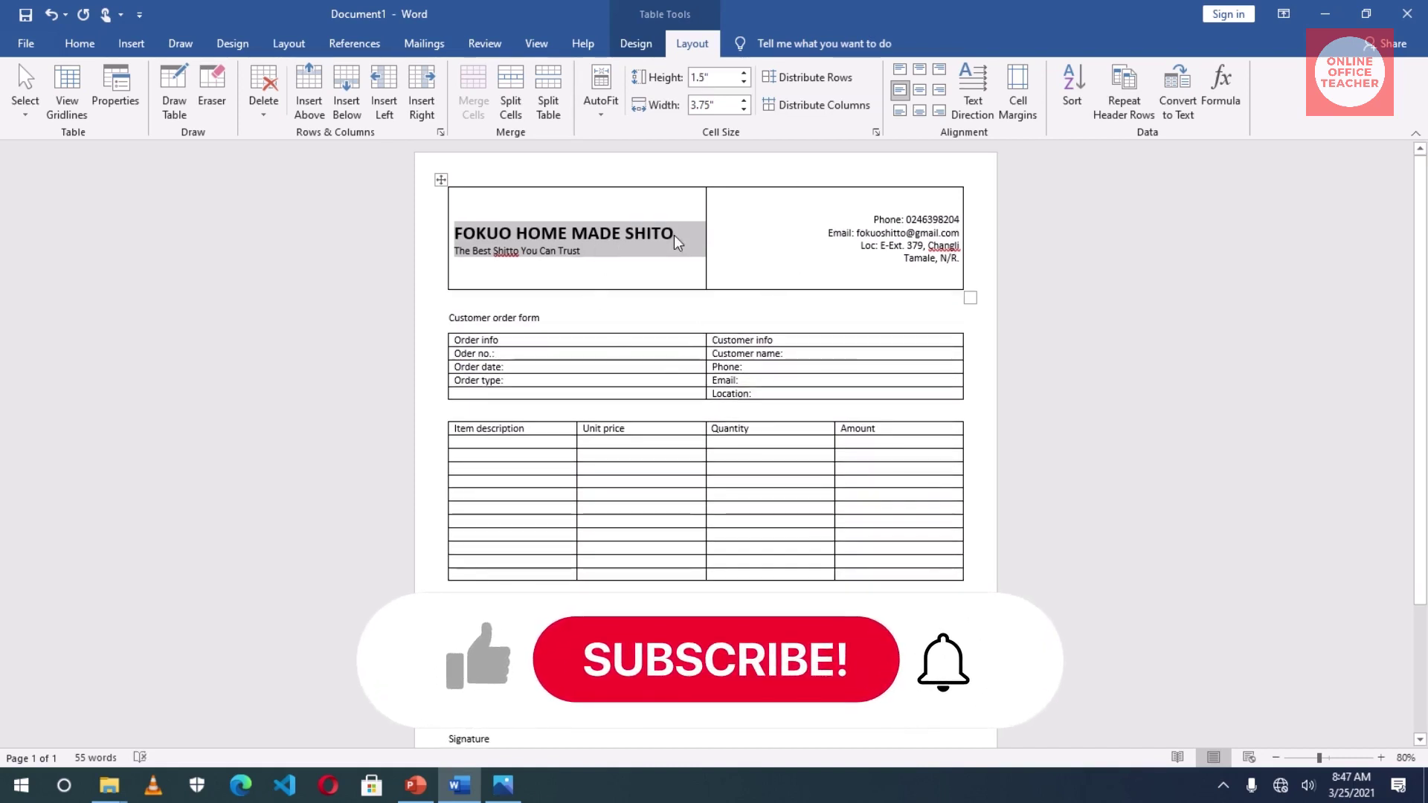
# - Enlarge the FOKUO HOME MADE SHITO title to 28 pt
pyautogui.moveTo(681, 233); pyautogui.dragTo(476, 234)
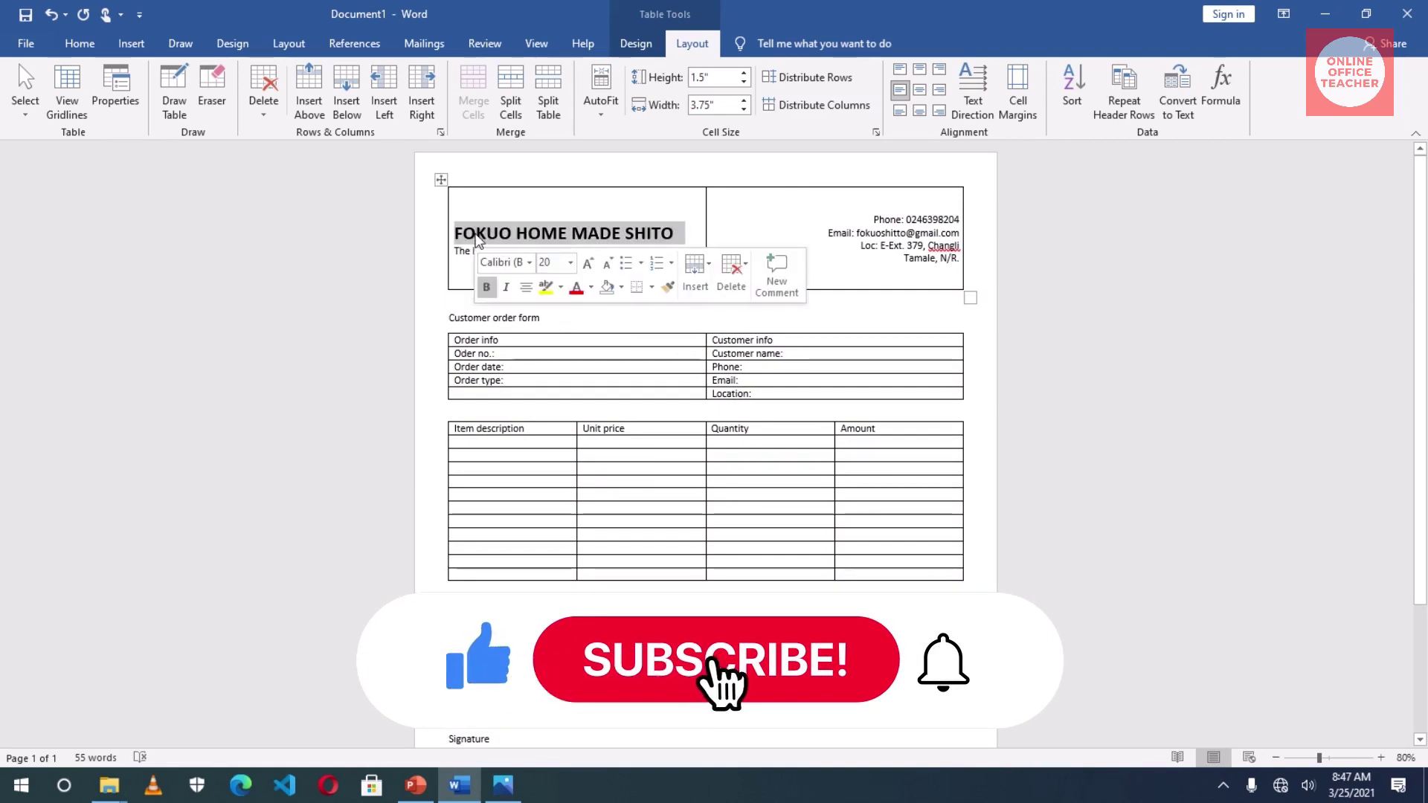
pyautogui.click(80, 43)
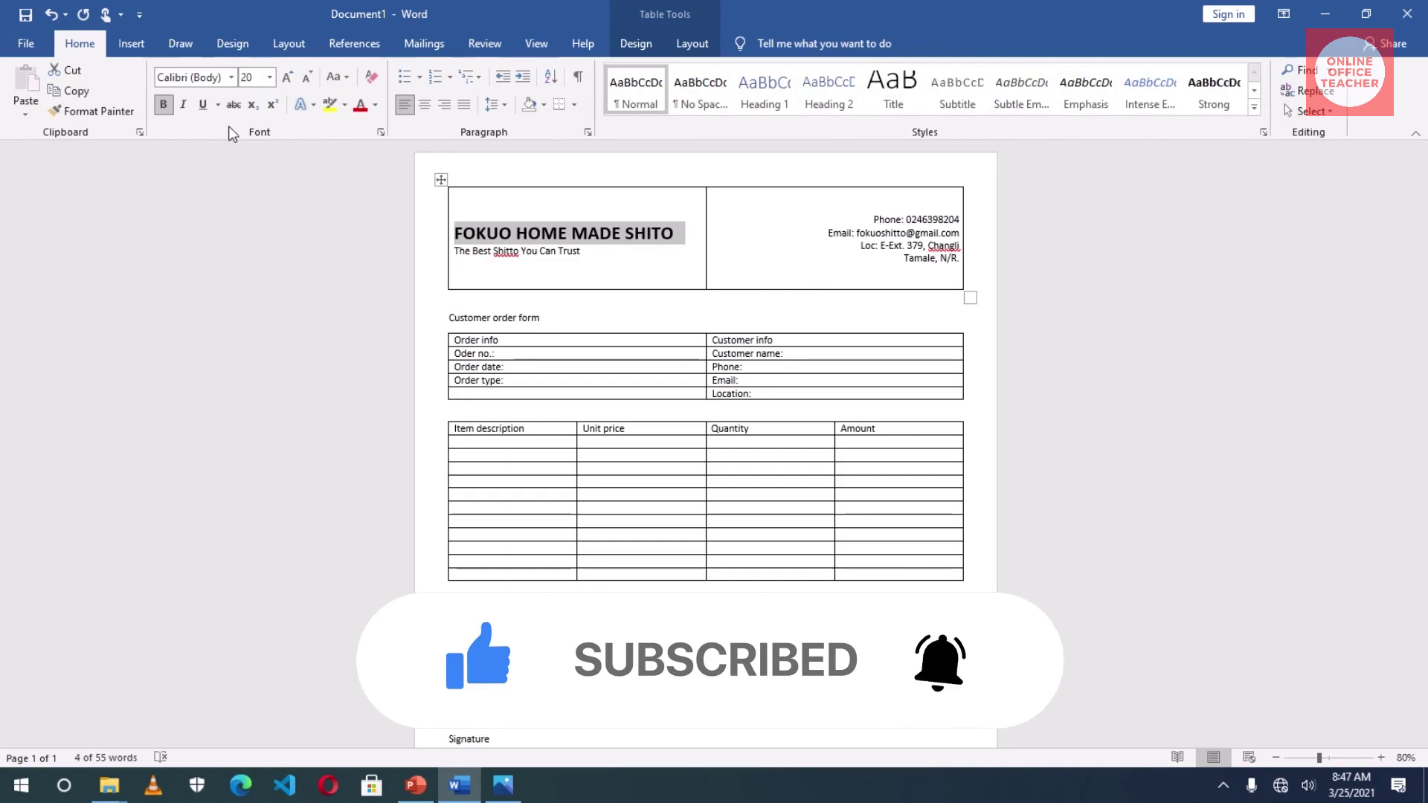
pyautogui.click(287, 81)
pyautogui.click(287, 77)
pyautogui.click(287, 78)
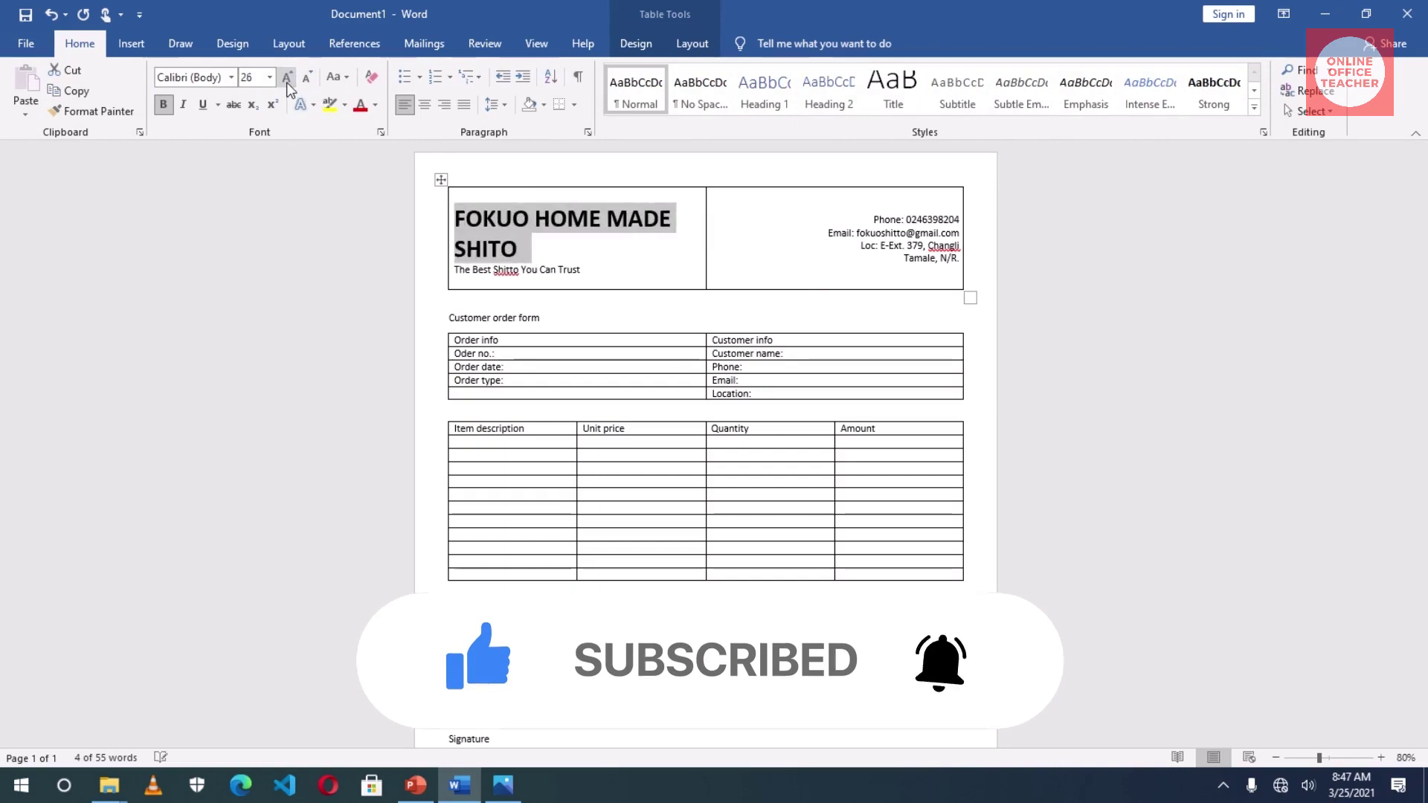
pyautogui.click(287, 77)
pyautogui.click(287, 78)
pyautogui.click(288, 86)
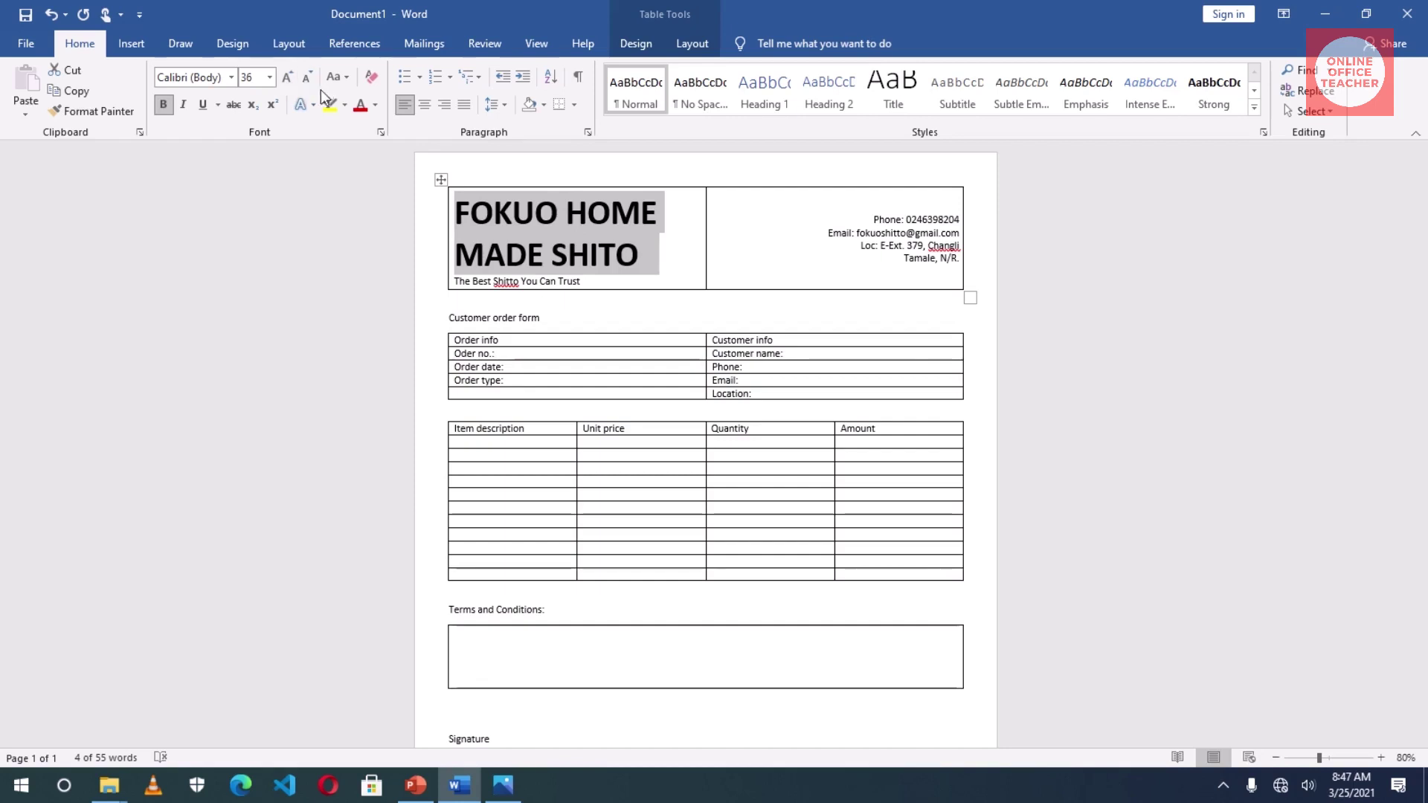
pyautogui.click(304, 80)
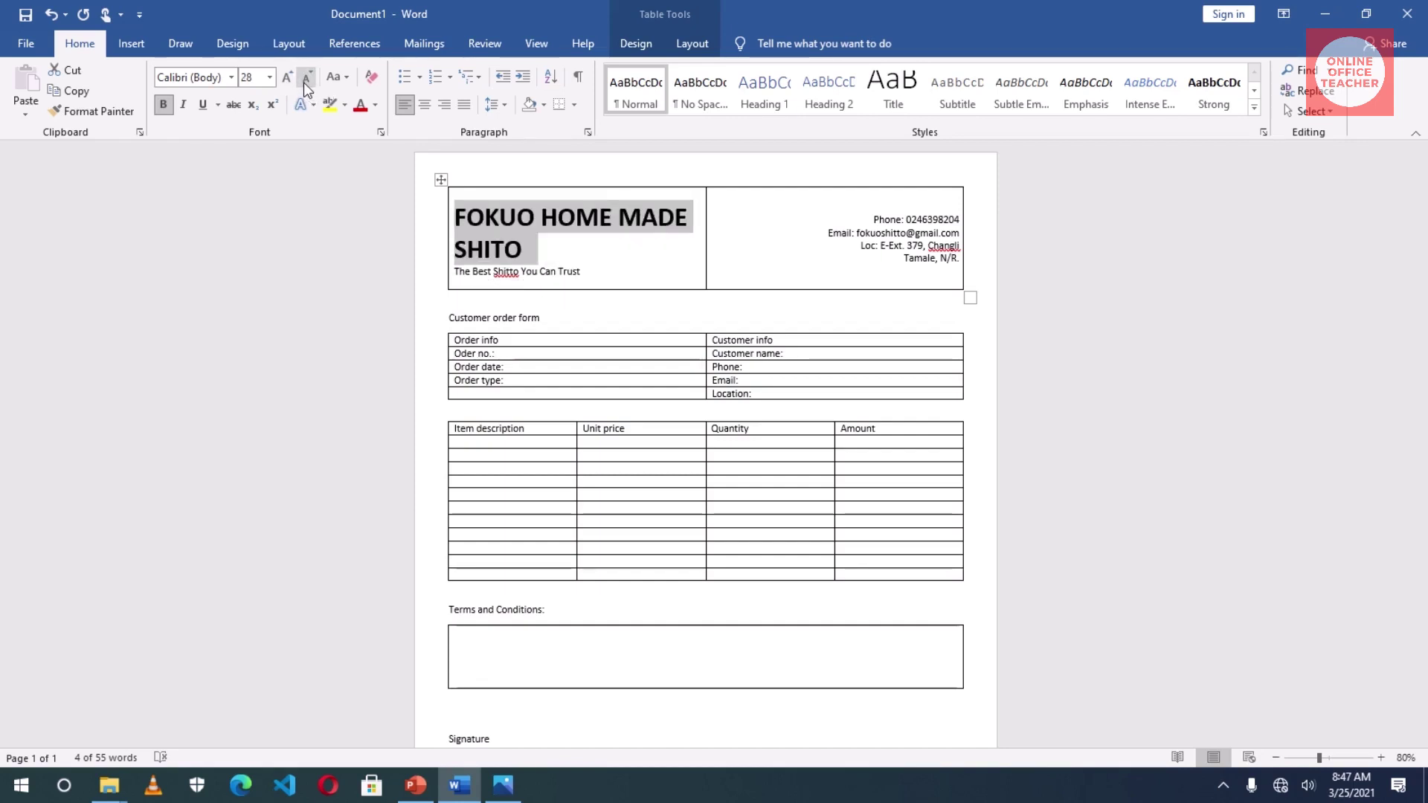
pyautogui.click(601, 279)
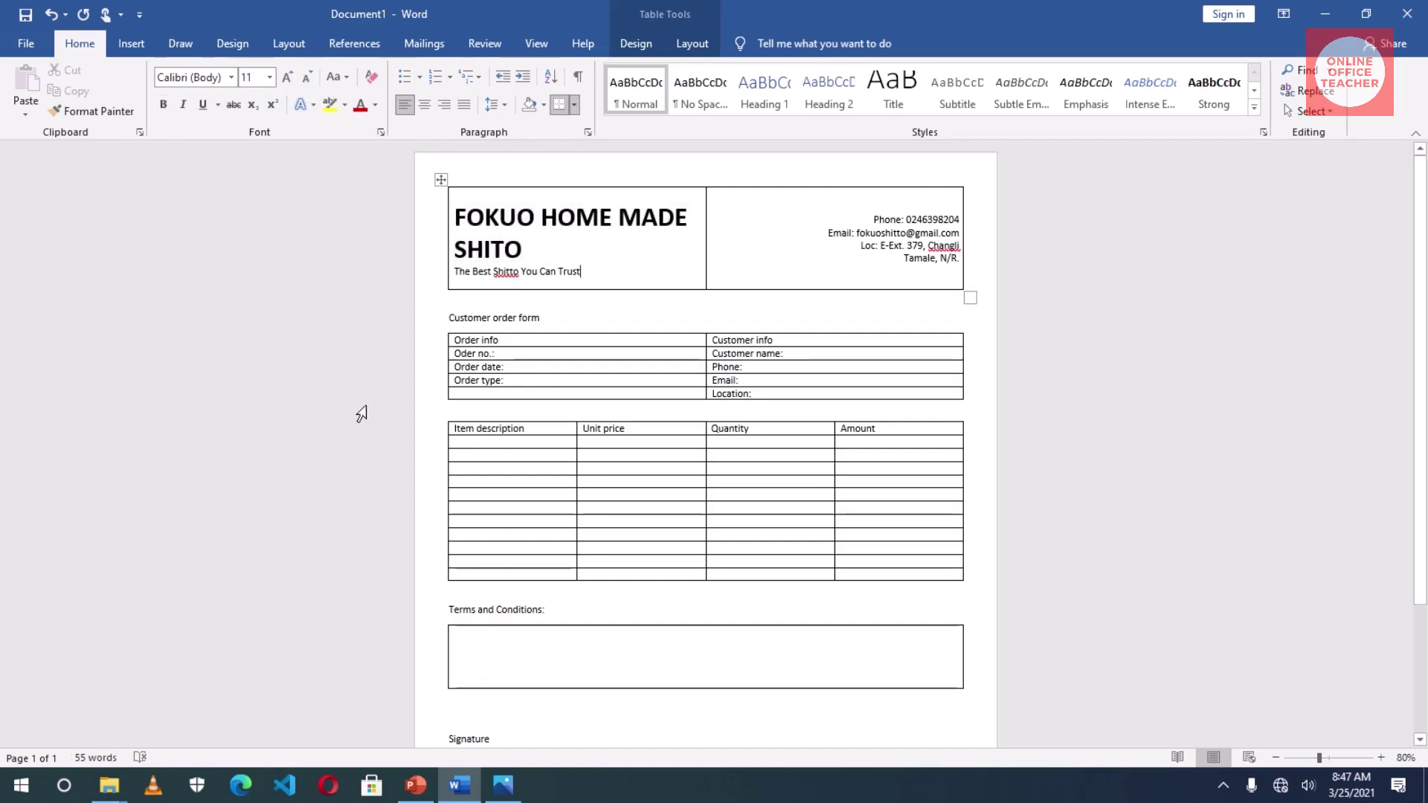
# - Make the Customer order form line bold and centred
pyautogui.click(515, 380)
pyautogui.moveTo(452, 318); pyautogui.dragTo(540, 325)
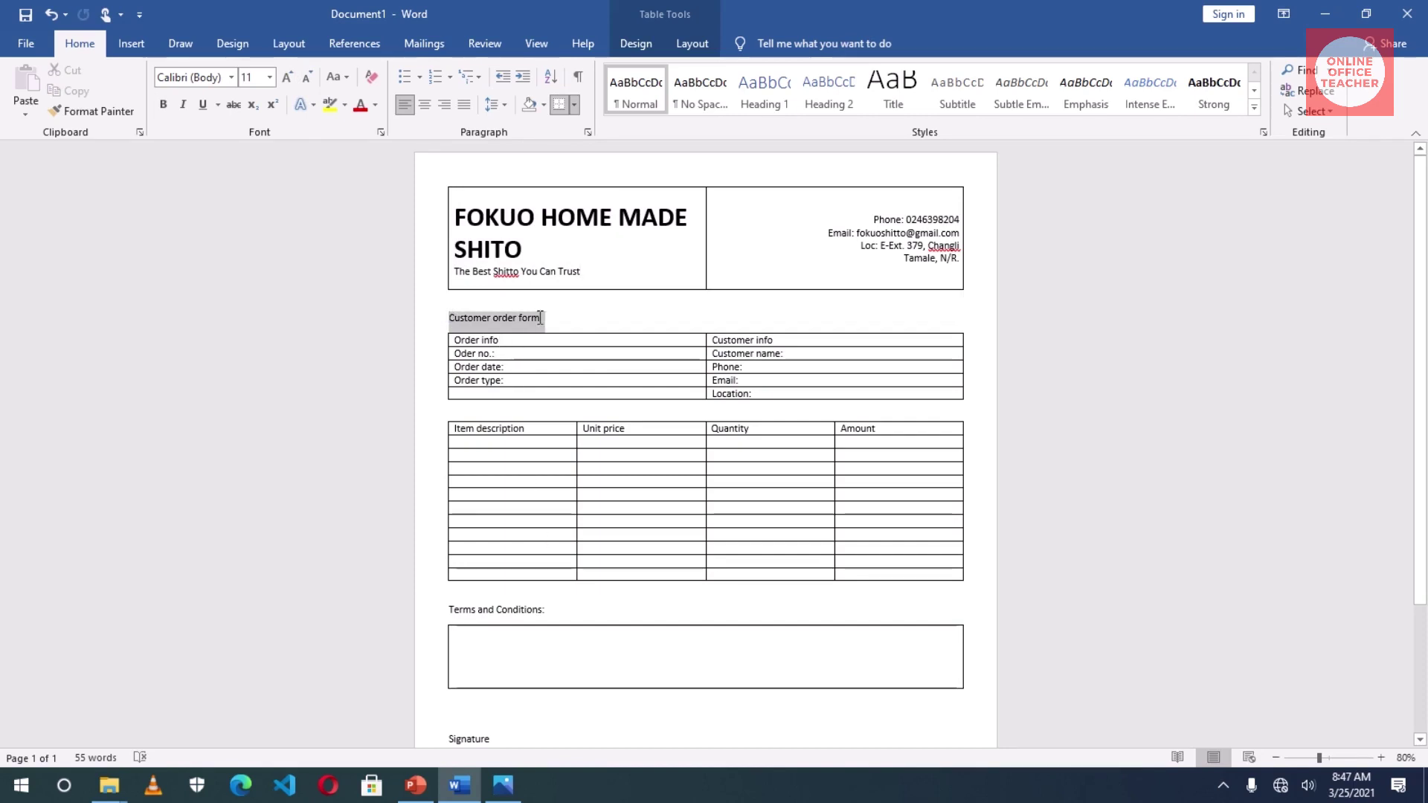
pyautogui.click(163, 104)
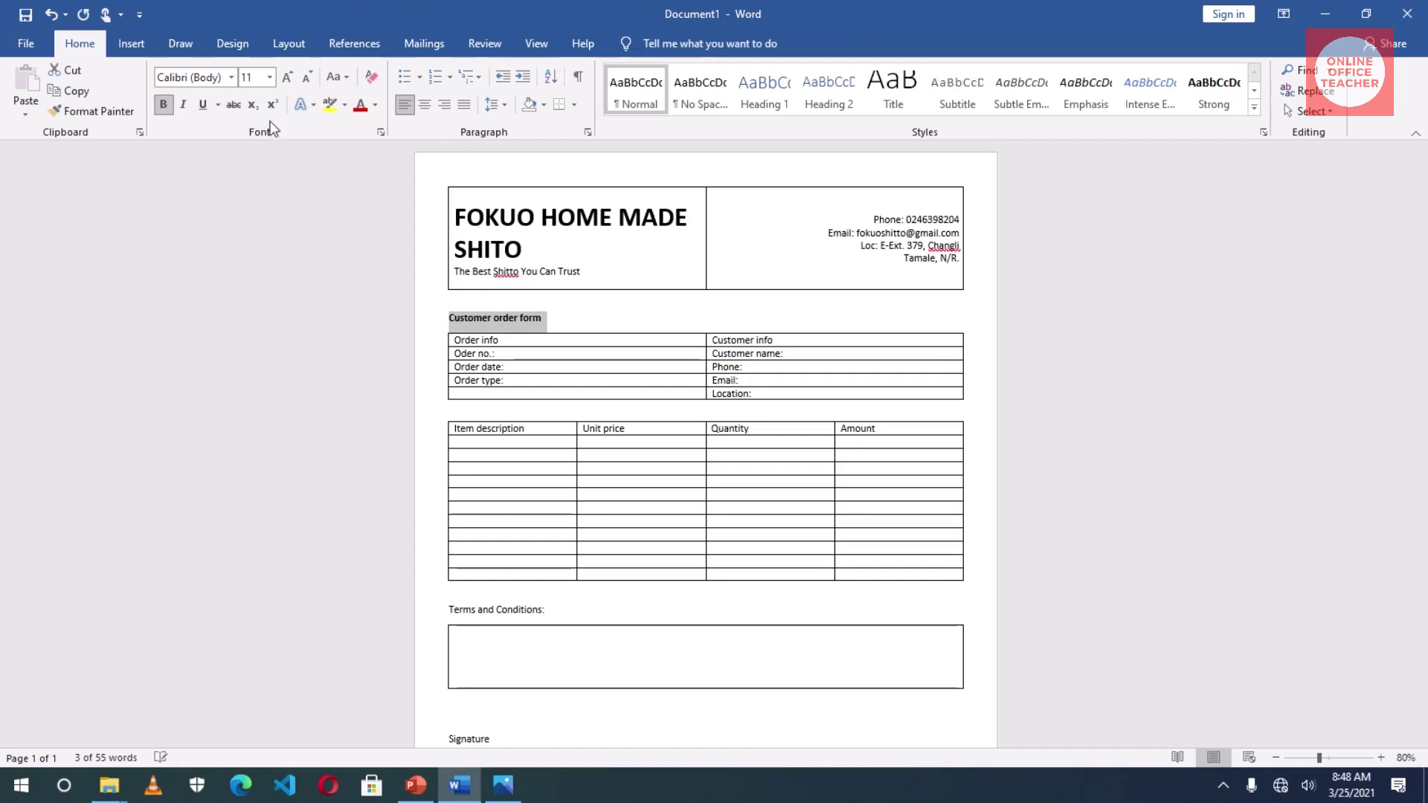
pyautogui.click(428, 106)
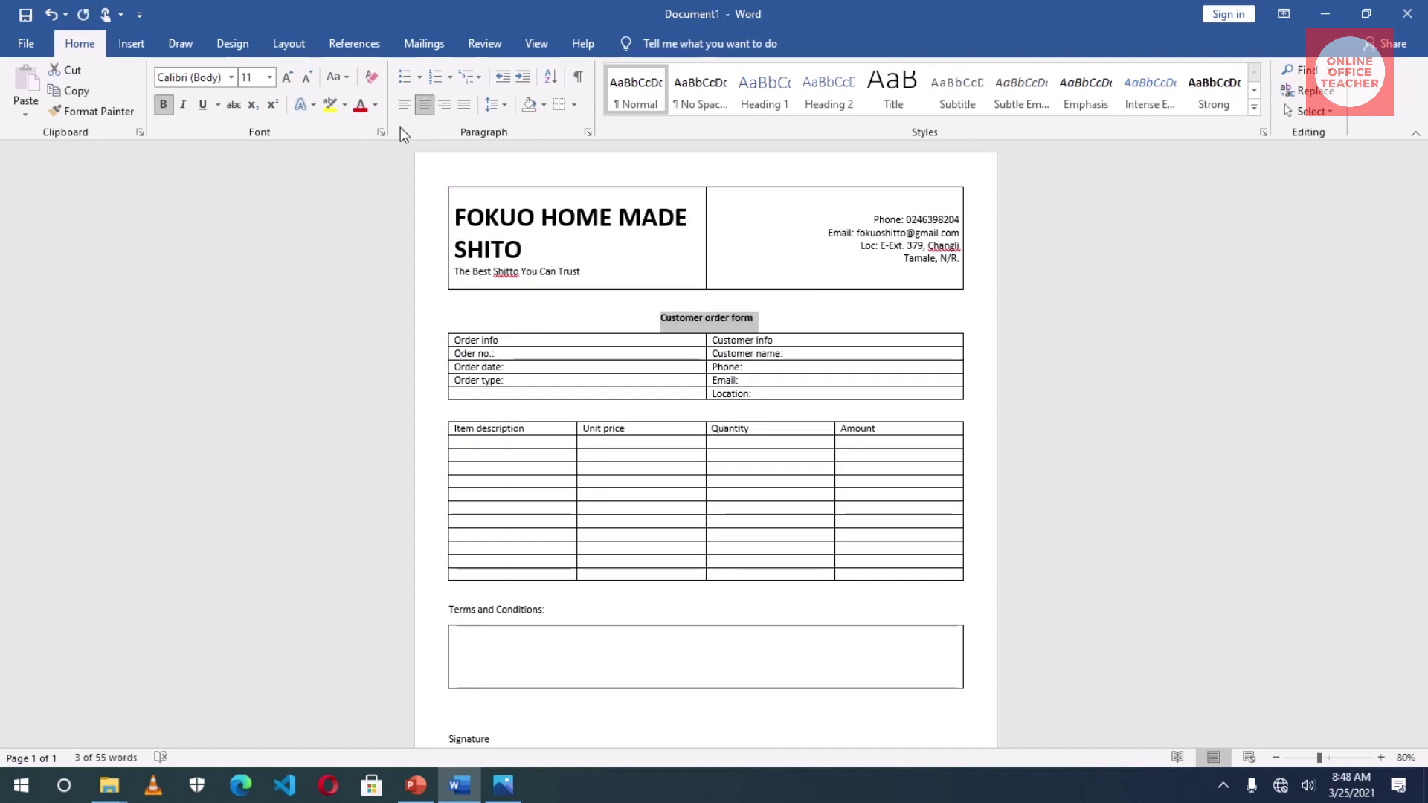
# - Change the heading to UPPERCASE and grow it to 20 pt
pyautogui.click(335, 77)
pyautogui.click(406, 146)
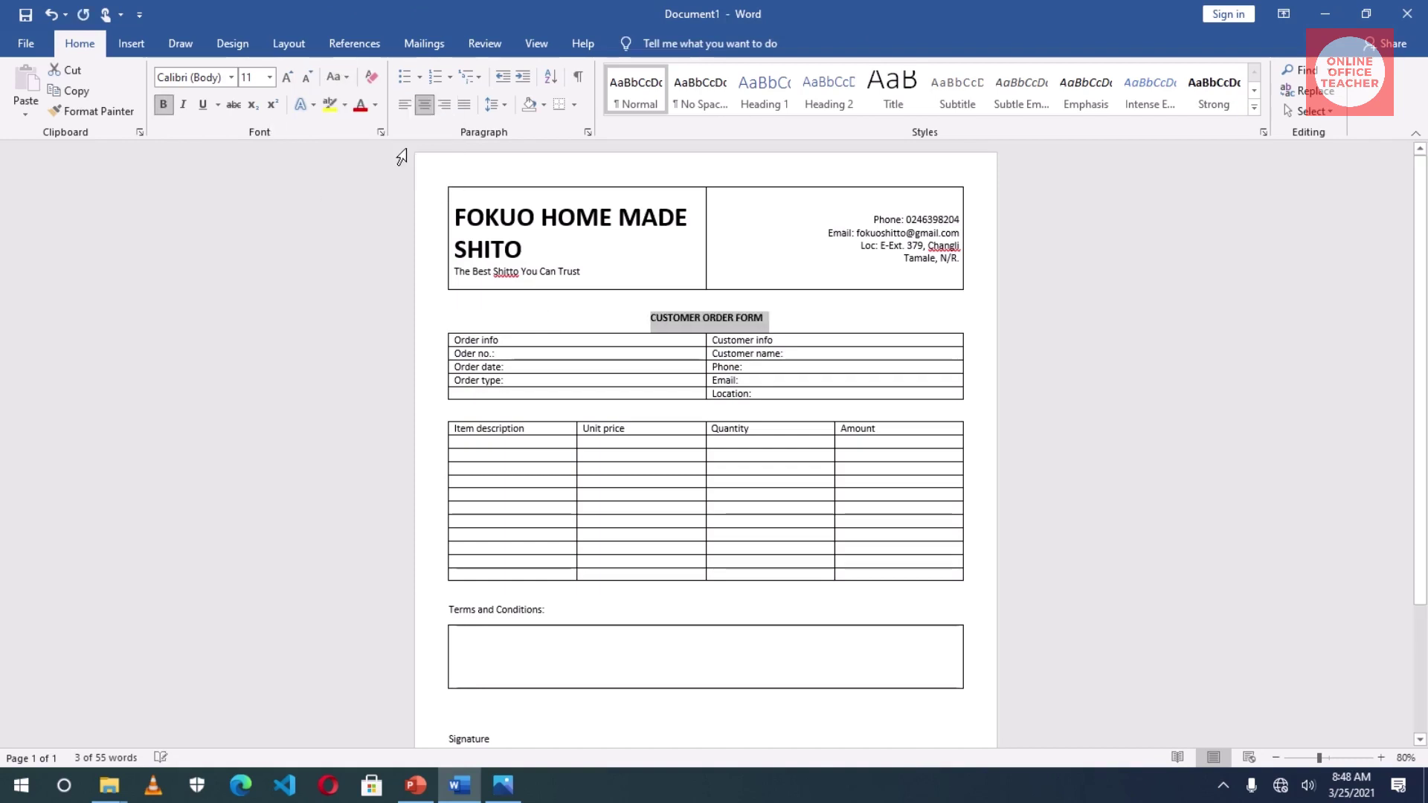
pyautogui.click(287, 76)
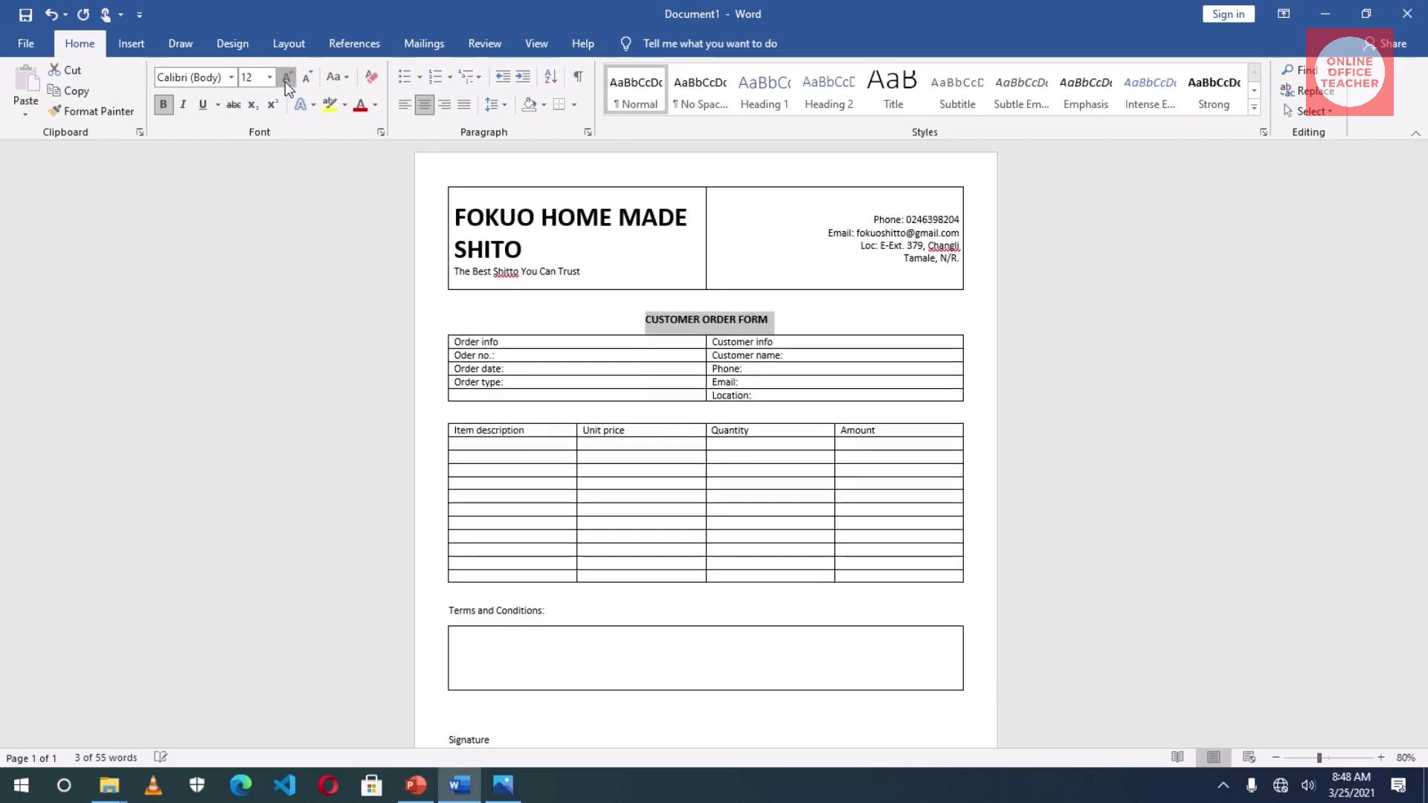
pyautogui.click(286, 77)
pyautogui.click(286, 77)
pyautogui.click(286, 78)
pyautogui.click(285, 78)
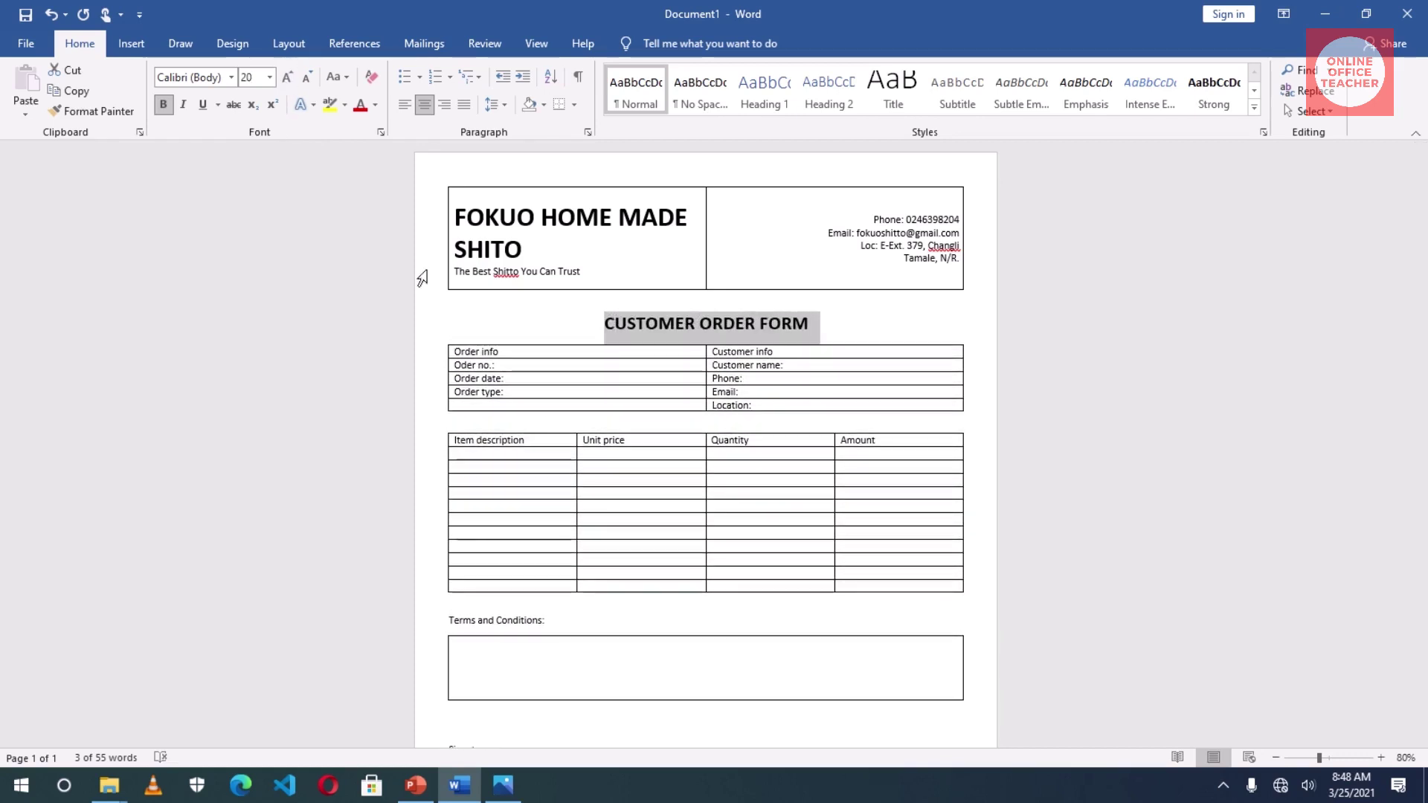
pyautogui.click(548, 468)
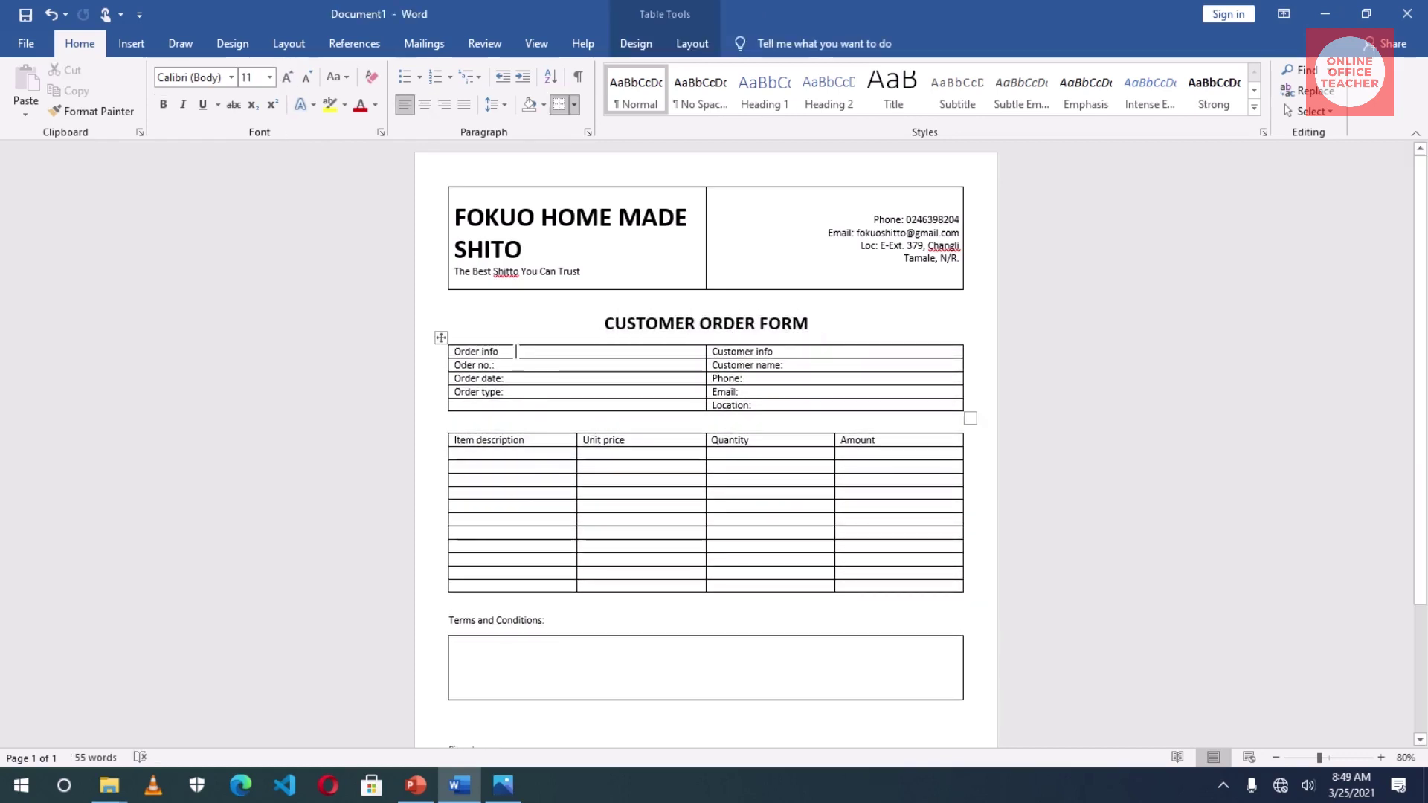
pyautogui.click(515, 351)
pyautogui.moveTo(516, 351); pyautogui.dragTo(455, 352)
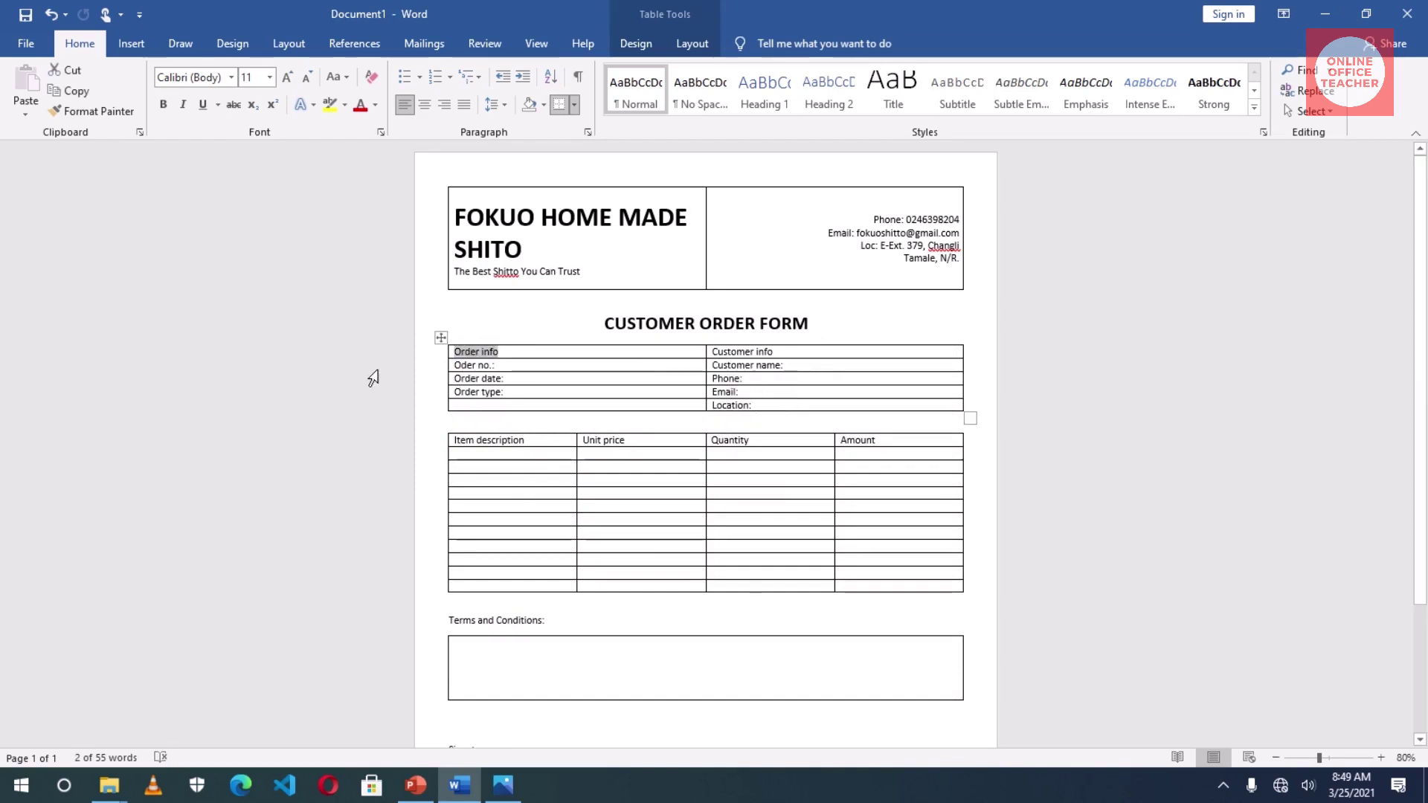
# - Make the Order info label bold and uppercase so it reads ORDER INFO
pyautogui.click(162, 104)
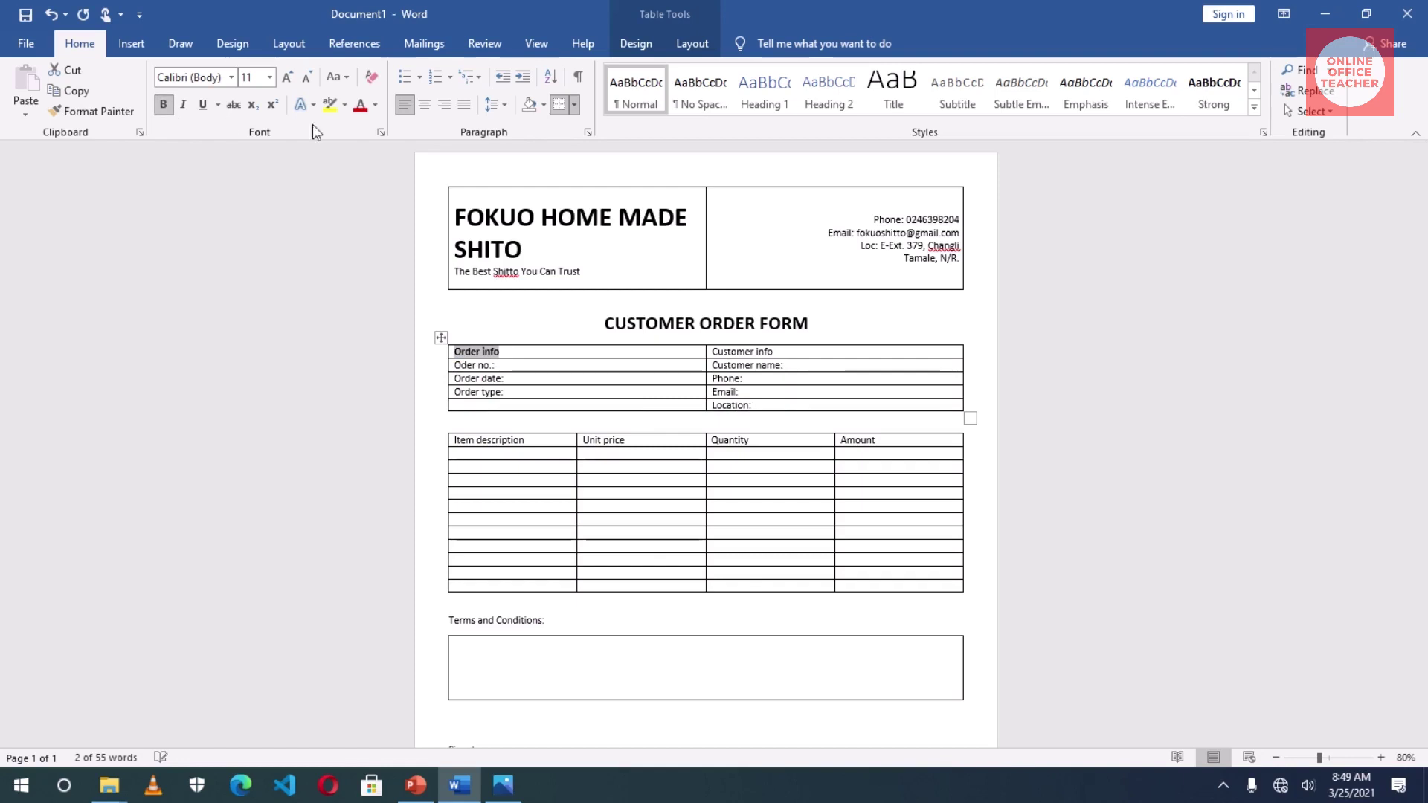
pyautogui.click(335, 78)
pyautogui.click(389, 148)
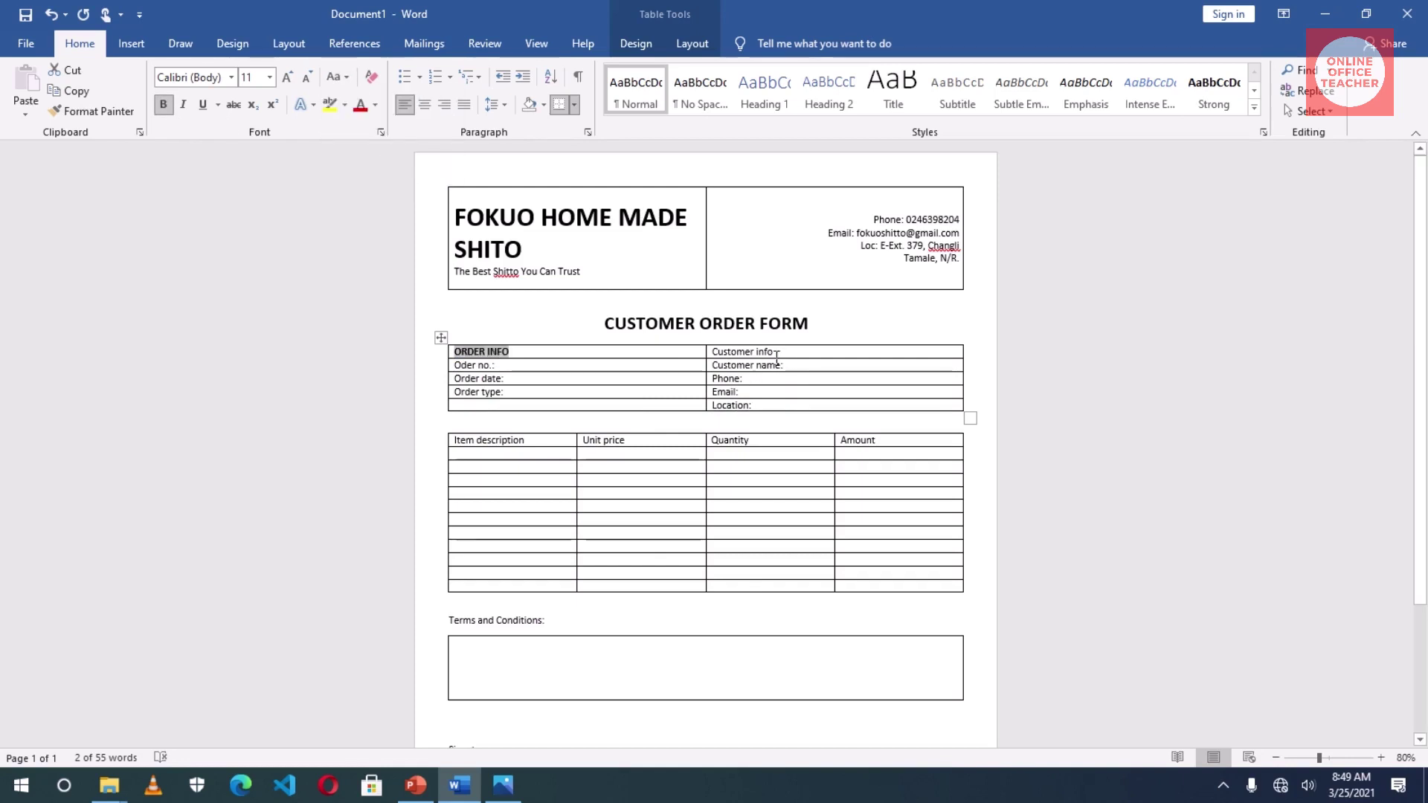
# - Copy ORDER INFO's formatting onto Customer info with Format Painter and capitalise it to CUSTOMER INFO
pyautogui.moveTo(778, 351); pyautogui.dragTo(712, 351)
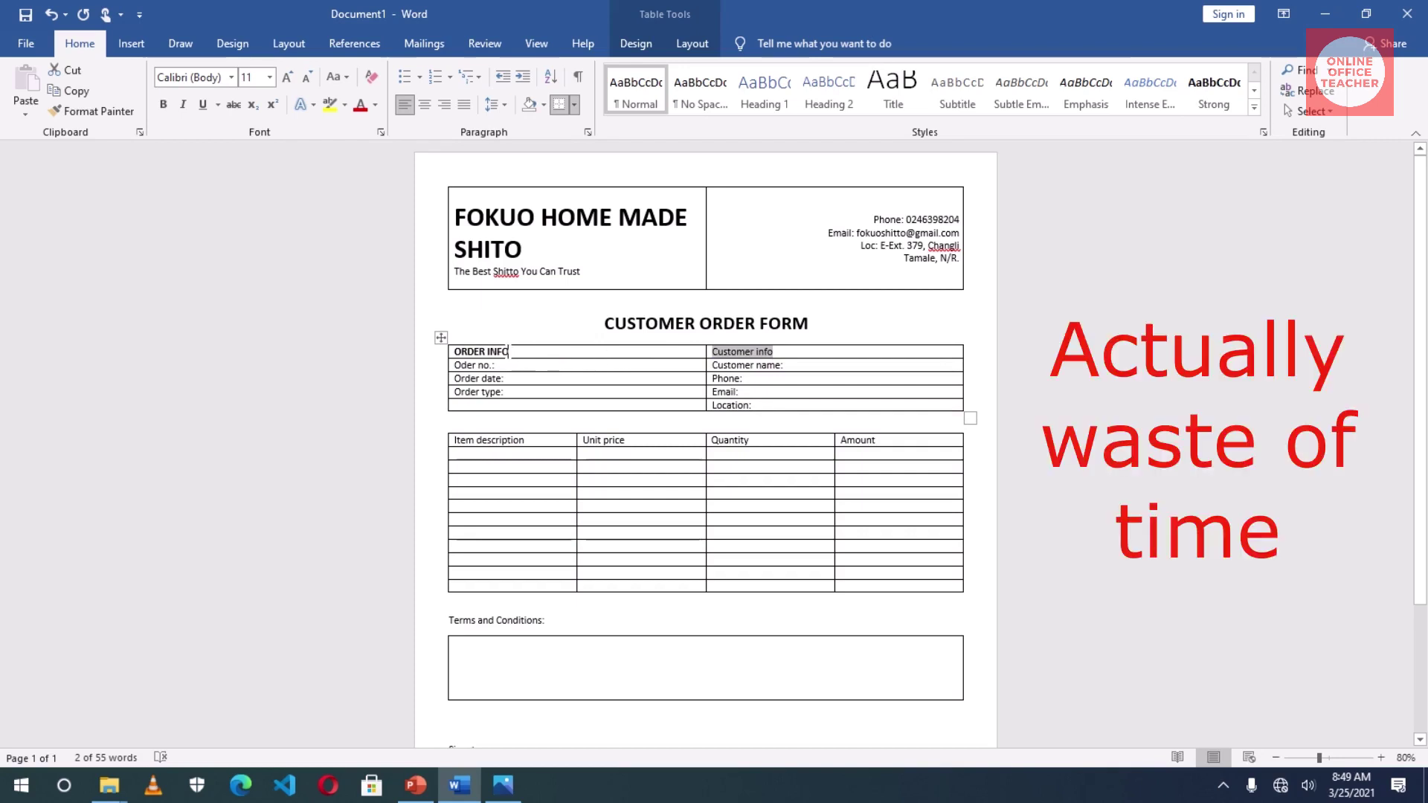
pyautogui.moveTo(513, 352); pyautogui.dragTo(441, 375)
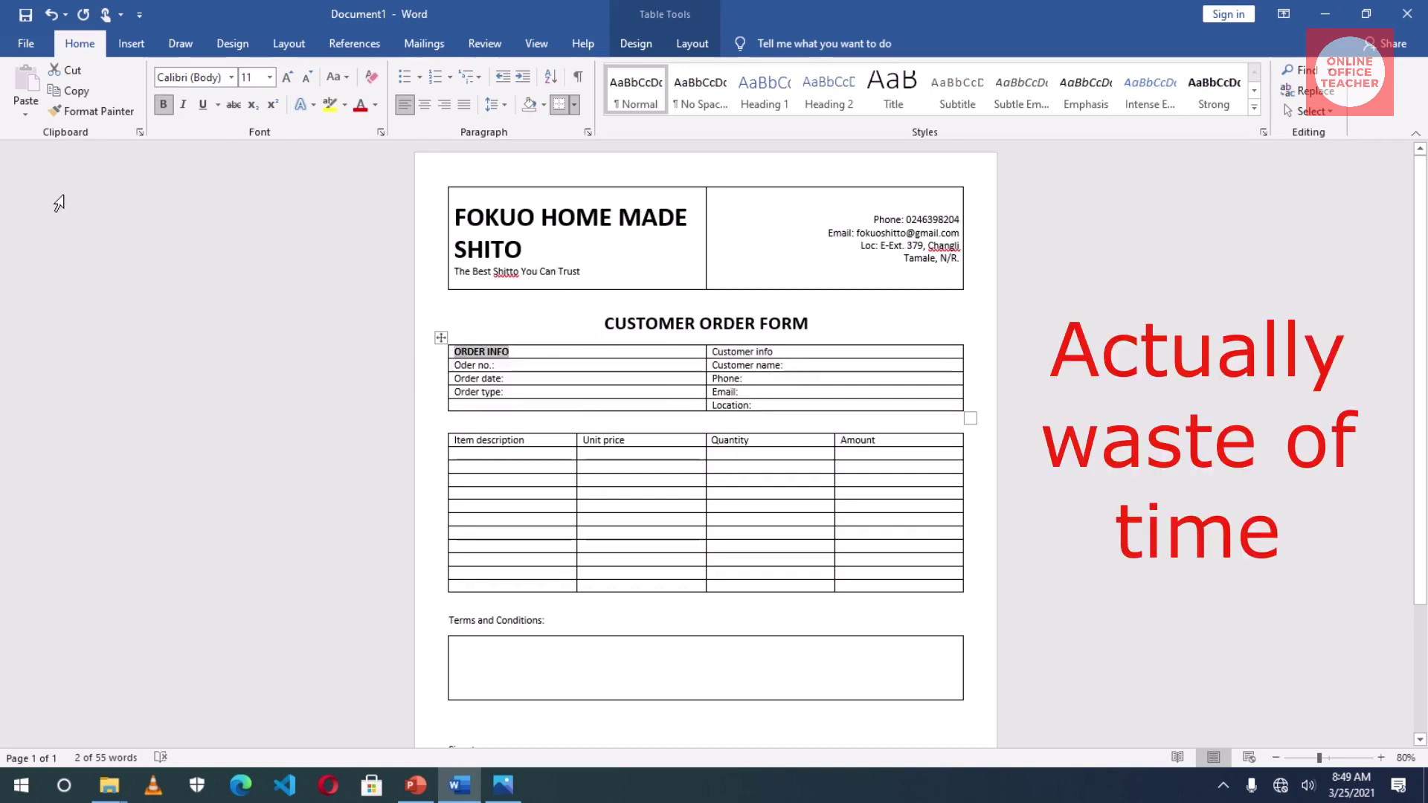
pyautogui.click(93, 111)
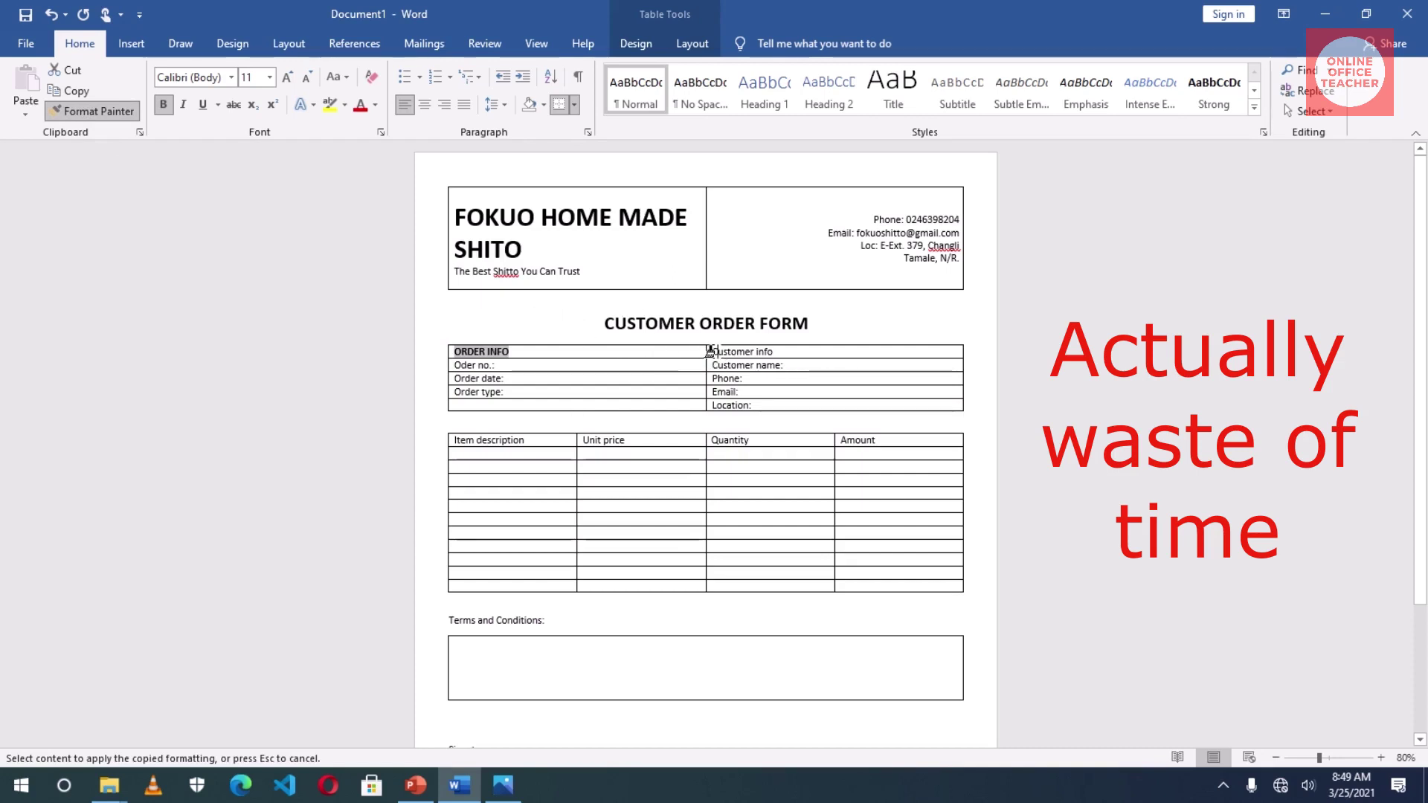
pyautogui.moveTo(708, 351); pyautogui.dragTo(774, 352)
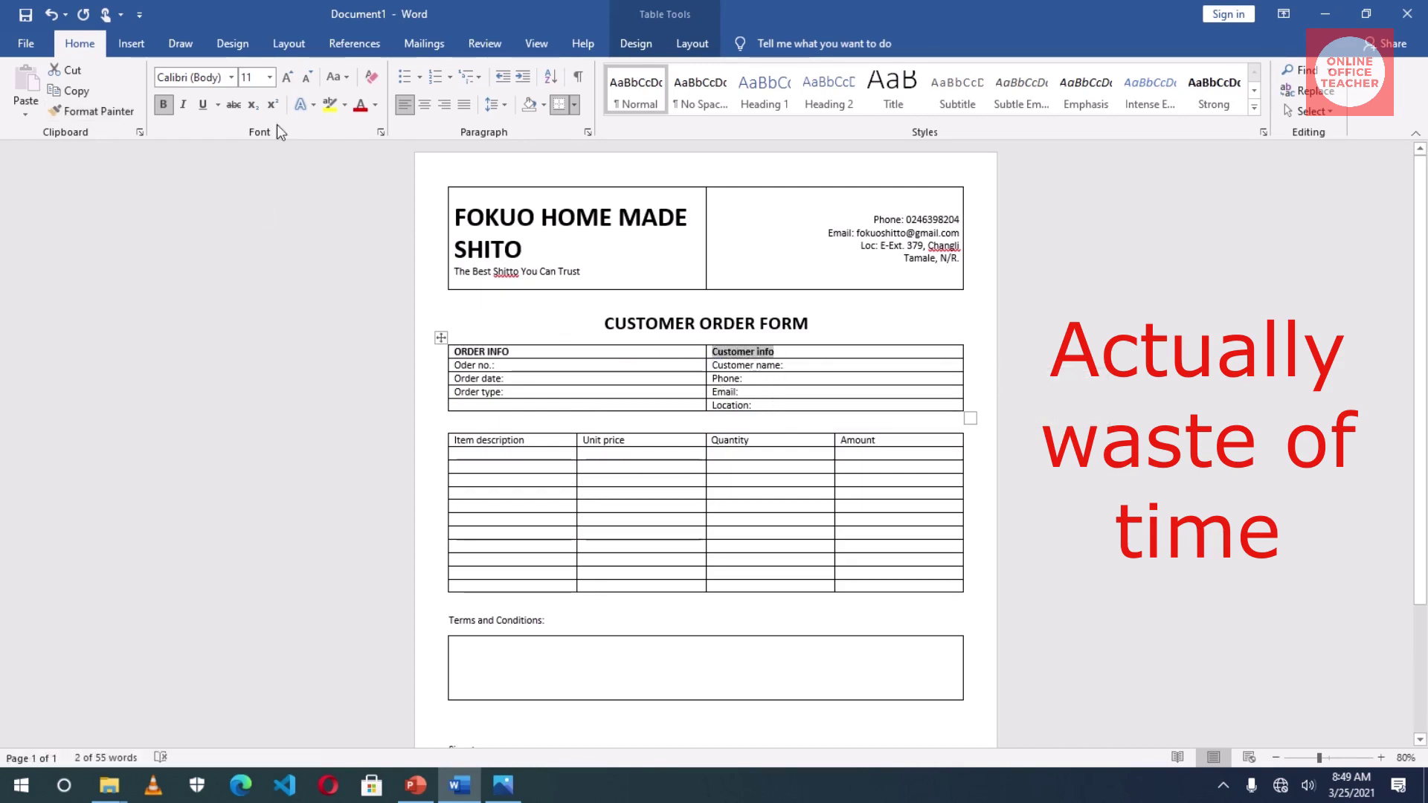
pyautogui.click(337, 76)
pyautogui.click(390, 143)
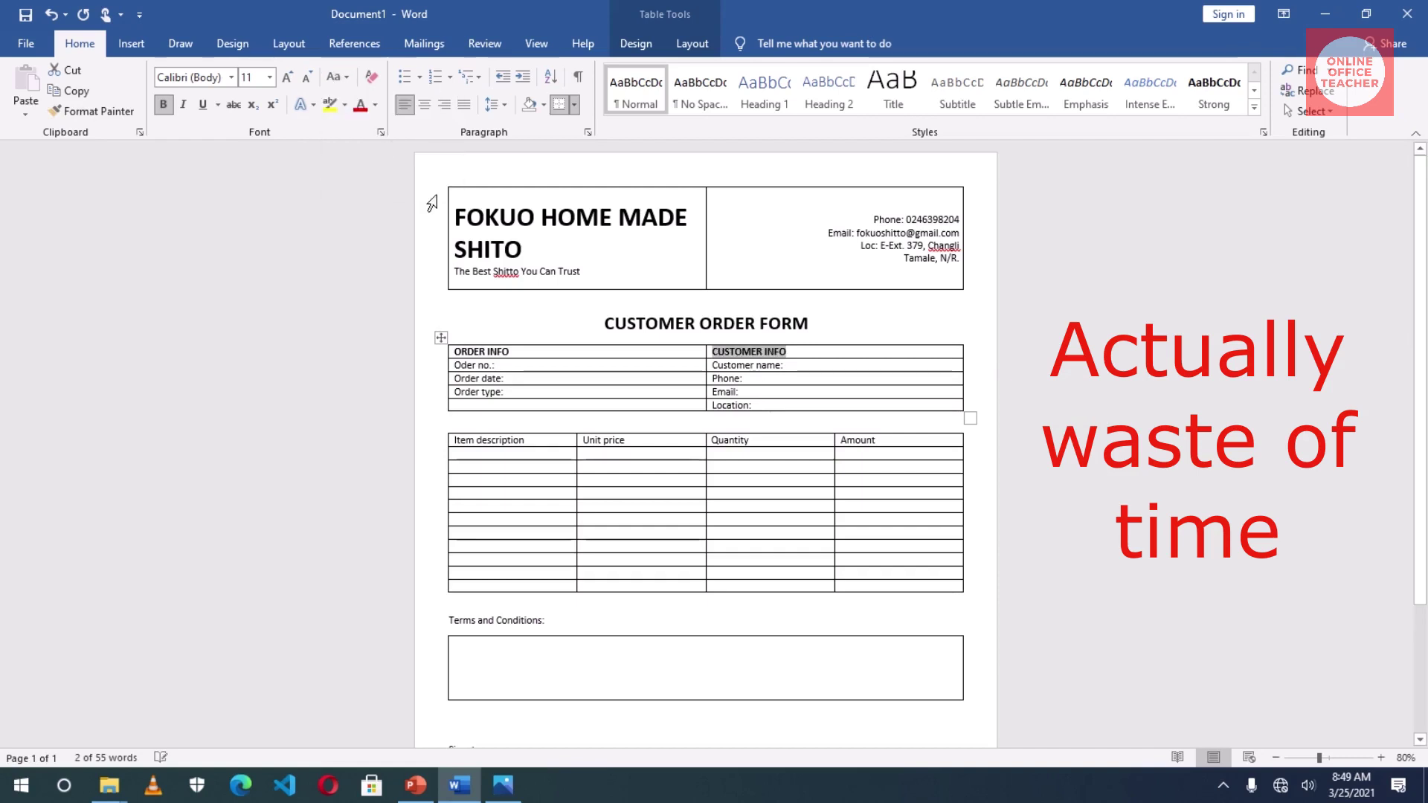
# - Bold the field labels from Order no. to Order type: and from Customer name: to Location:
pyautogui.moveTo(497, 365); pyautogui.dragTo(507, 393)
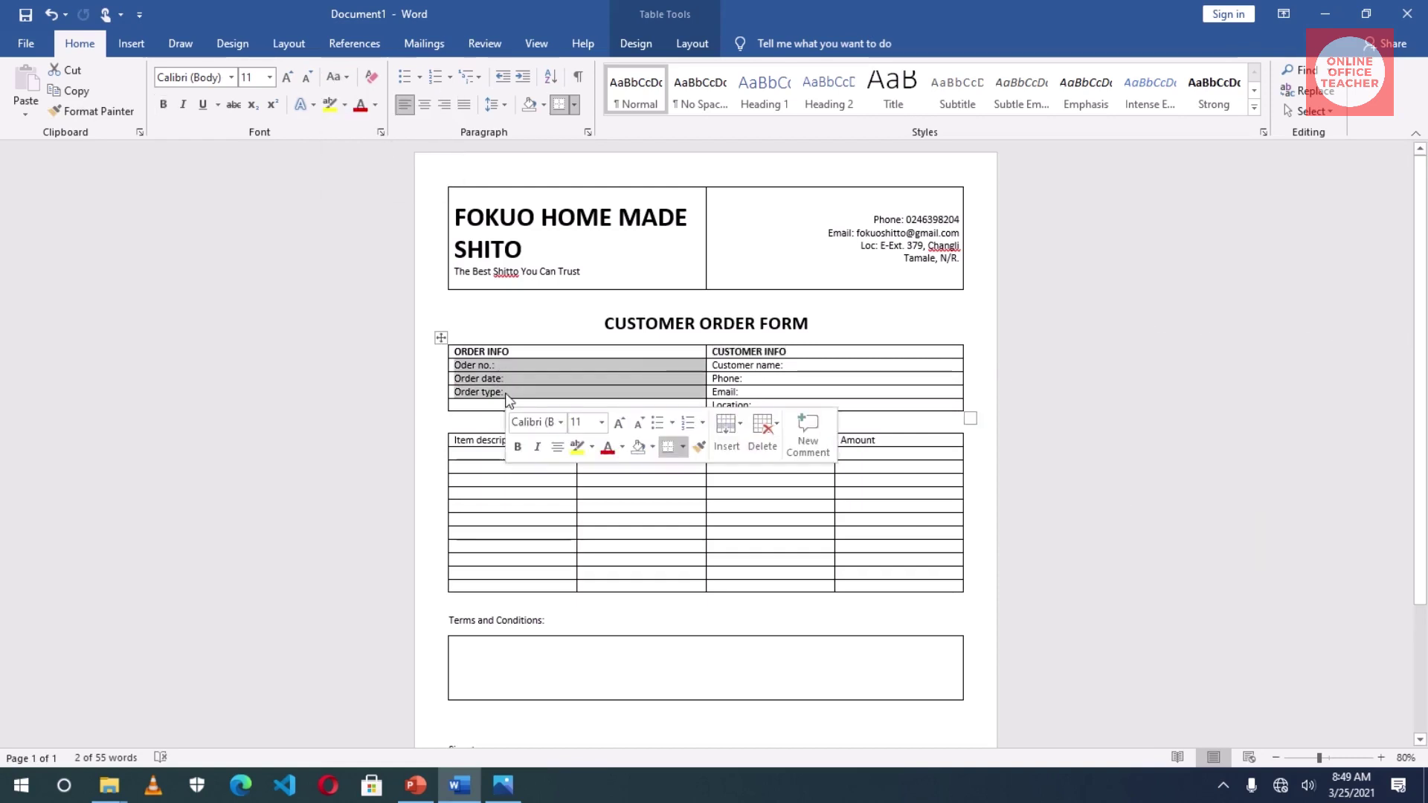
pyautogui.click(164, 104)
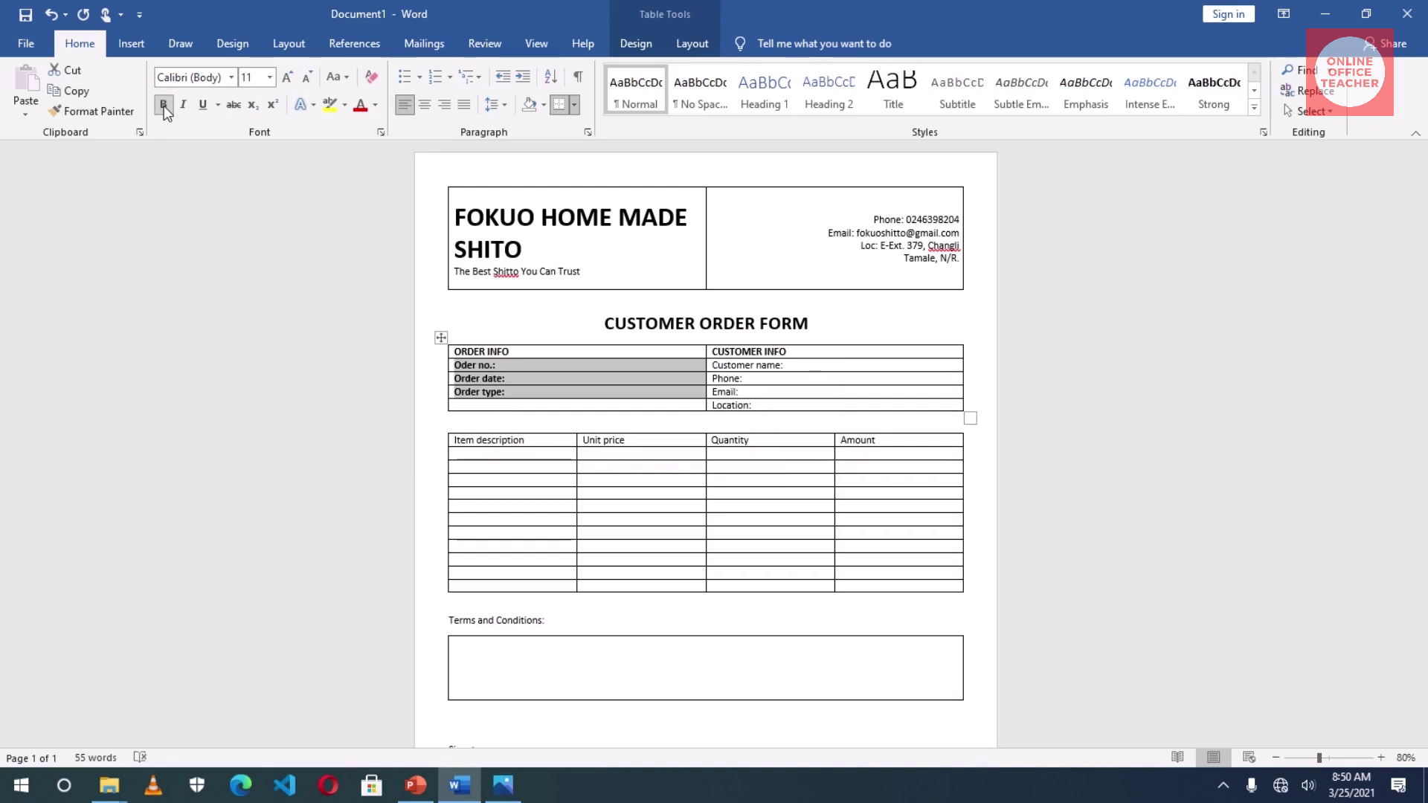
pyautogui.moveTo(743, 365); pyautogui.dragTo(745, 402)
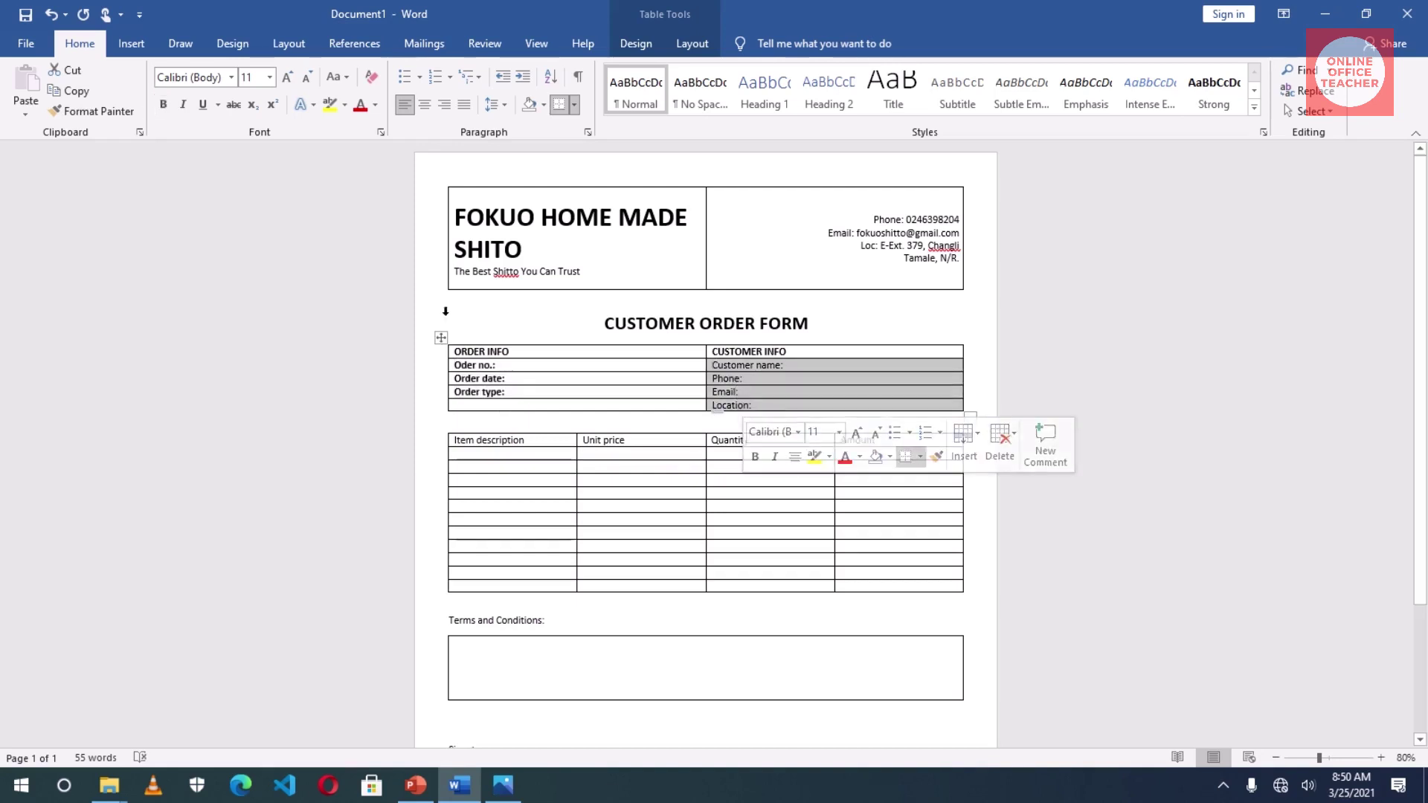
pyautogui.hotkey('ctrl', 'b')
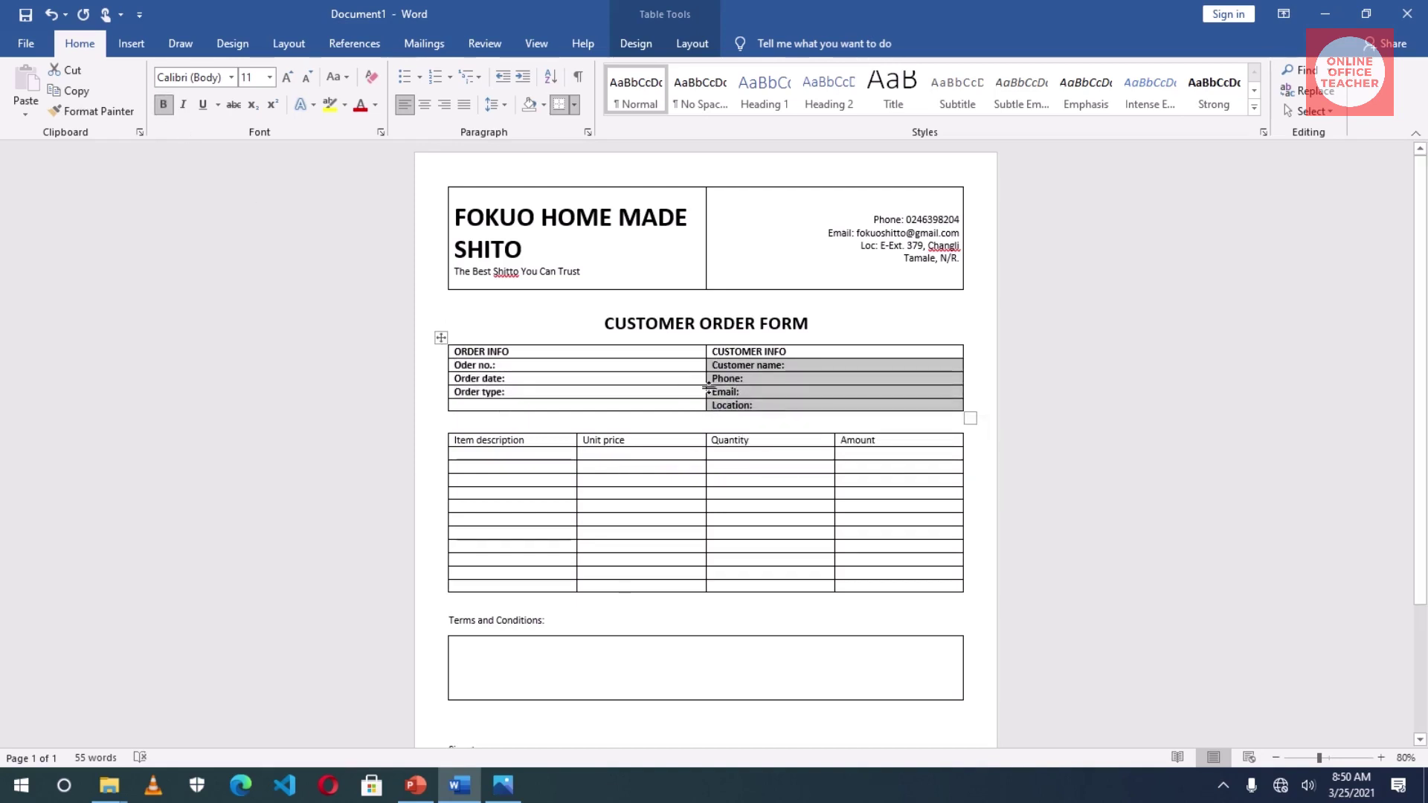
pyautogui.click(740, 382)
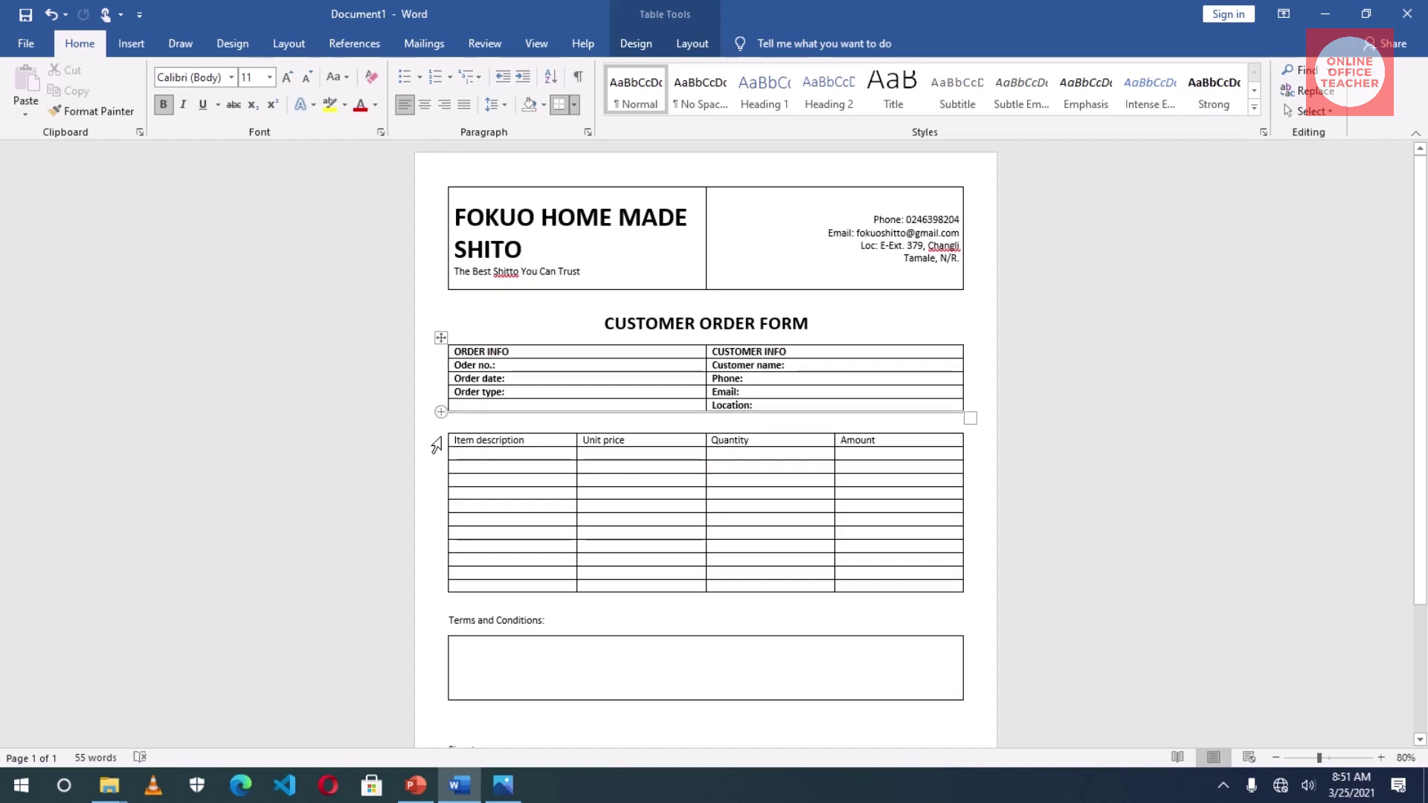
pyautogui.click(437, 446)
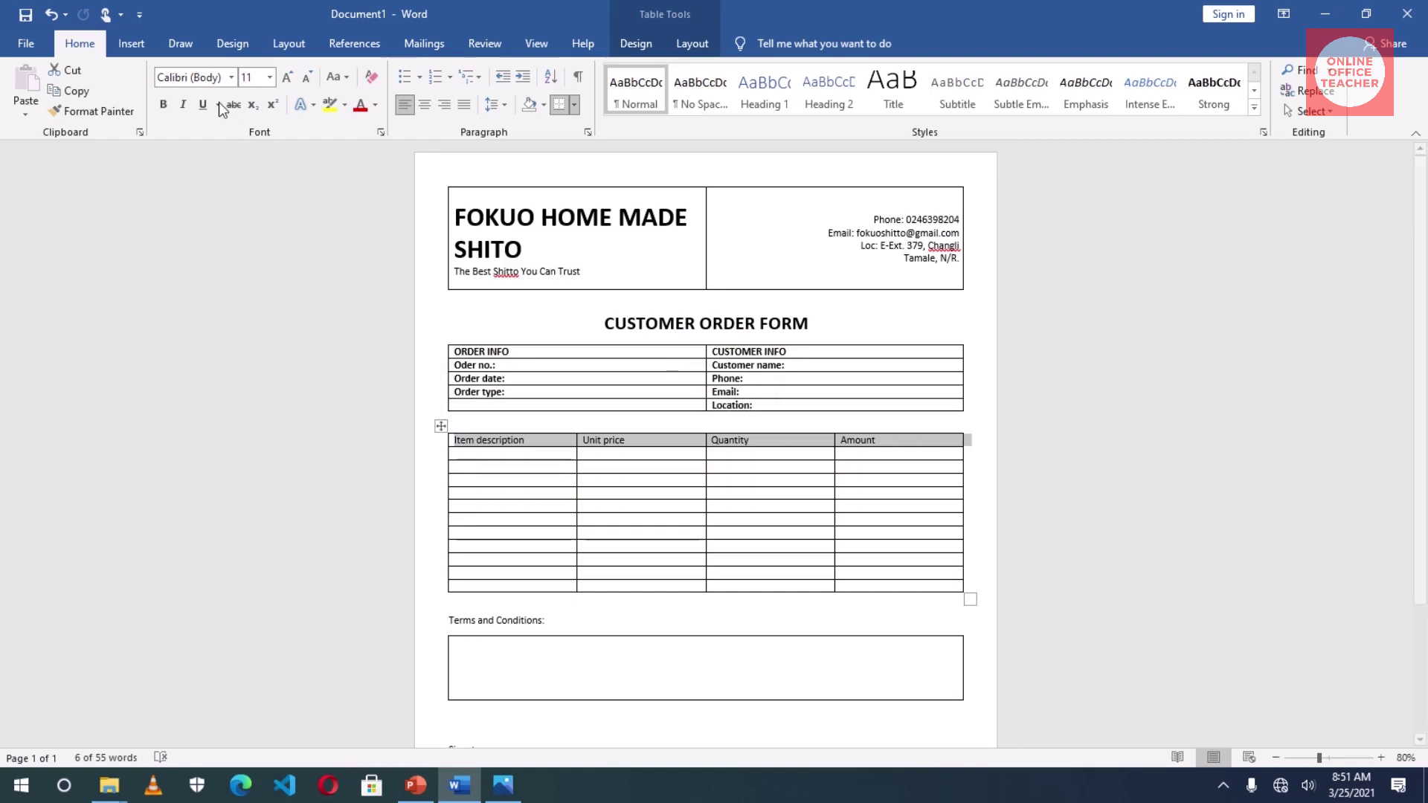
# - Make the header labels bold capitals: ITEM DESCRIPTION, UNIT PRICE, QUANTITY and AMOUNT
pyautogui.click(163, 106)
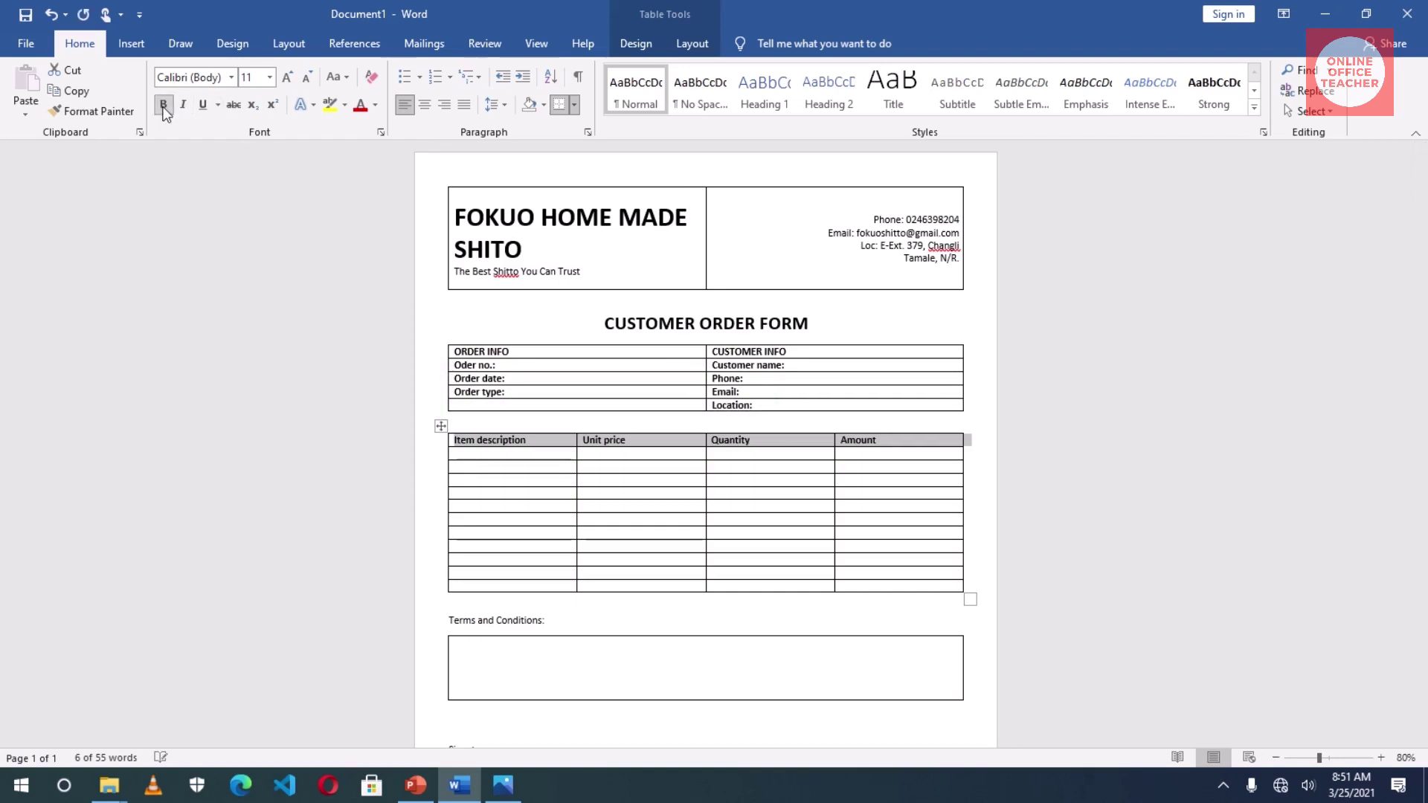
pyautogui.click(335, 77)
pyautogui.click(387, 143)
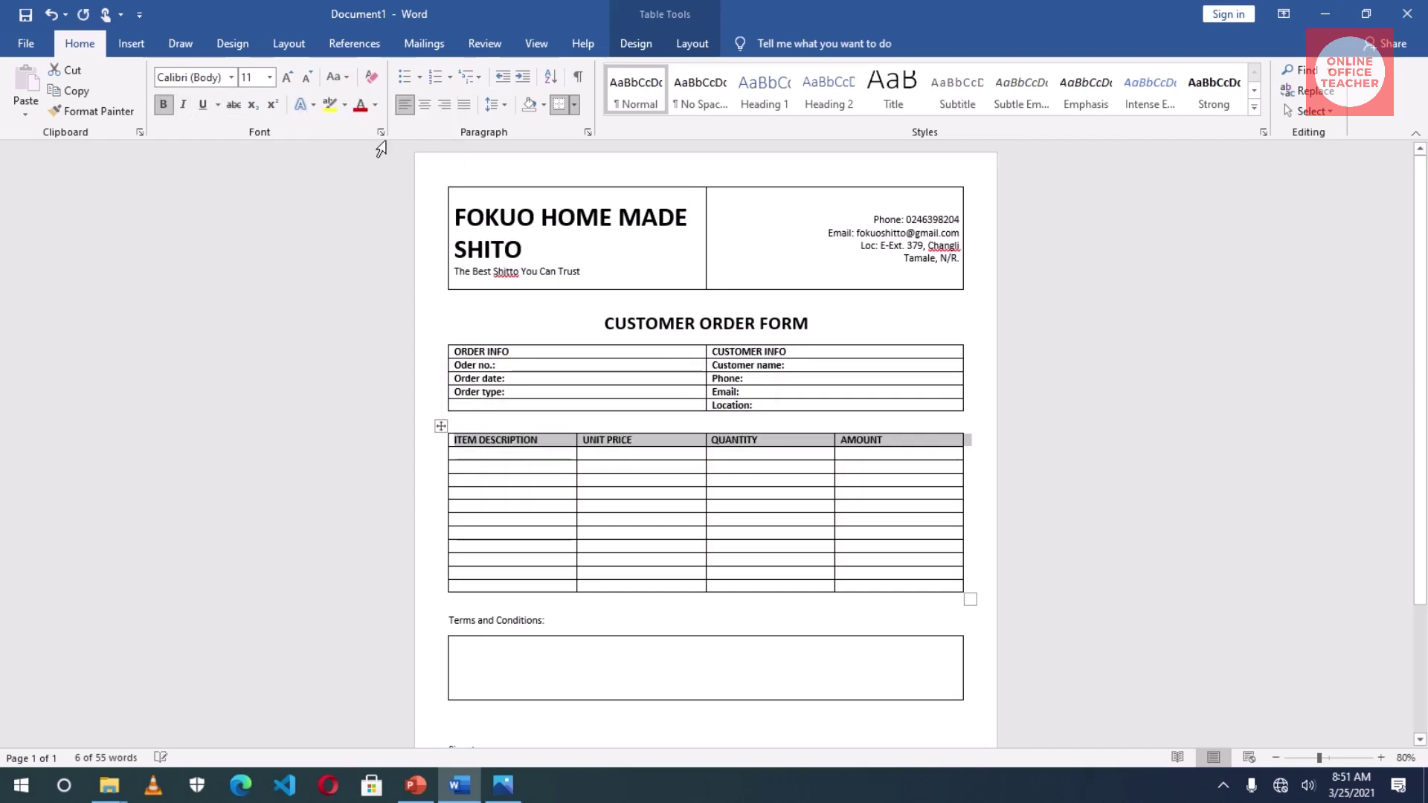
pyautogui.click(489, 446)
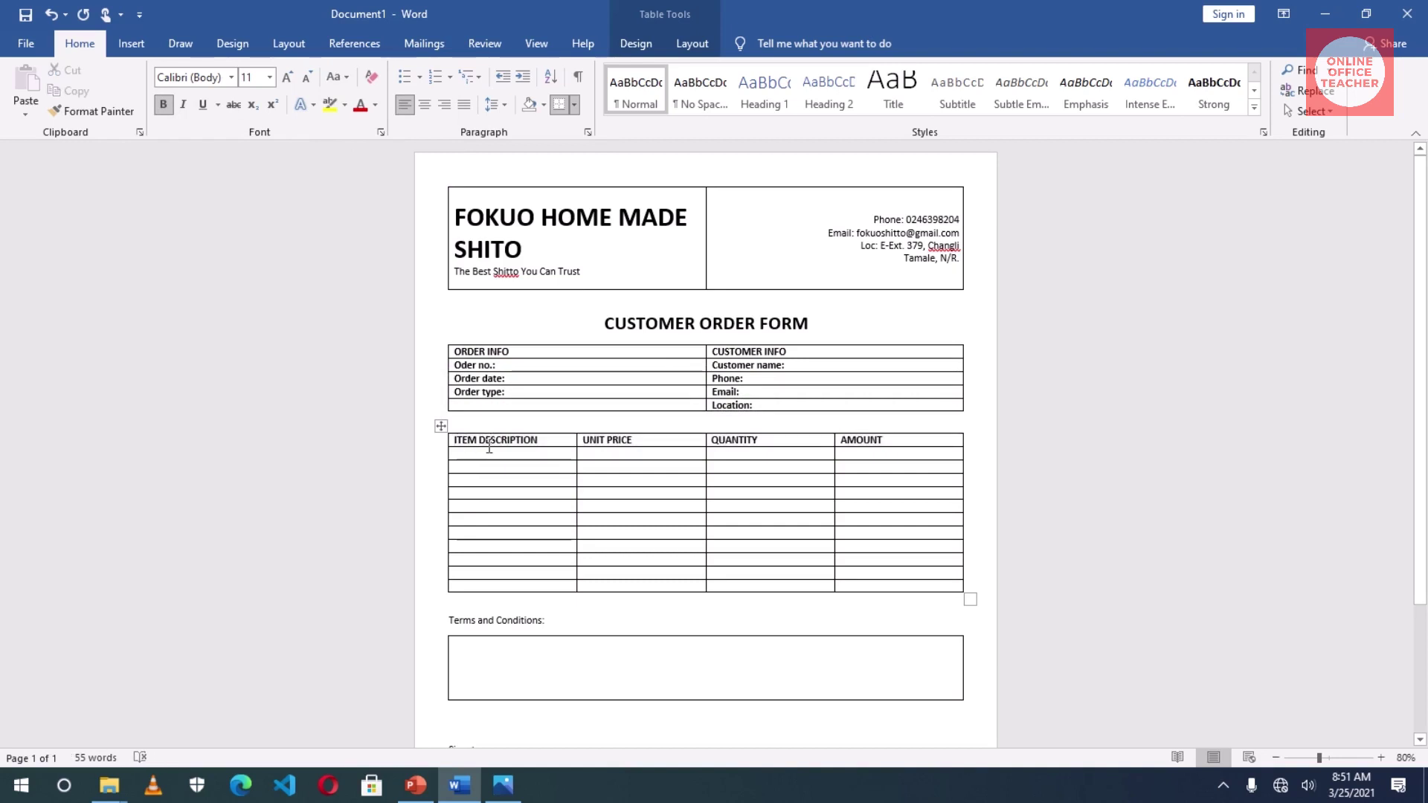
pyautogui.click(692, 43)
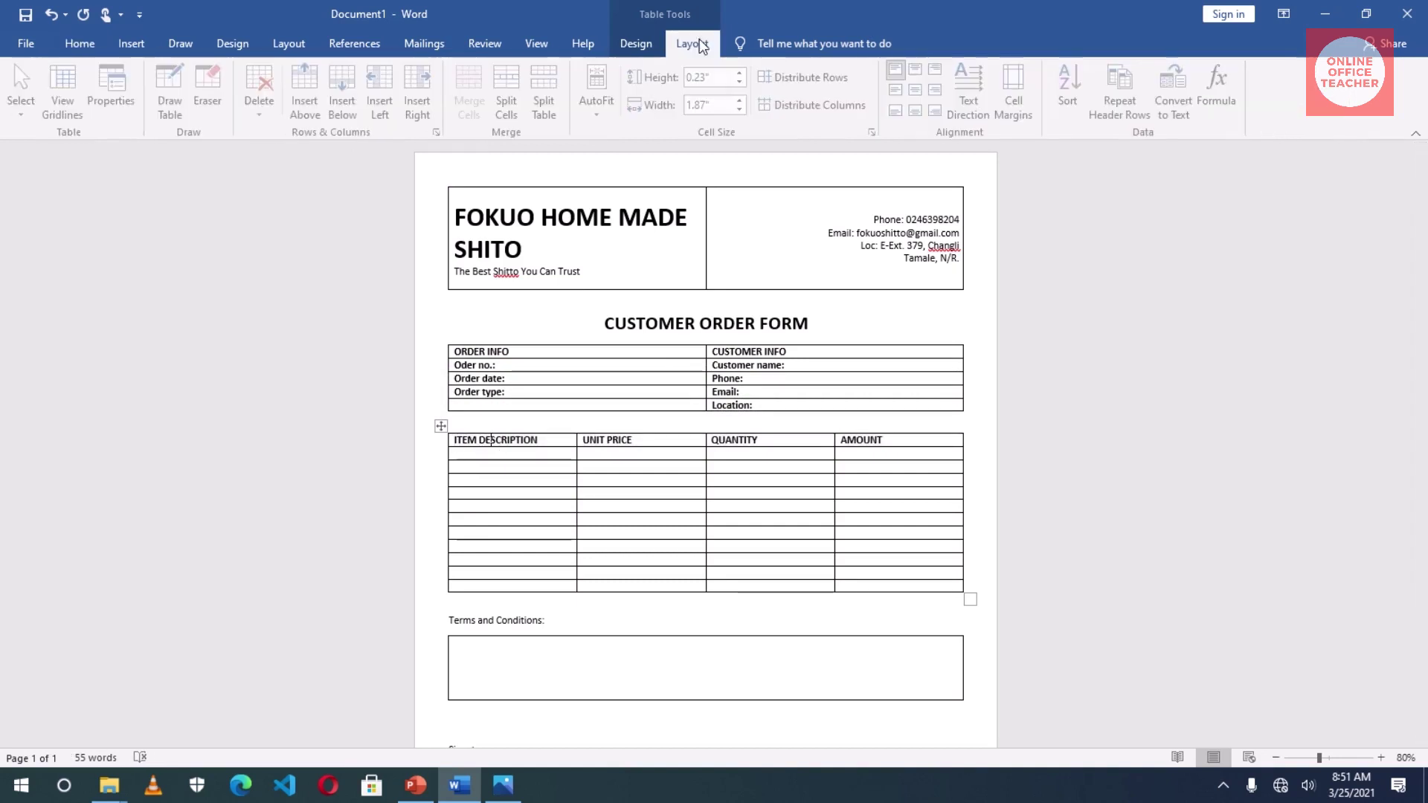
# - Align ITEM DESCRIPTION centre-left, and centre UNIT PRICE, QUANTITY and AMOUNT in their cells
pyautogui.click(899, 92)
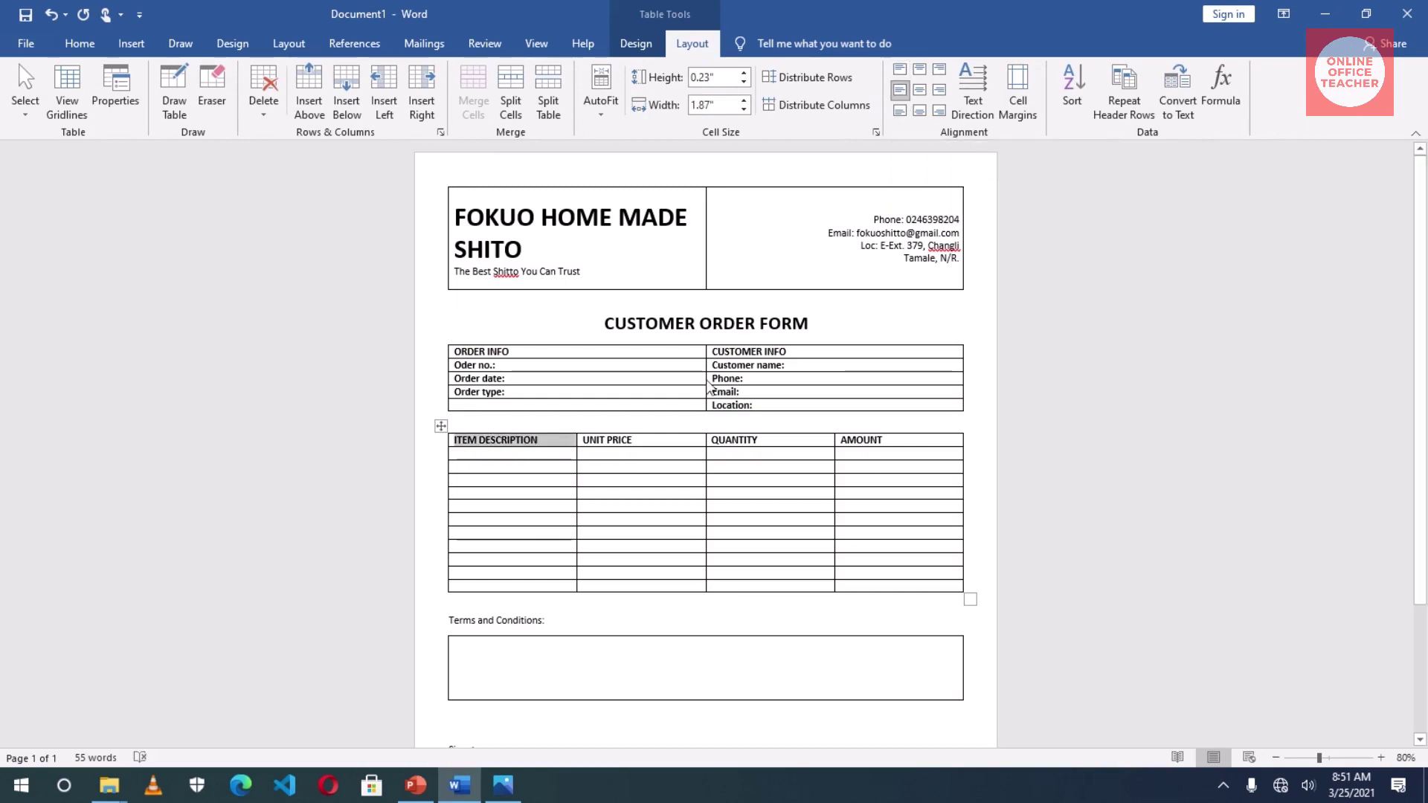
pyautogui.moveTo(587, 440); pyautogui.dragTo(856, 441)
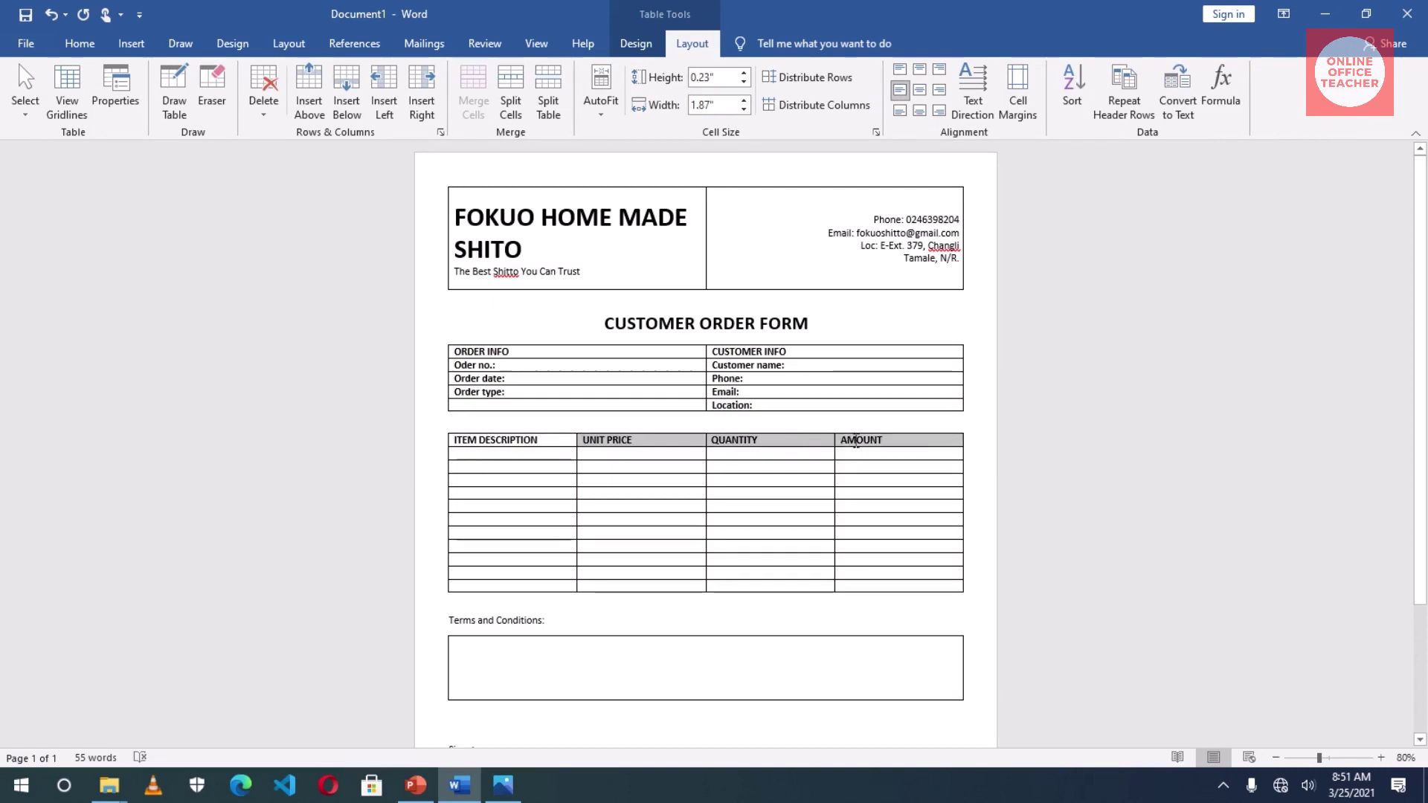
pyautogui.click(919, 90)
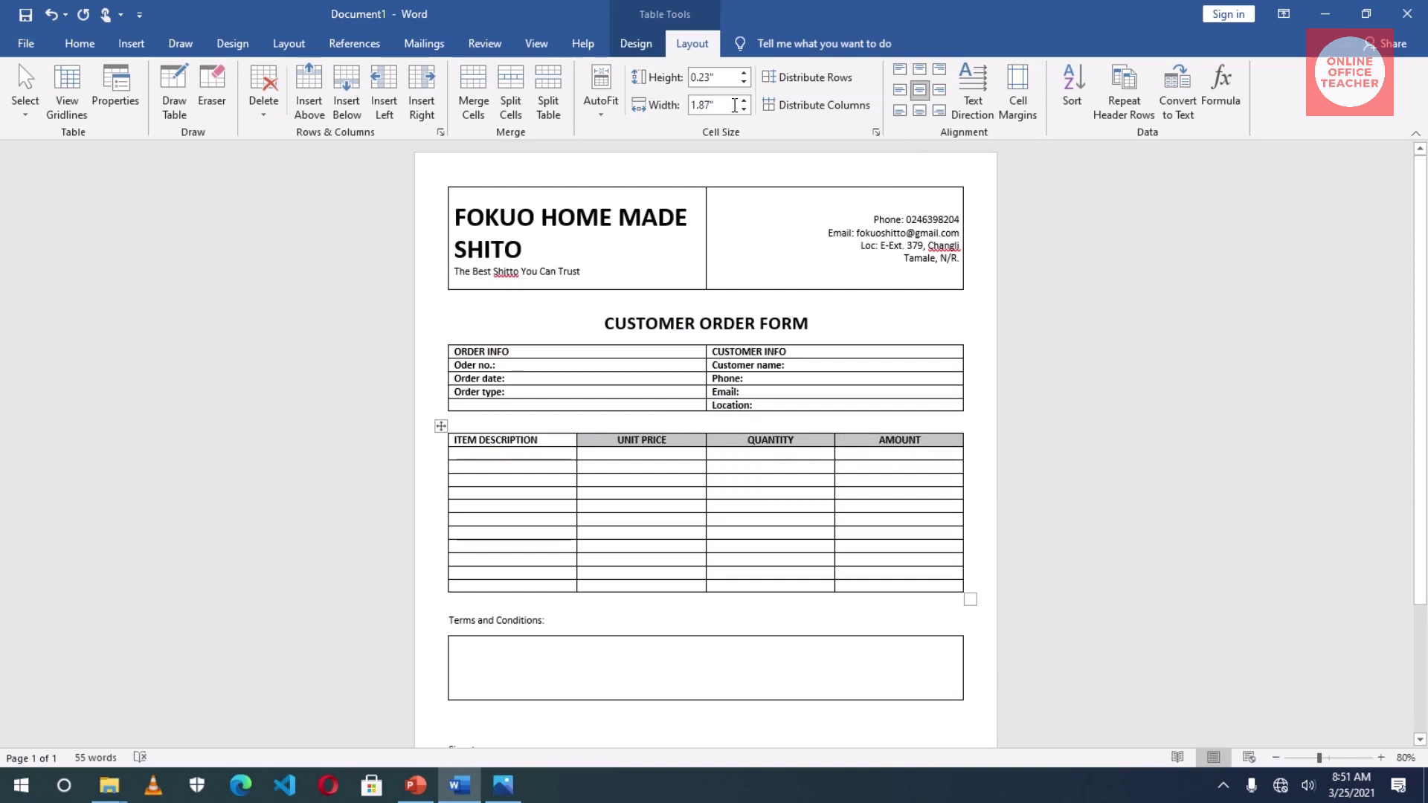
# - Set the header row height to 0.5"
pyautogui.click(743, 73)
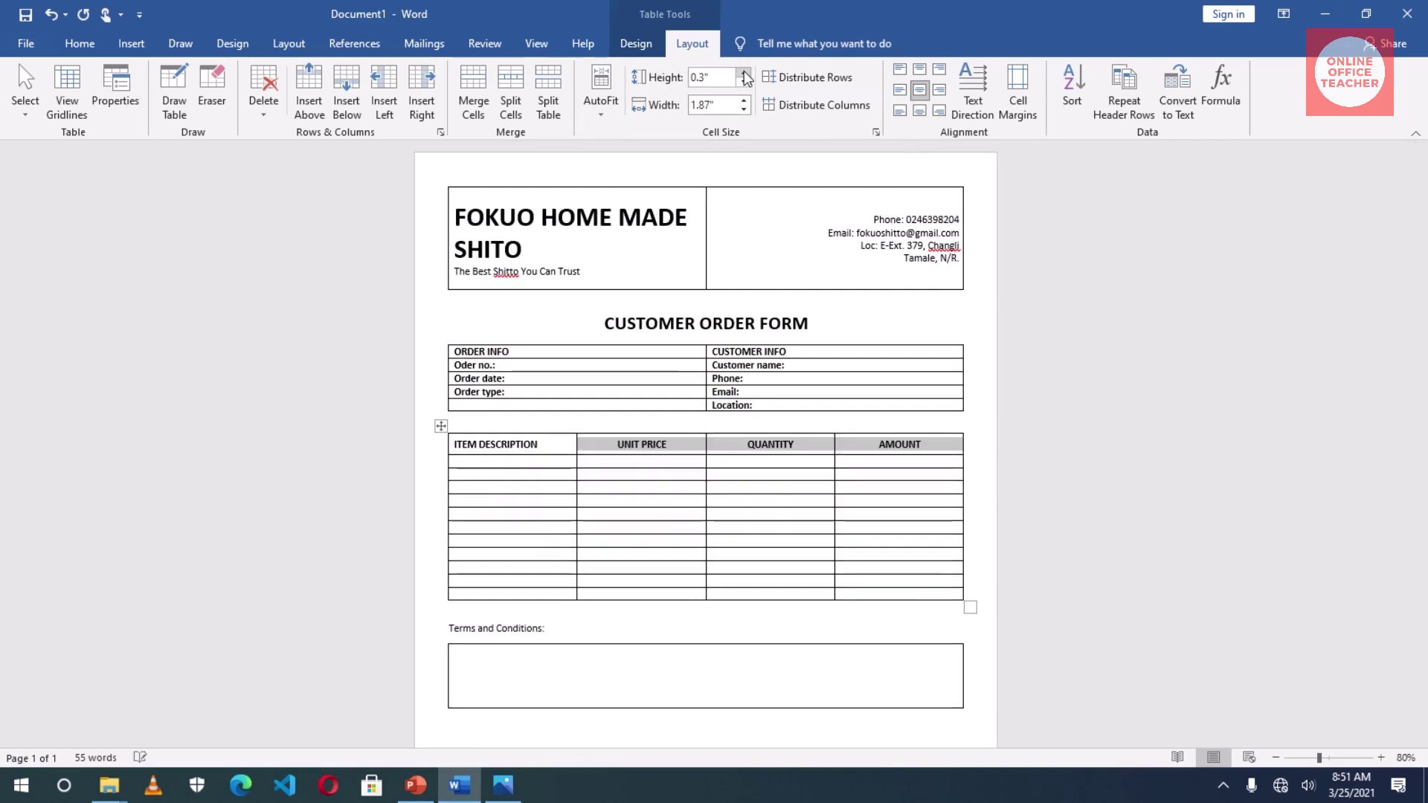
pyautogui.click(743, 72)
pyautogui.click(743, 73)
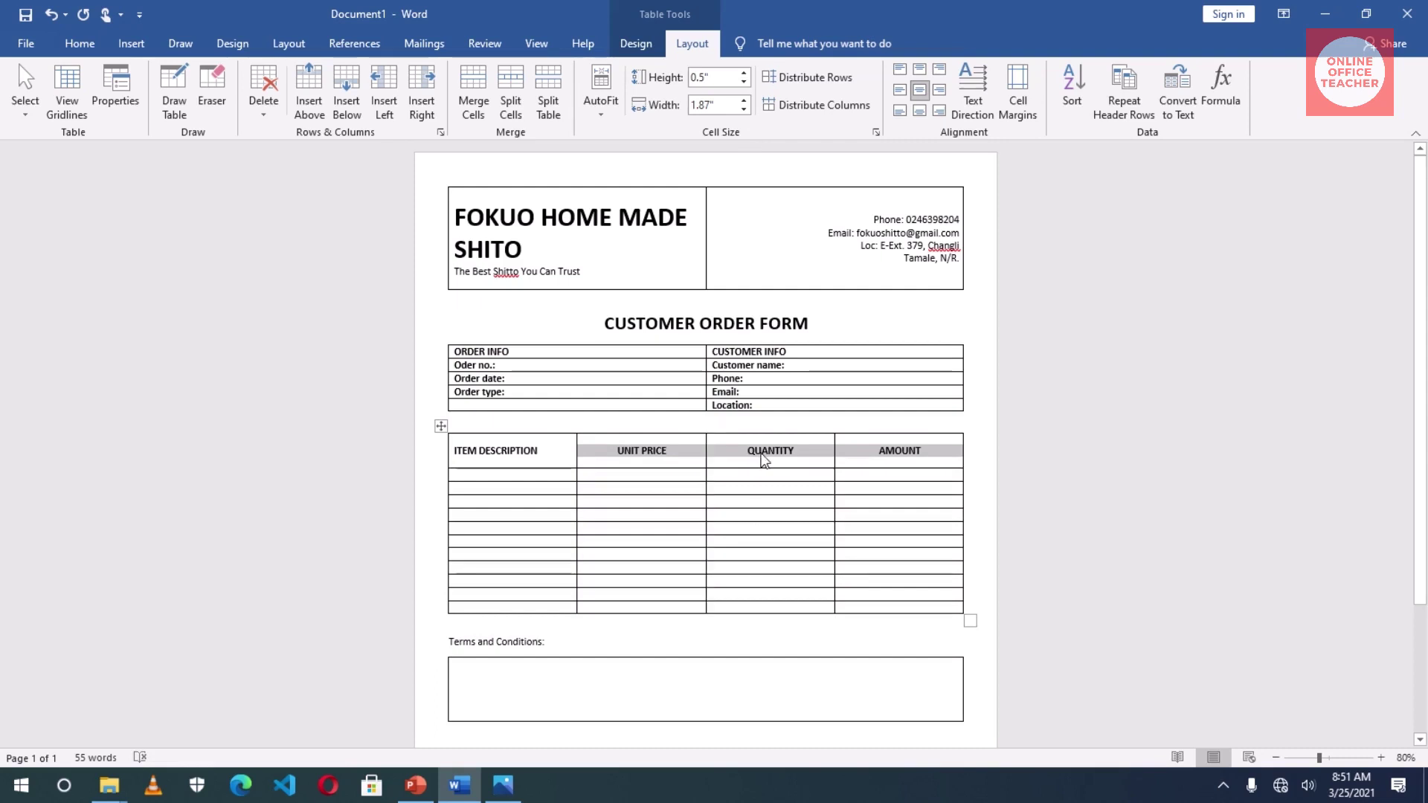
pyautogui.click(743, 470)
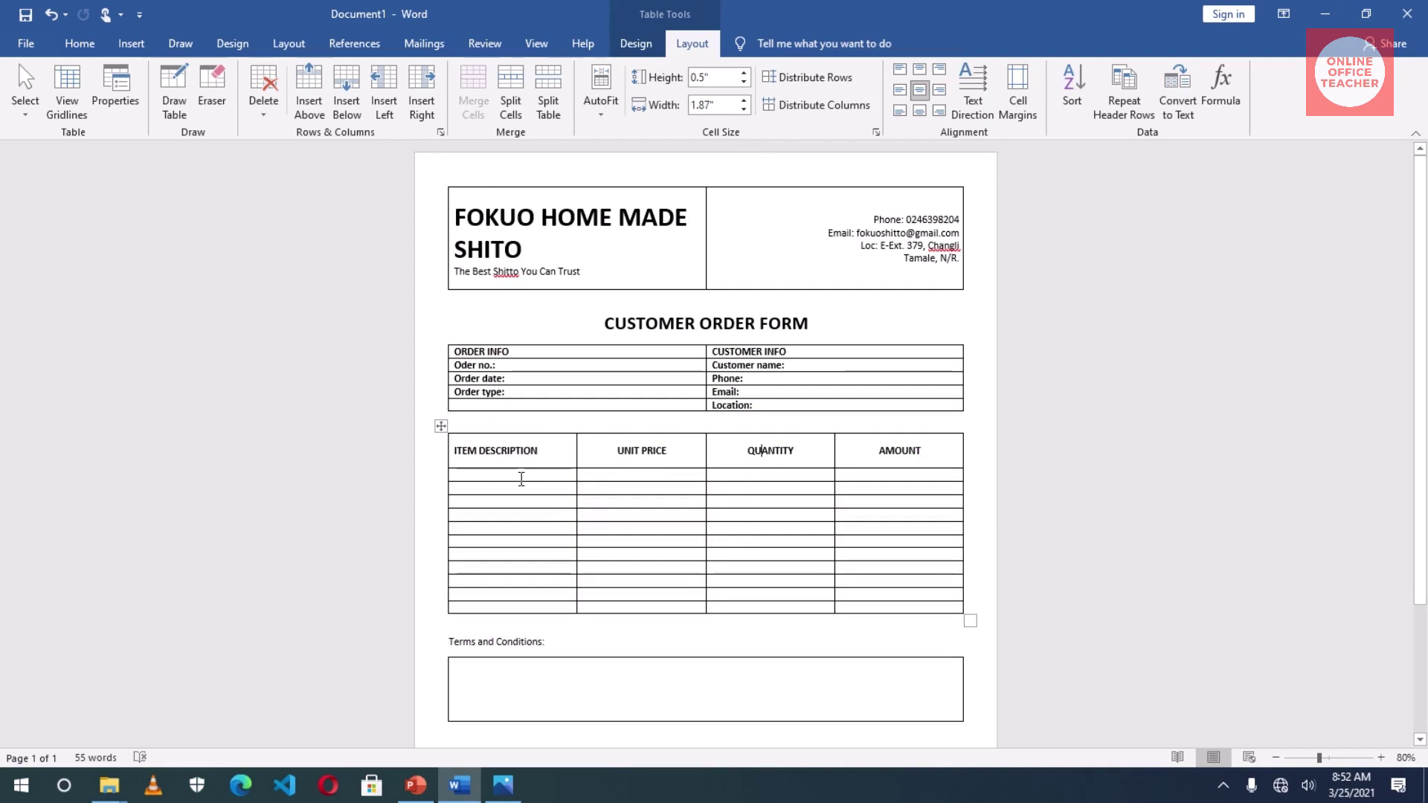
pyautogui.click(485, 474)
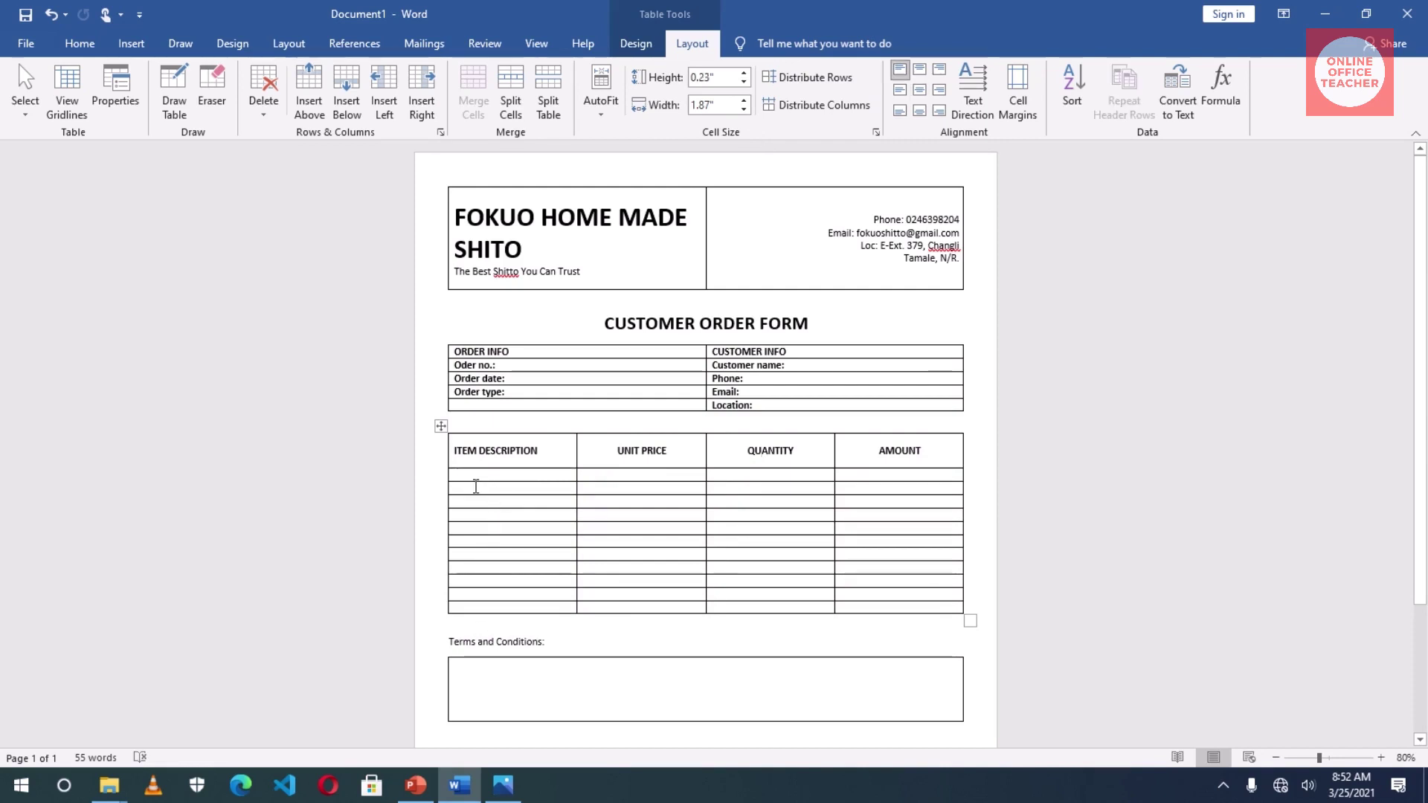
# - Type a bold 'Payment Information:' label in a lower ITEM DESCRIPTION cell
pyautogui.press('Down')
pyautogui.press('Down')
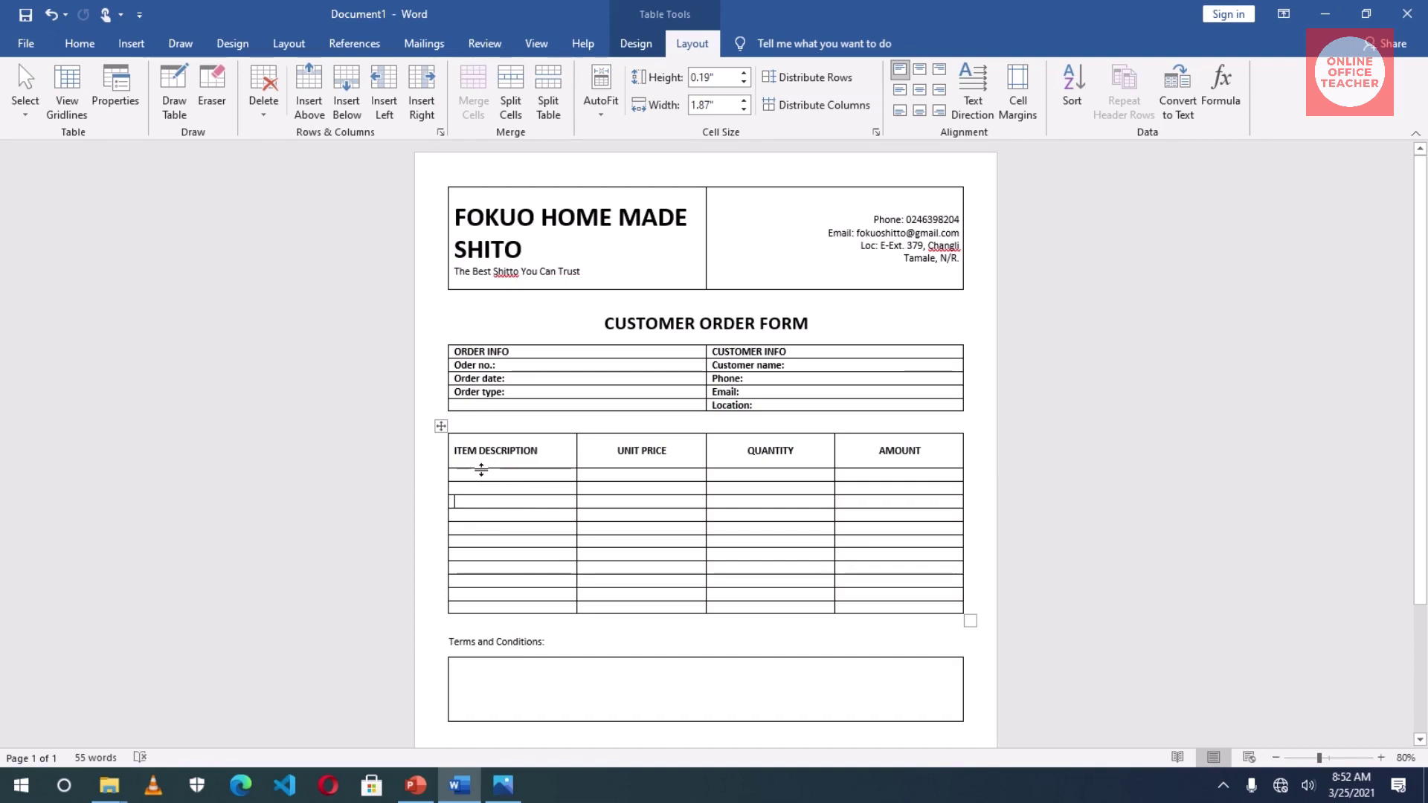
pyautogui.press('Down')
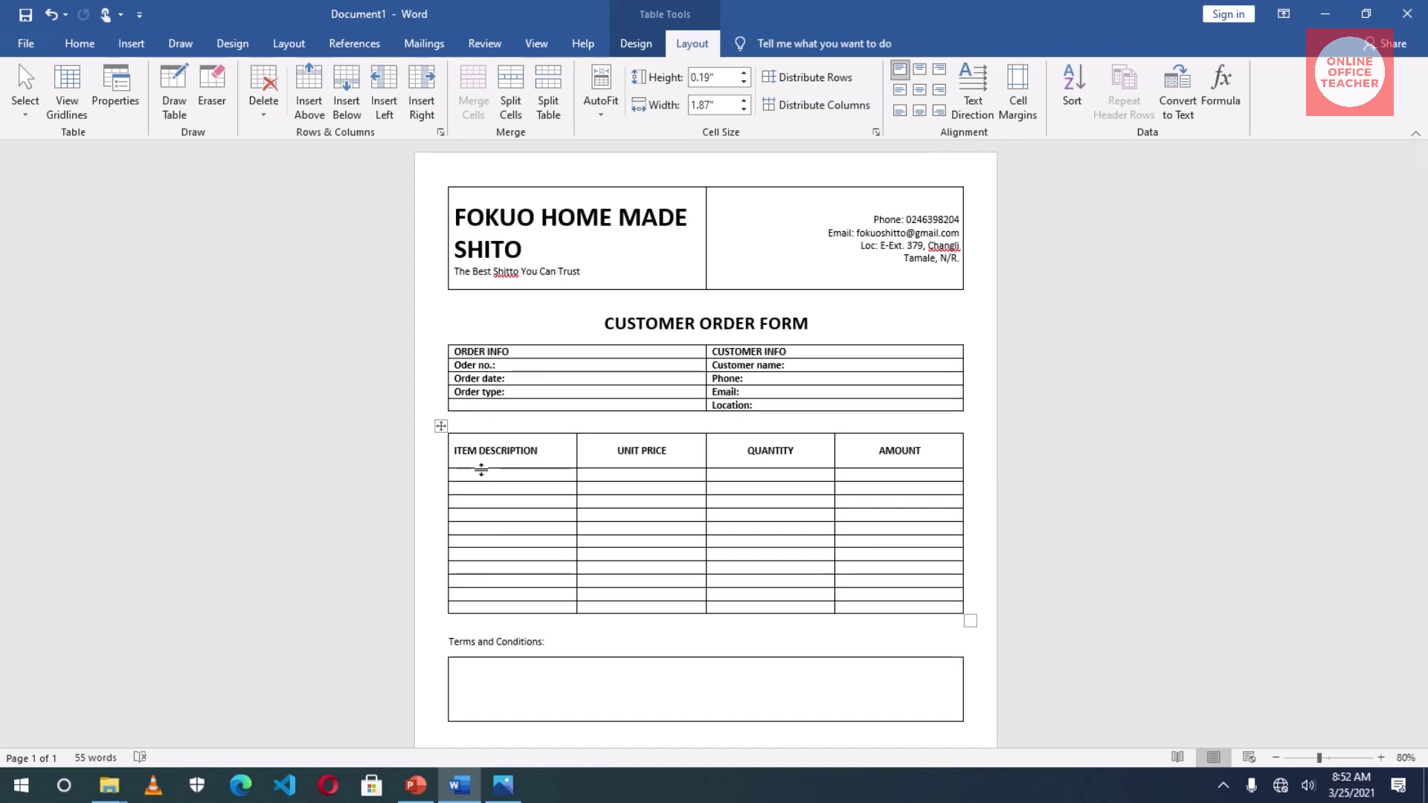
pyautogui.write('j')
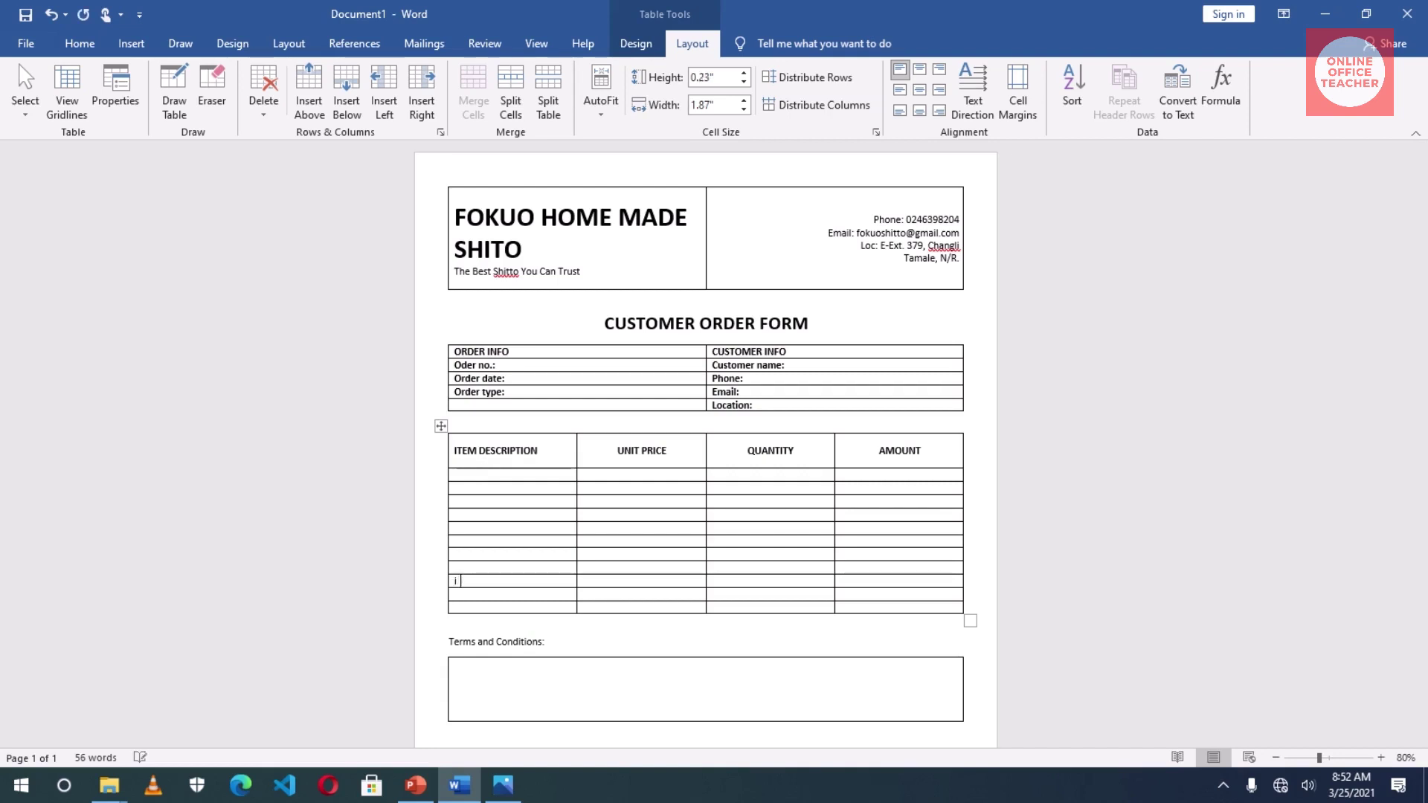
pyautogui.write('a')
pyautogui.write('paymen')
pyautogui.write('t')
pyautogui.write(' informto')
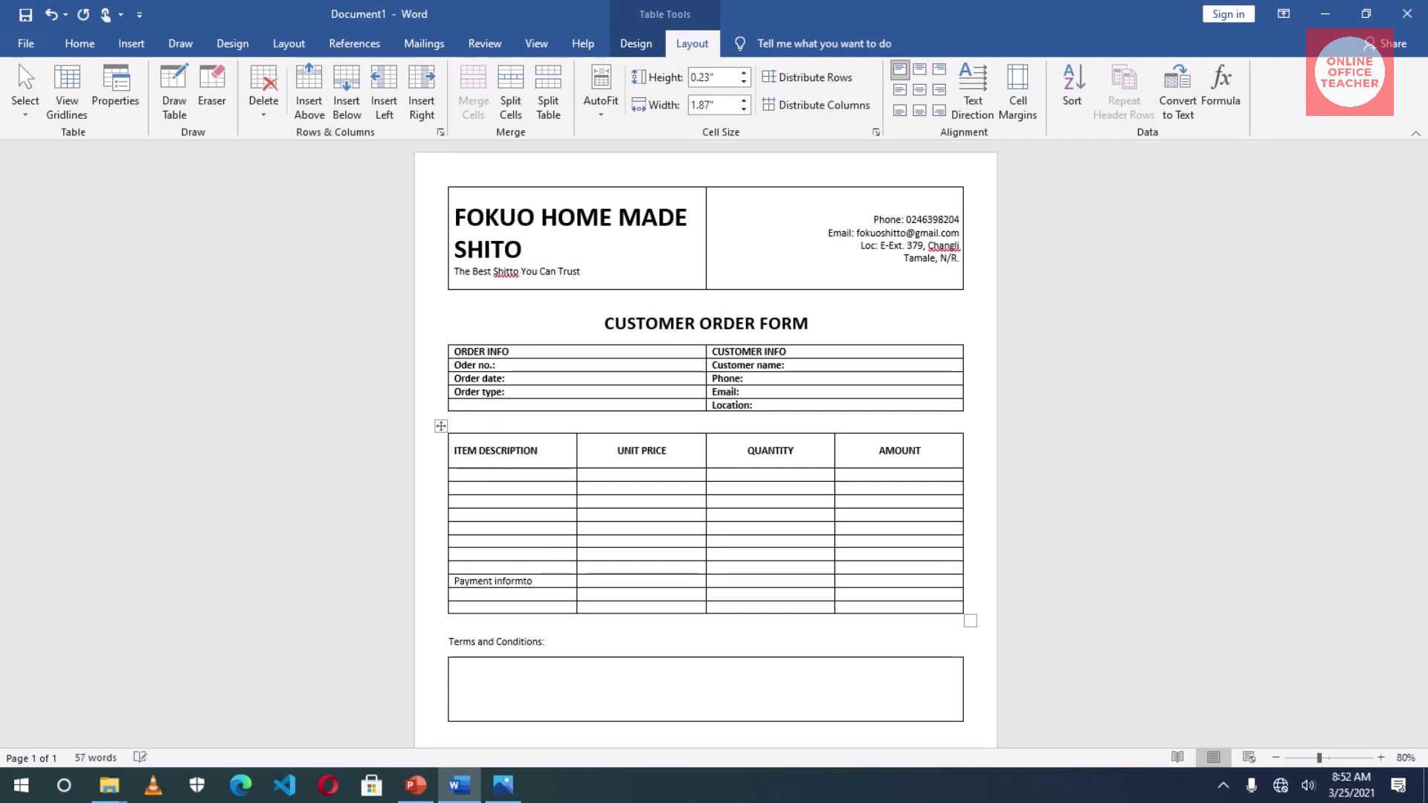
pyautogui.press('BackSpace')
pyautogui.write('in')
pyautogui.press('BackSpace')
pyautogui.write('on:')
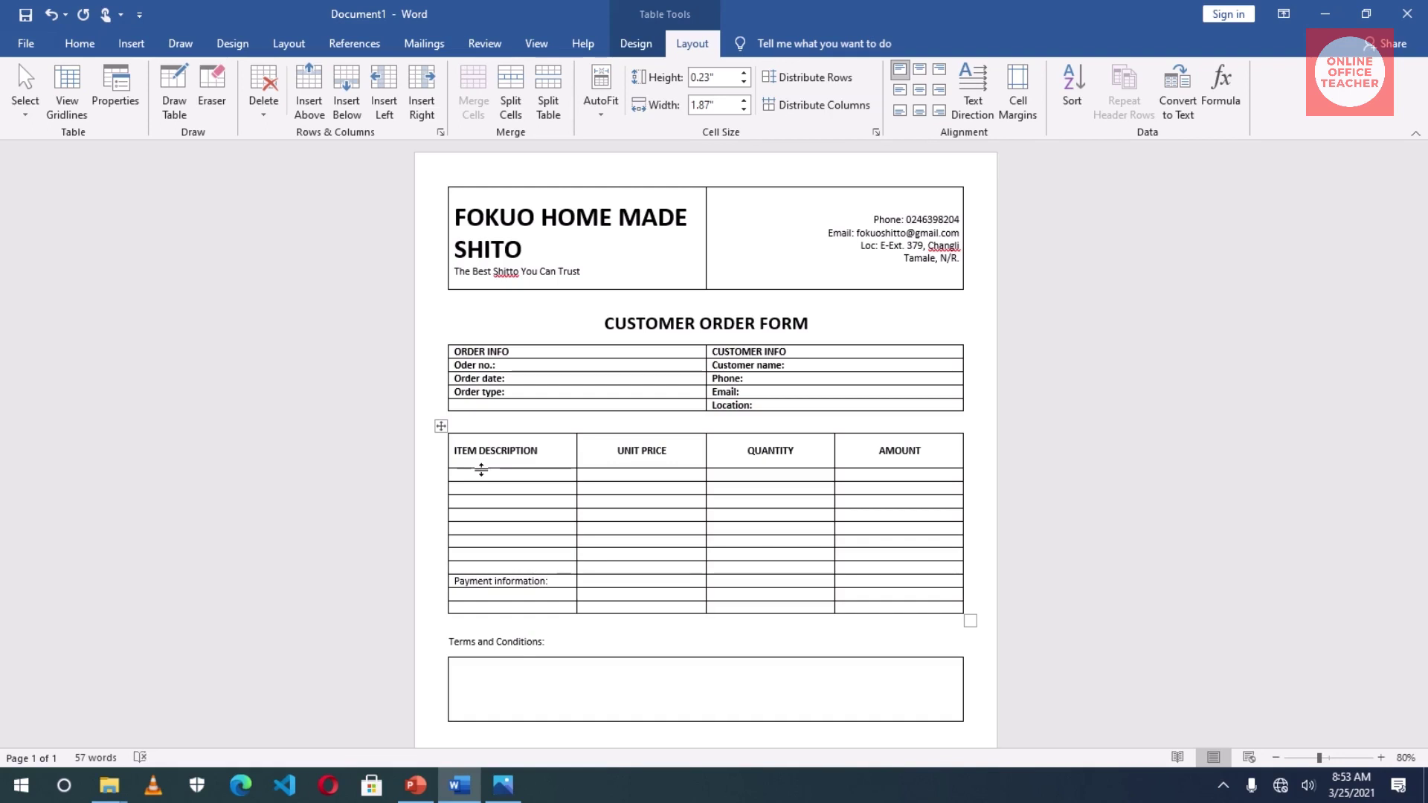
pyautogui.hotkey('shift', 'F3')
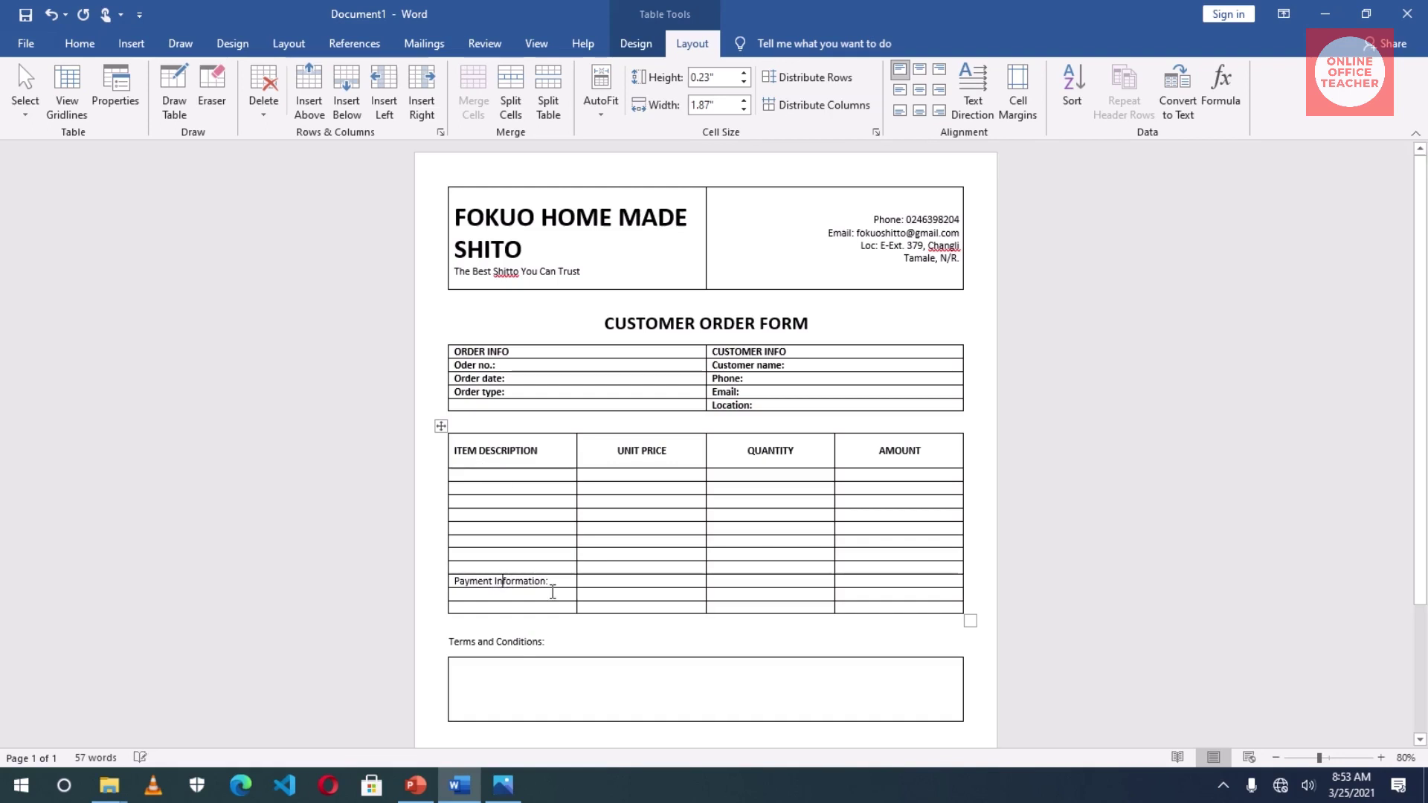
pyautogui.moveTo(533, 580); pyautogui.dragTo(464, 579)
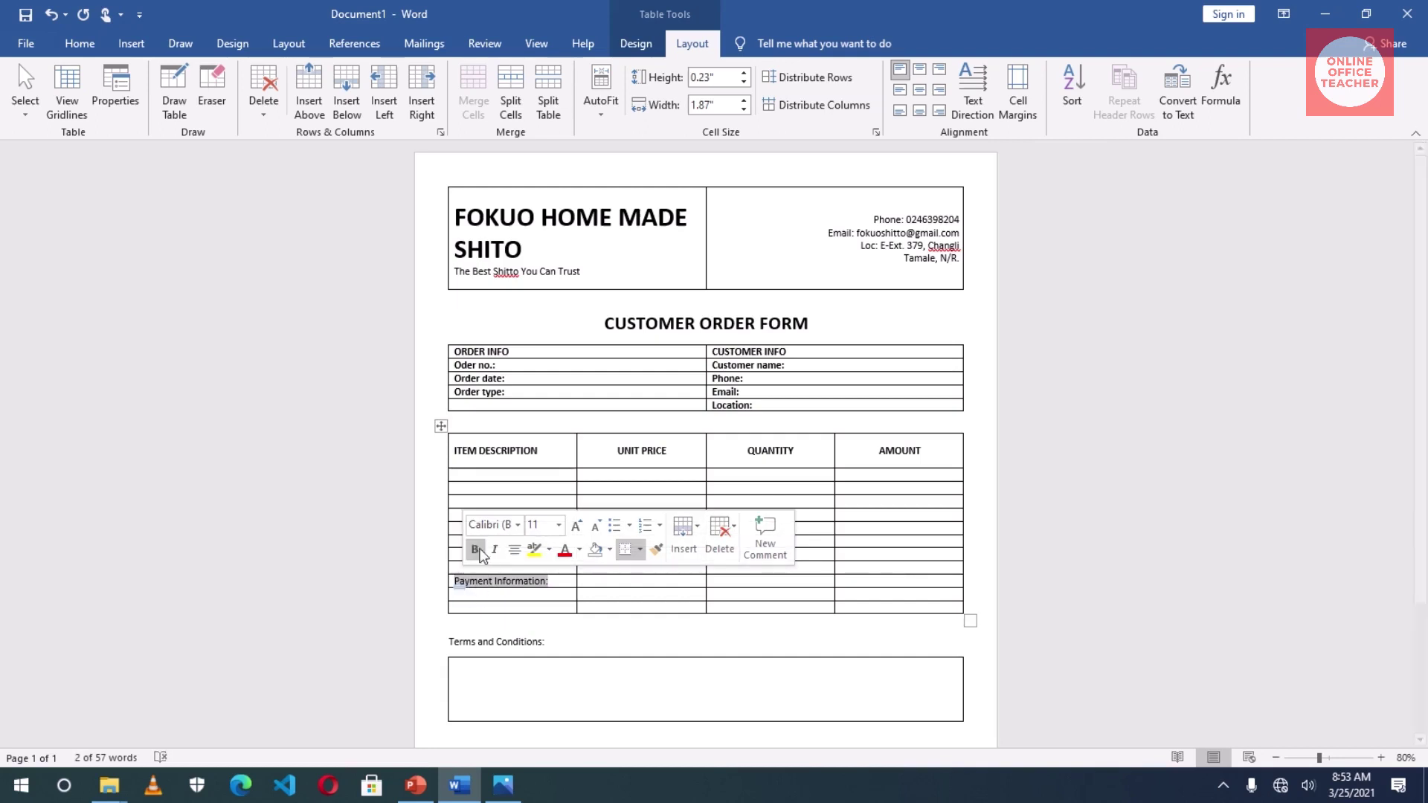
pyautogui.click(475, 550)
pyautogui.press('Right')
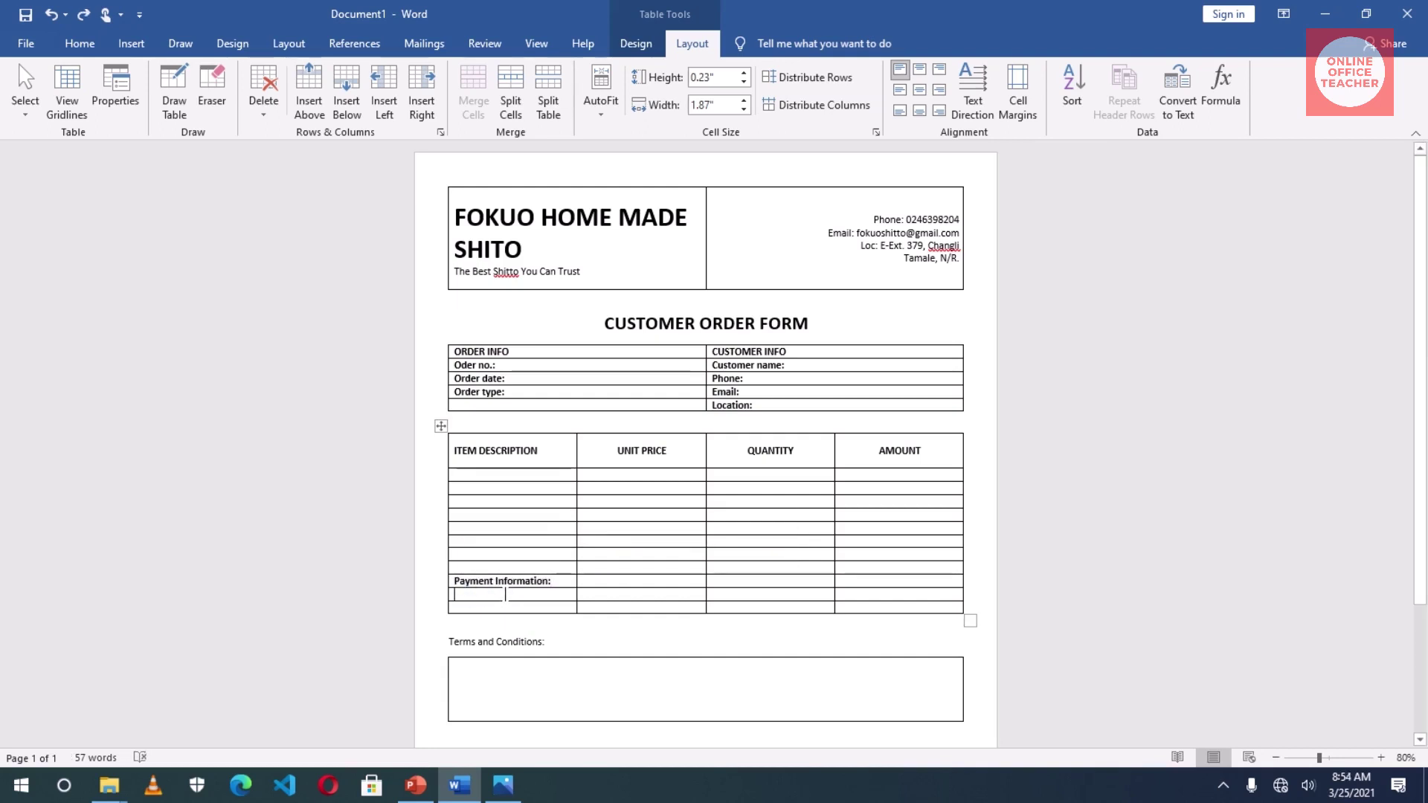
# - Add 'Bank:' and 'Account Name:' labels in the cells beneath it
pyautogui.click(505, 595)
pyautogui.write('ba')
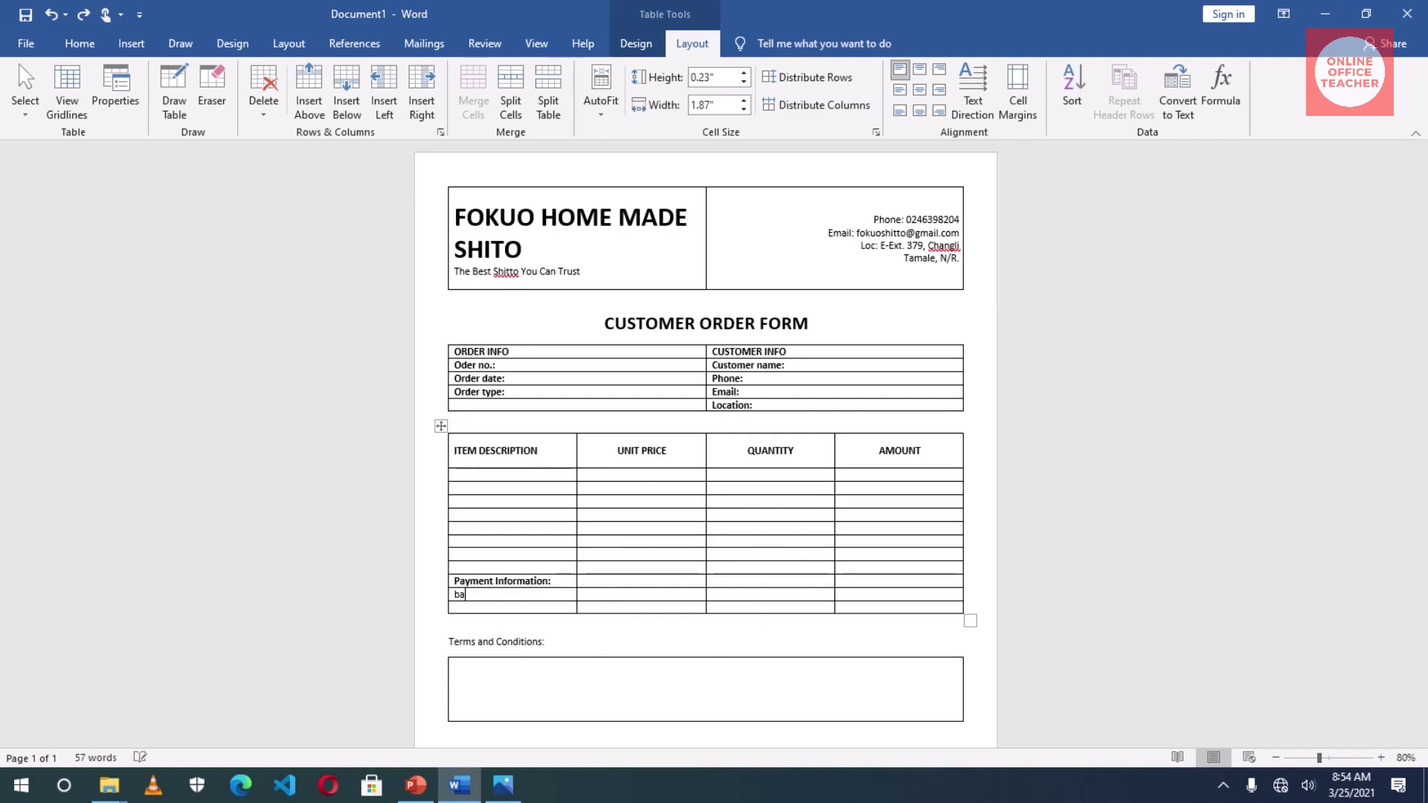
pyautogui.write('nk:')
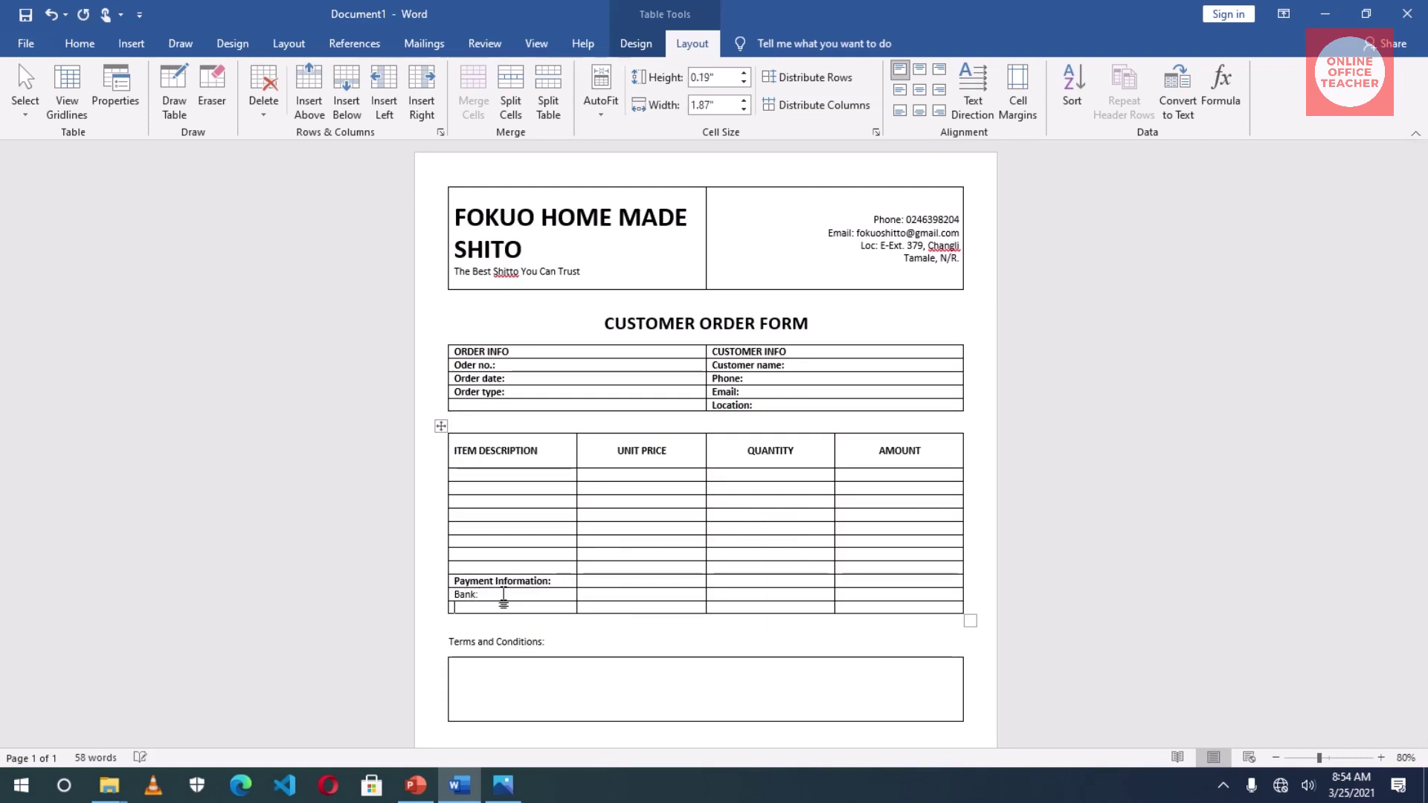
pyautogui.press('Down')
pyautogui.write('a')
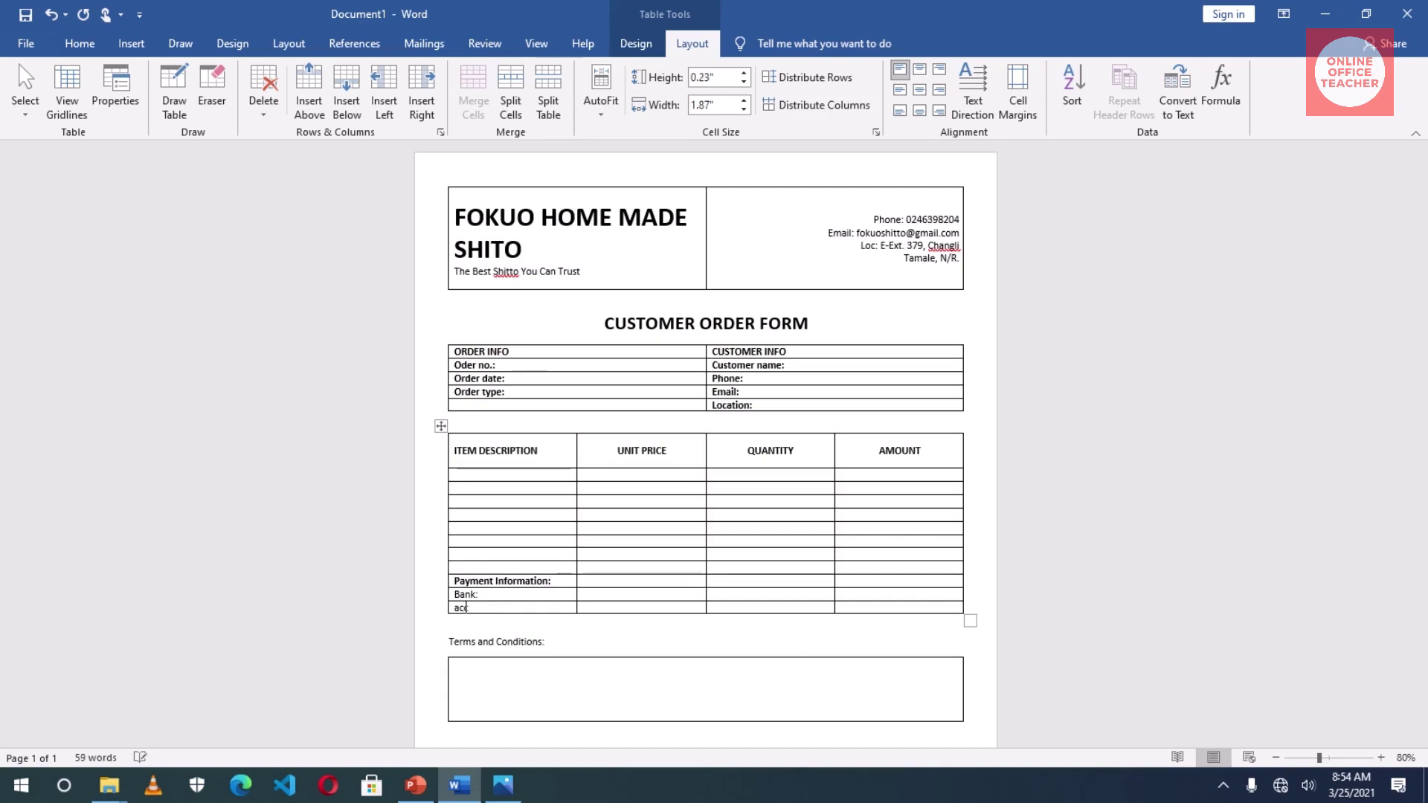
pyautogui.write('ccount Name:')
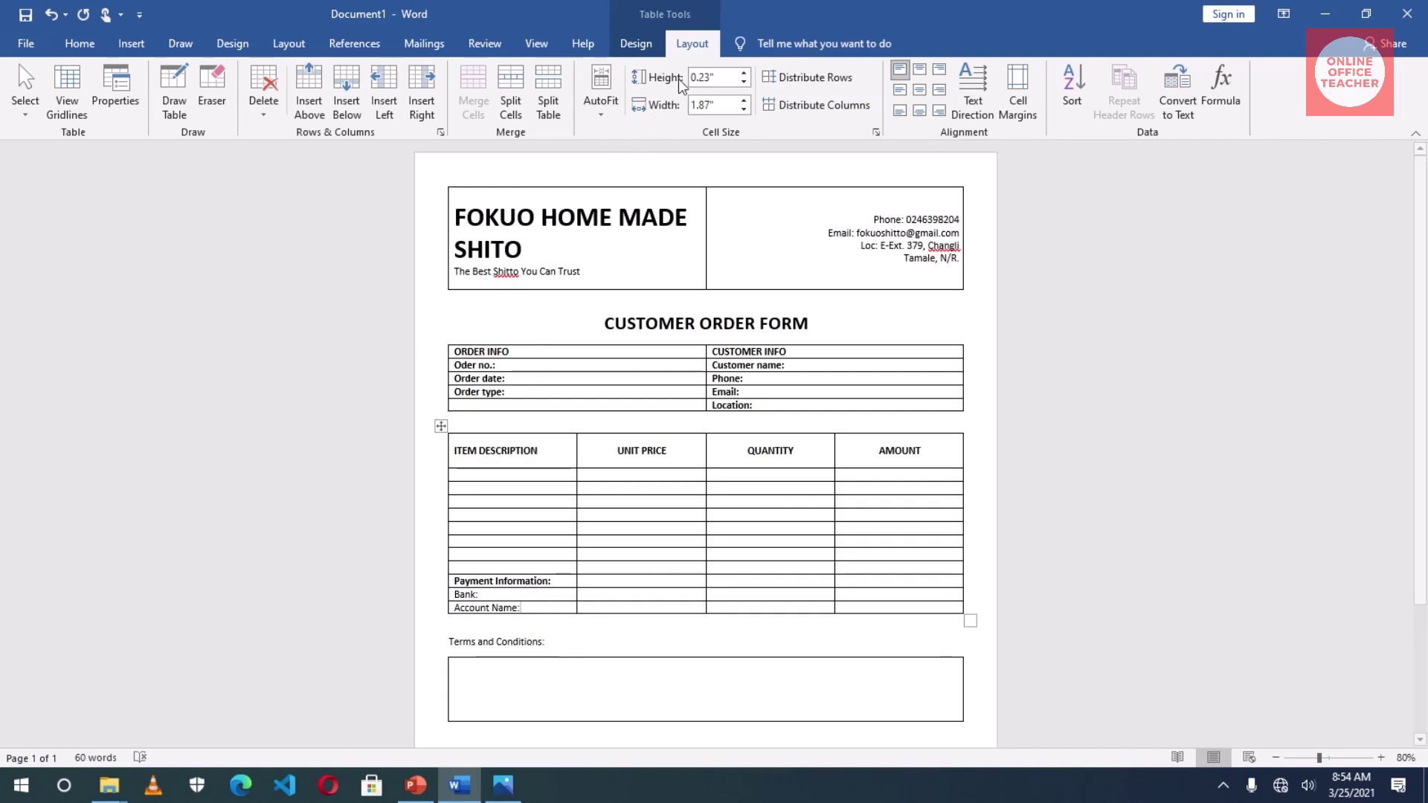
# - Insert a new row below Account Name: and label its first cell Account Number:
pyautogui.click(347, 99)
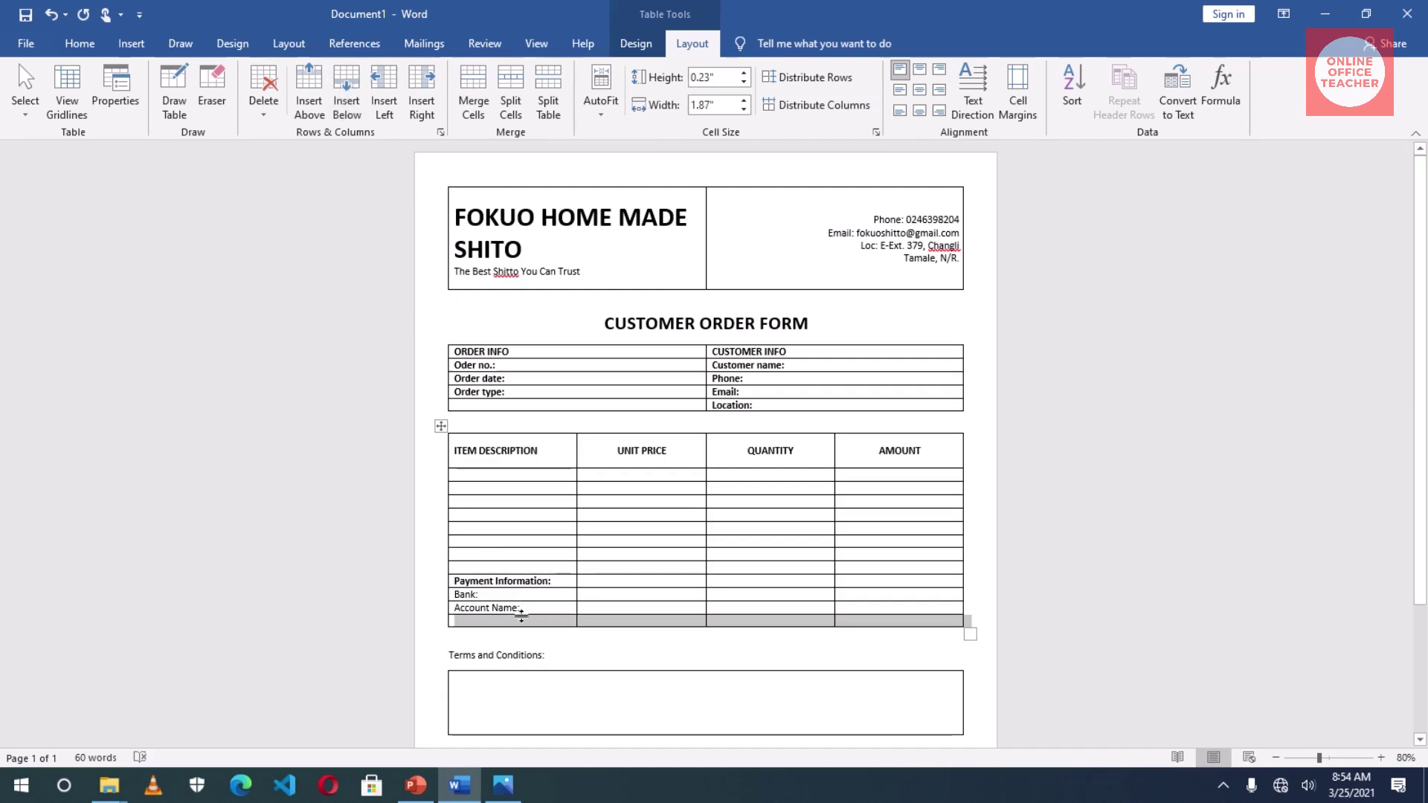
pyautogui.click(498, 623)
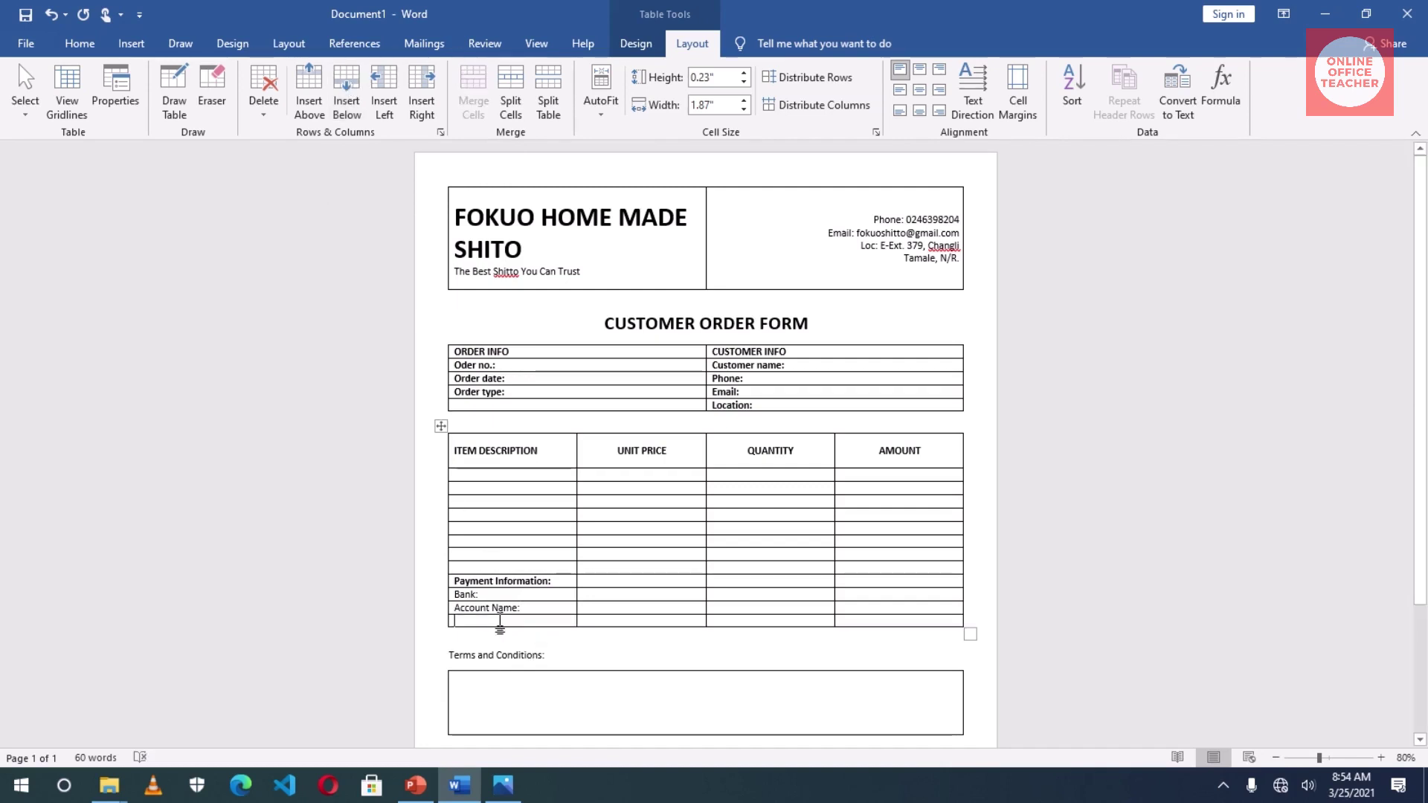
pyautogui.write('account')
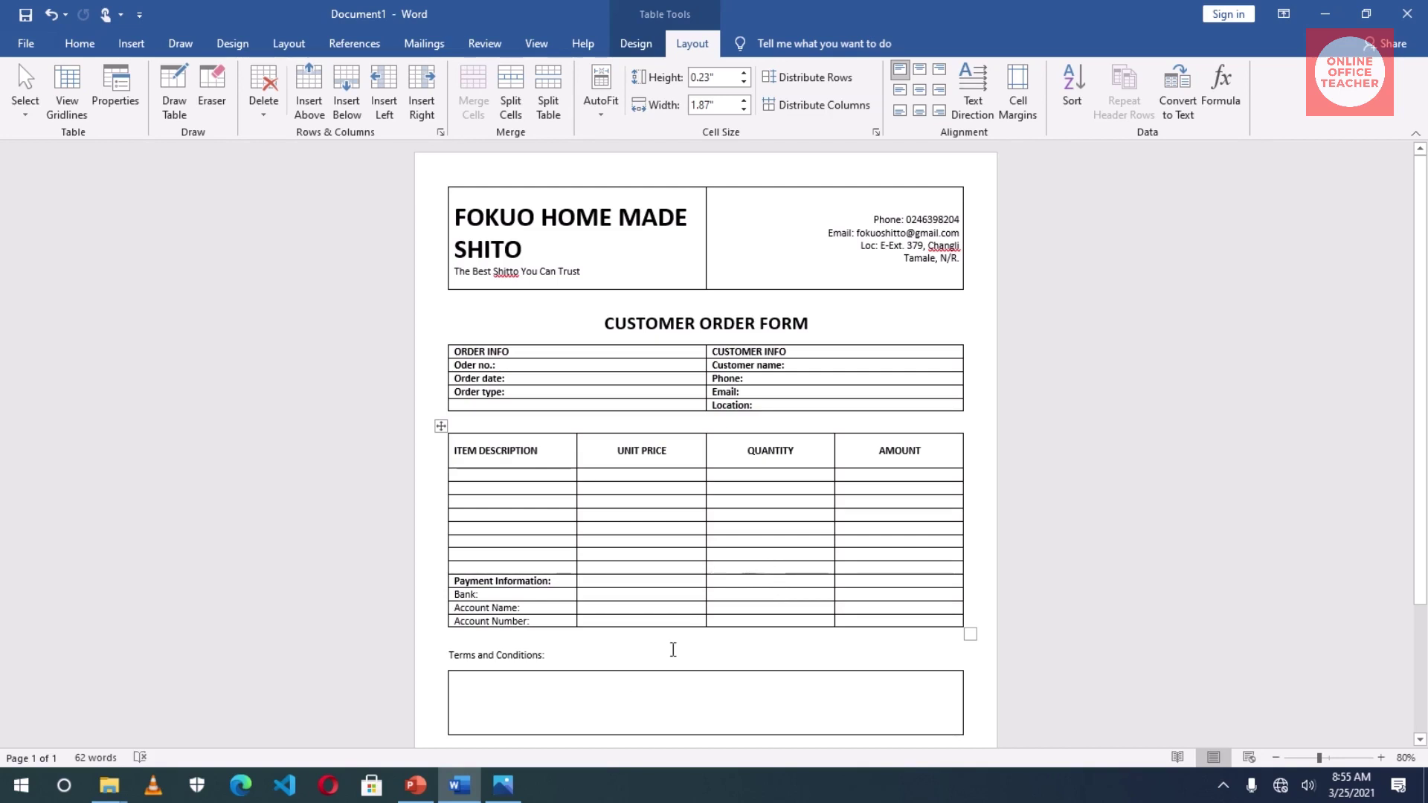
pyautogui.click(806, 567)
# - Enter Subtotal:, Discount (10%), VAT and GRAND TOTAL labels down the Quantity column
pyautogui.write('sub')
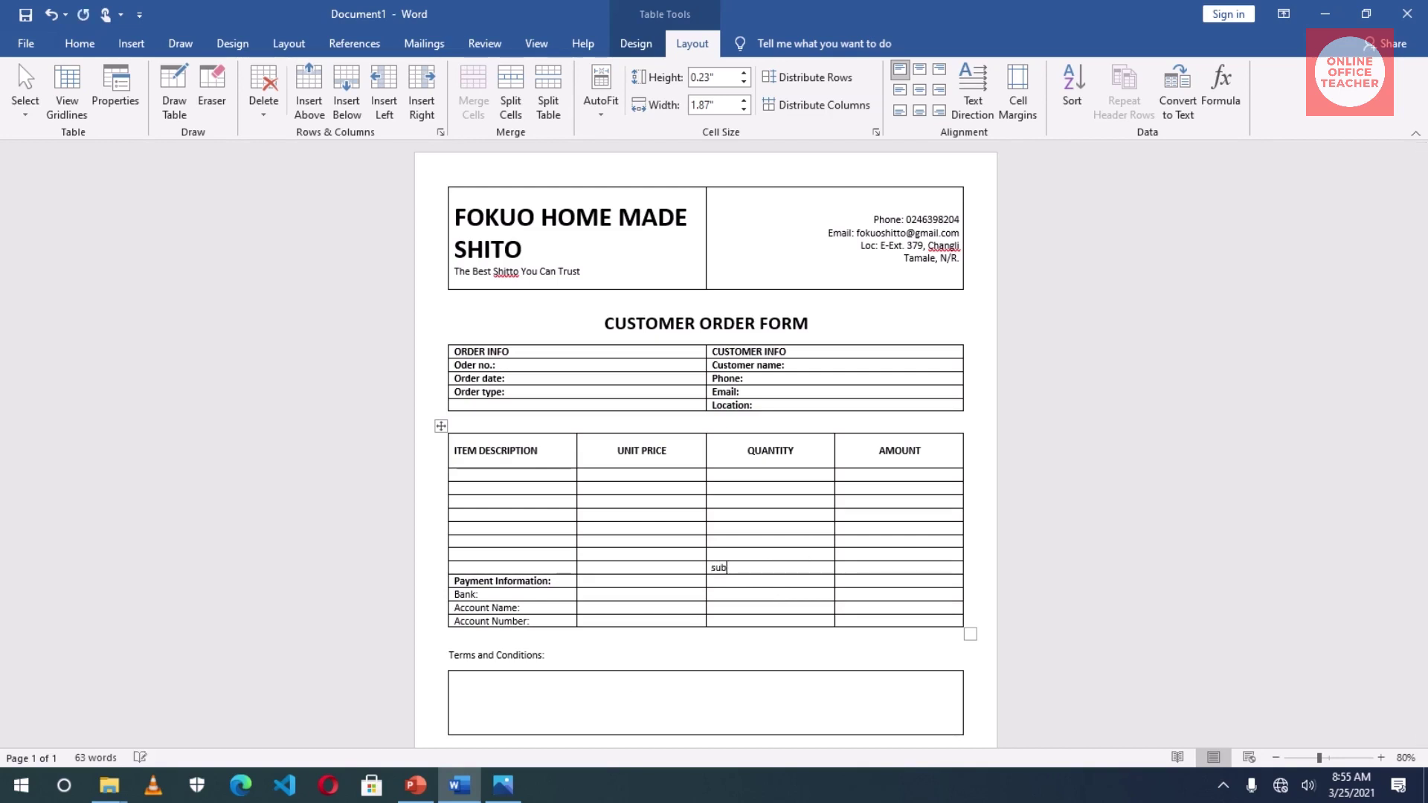
pyautogui.write('total;:')
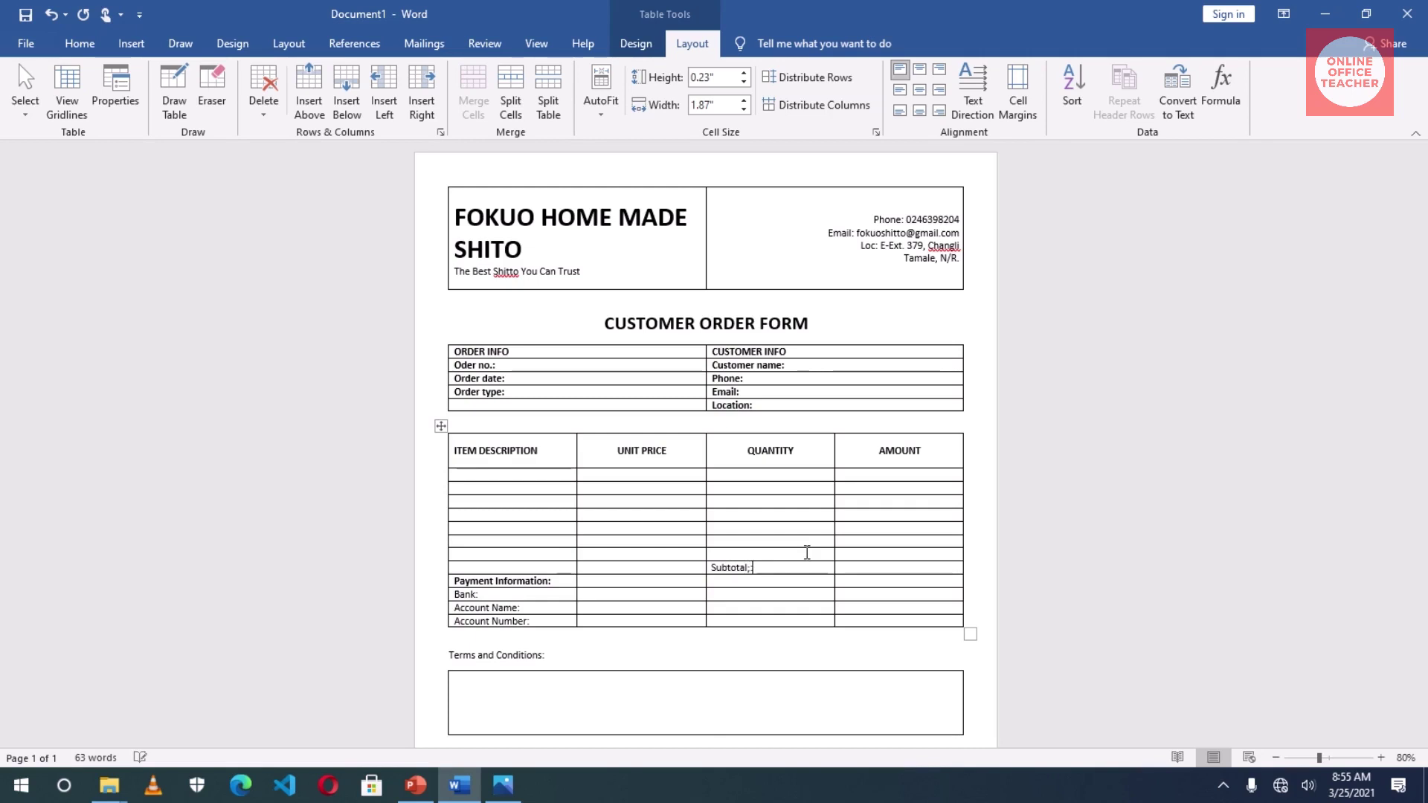
pyautogui.press('BackSpace')
pyautogui.press('BackSpace')
pyautogui.write(':')
pyautogui.press('Down')
pyautogui.write('dis')
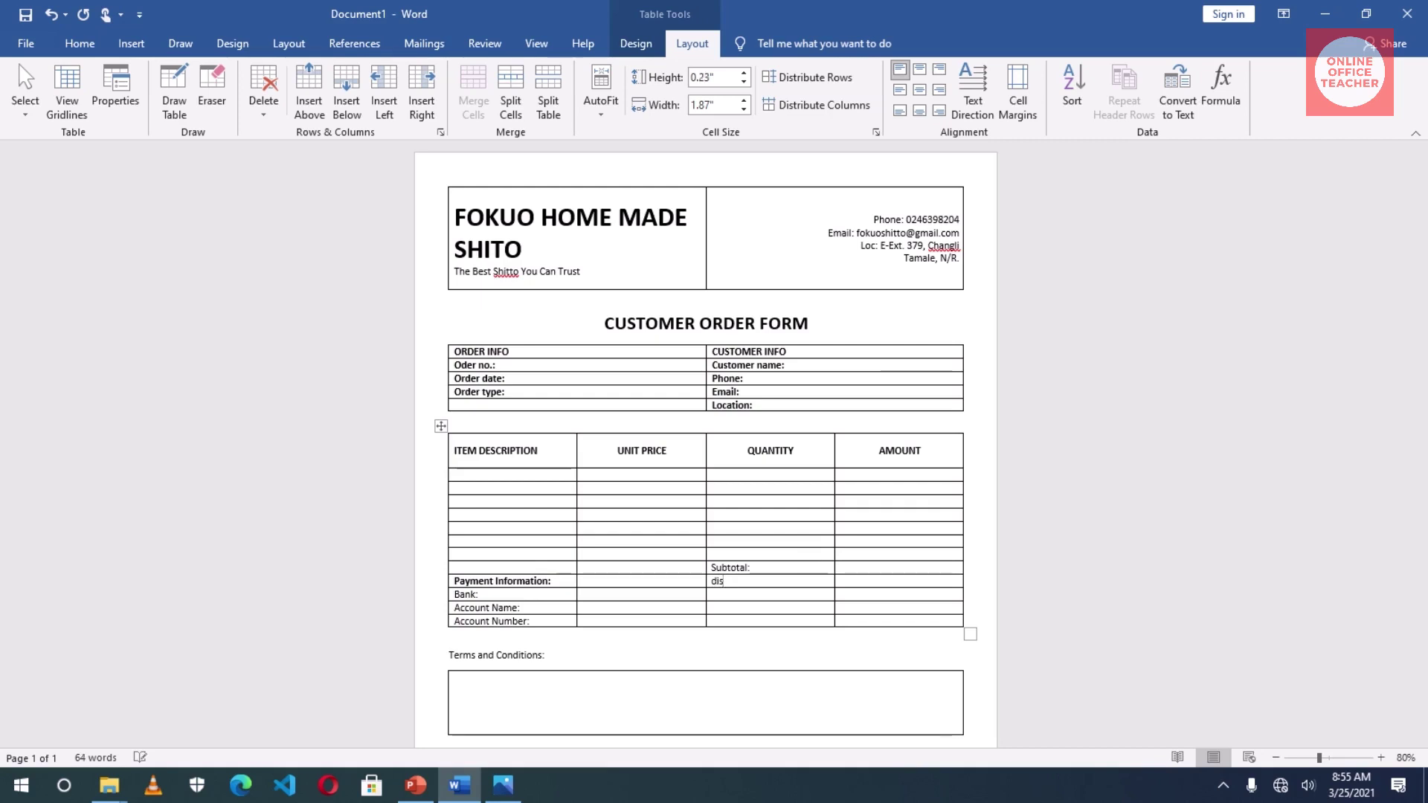
pyautogui.write('count (')
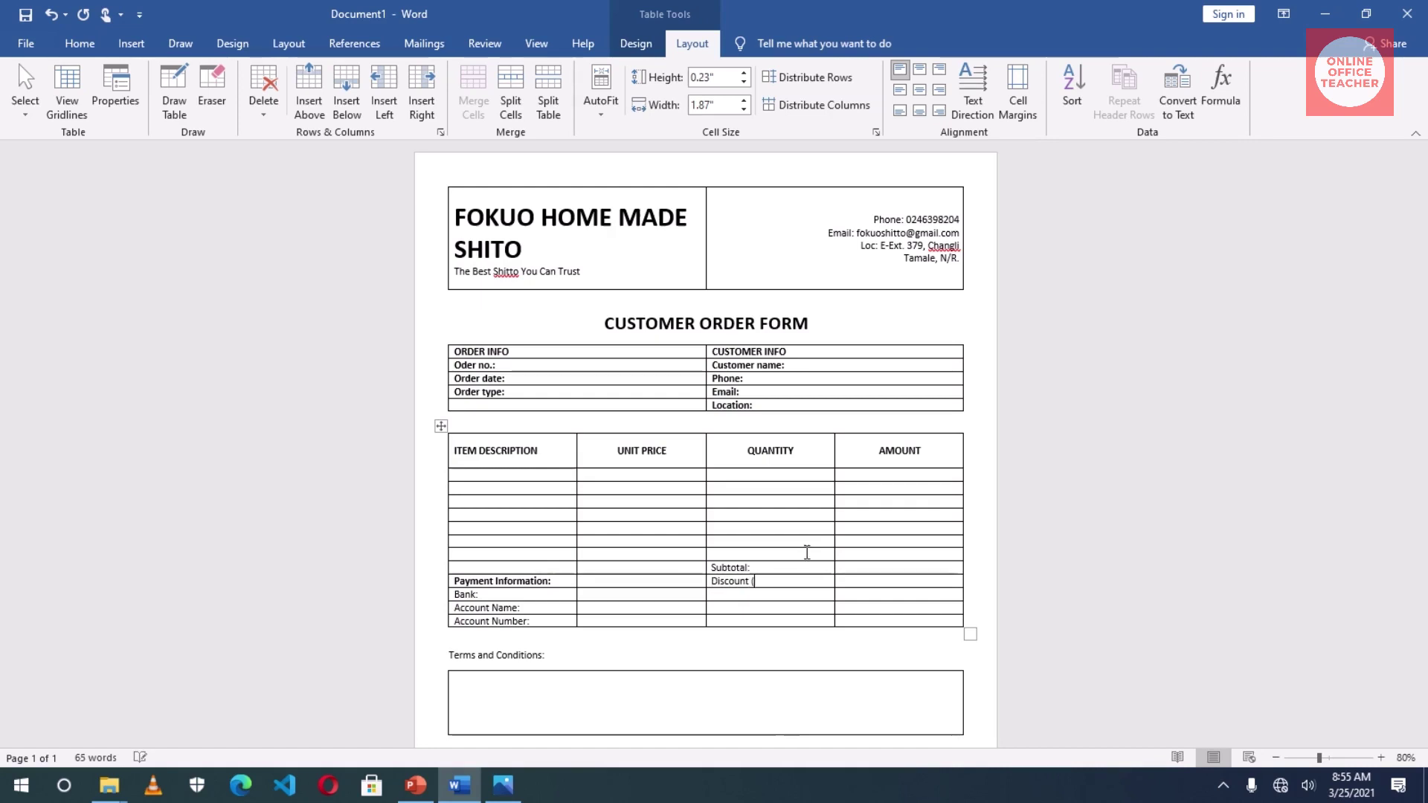
pyautogui.write('10')
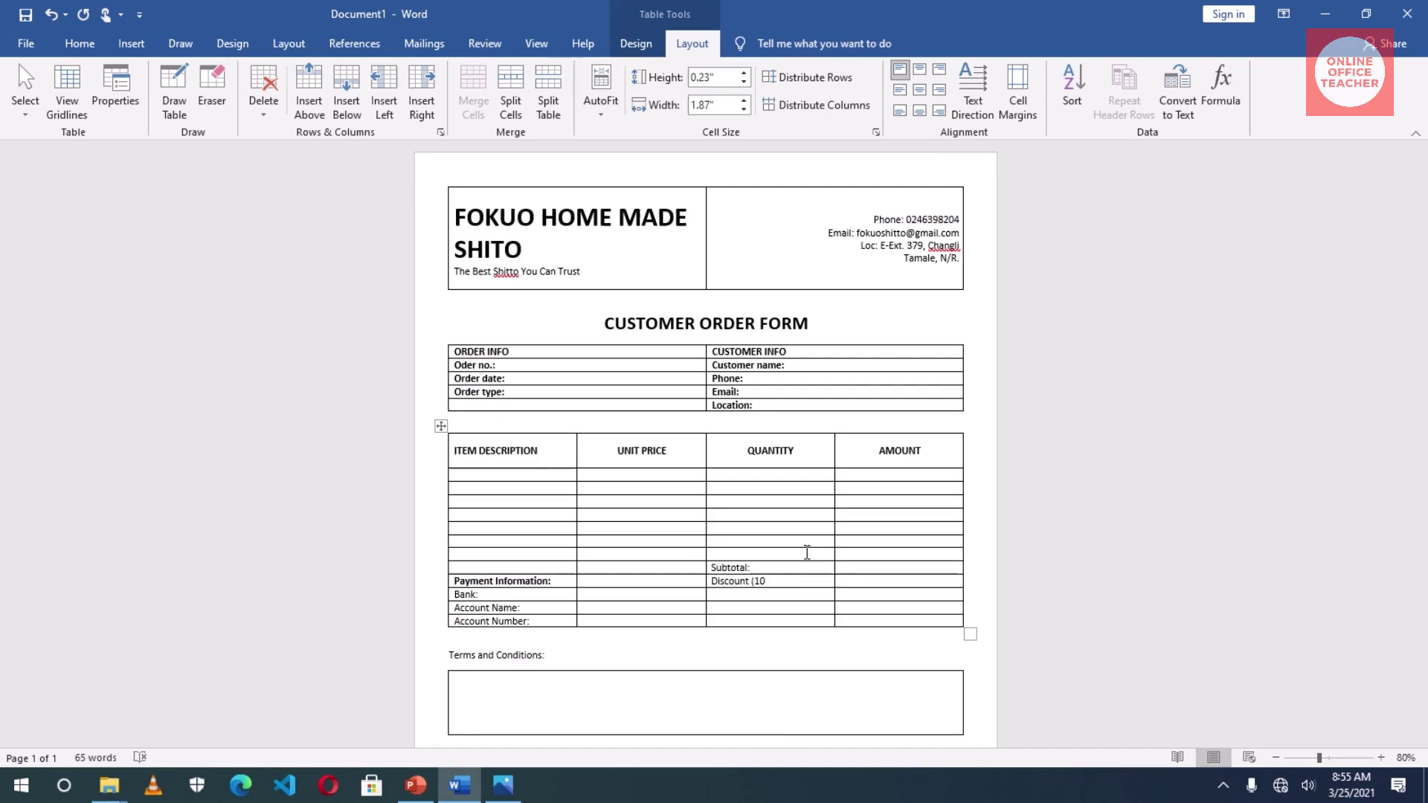
pyautogui.write('%):')
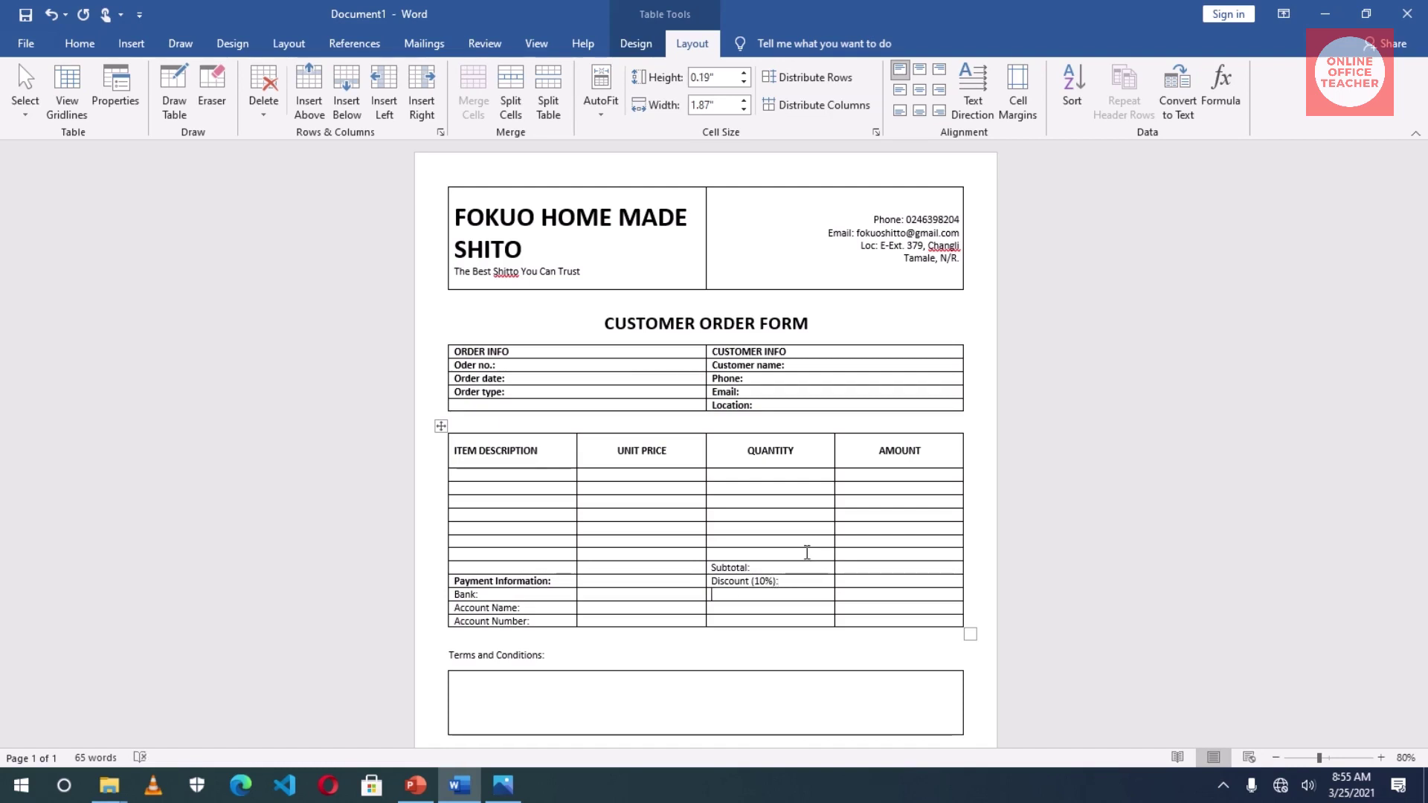
pyautogui.write('VAT')
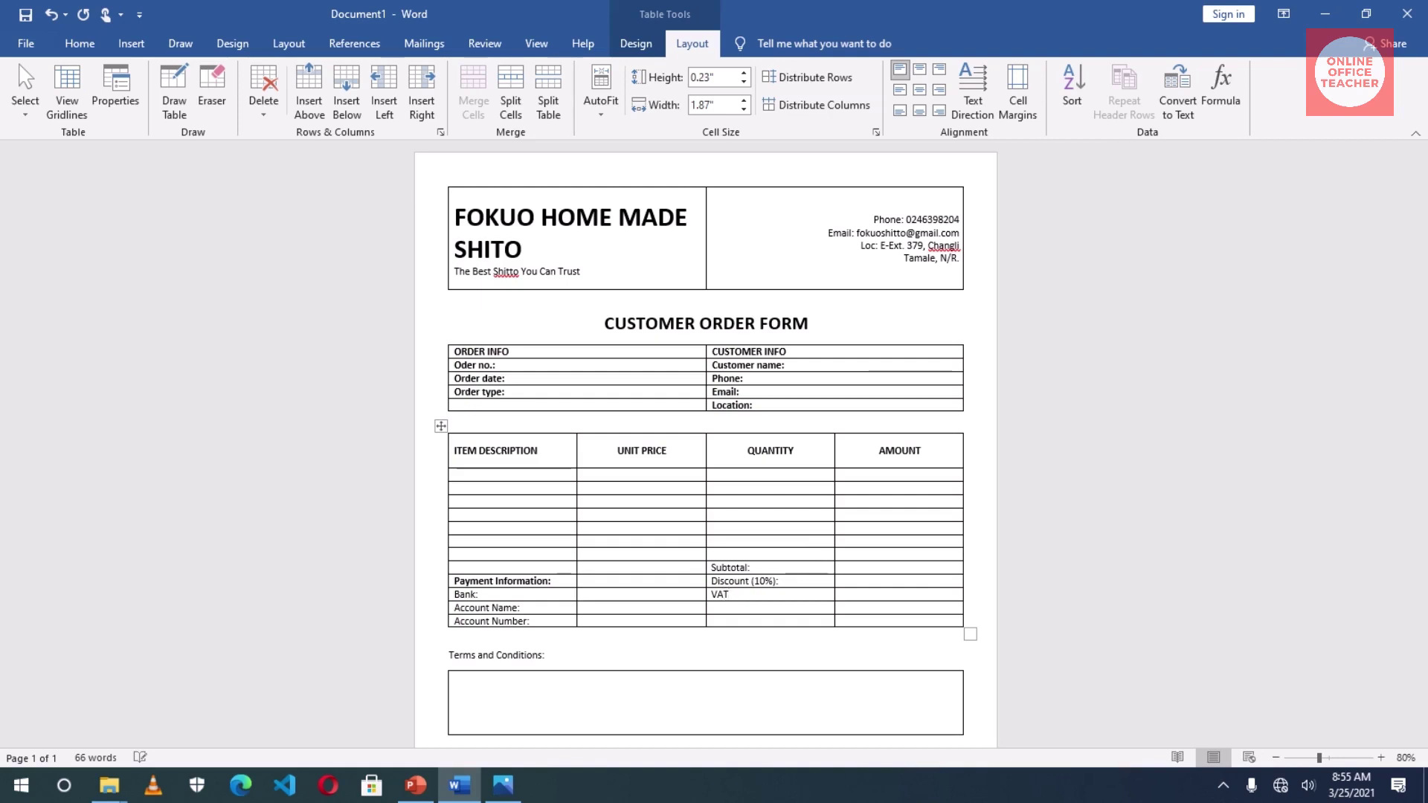
pyautogui.press('Down')
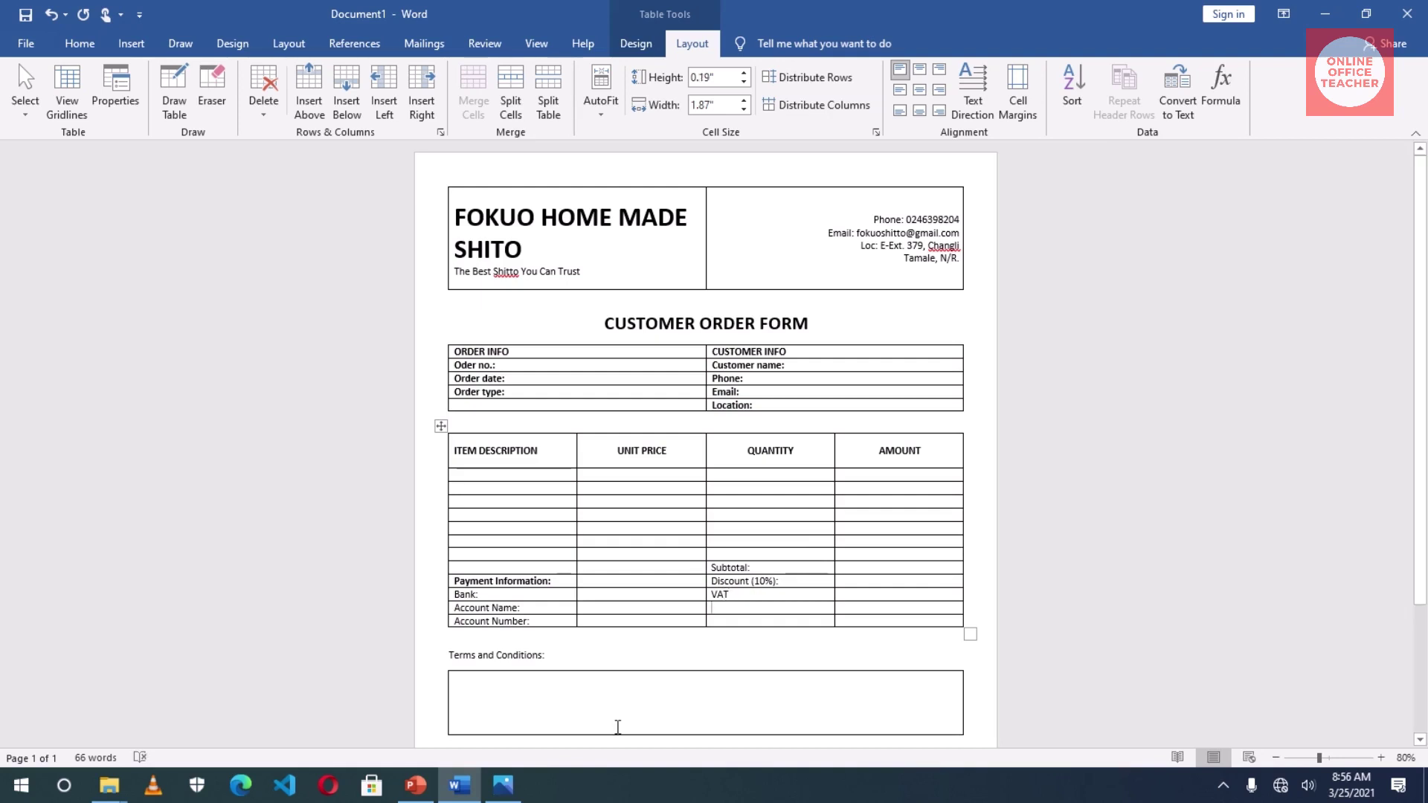
pyautogui.write('GRAN')
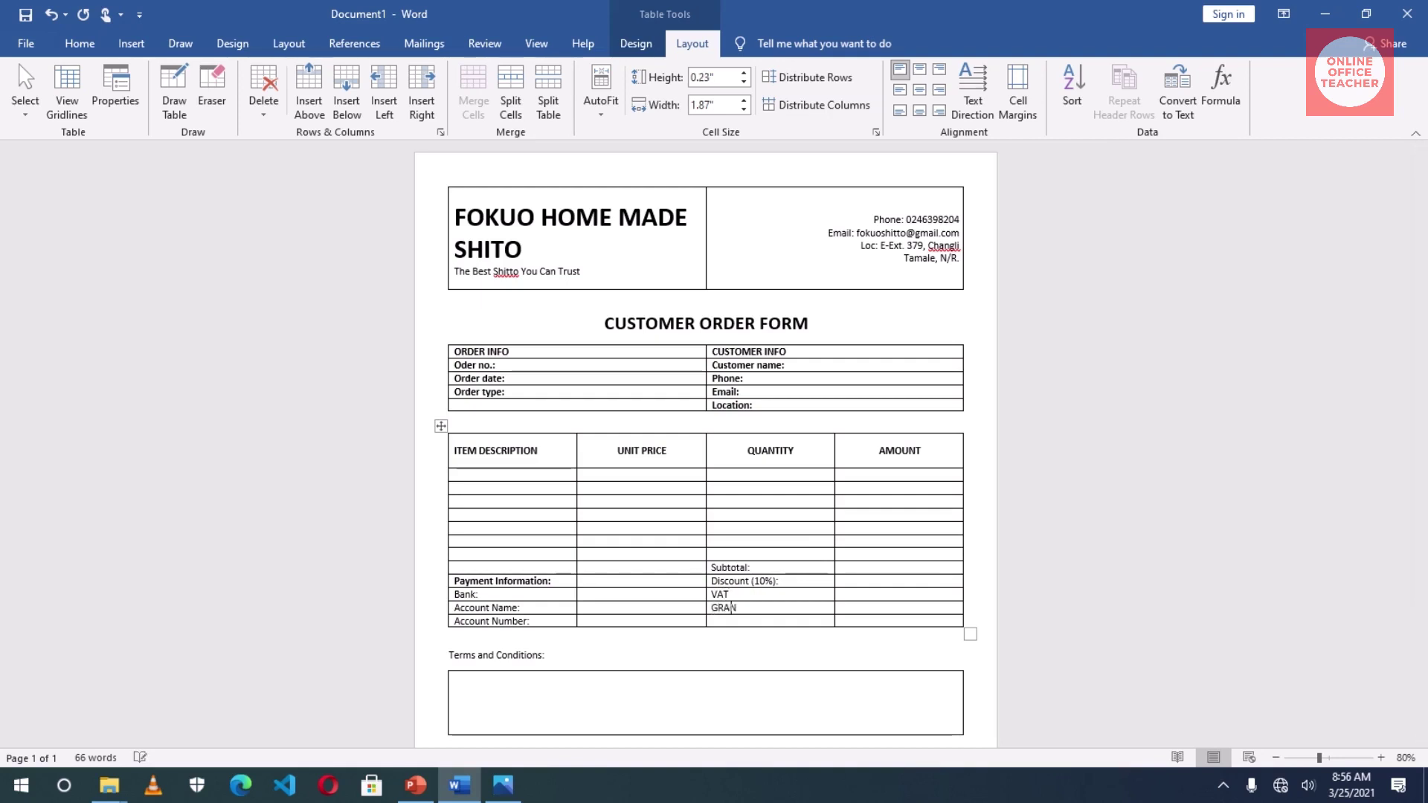
pyautogui.write('D TOTQAL')
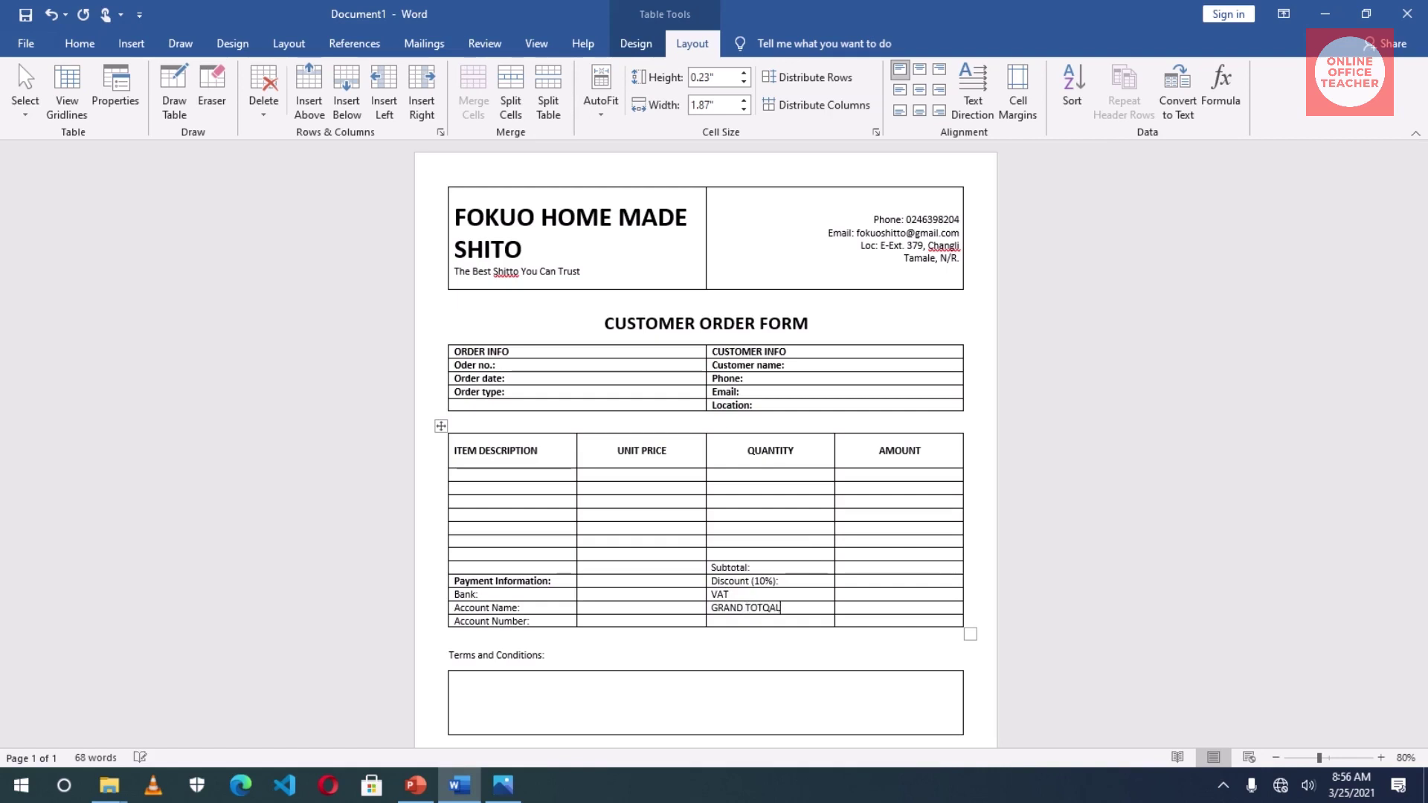
pyautogui.press('BackSpace')
pyautogui.press('BackSpace')
pyautogui.press('BackSpace')
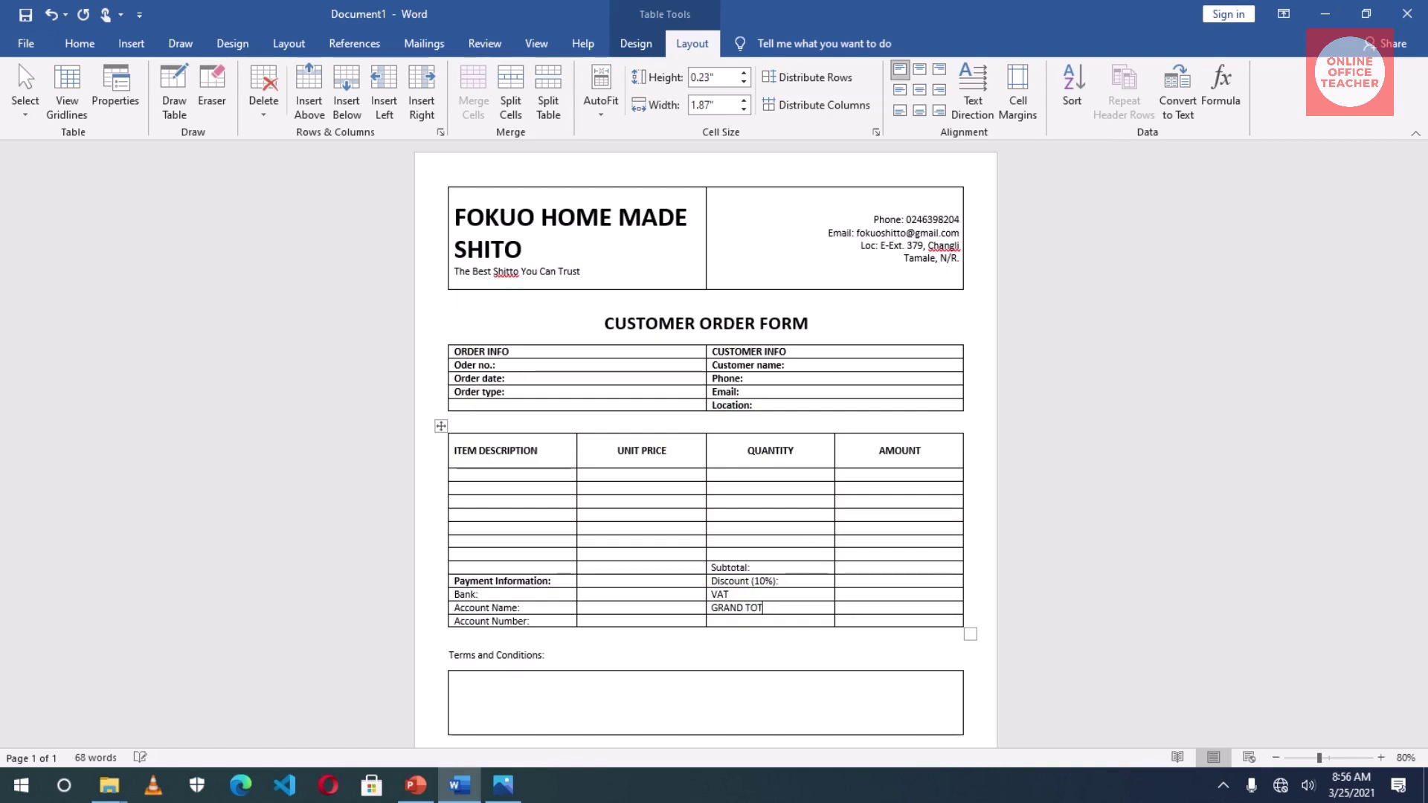
pyautogui.write('AL')
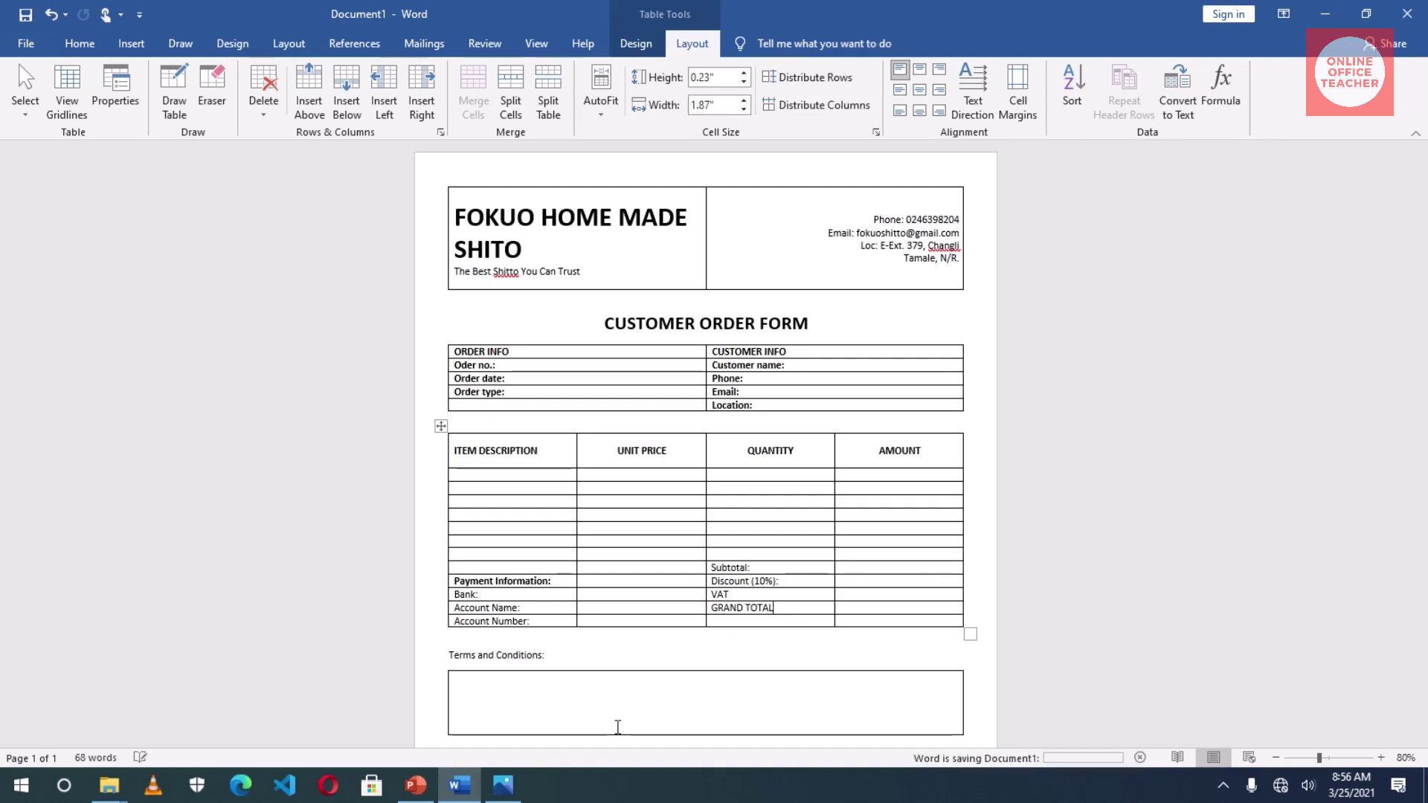
# - Enter 0.00 as the Subtotal amount and paste it into the Discount, VAT and GRAND TOTAL amounts
pyautogui.click(882, 568)
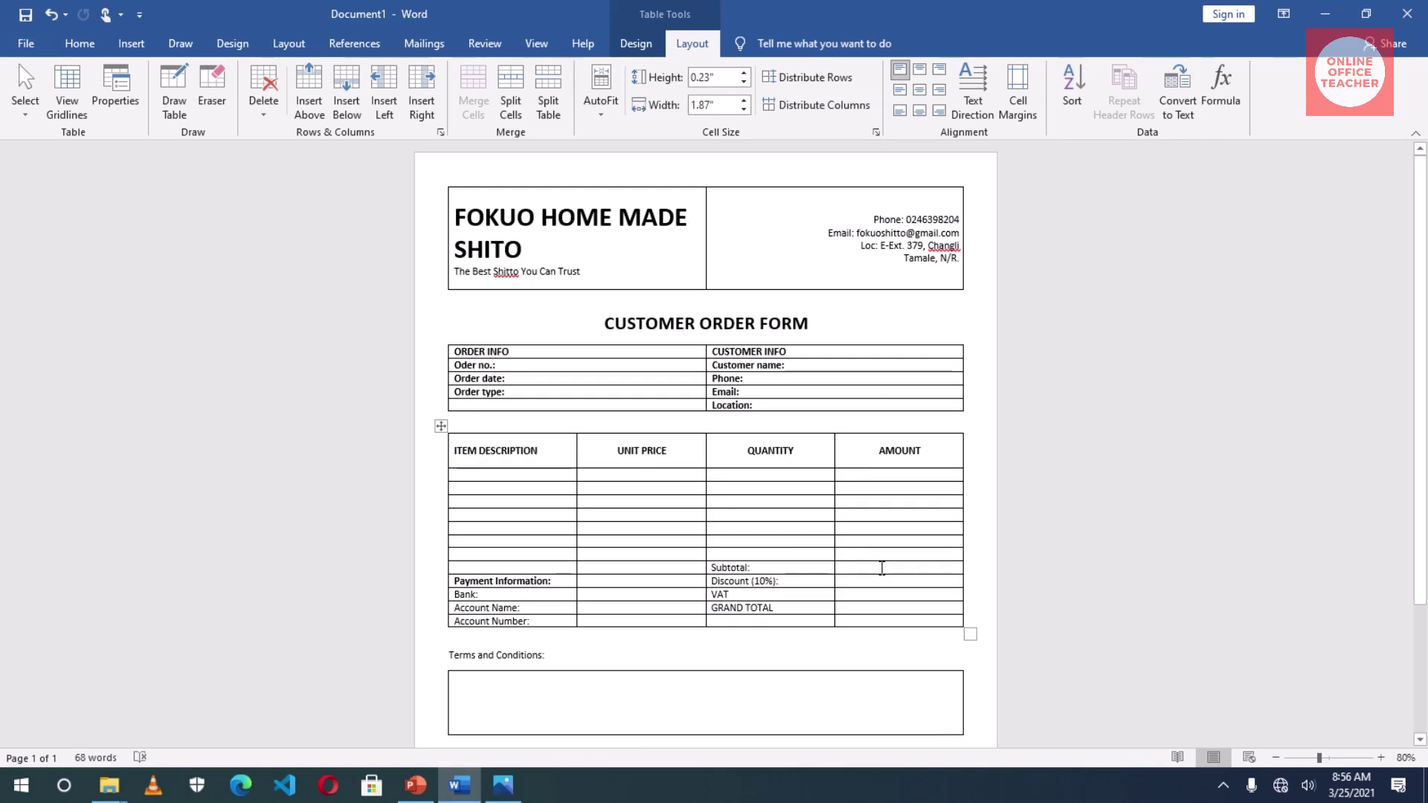
pyautogui.write('0.')
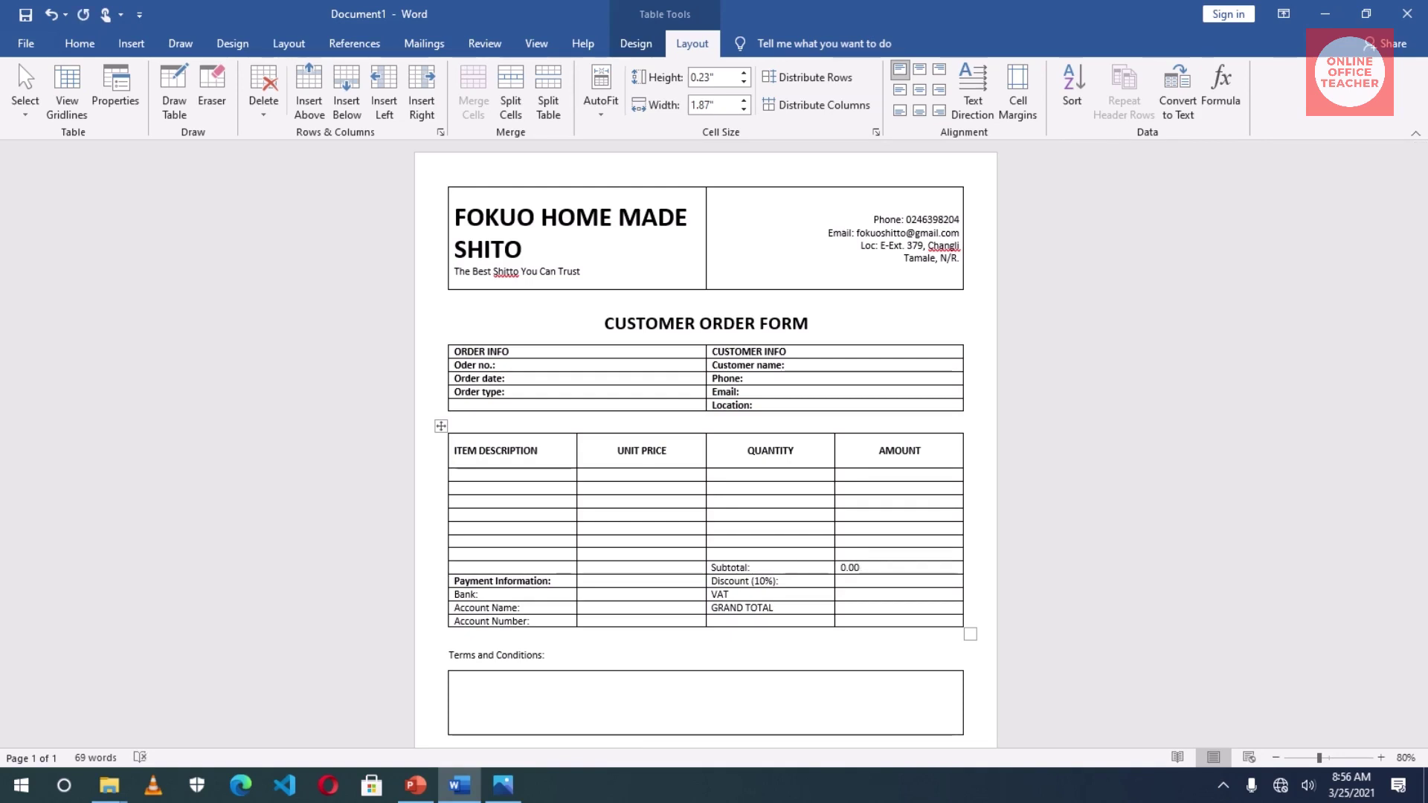
pyautogui.doubleClick(861, 568)
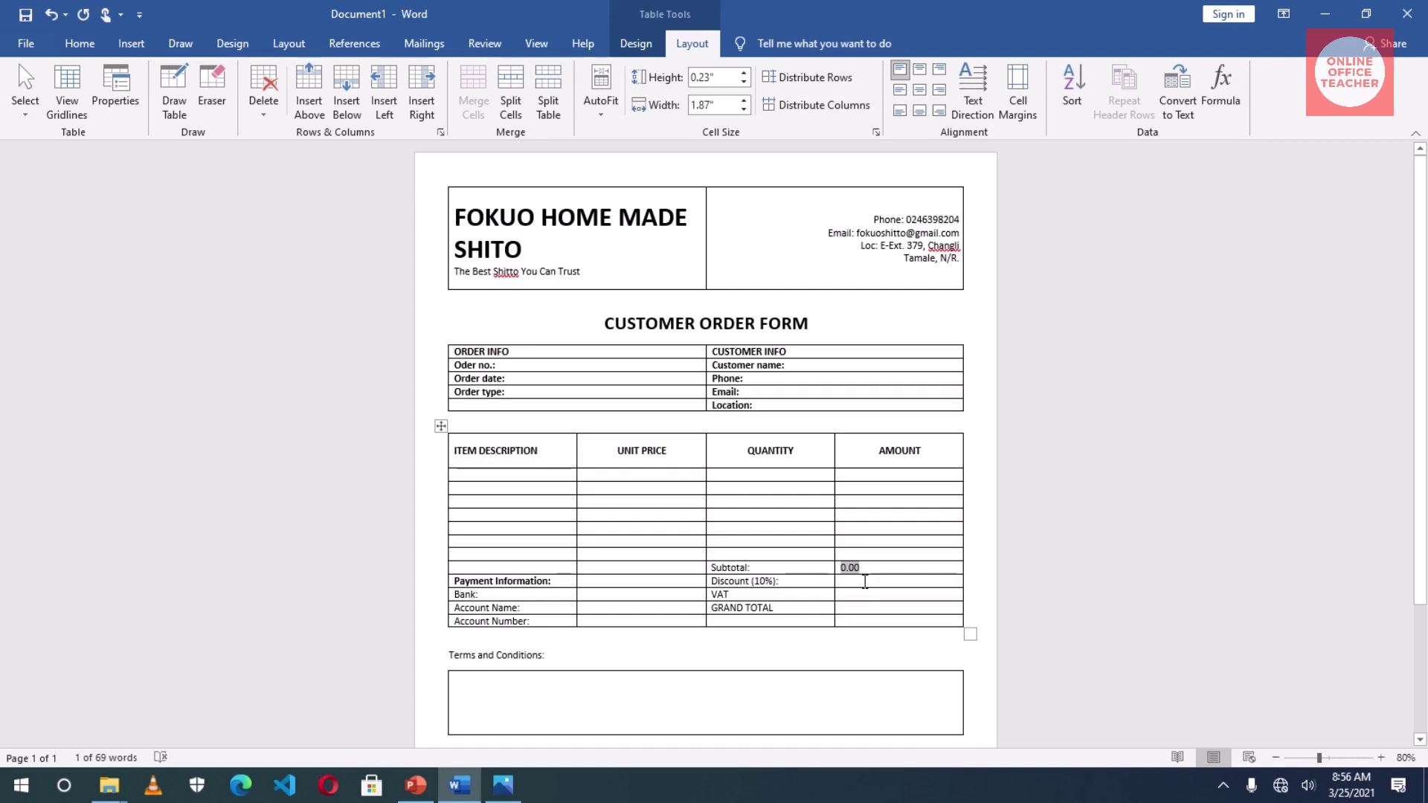
pyautogui.moveTo(864, 582); pyautogui.dragTo(873, 603)
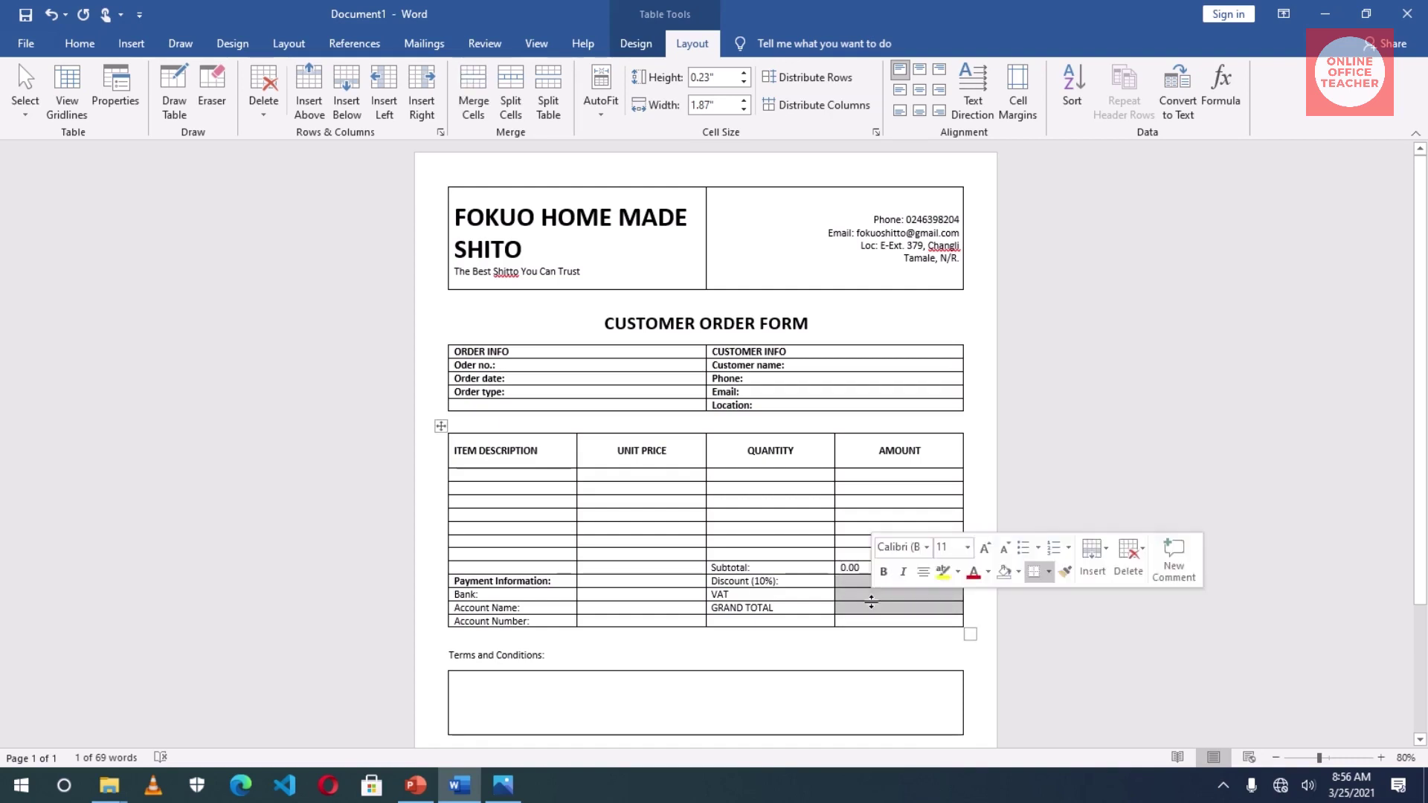
pyautogui.write('0.00 0.00 0.00')
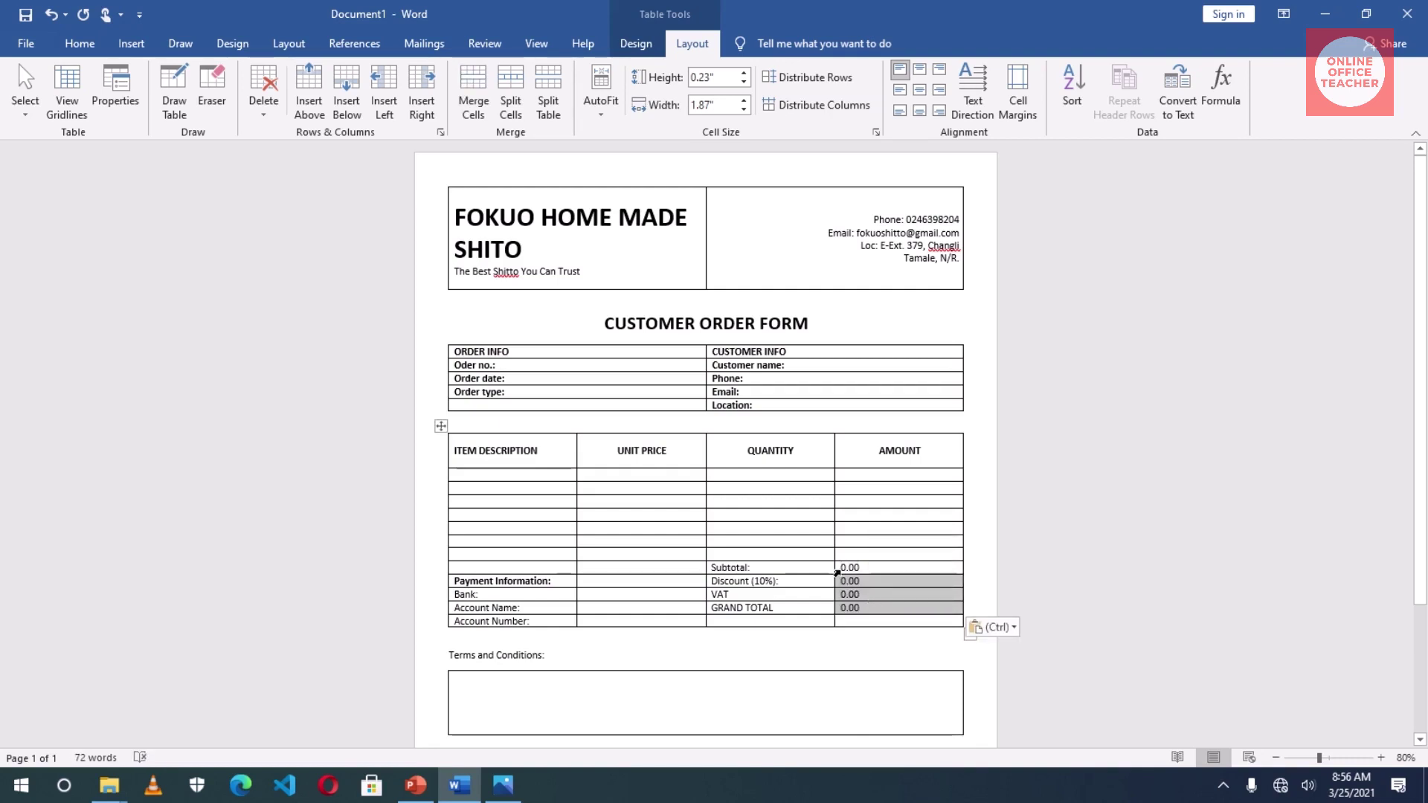
pyautogui.moveTo(839, 570); pyautogui.dragTo(869, 610)
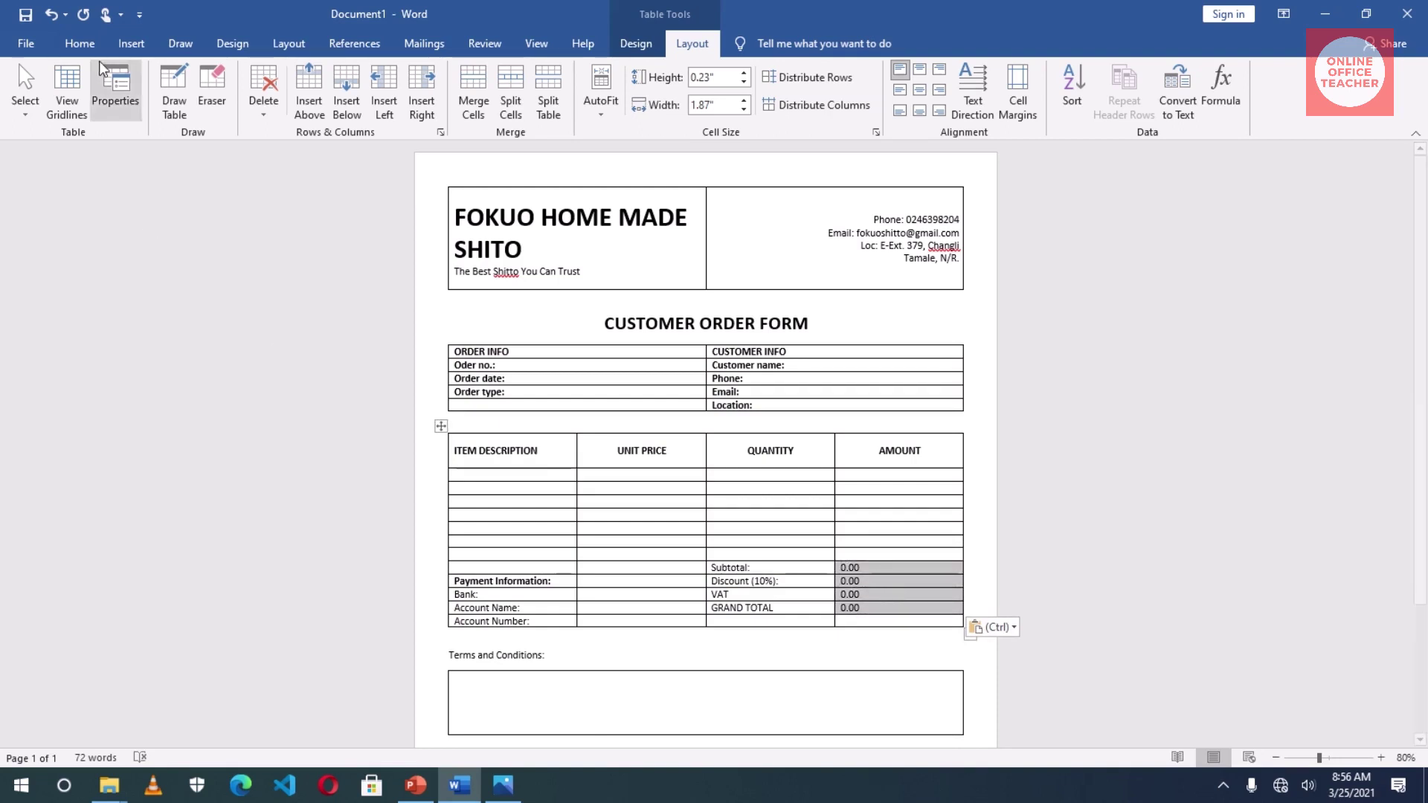
# - Right-align the 0.00 amounts and bold the totals rows and the Bank, Account Name, Account Number labels
pyautogui.click(80, 44)
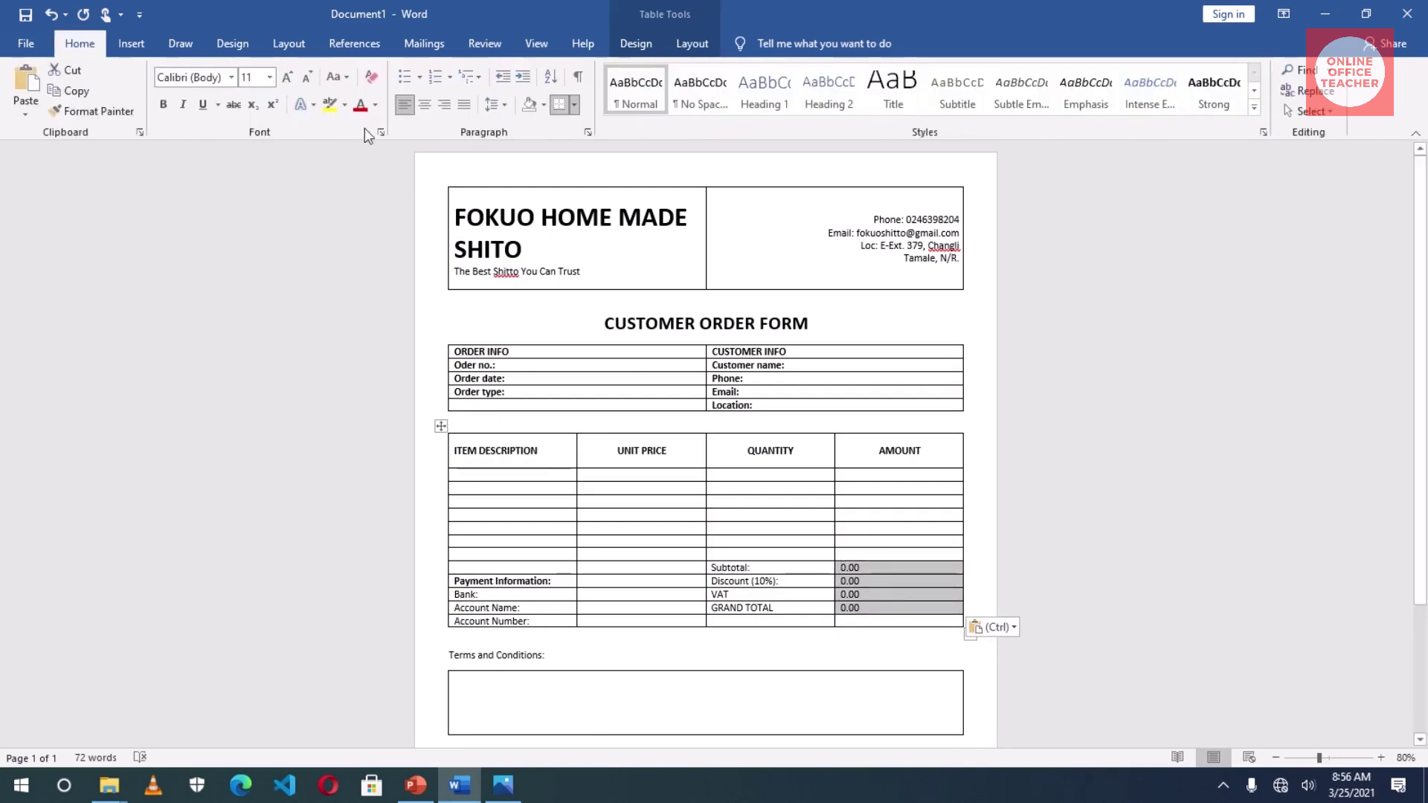
pyautogui.click(444, 104)
pyautogui.moveTo(715, 571); pyautogui.dragTo(904, 611)
pyautogui.click(926, 578)
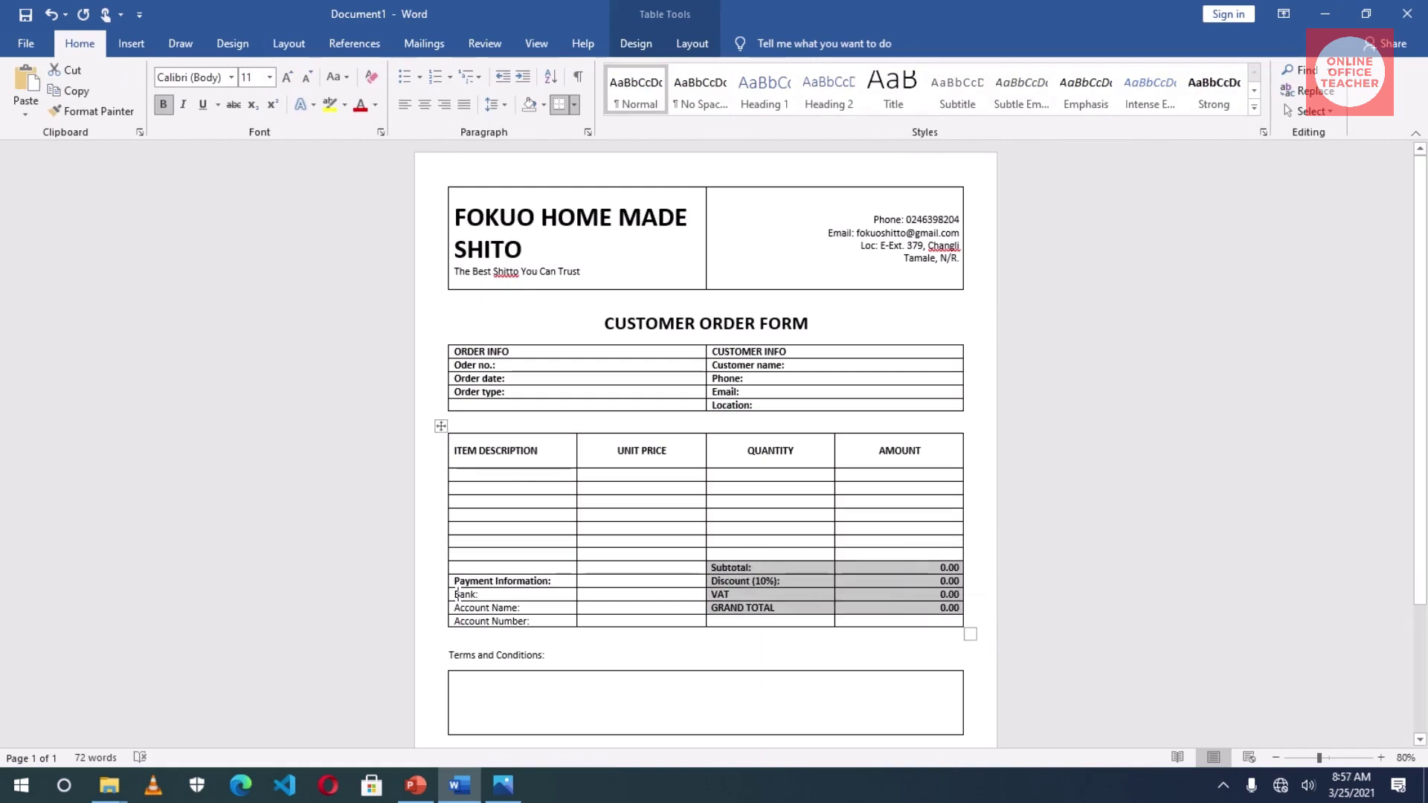
pyautogui.moveTo(456, 593); pyautogui.dragTo(521, 622)
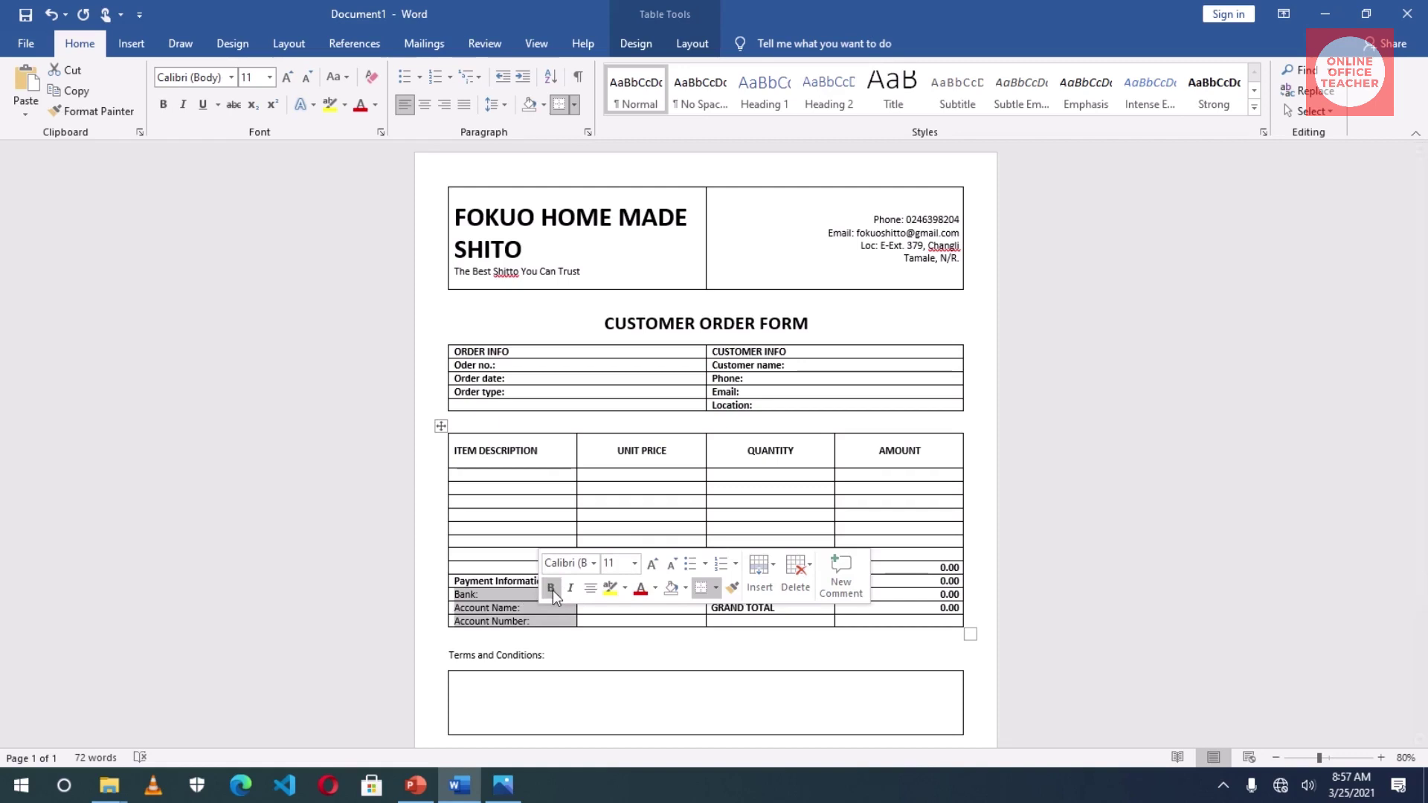
pyautogui.click(552, 591)
pyautogui.click(538, 592)
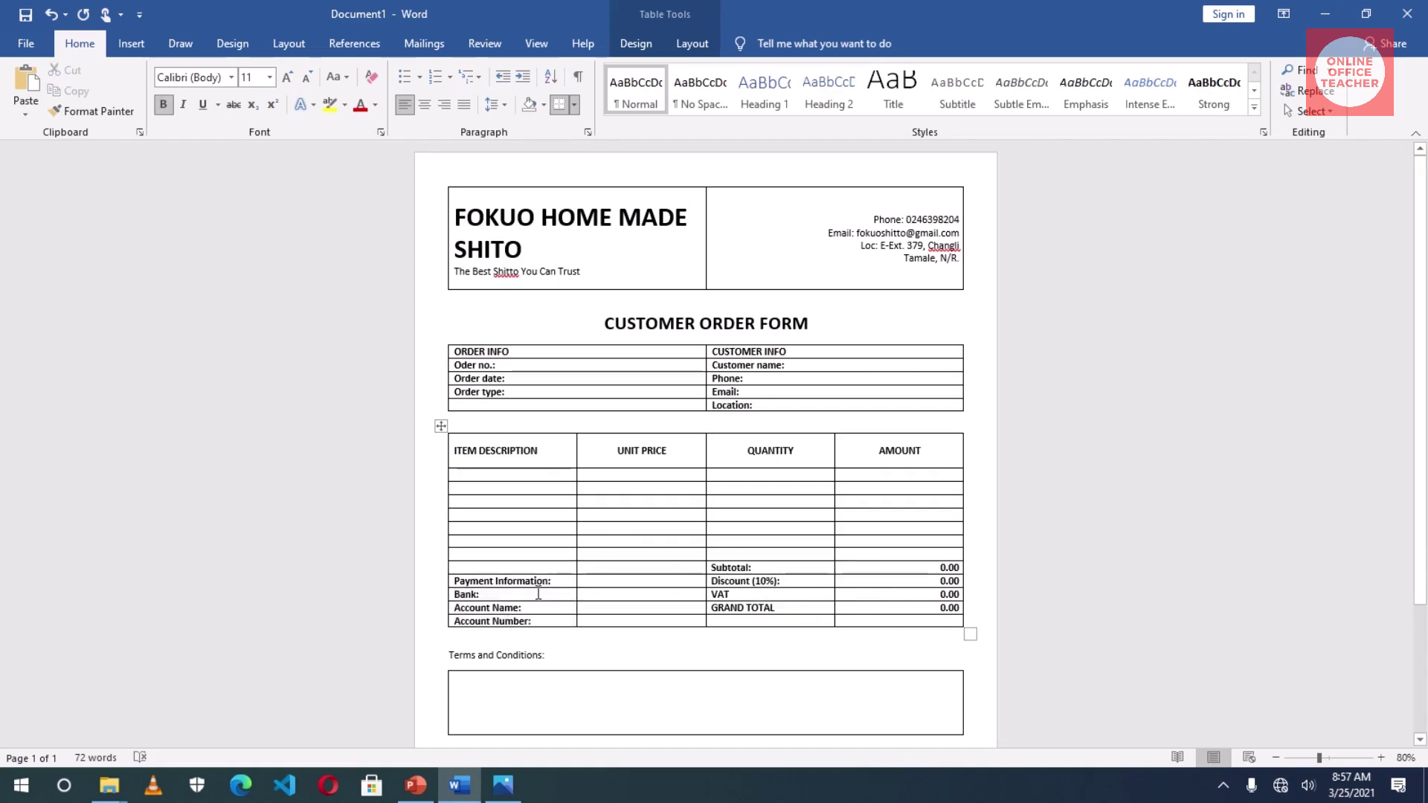
# - Change the payment heading to PAYMENT INFORMATION: and bold the Terms and Conditions: label
pyautogui.moveTo(559, 581); pyautogui.dragTo(455, 582)
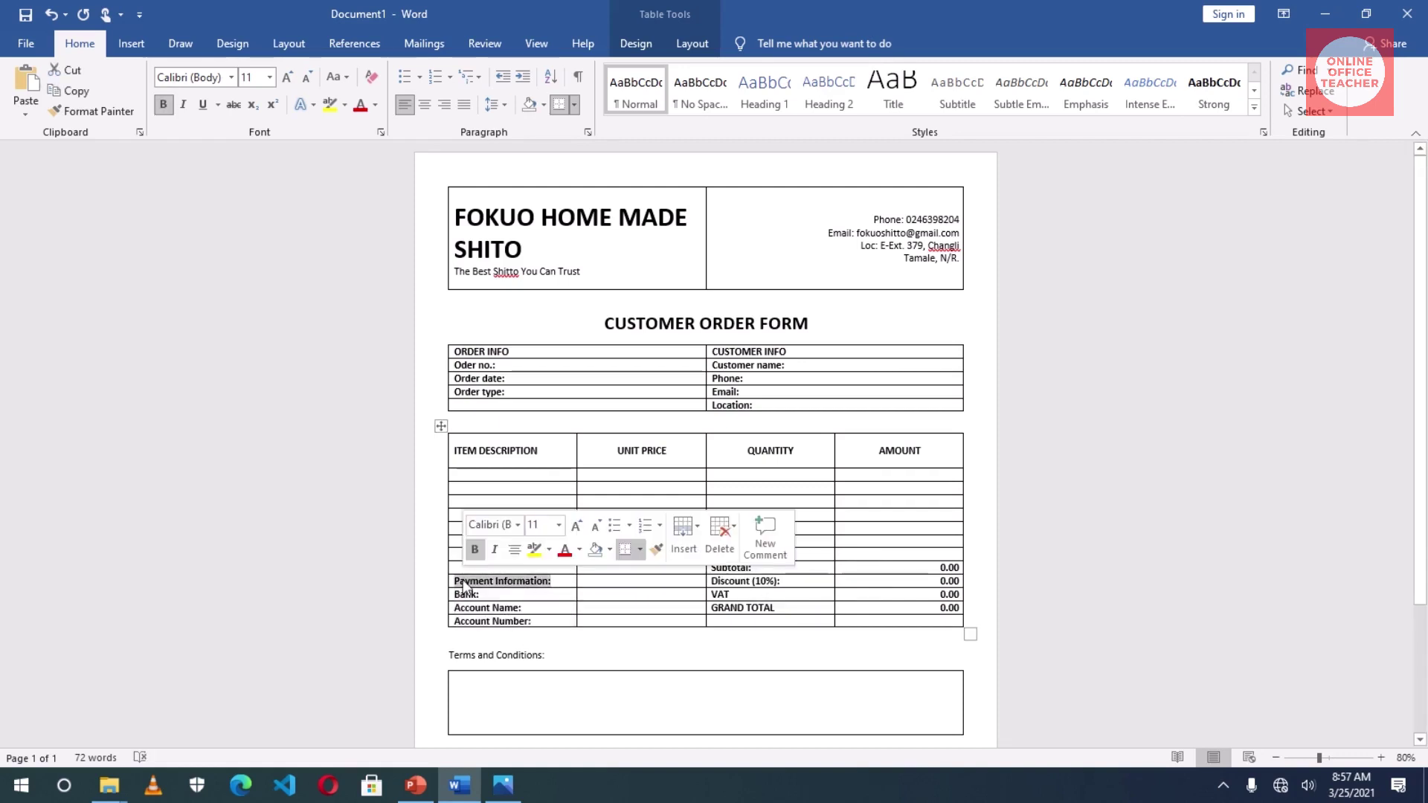
pyautogui.click(335, 75)
pyautogui.click(382, 142)
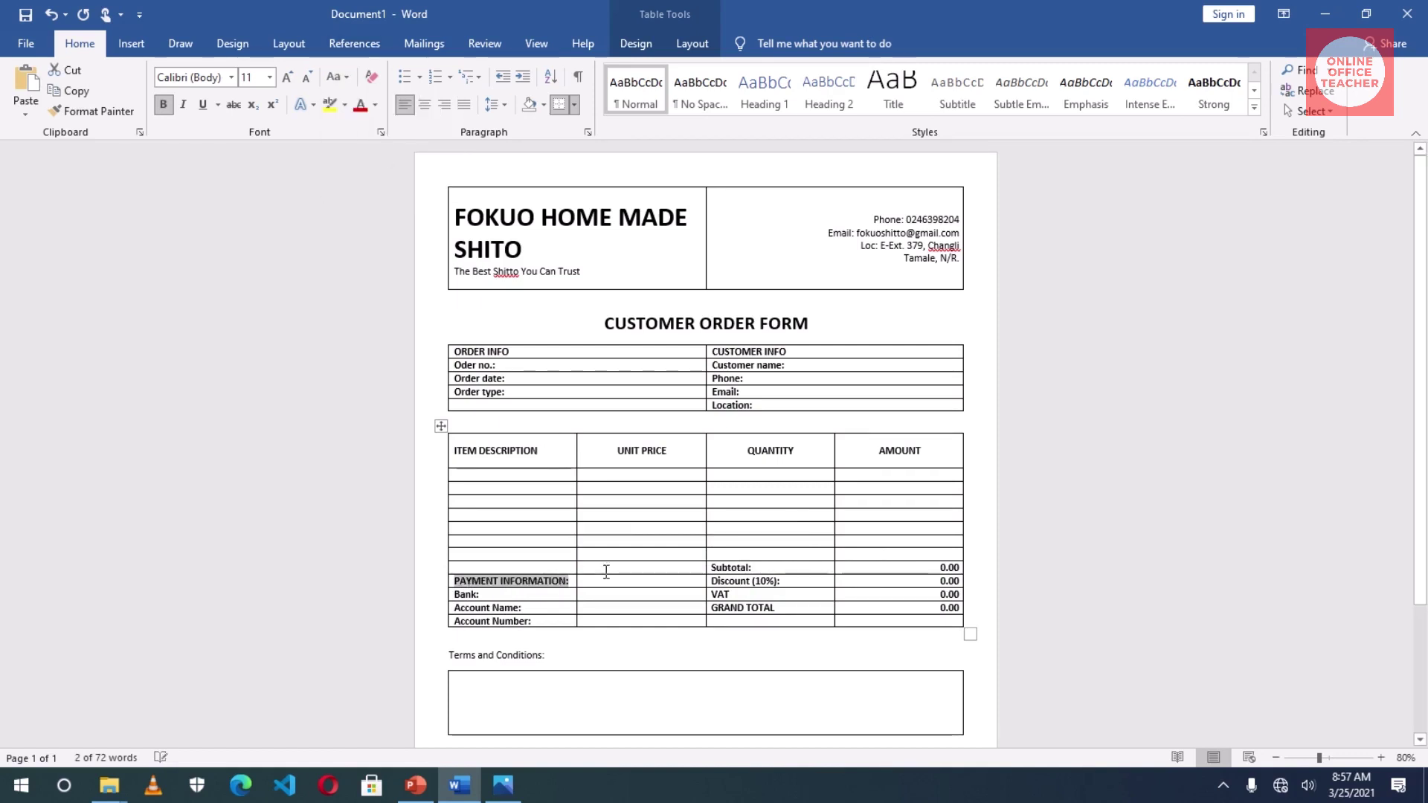
pyautogui.scroll(-3, 621, 567)
pyautogui.moveTo(563, 558); pyautogui.dragTo(461, 557)
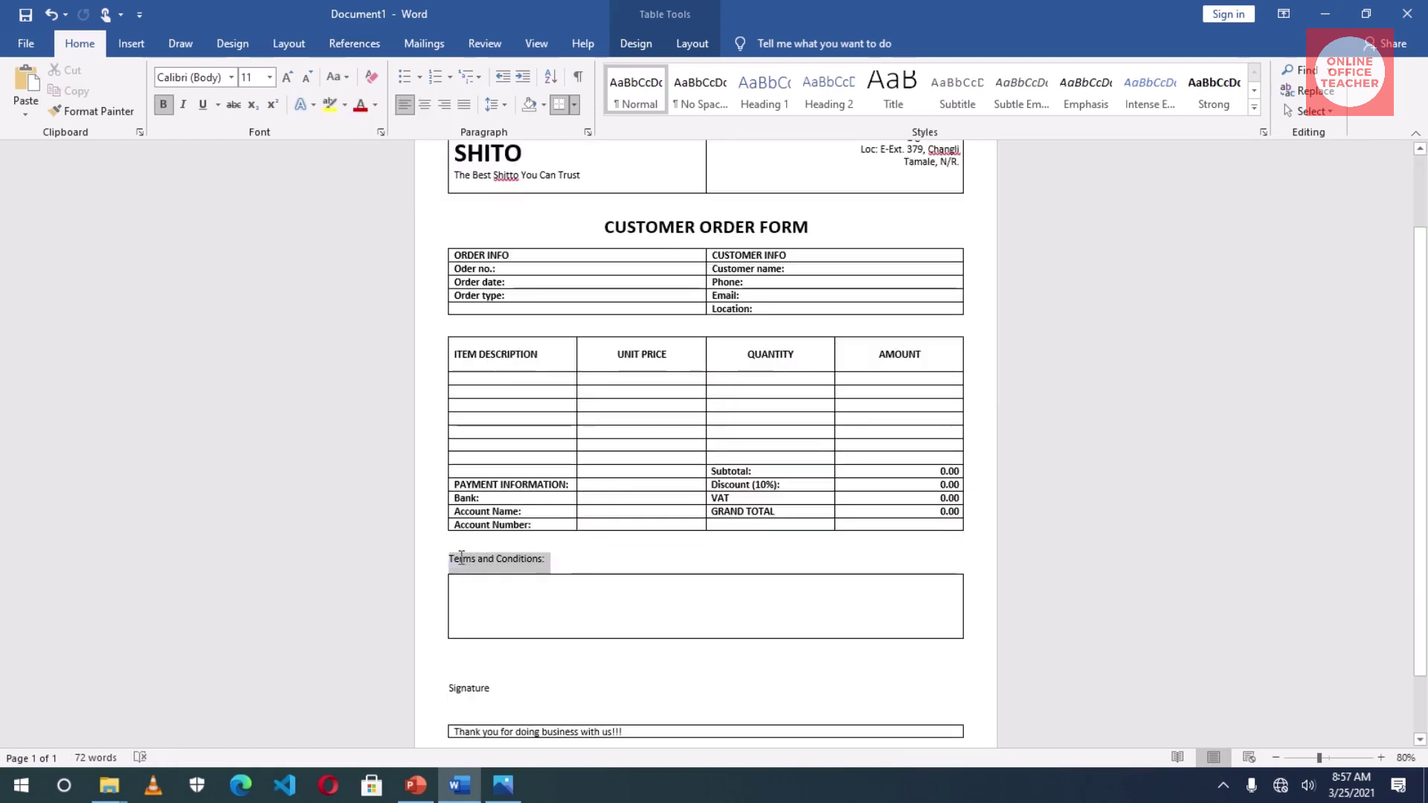
pyautogui.click(162, 104)
pyautogui.scroll(-1, 555, 657)
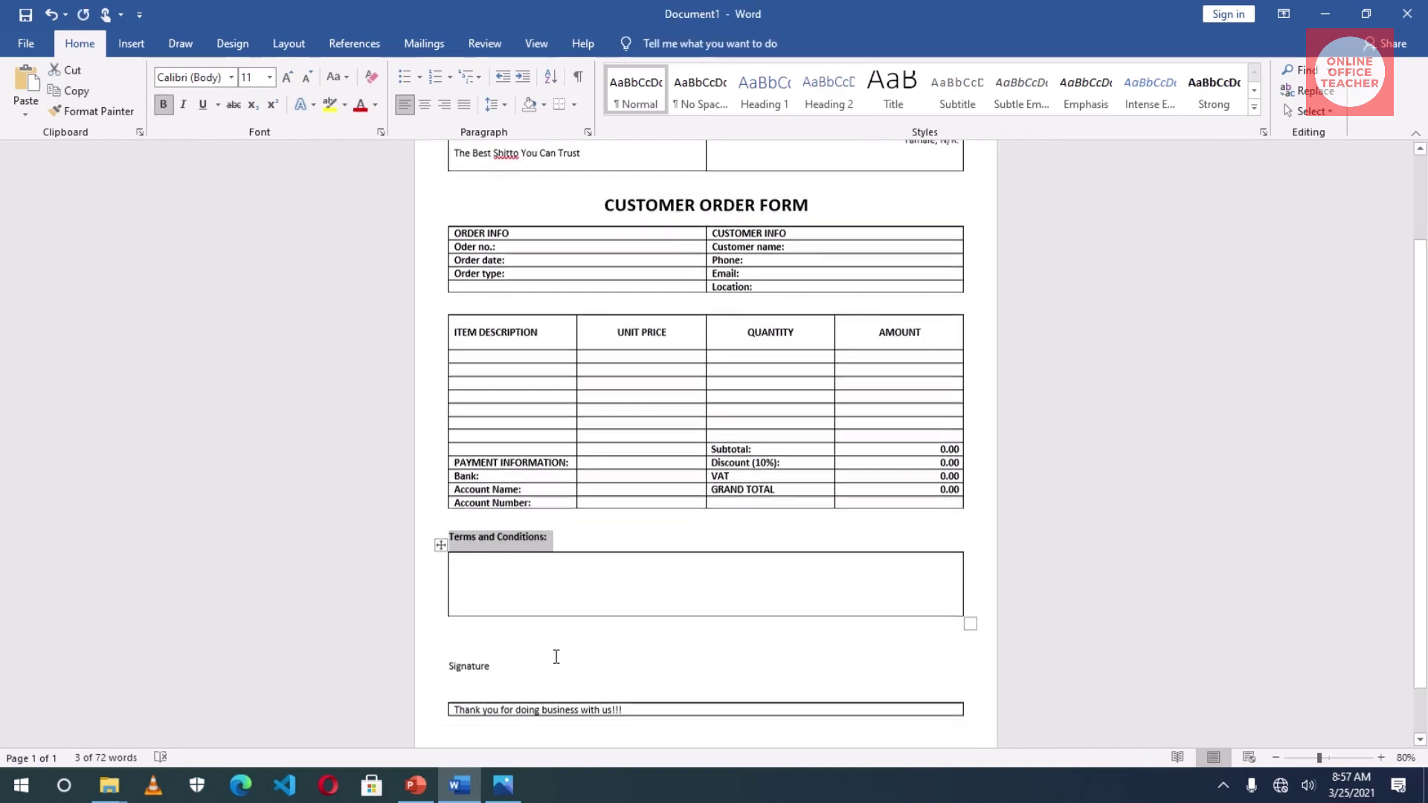
pyautogui.scroll(-1, 556, 657)
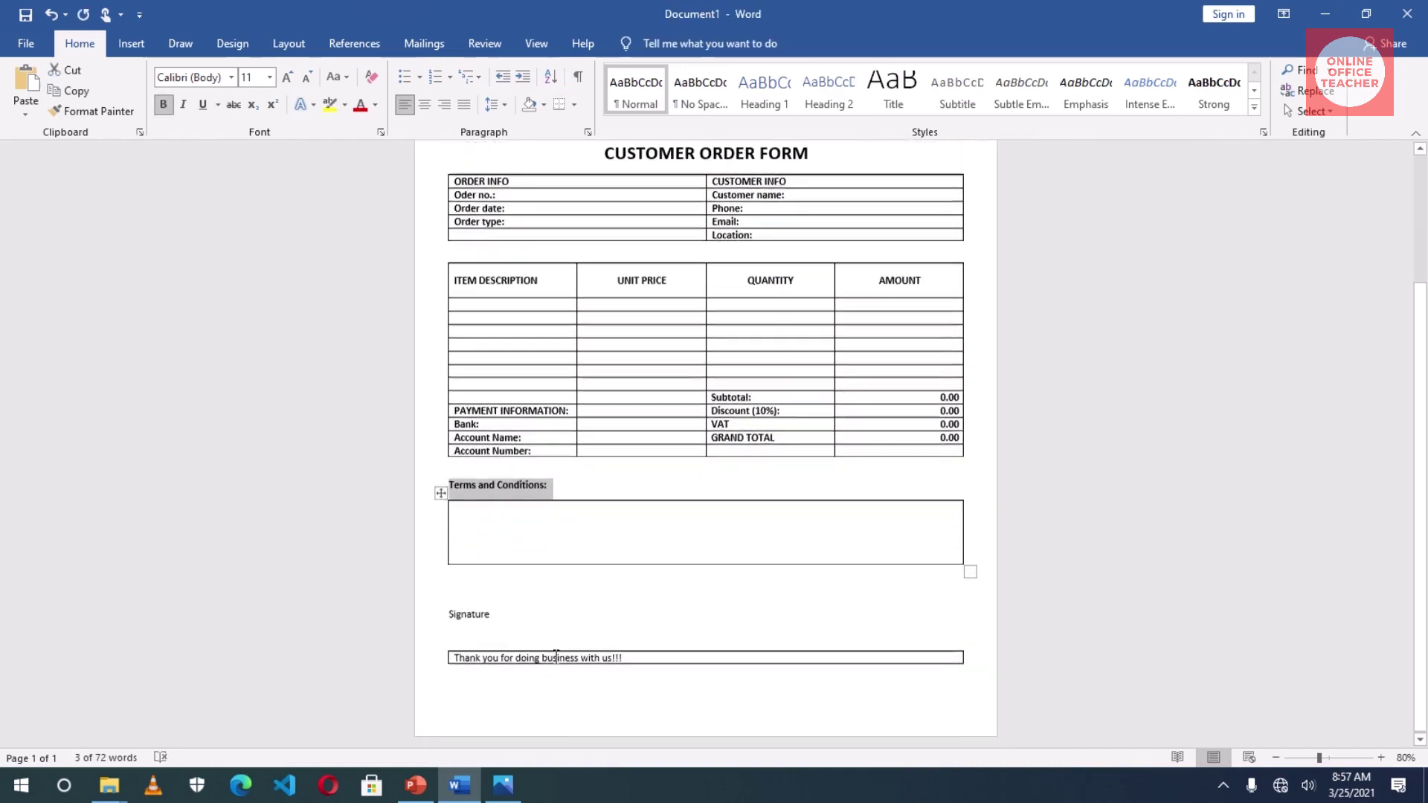
# - Centre the thank-you message in its cell and raise the banner row height to 0.5"
pyautogui.click(472, 656)
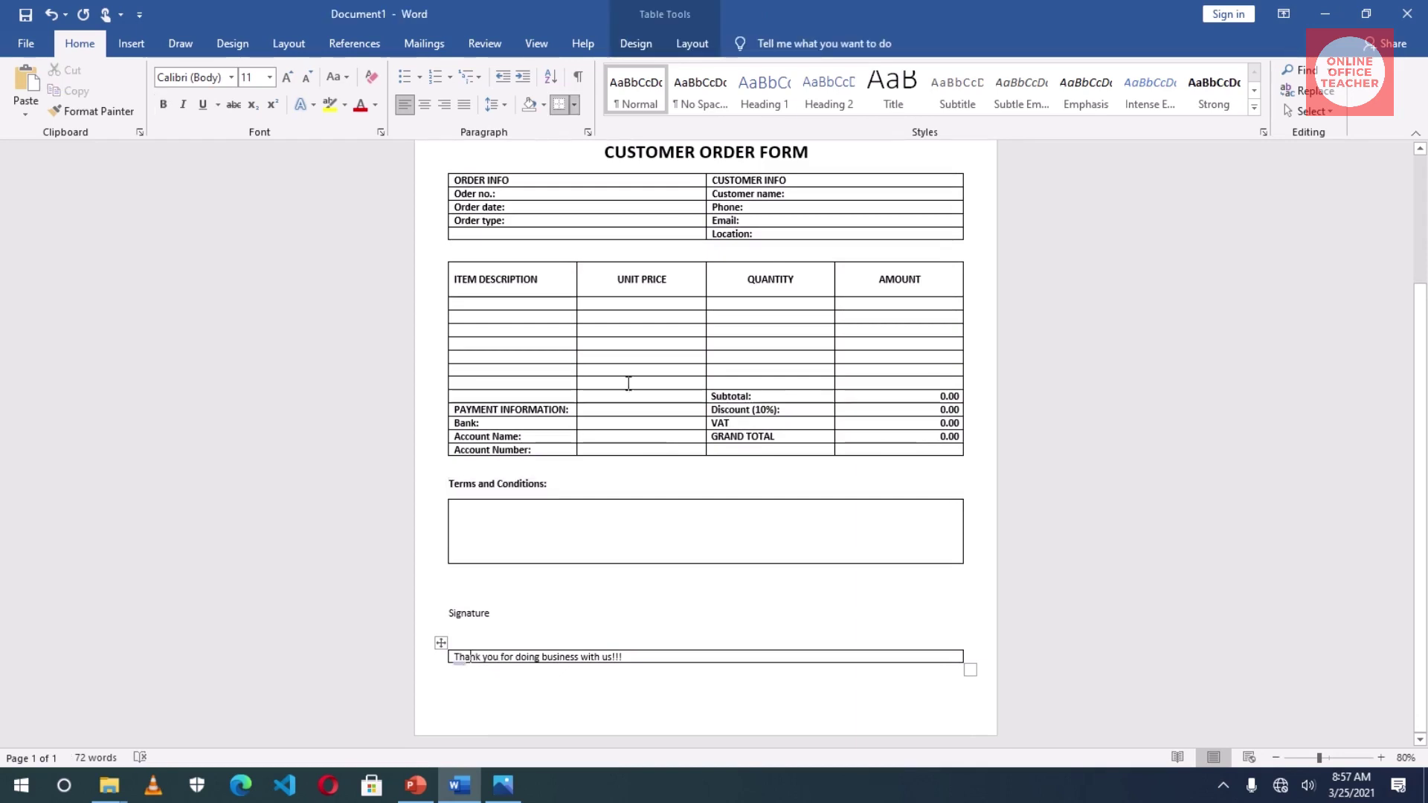
pyautogui.click(686, 46)
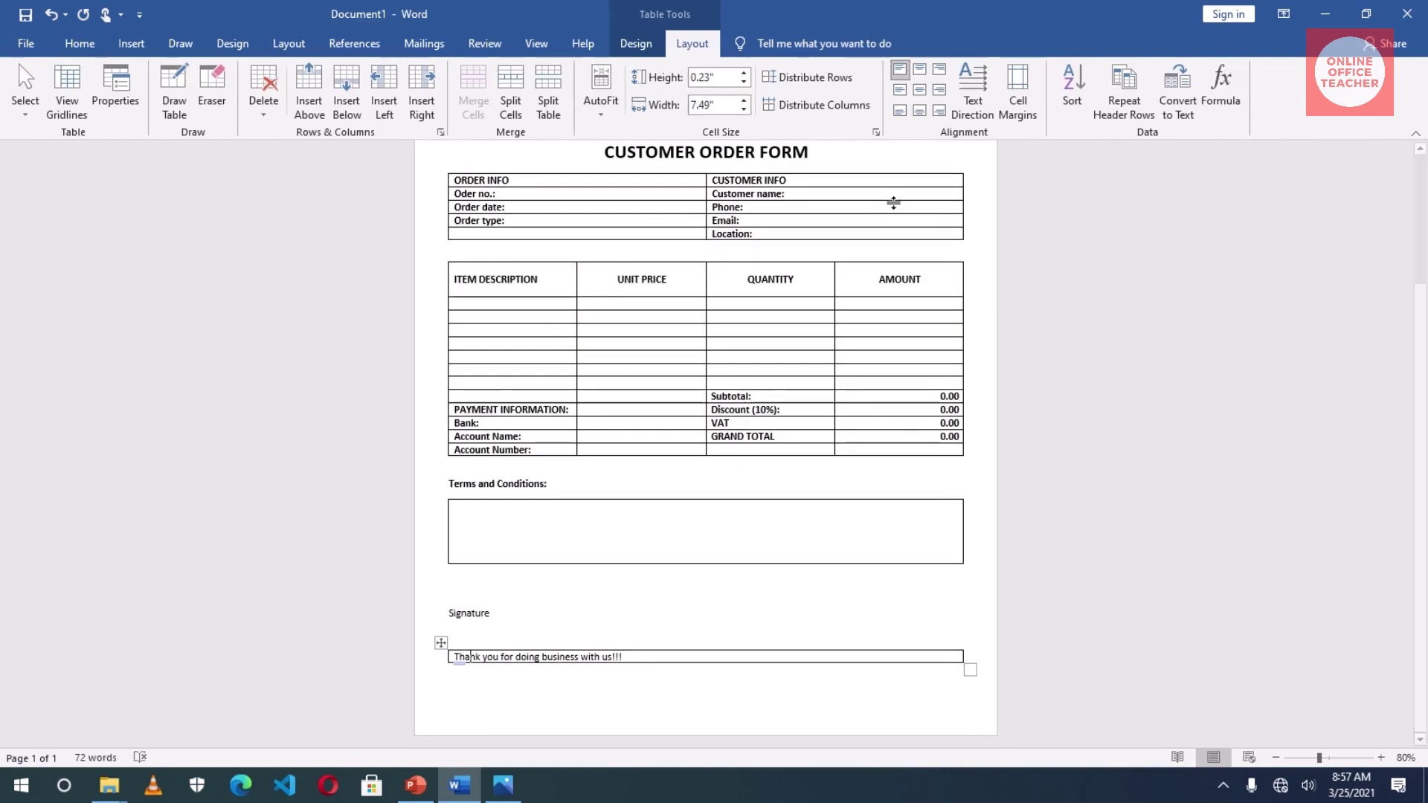
pyautogui.click(919, 90)
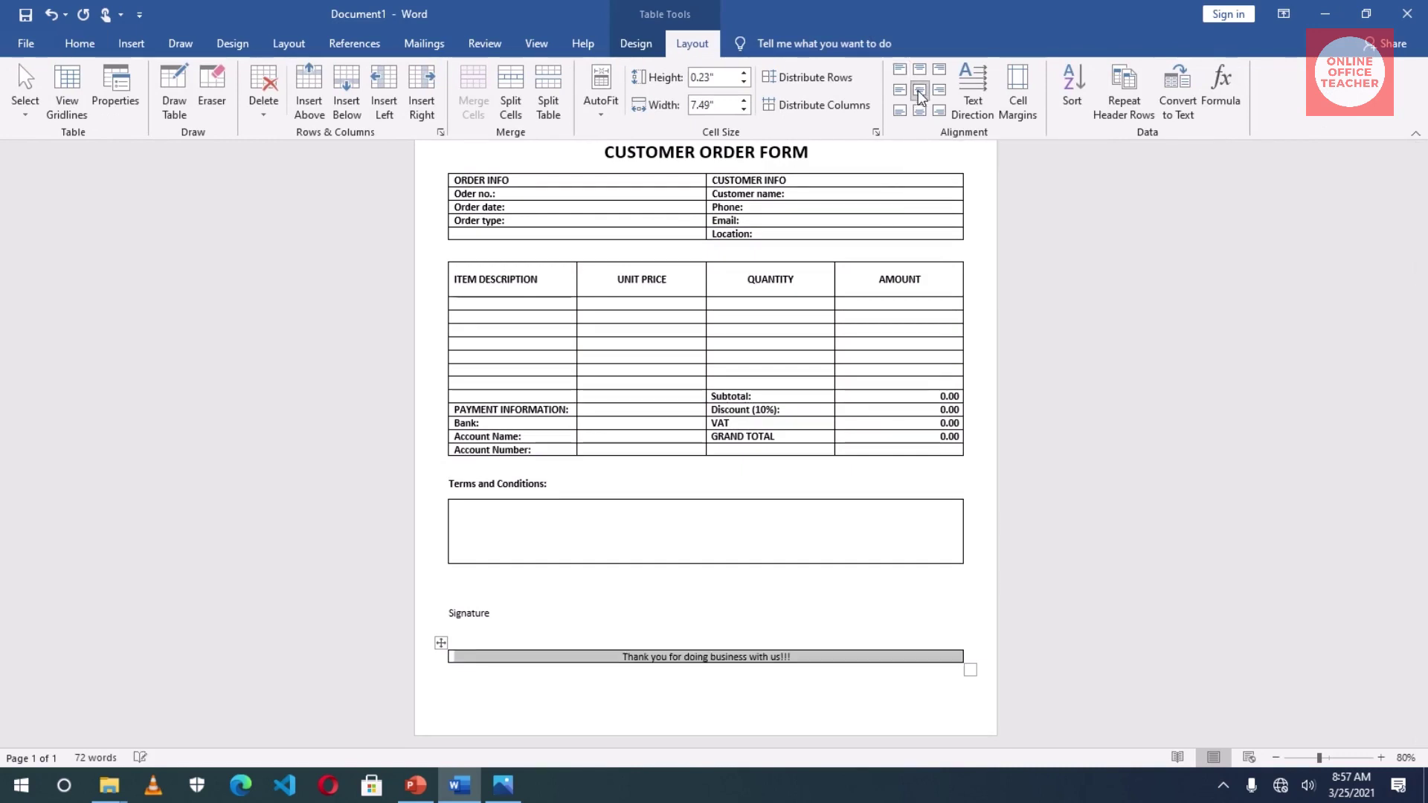
pyautogui.click(743, 73)
pyautogui.click(744, 73)
pyautogui.click(744, 73)
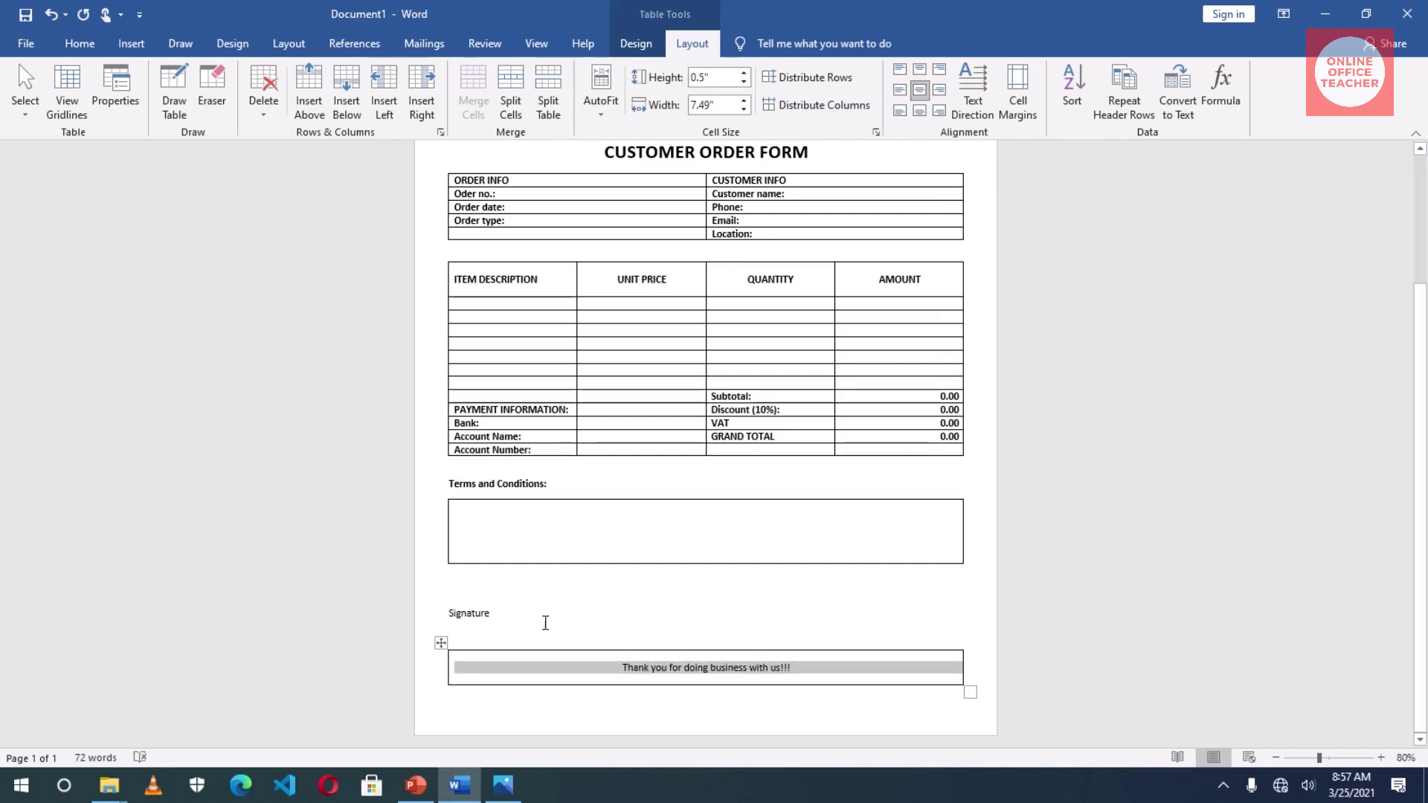
# - Make the thank-you line bold capitals: THANK YOU FOR DOING BUSINESS WITH US!!!
pyautogui.click(78, 43)
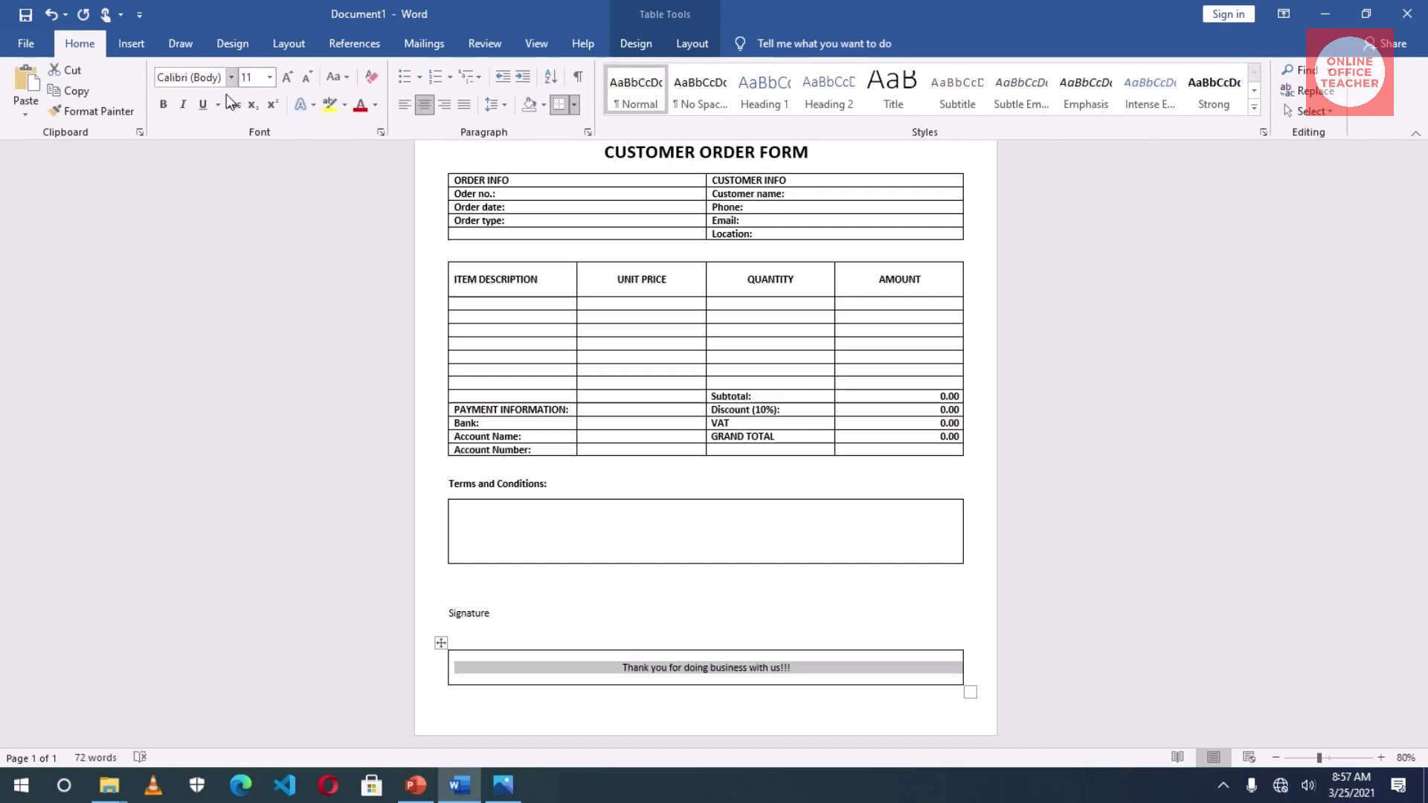
pyautogui.click(342, 77)
pyautogui.click(372, 141)
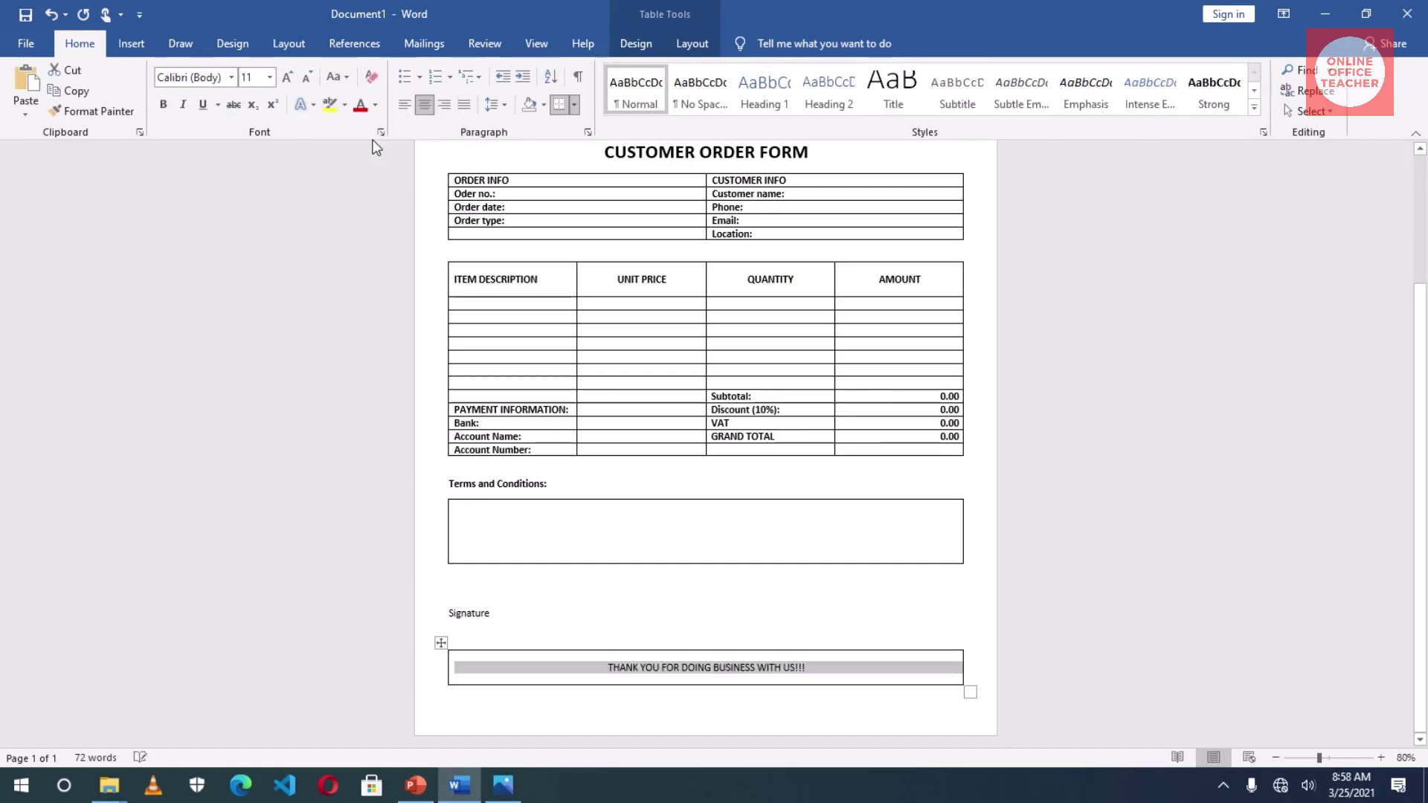
pyautogui.click(164, 104)
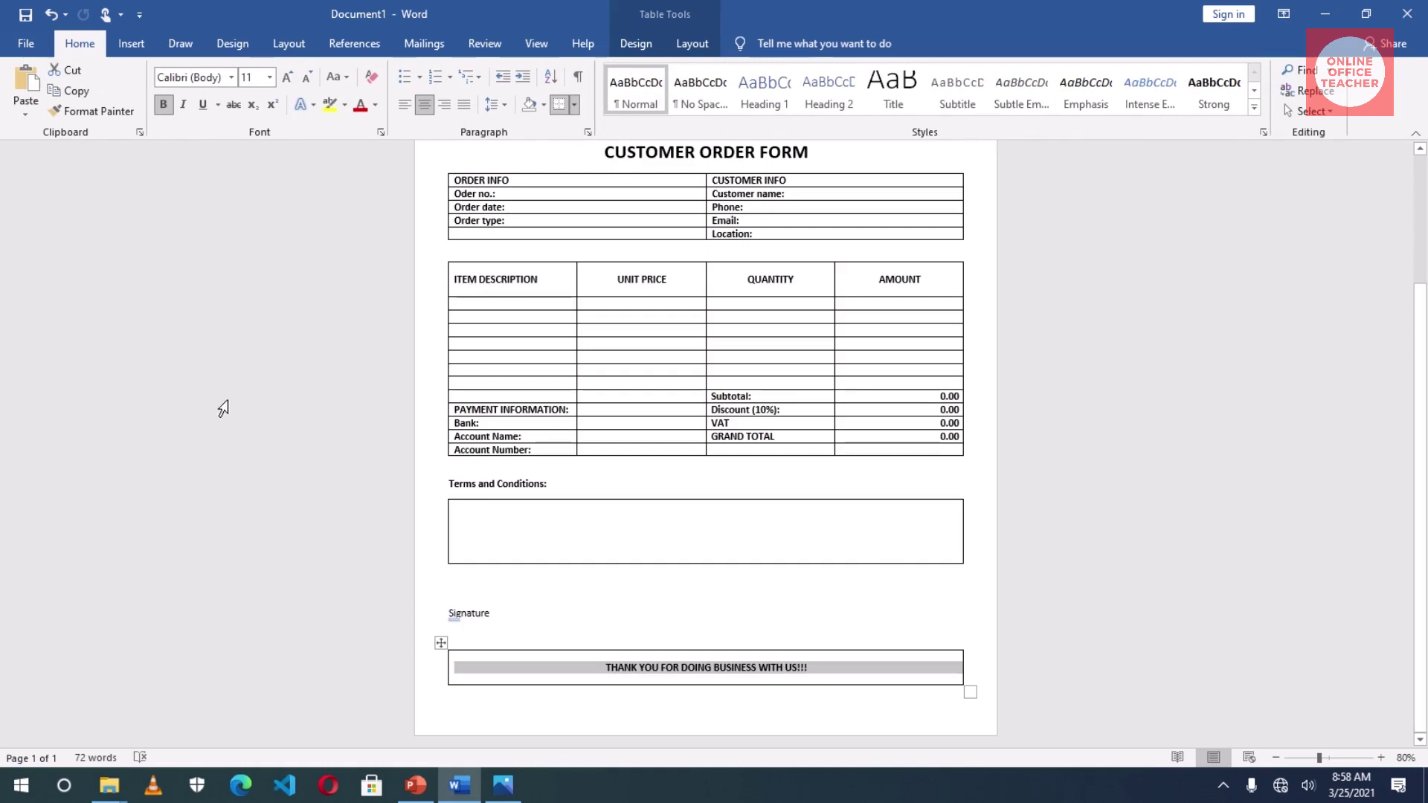
pyautogui.click(134, 46)
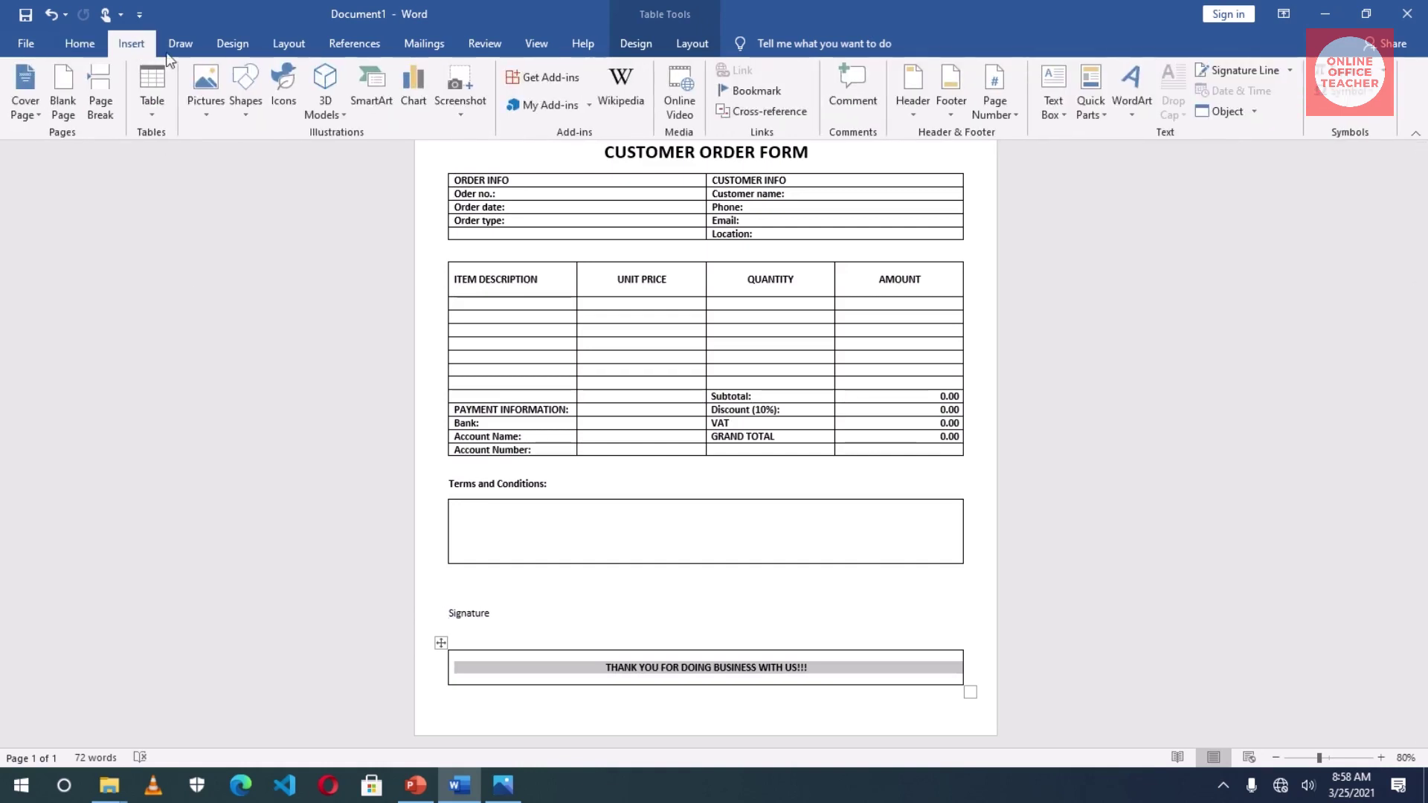
# - Draw a straight horizontal line above the Signature label and set its outline to black
pyautogui.click(247, 104)
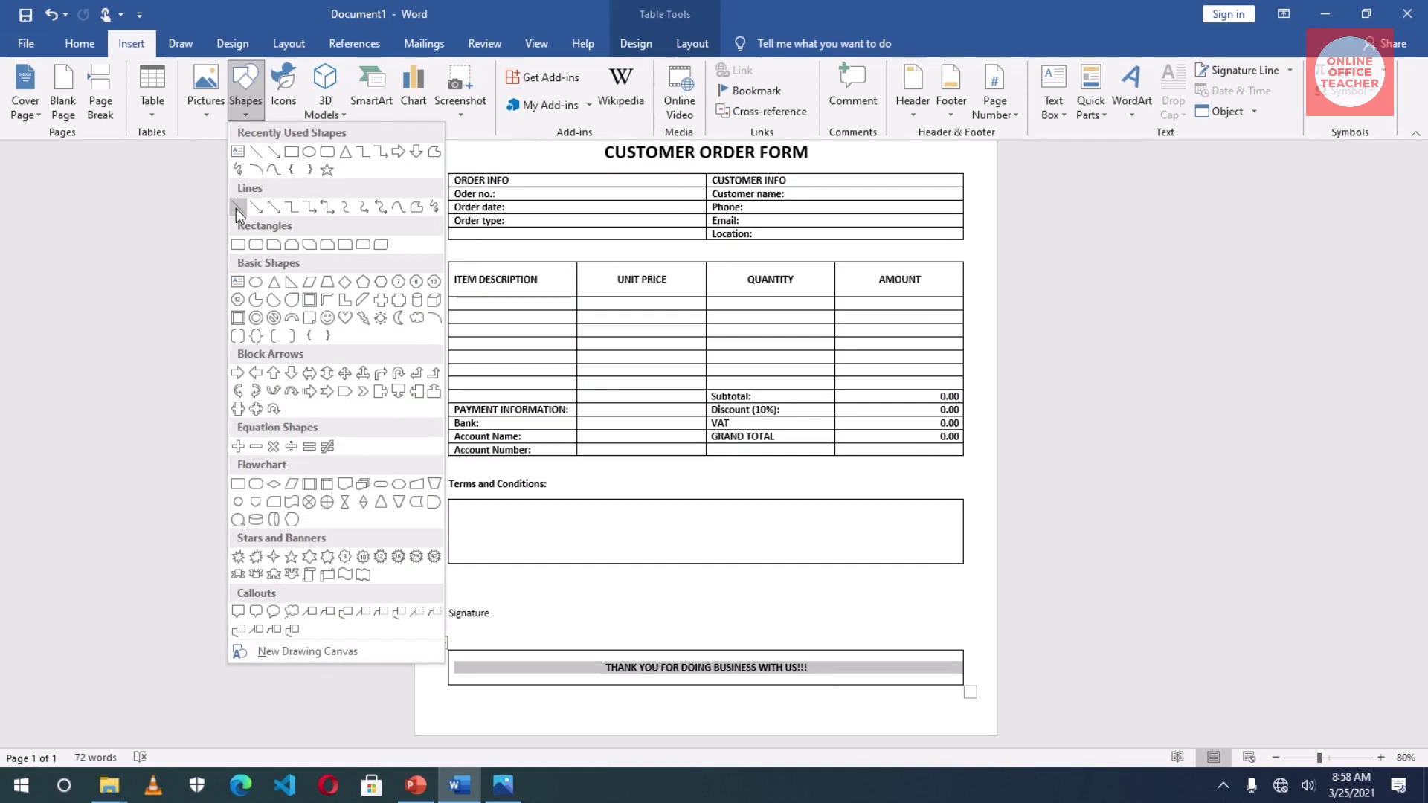
pyautogui.click(235, 208)
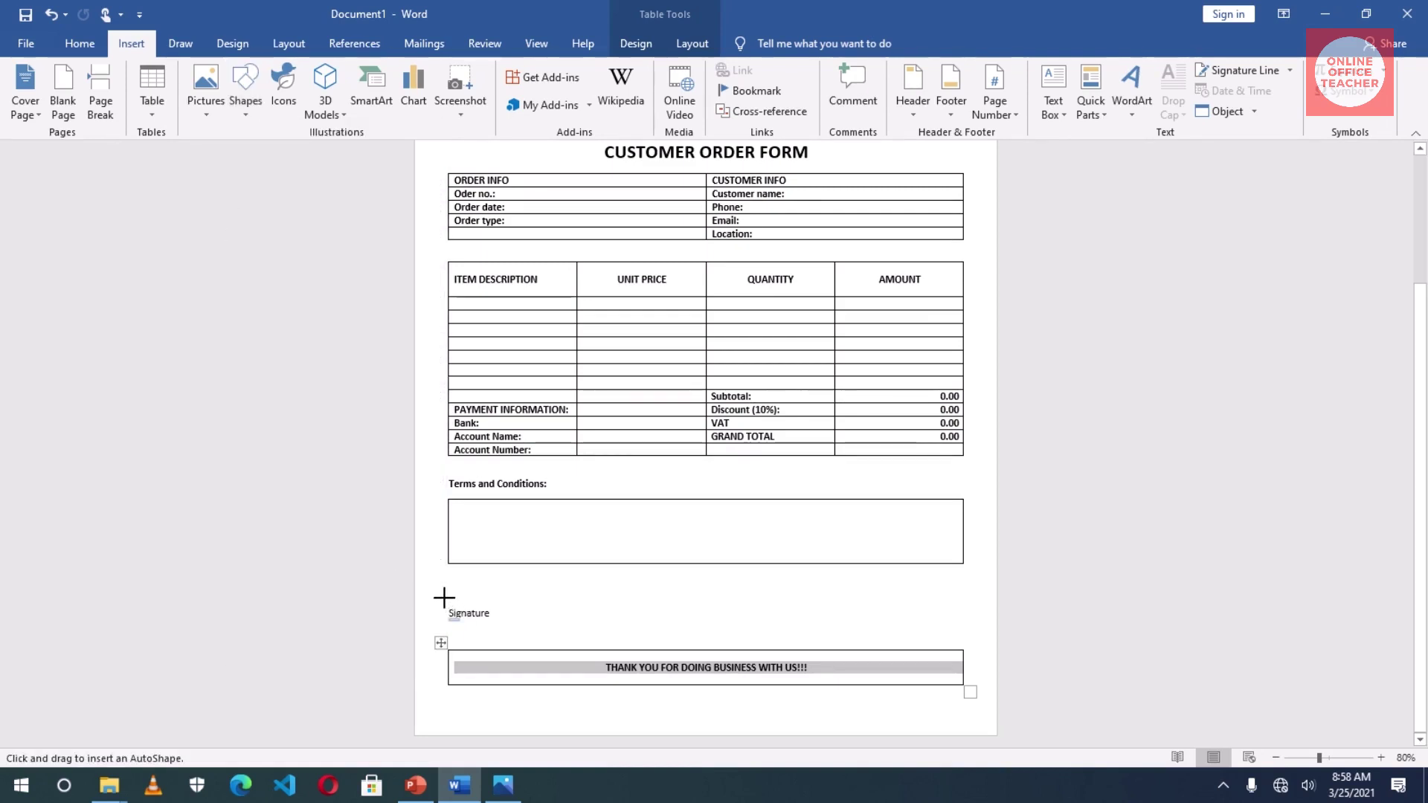
pyautogui.moveTo(444, 596)
pyautogui.mouseDown()
pyautogui.moveTo(587, 587)
pyautogui.moveTo(594, 601)
pyautogui.moveTo(573, 601)
pyautogui.moveTo(609, 608)
pyautogui.mouseUp()
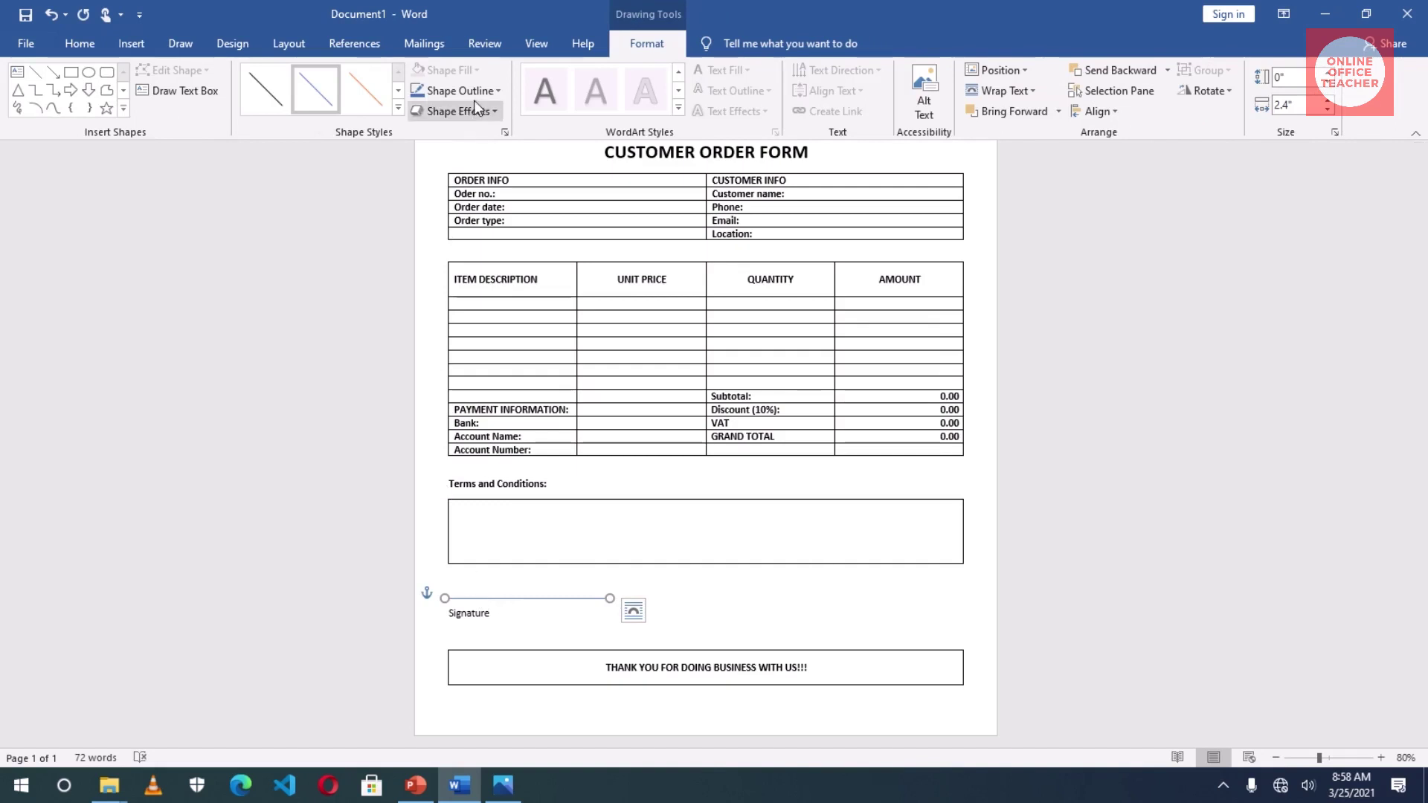
pyautogui.click(475, 99)
pyautogui.click(432, 132)
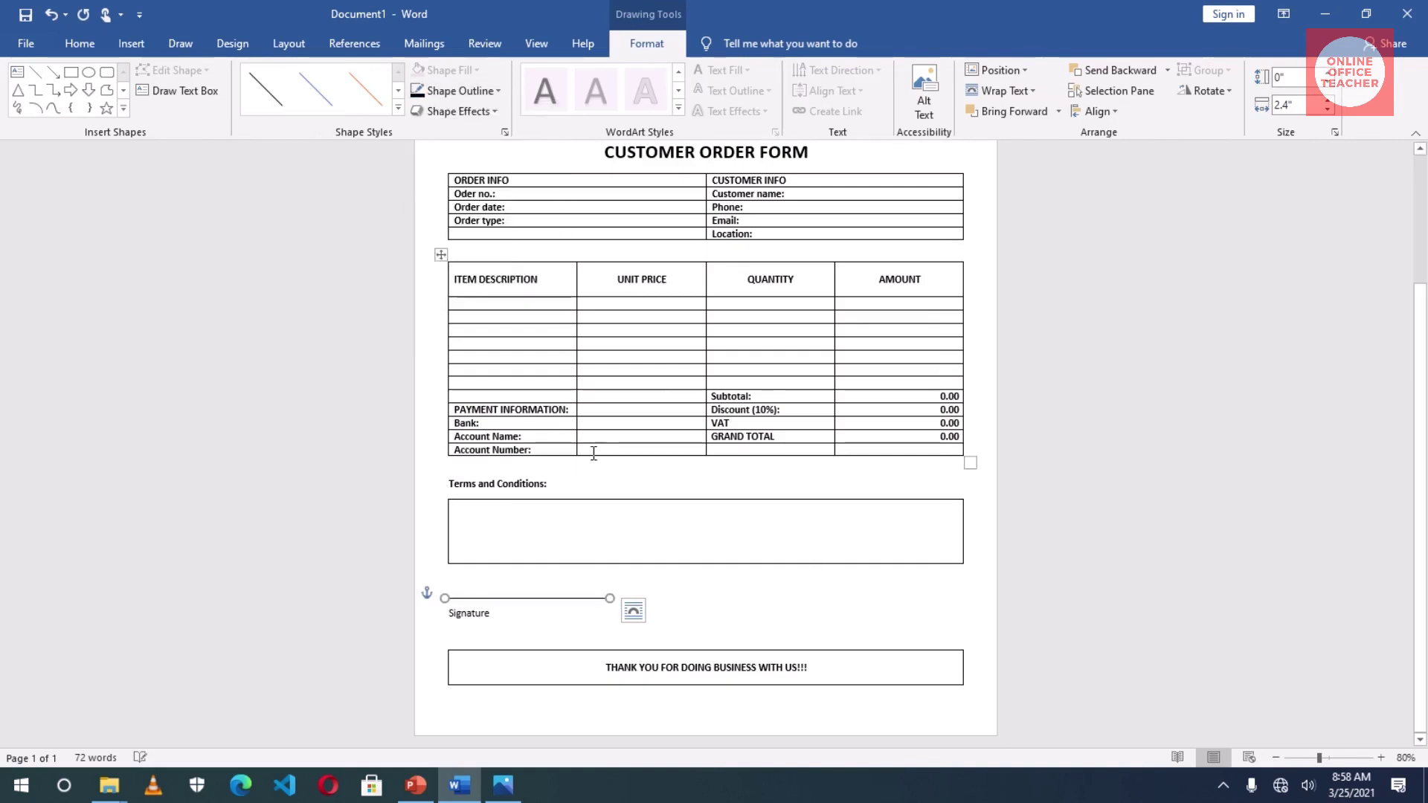
pyautogui.scroll(4, 677, 520)
pyautogui.click(671, 456)
pyautogui.moveTo(671, 456); pyautogui.dragTo(897, 458)
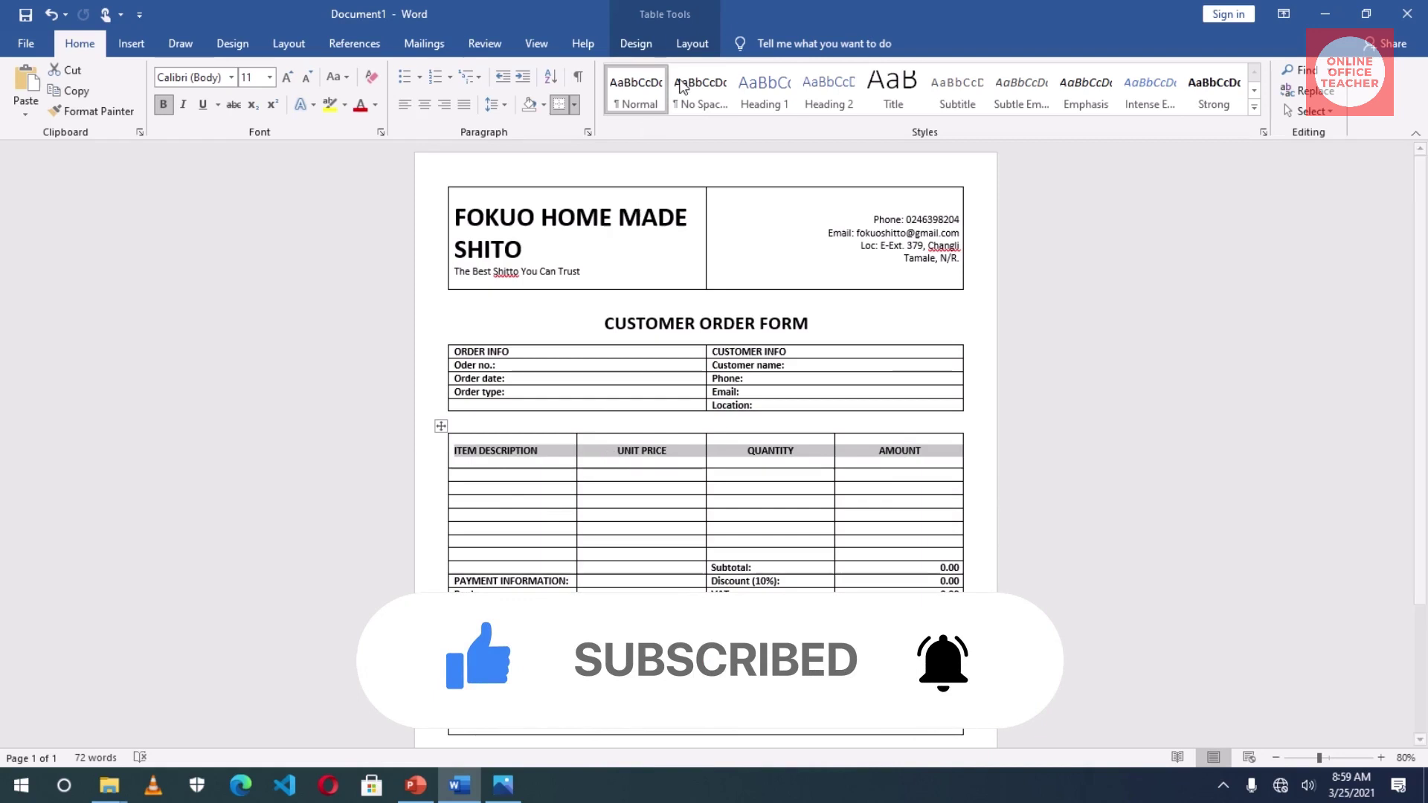
# - Shade the item table's header row Blue from Table Design Shading
pyautogui.click(635, 44)
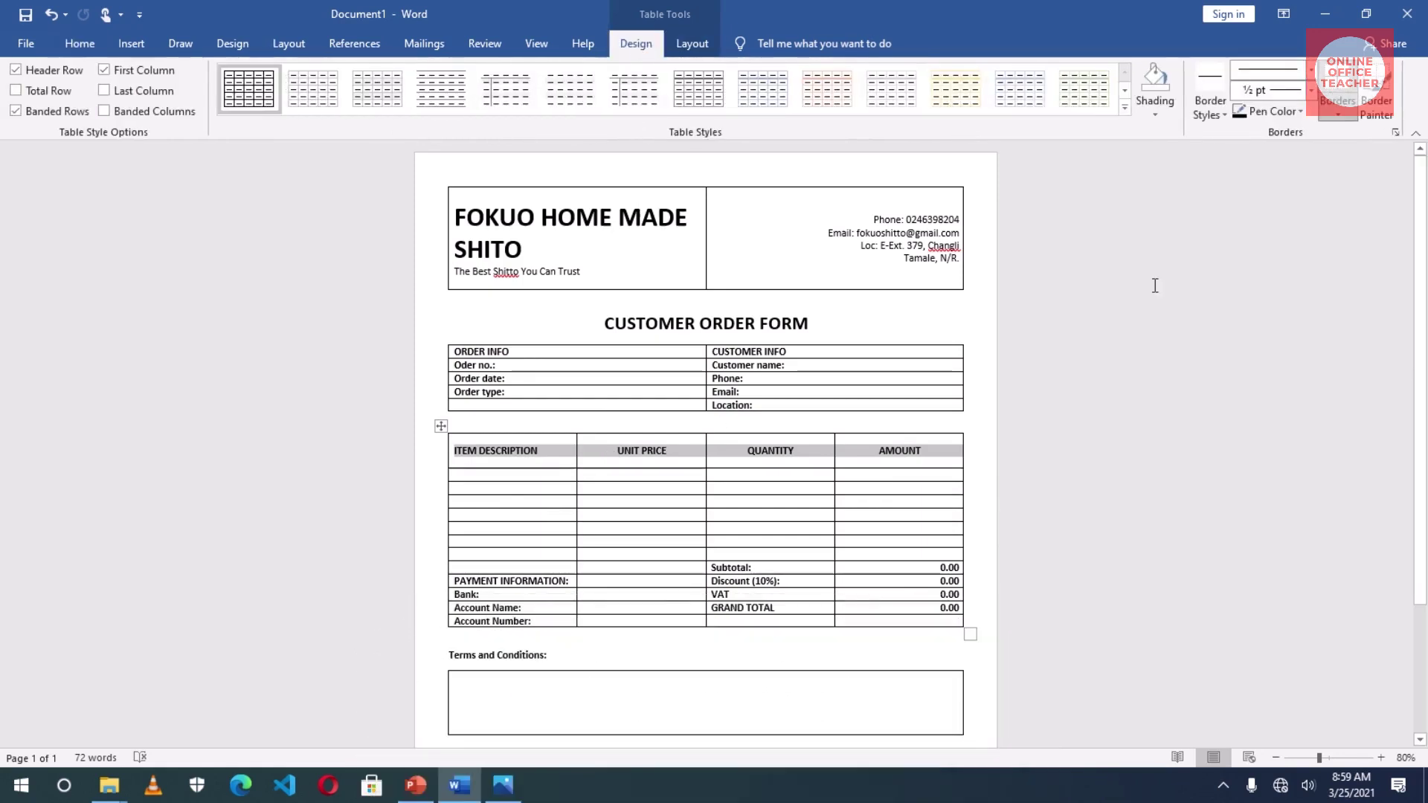
pyautogui.click(1154, 110)
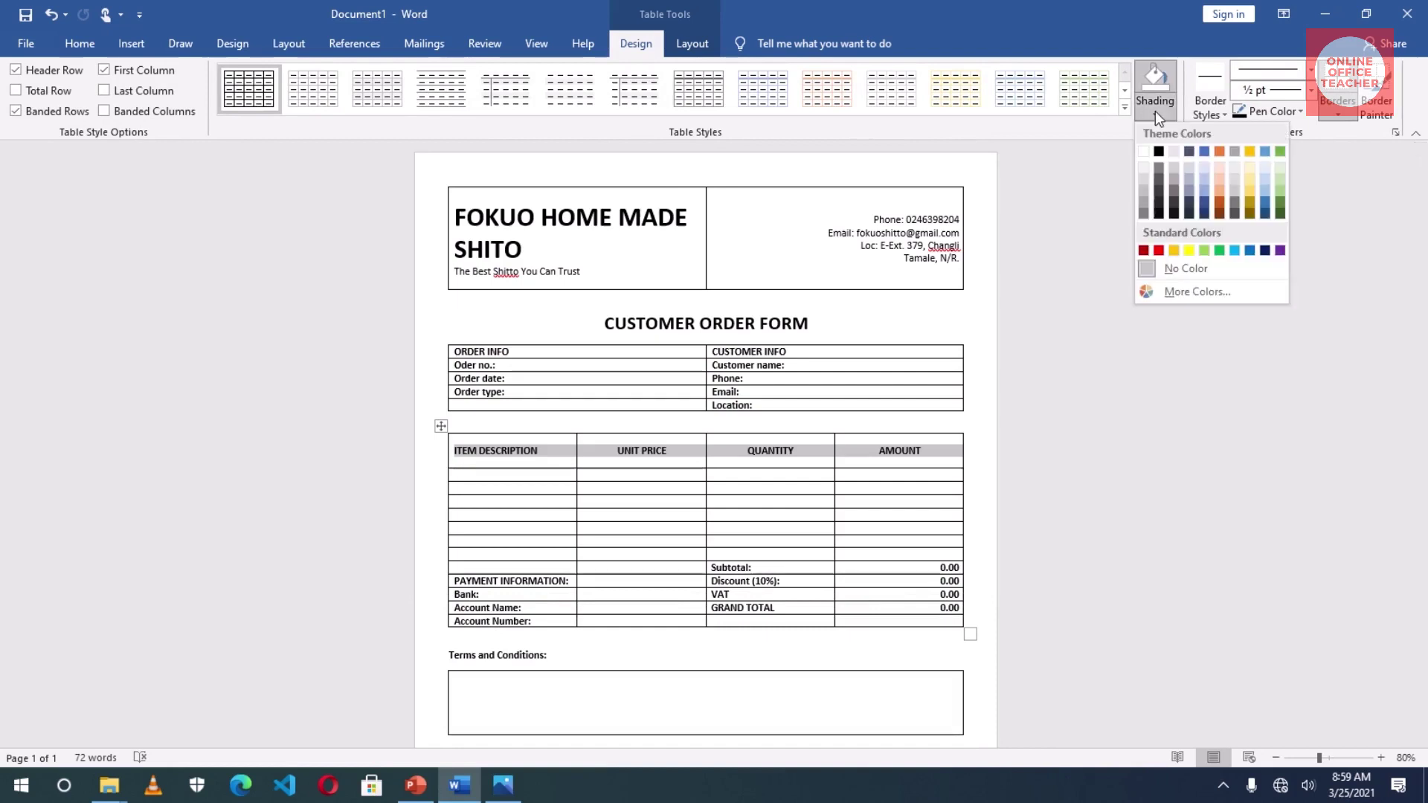
pyautogui.click(1249, 250)
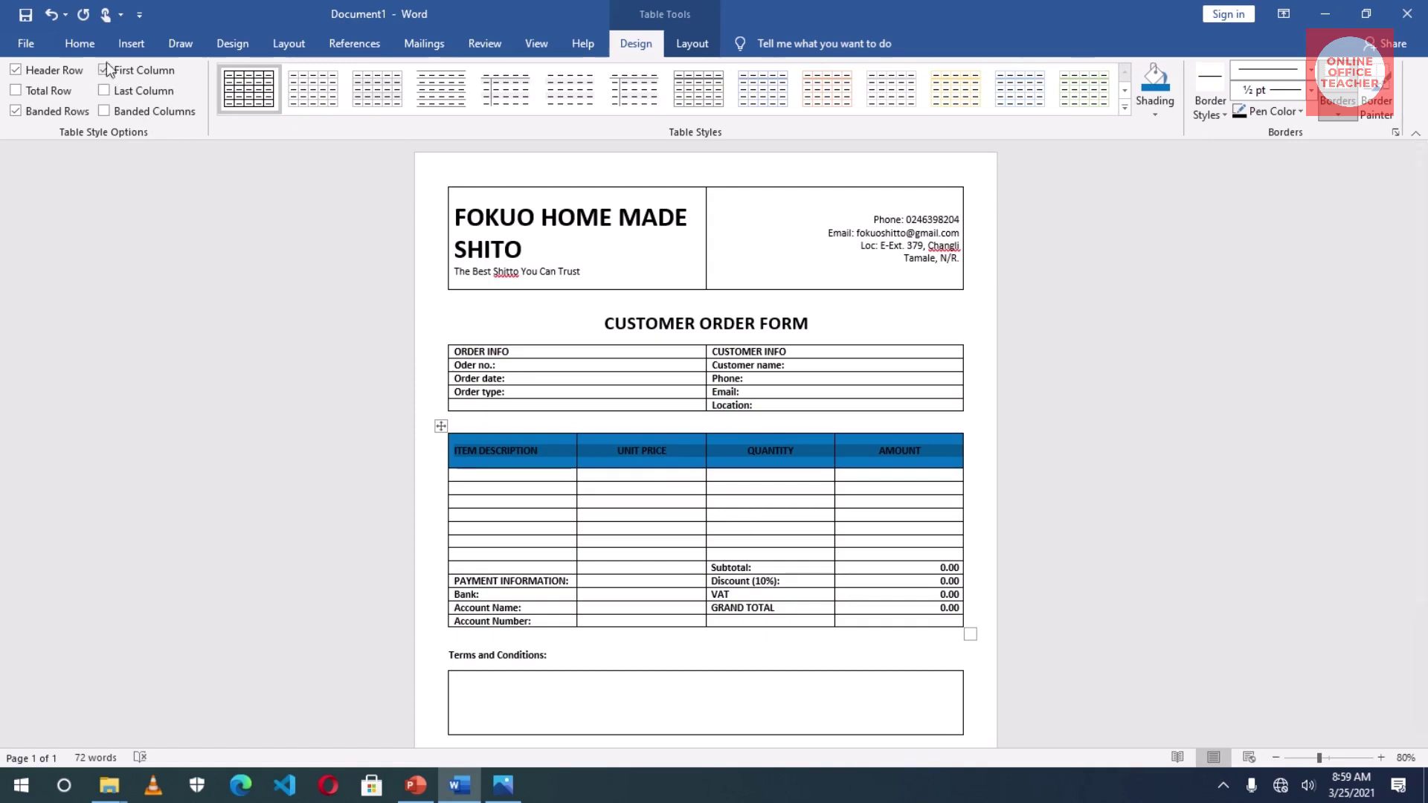
# - Make the header row's four column labels white
pyautogui.click(77, 45)
pyautogui.click(361, 105)
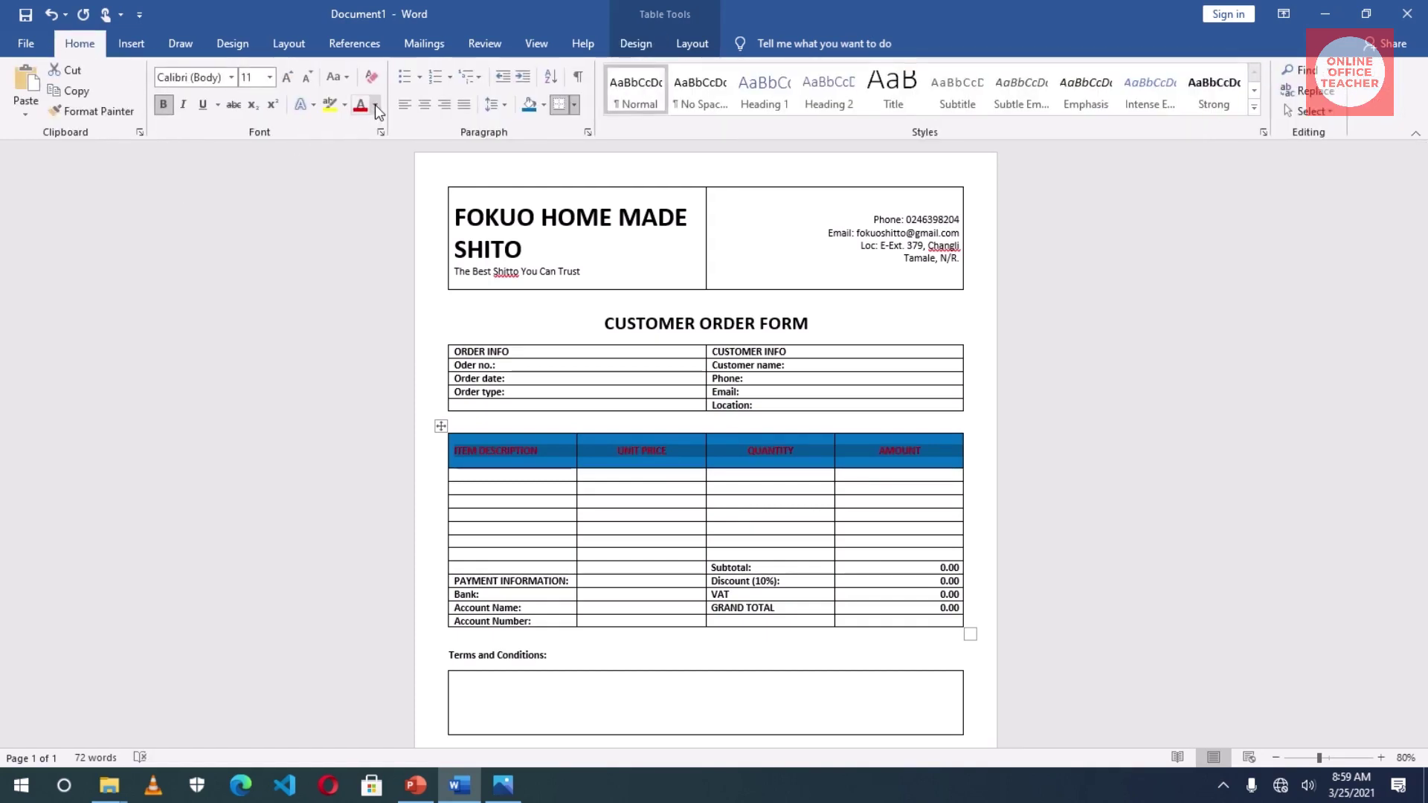
pyautogui.click(375, 105)
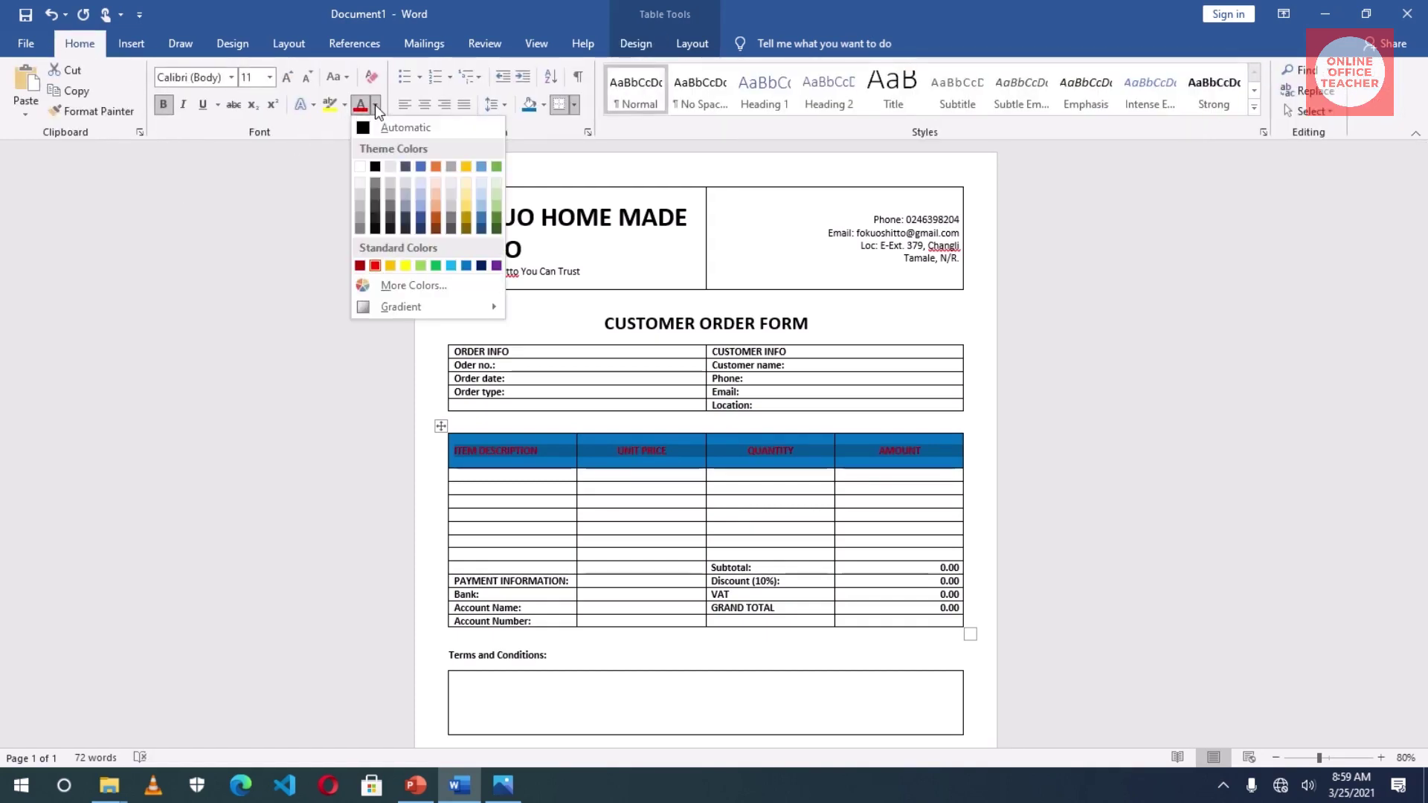
pyautogui.click(360, 167)
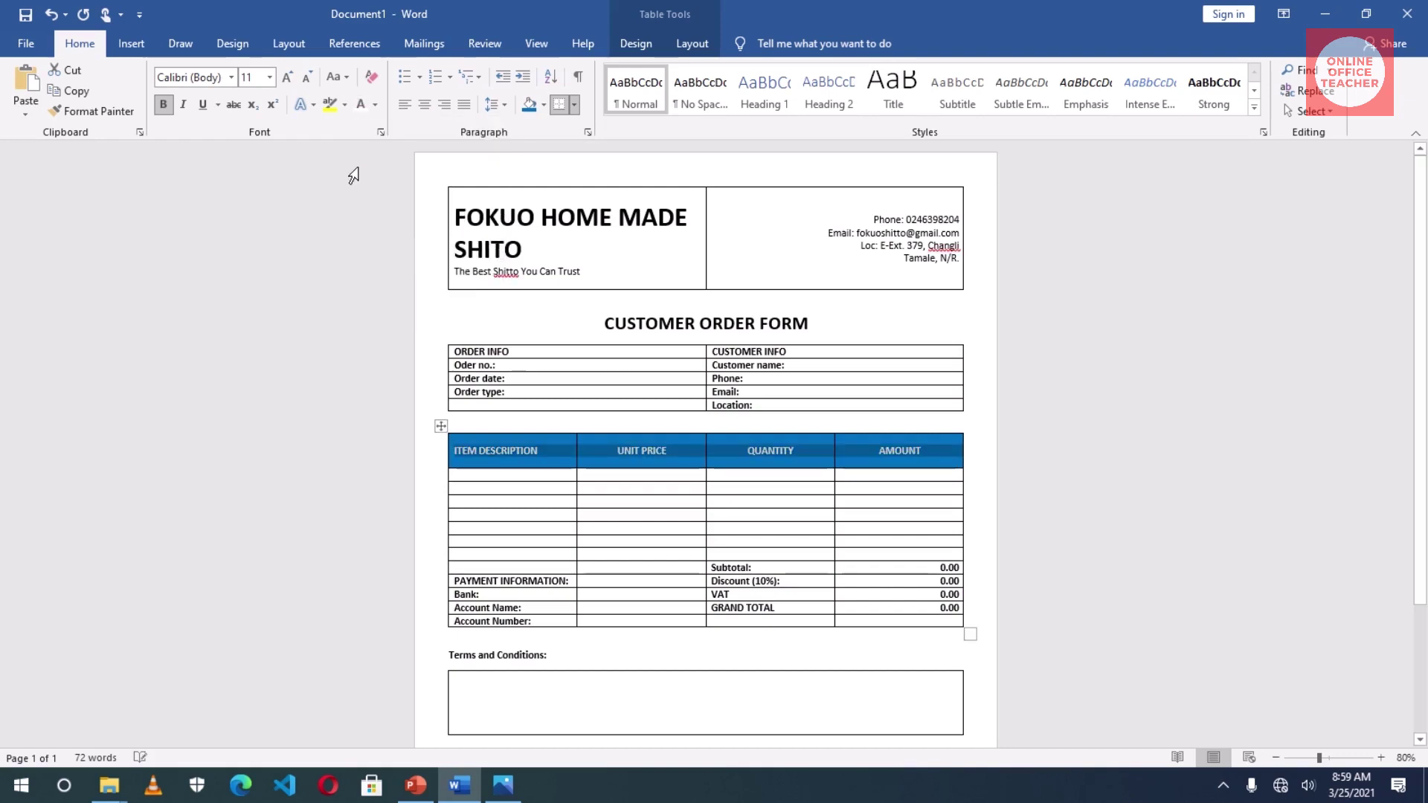
pyautogui.click(661, 479)
pyautogui.scroll(-1, 661, 483)
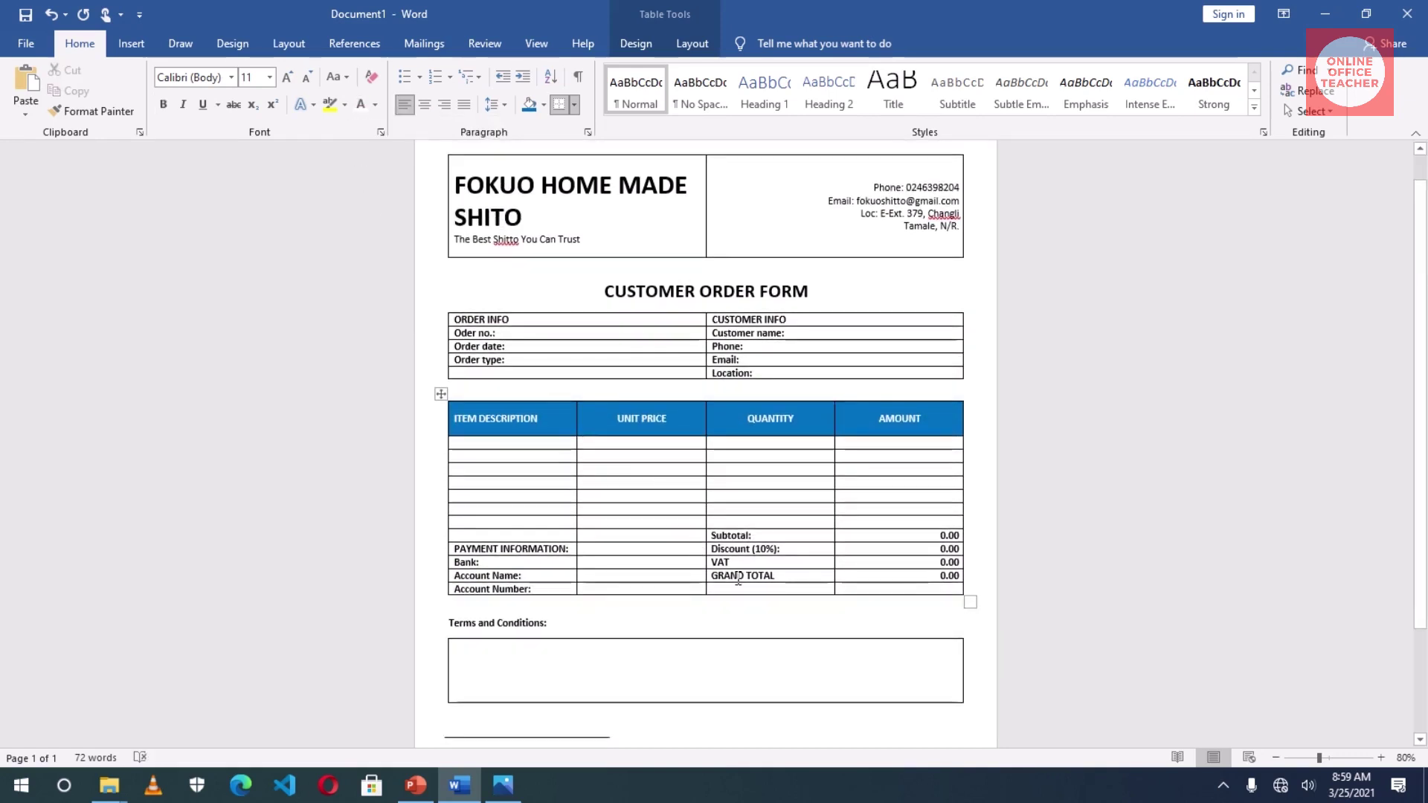
# - Give the GRAND TOTAL label and amount cells white text and dark blue shading
pyautogui.moveTo(715, 575); pyautogui.dragTo(884, 578)
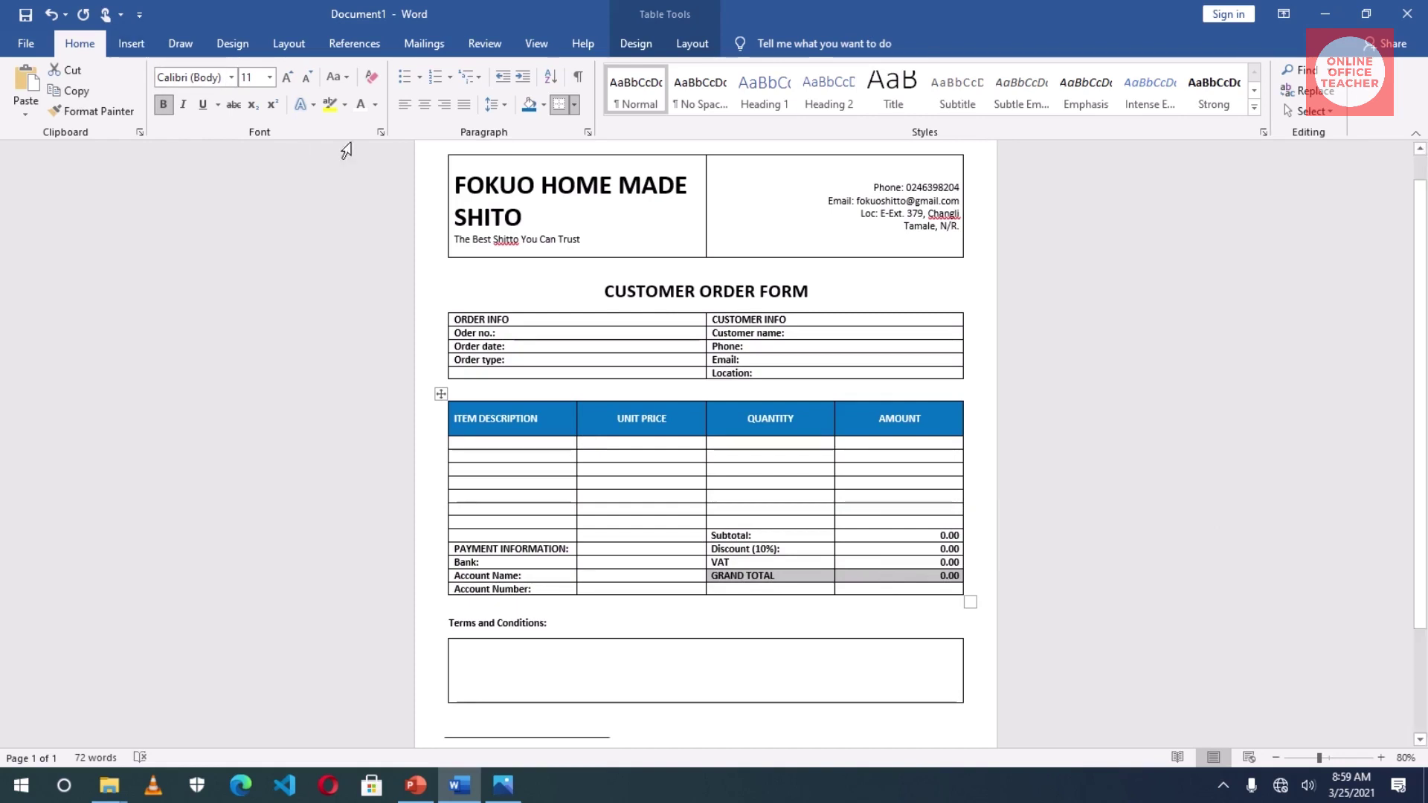
pyautogui.click(375, 105)
pyautogui.click(360, 163)
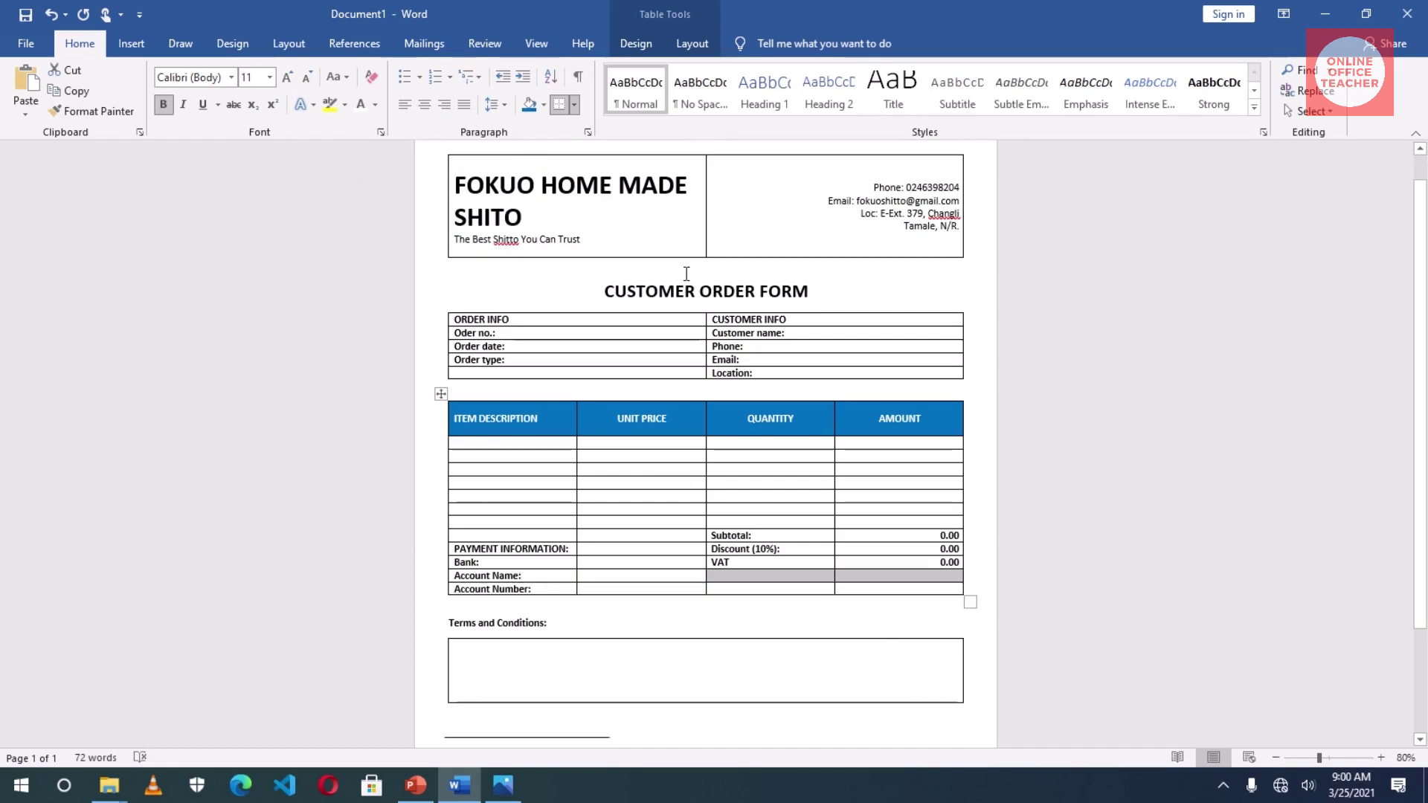
pyautogui.click(637, 45)
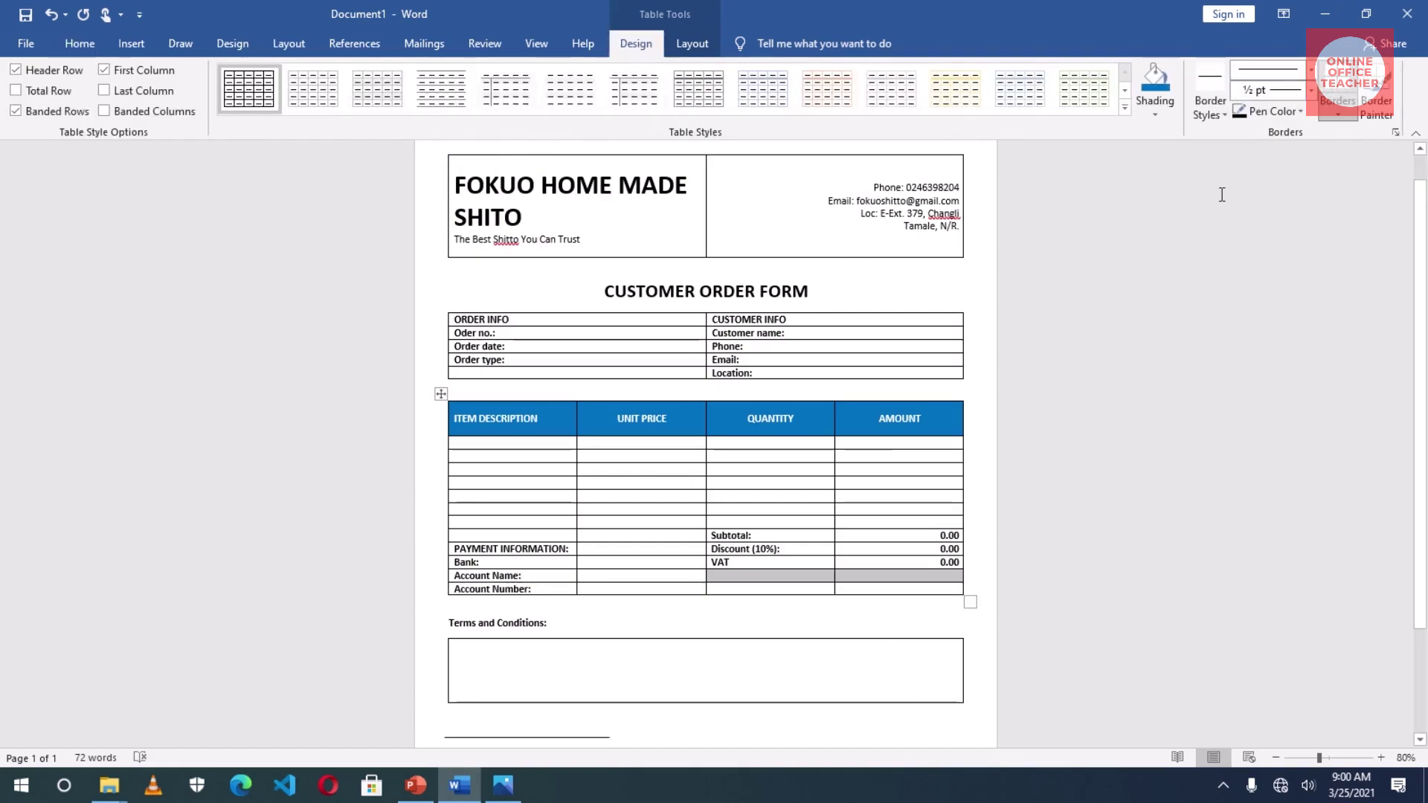
pyautogui.click(1155, 80)
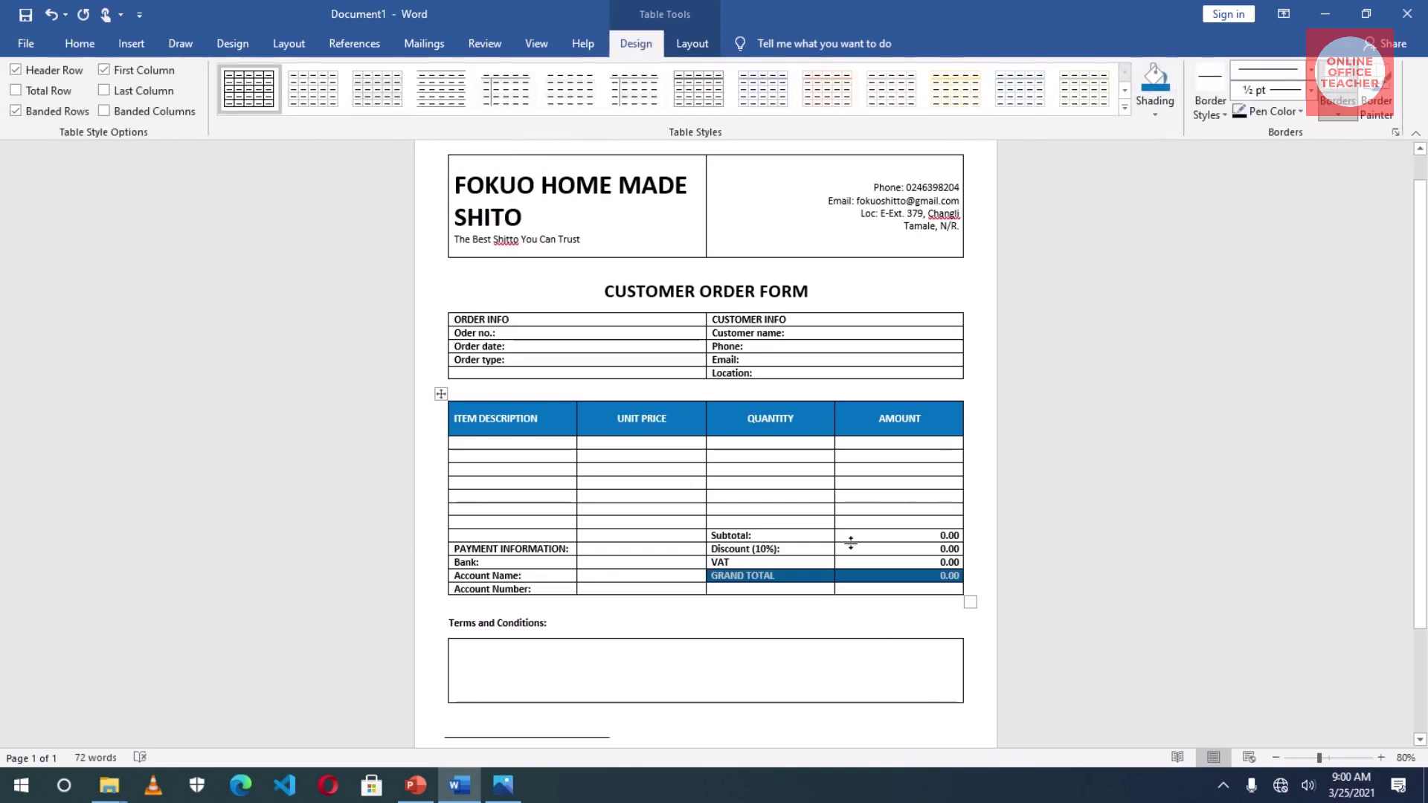
pyautogui.scroll(-3, 844, 558)
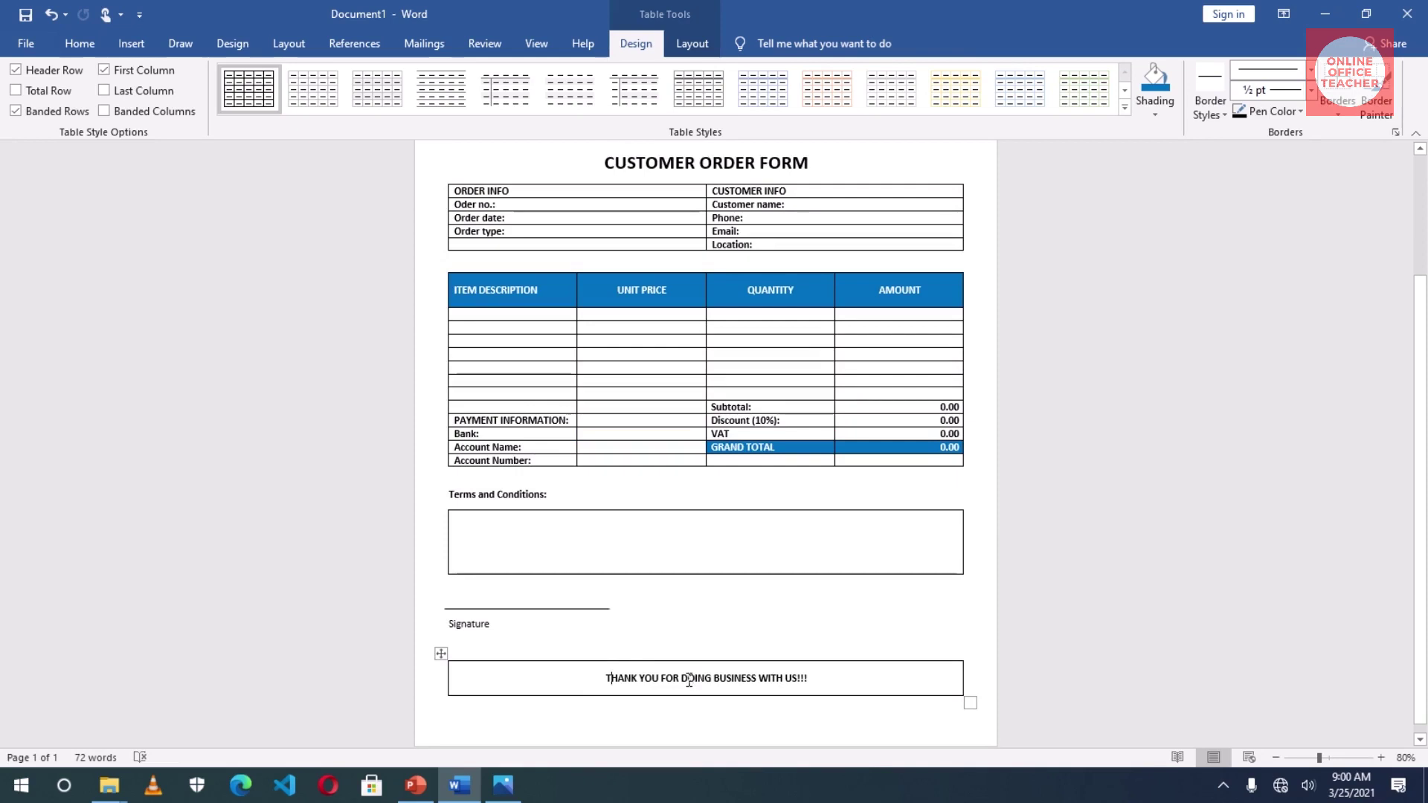
# - Shade the thank-you banner blue and turn all of its text white
pyautogui.click(1154, 78)
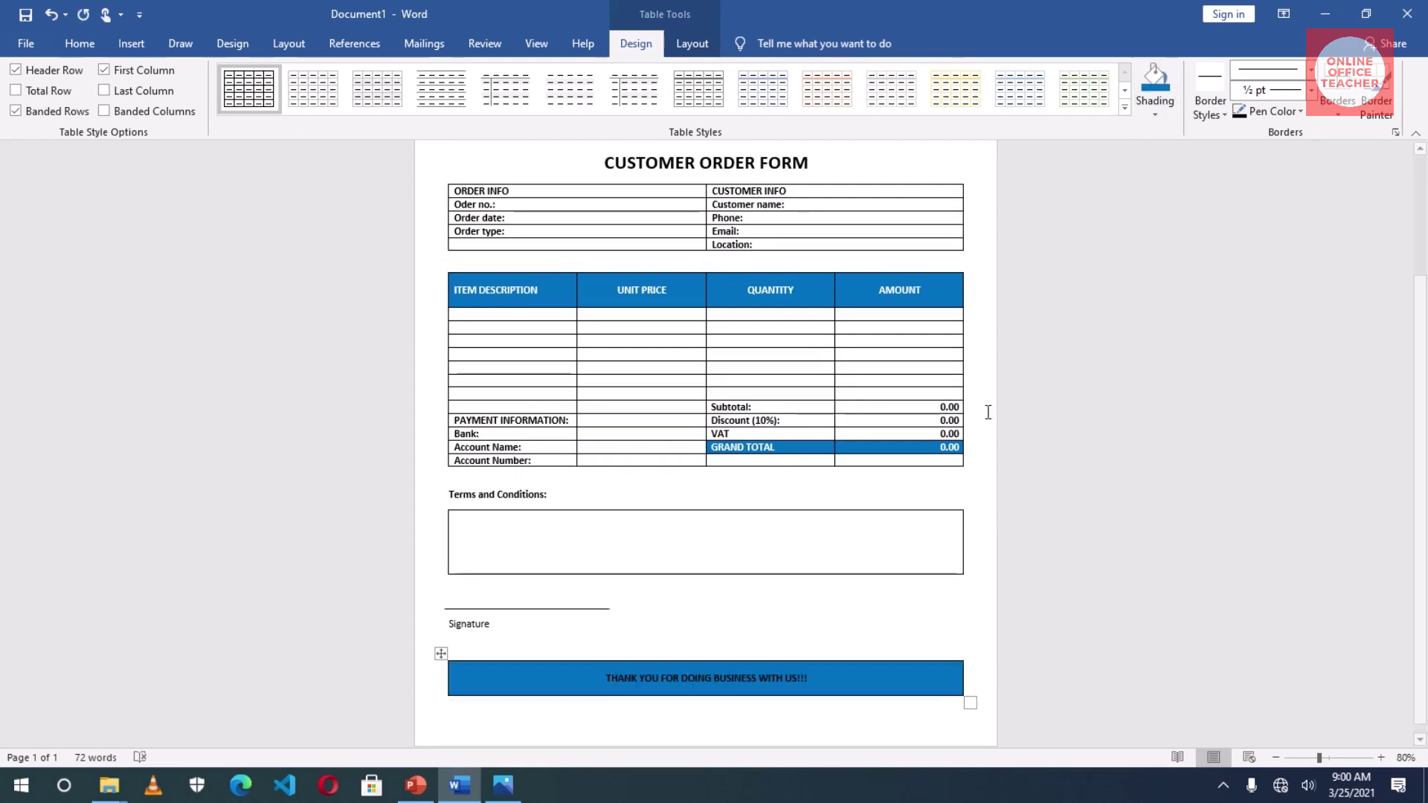
pyautogui.click(80, 43)
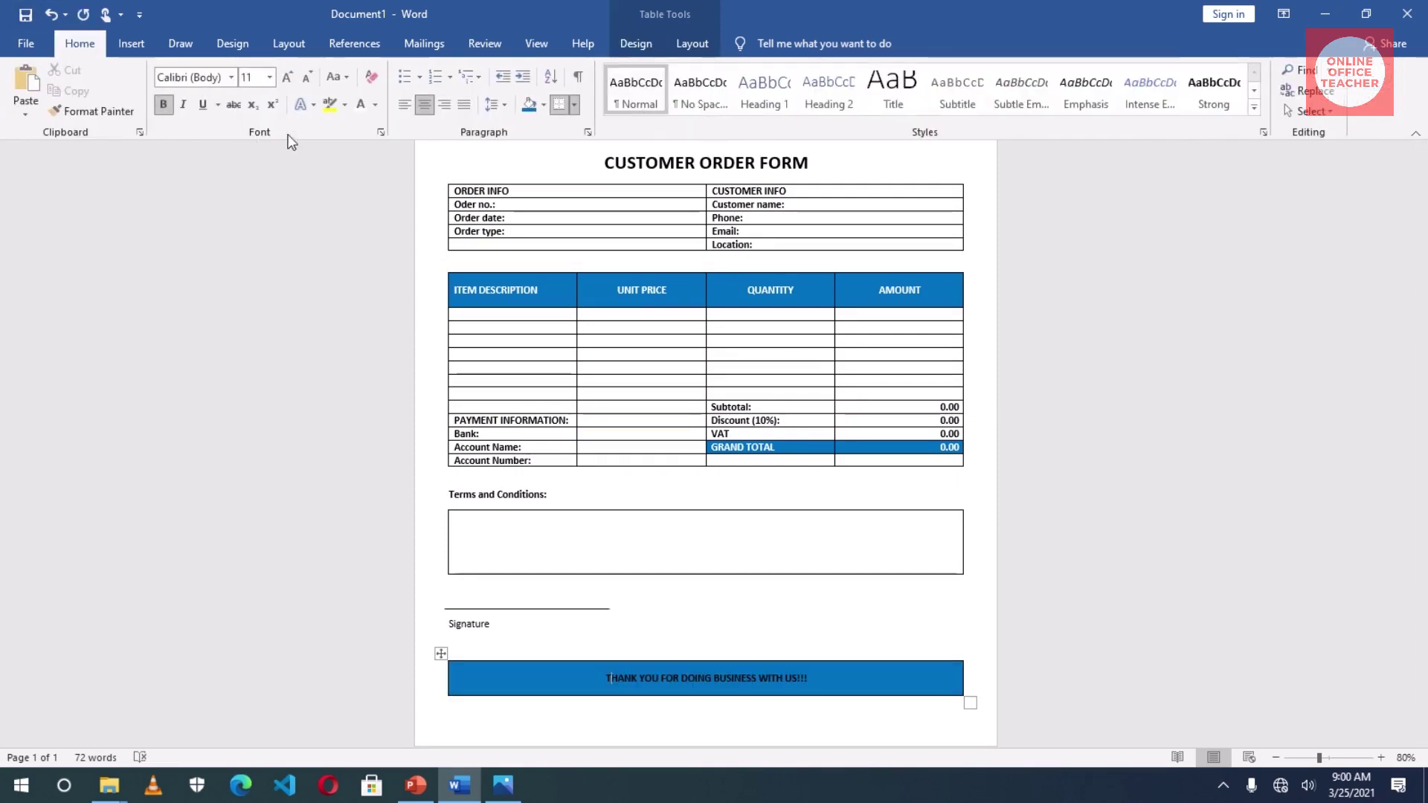
pyautogui.click(375, 106)
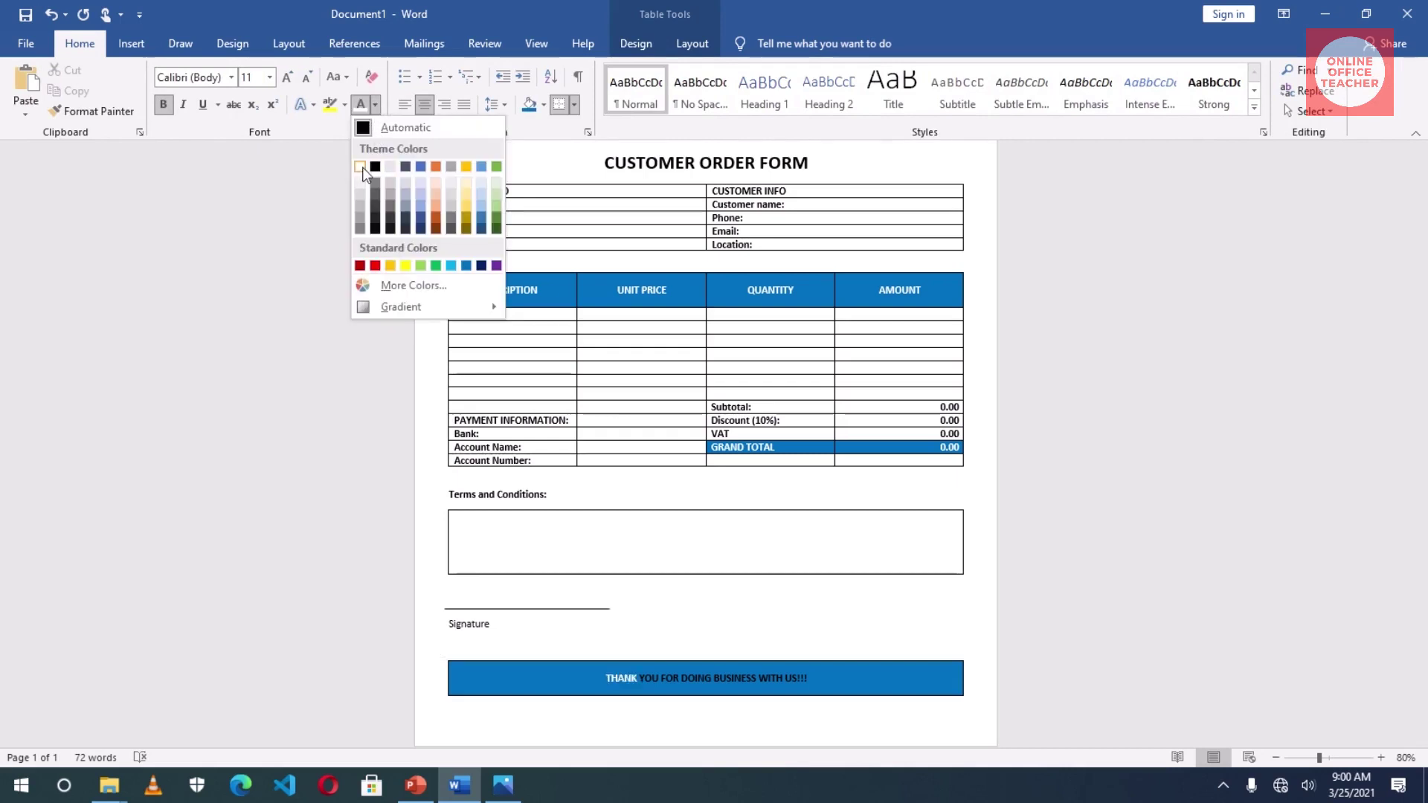
pyautogui.click(358, 162)
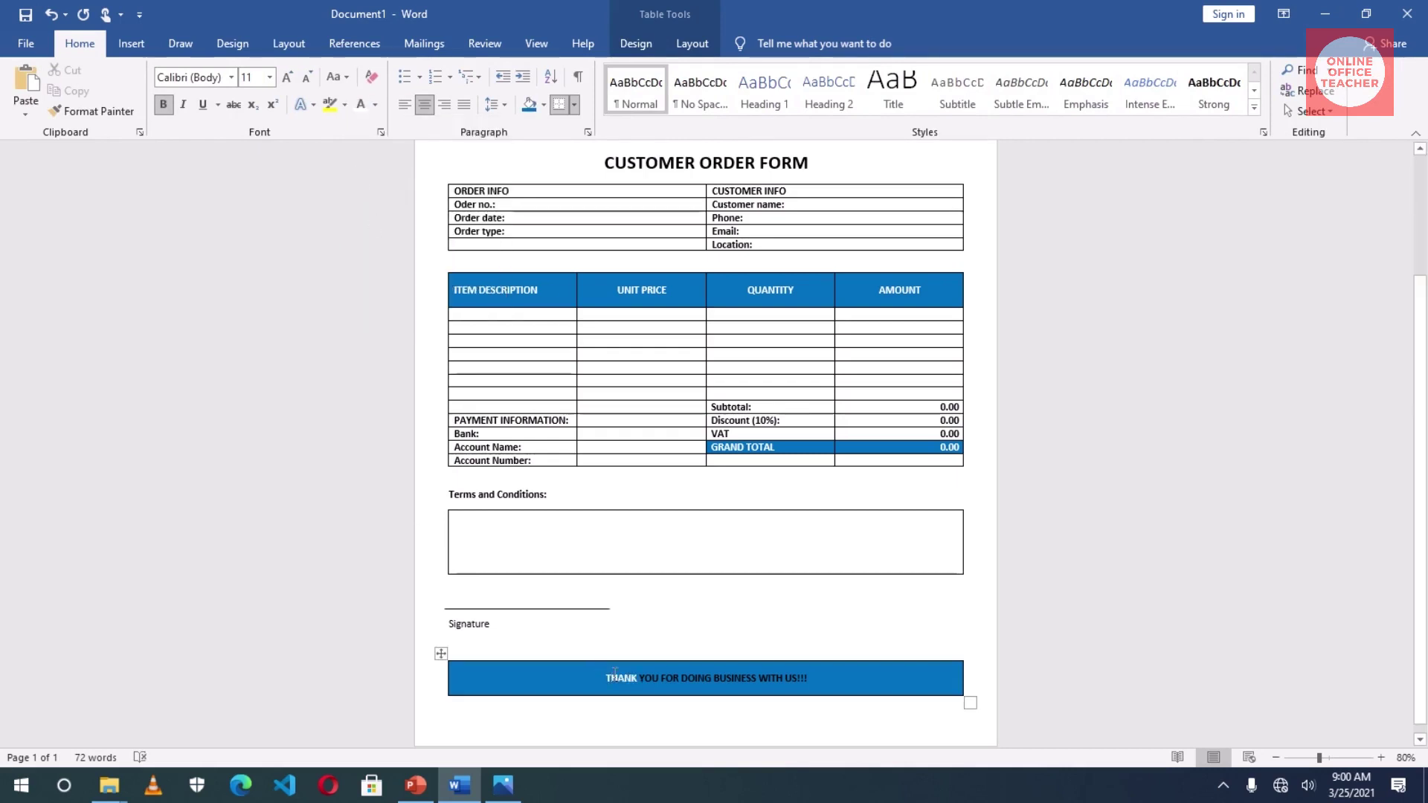
pyautogui.moveTo(638, 679); pyautogui.dragTo(815, 677)
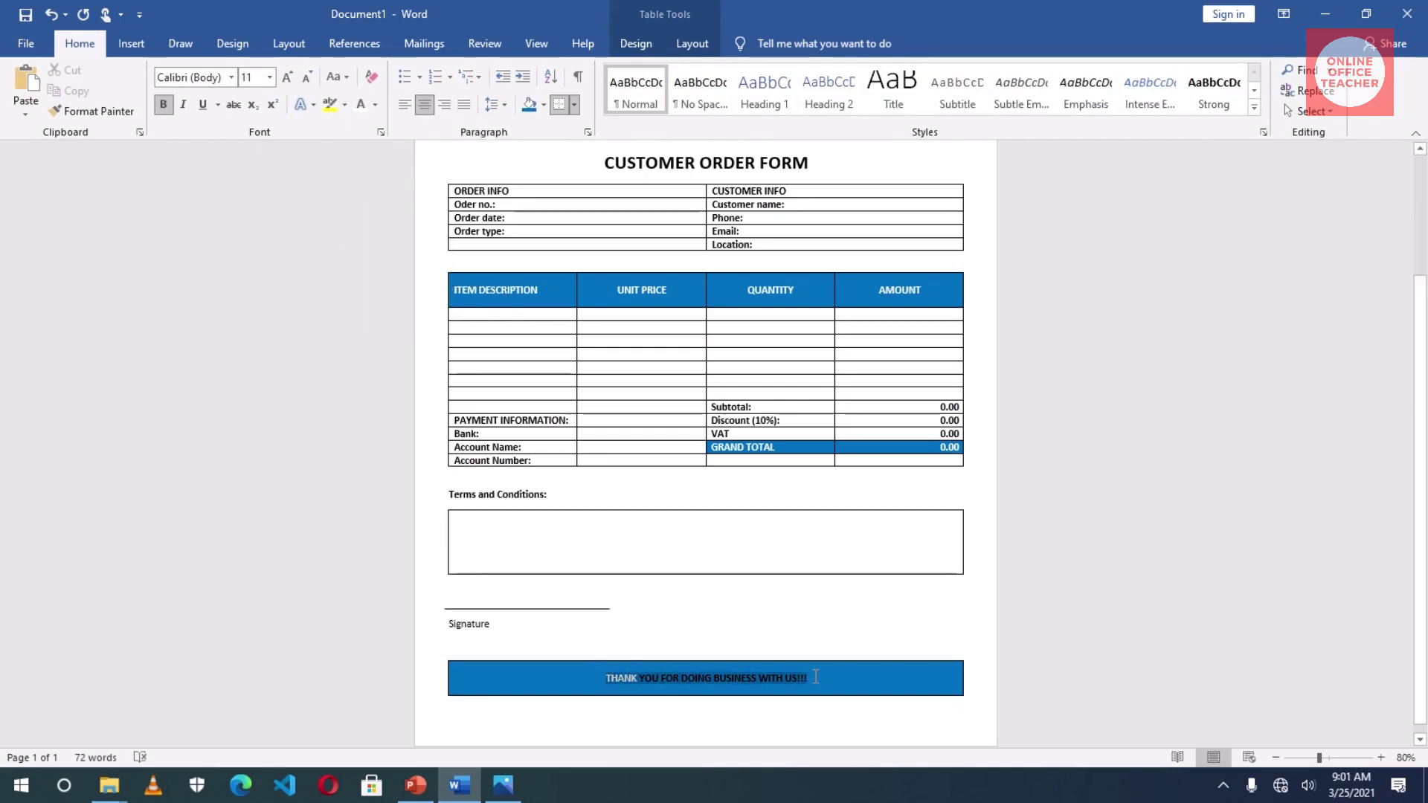
pyautogui.click(377, 109)
pyautogui.click(357, 176)
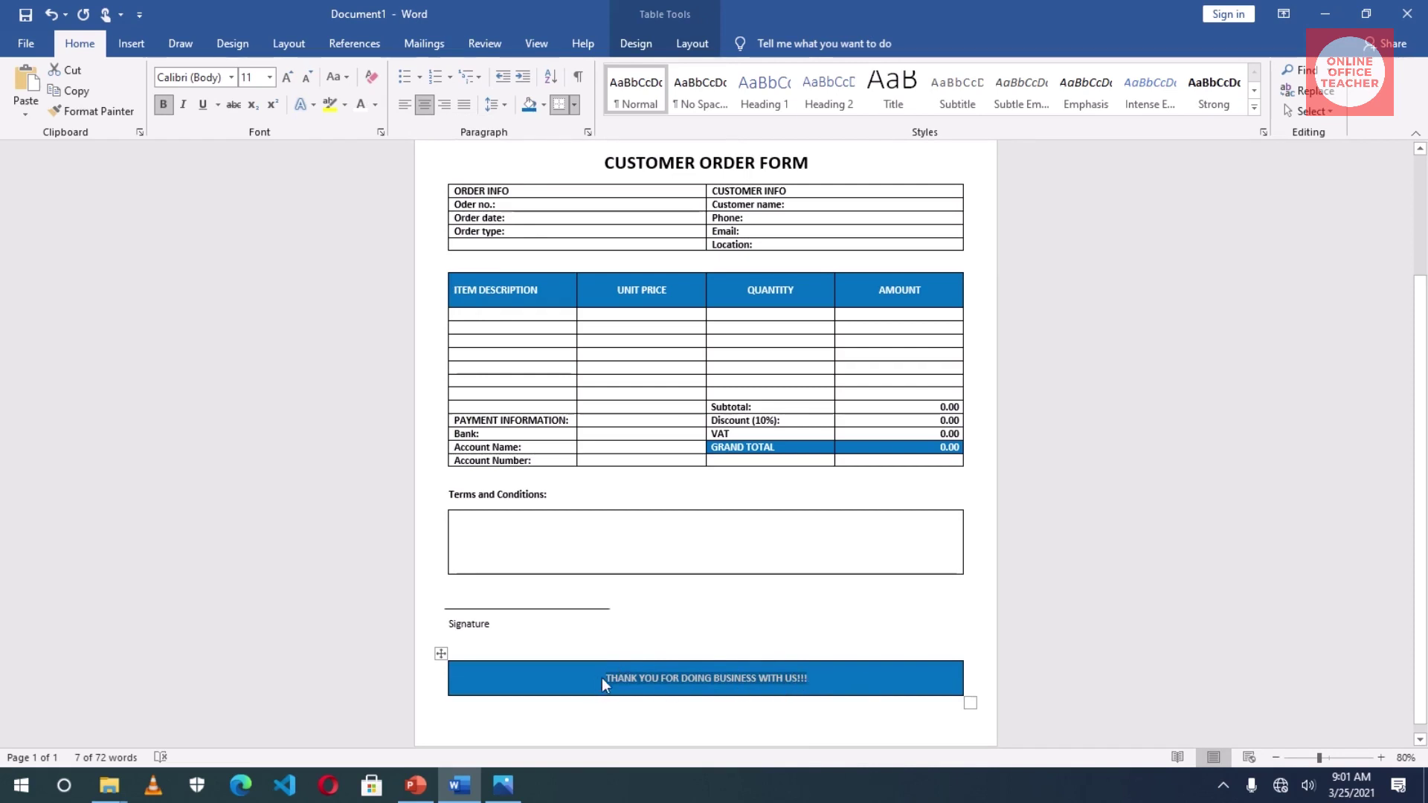
pyautogui.click(839, 680)
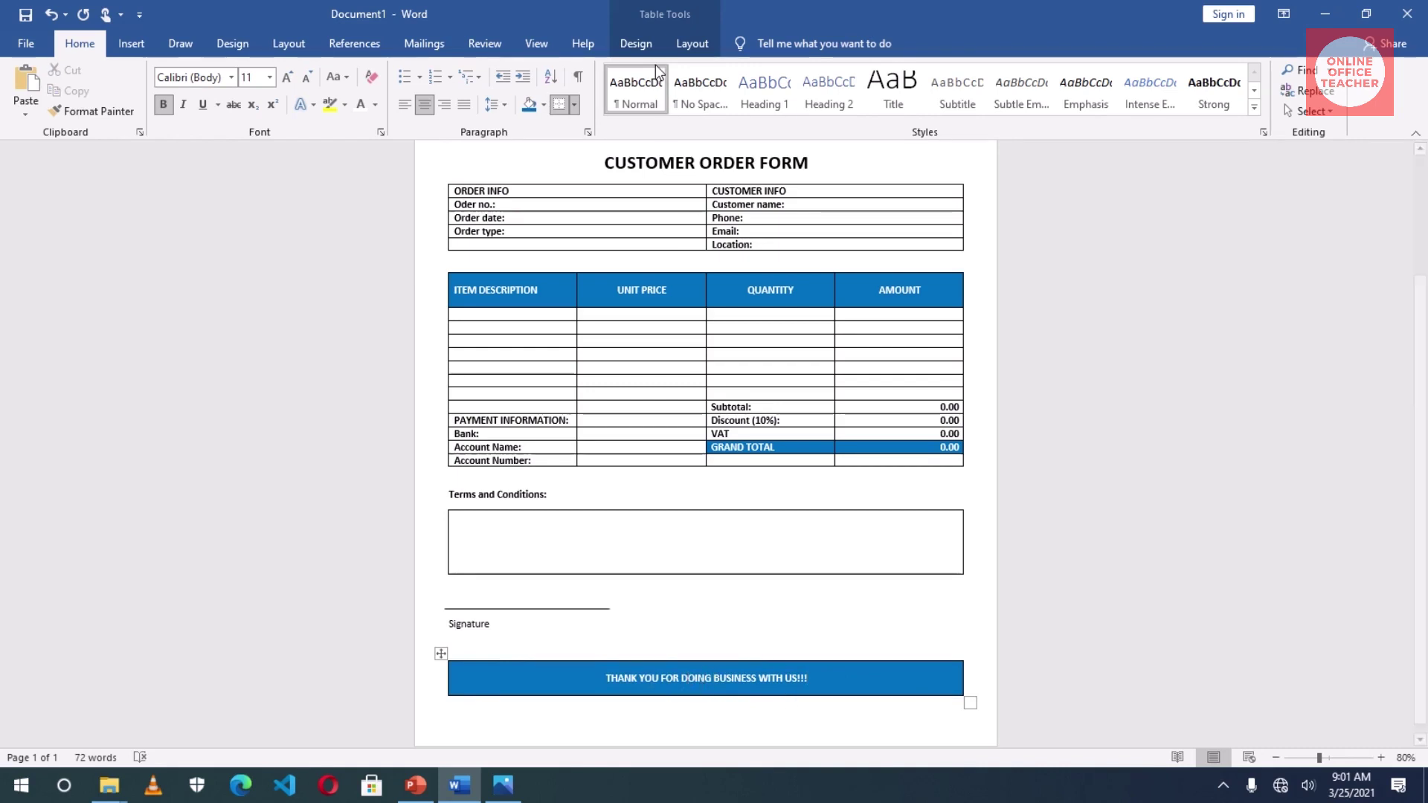
# - Apply No Border to the thank-you banner
pyautogui.click(643, 46)
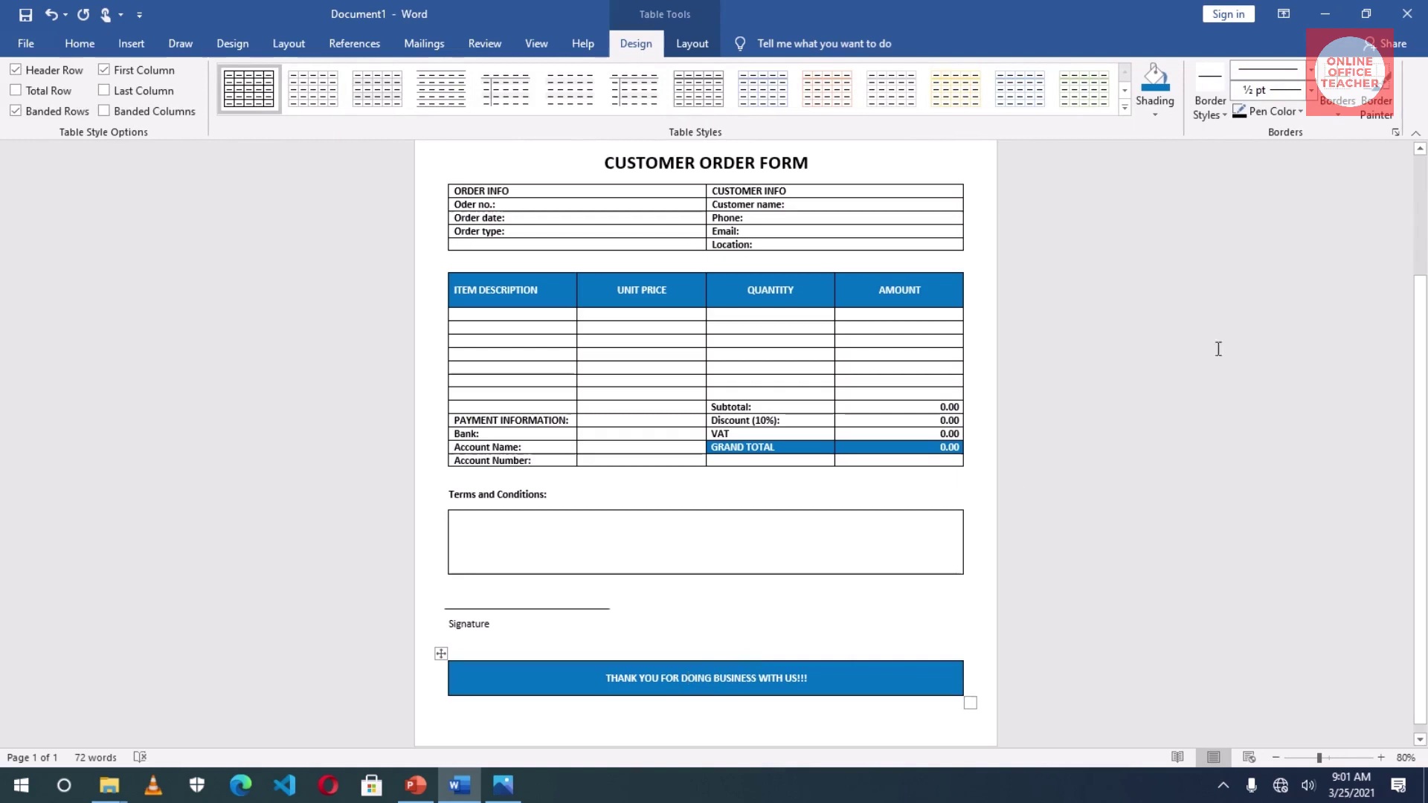
pyautogui.click(1340, 114)
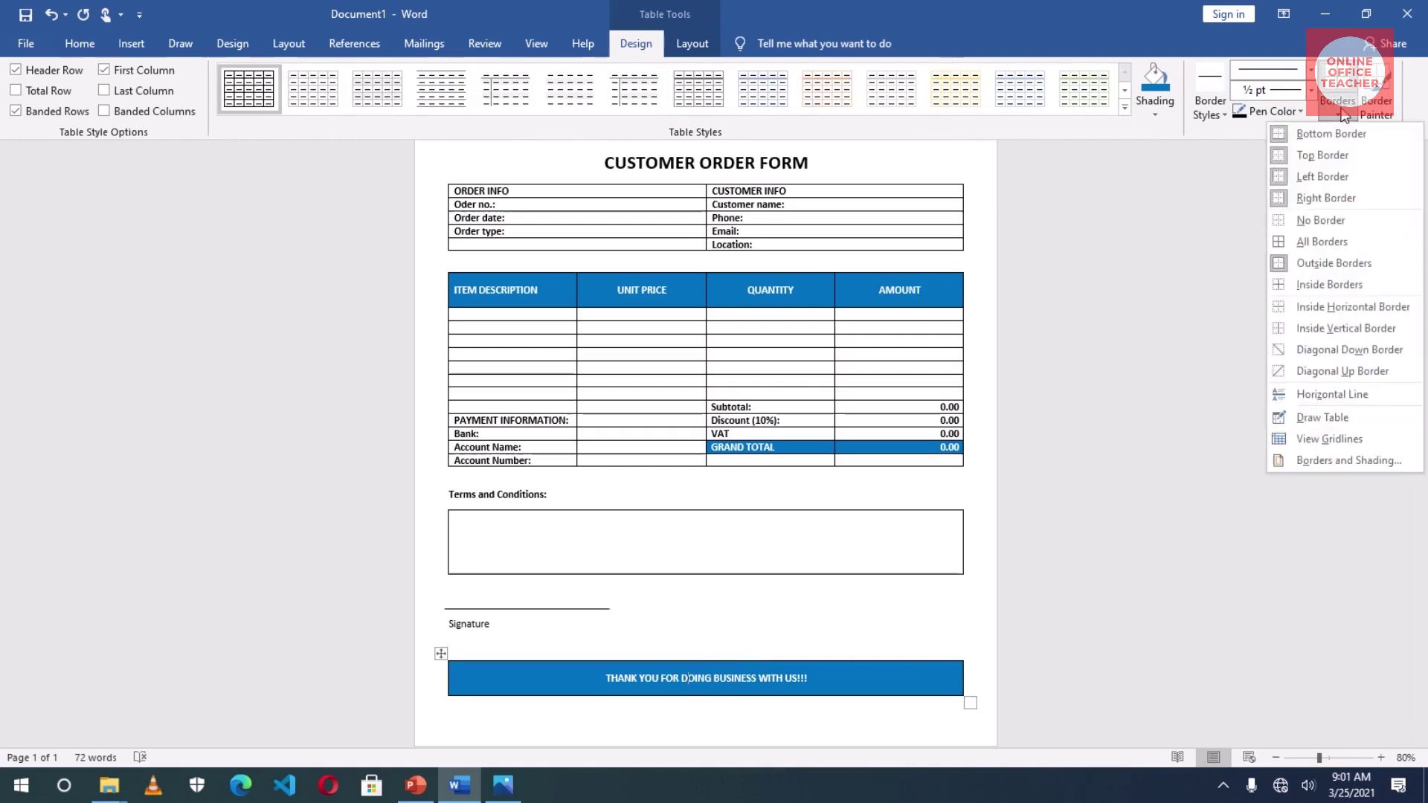
pyautogui.click(1330, 220)
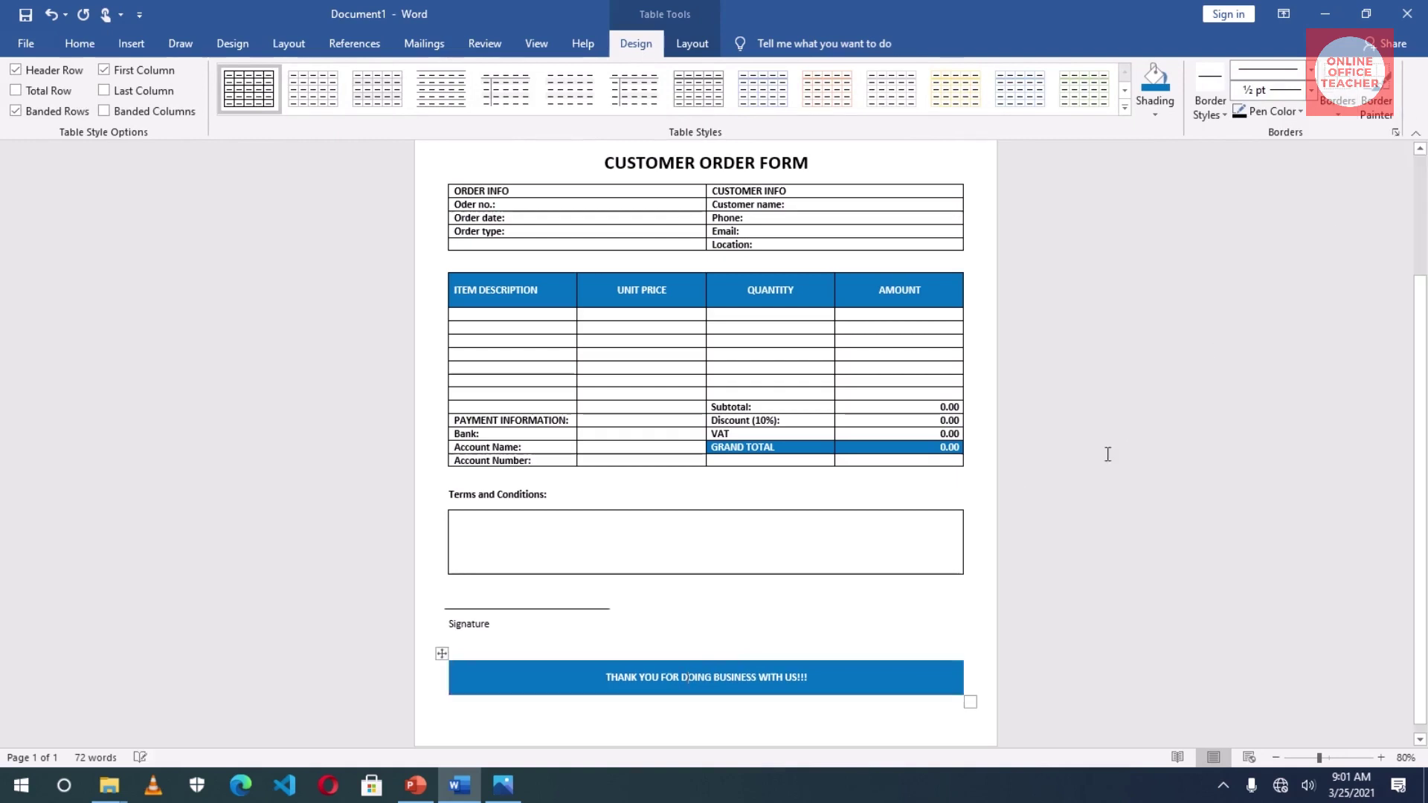
pyautogui.click(643, 639)
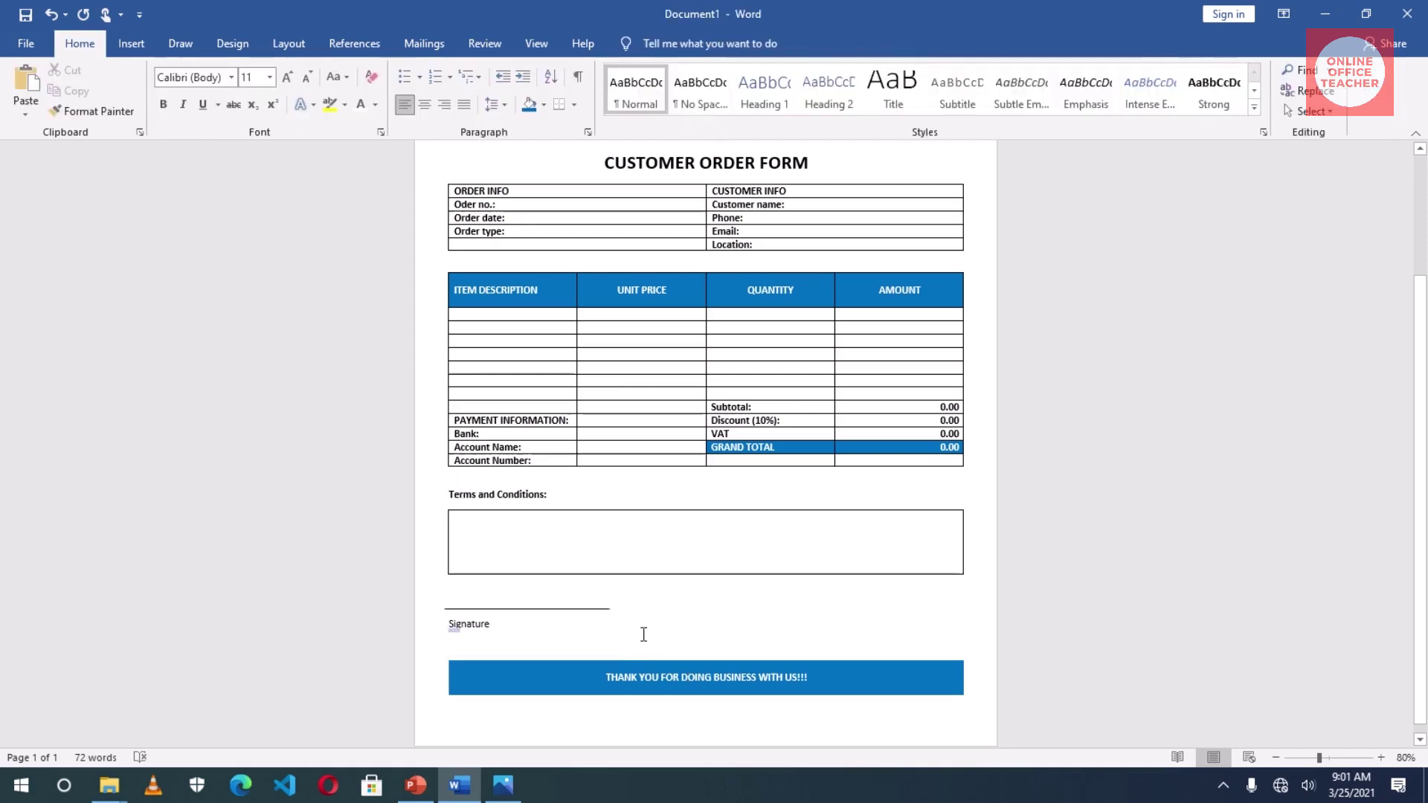
pyautogui.scroll(2, 655, 647)
pyautogui.scroll(1, 670, 666)
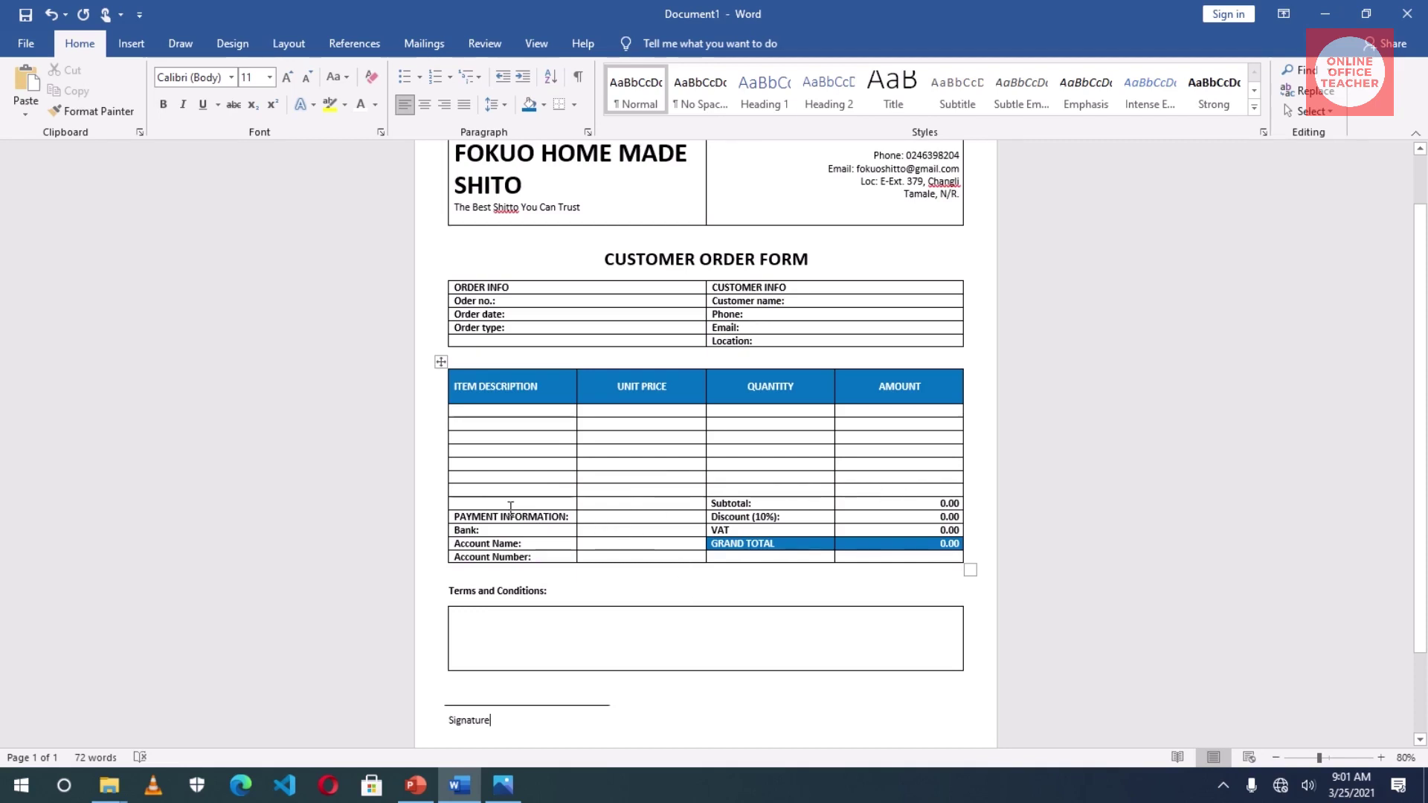
# - Remove the left and right borders of the blank cell beside Subtotal
pyautogui.click(496, 503)
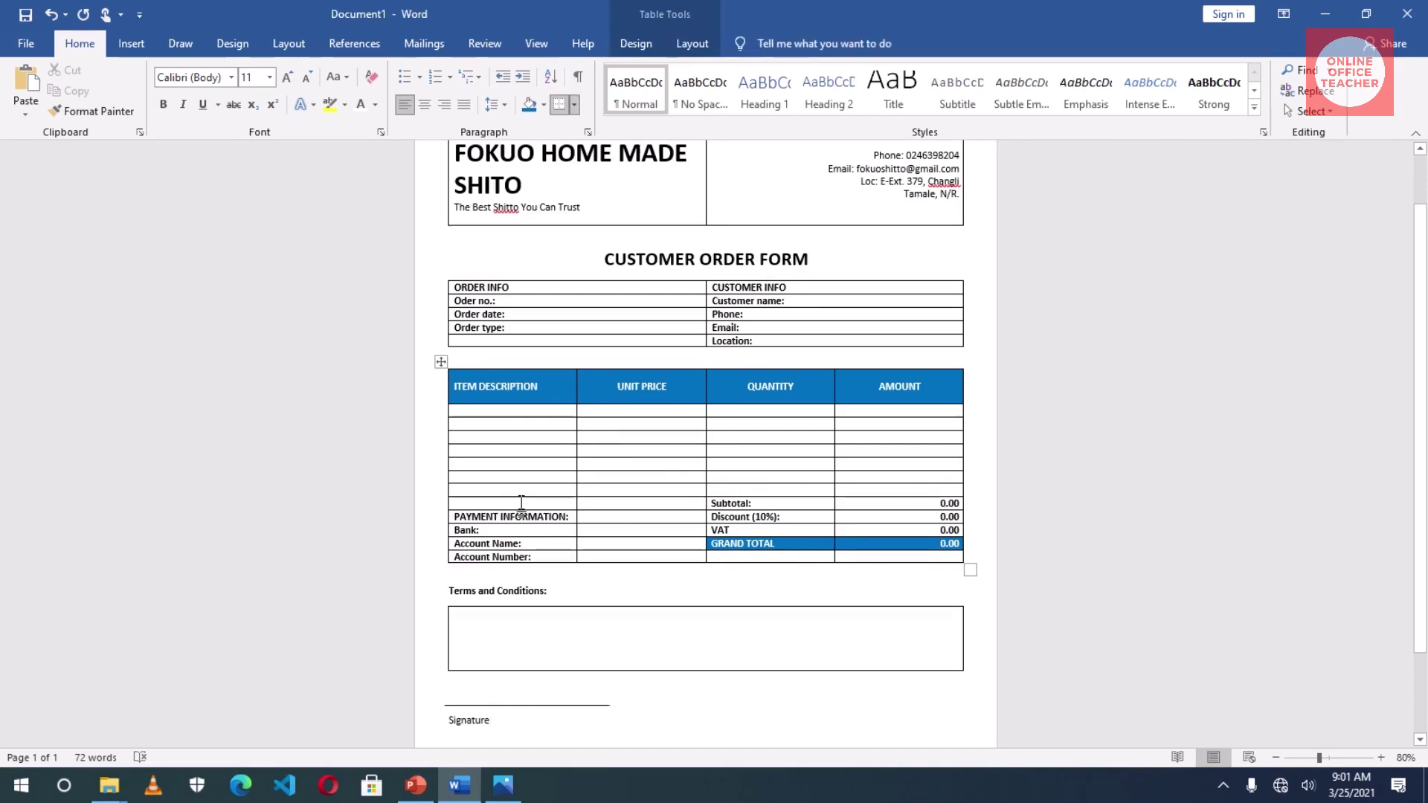
pyautogui.click(639, 44)
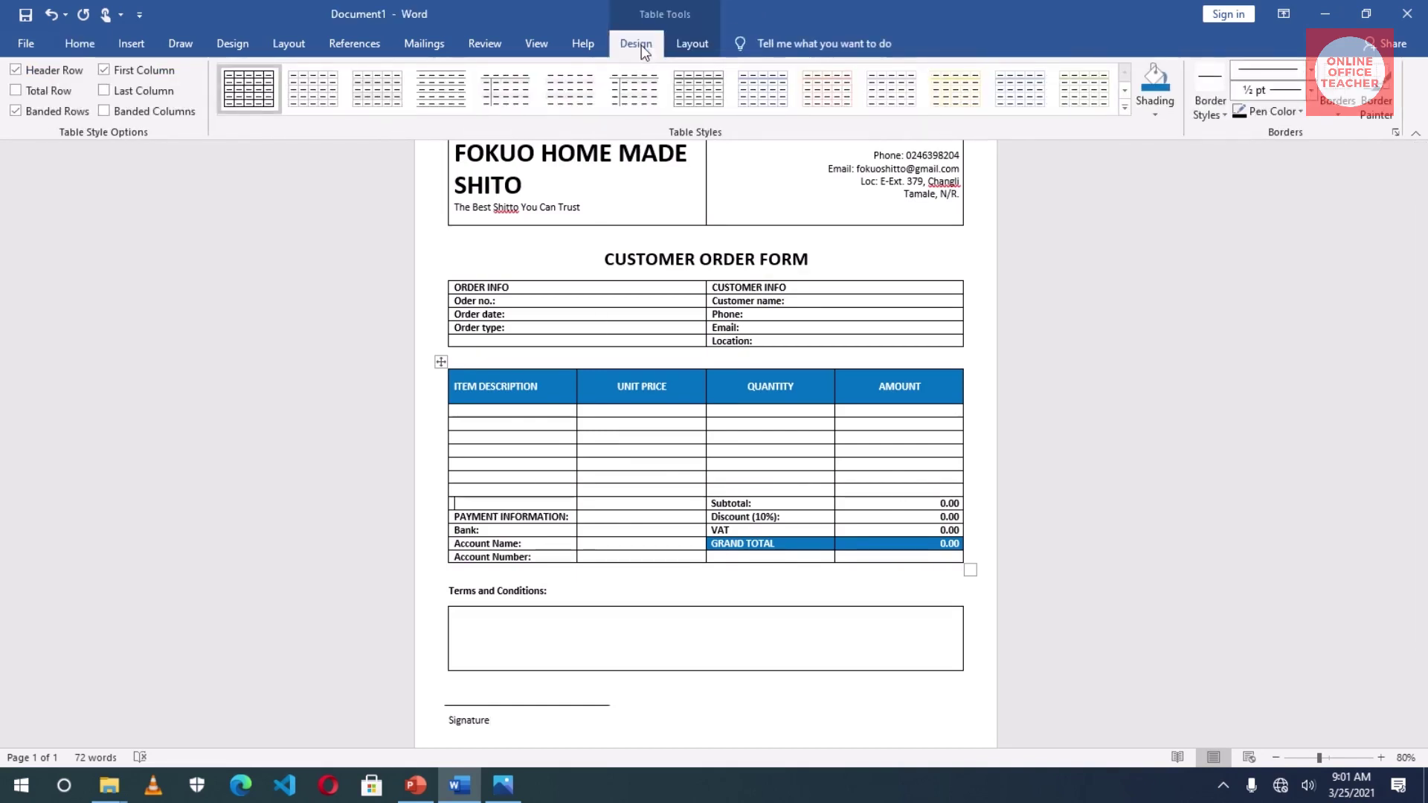
pyautogui.click(1337, 113)
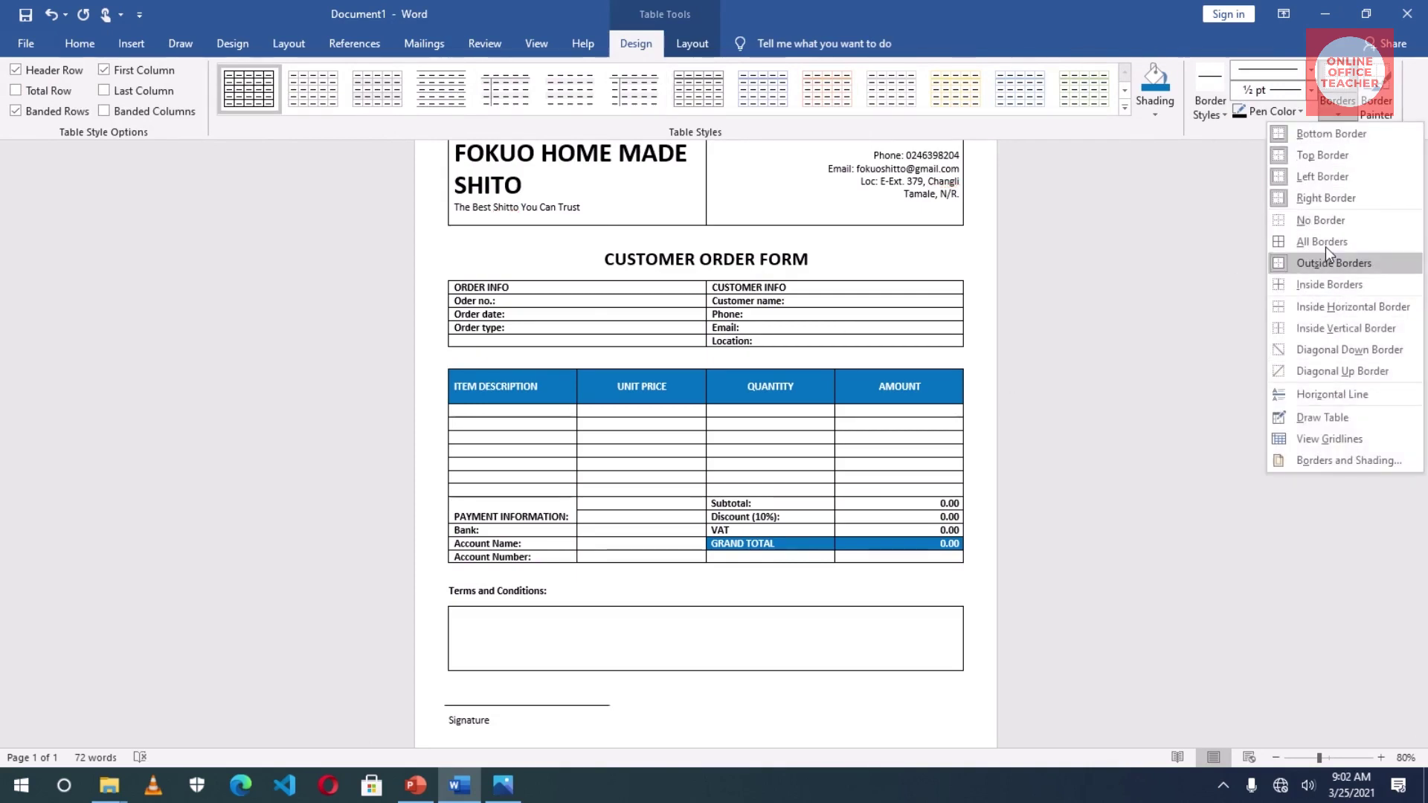
pyautogui.click(1324, 176)
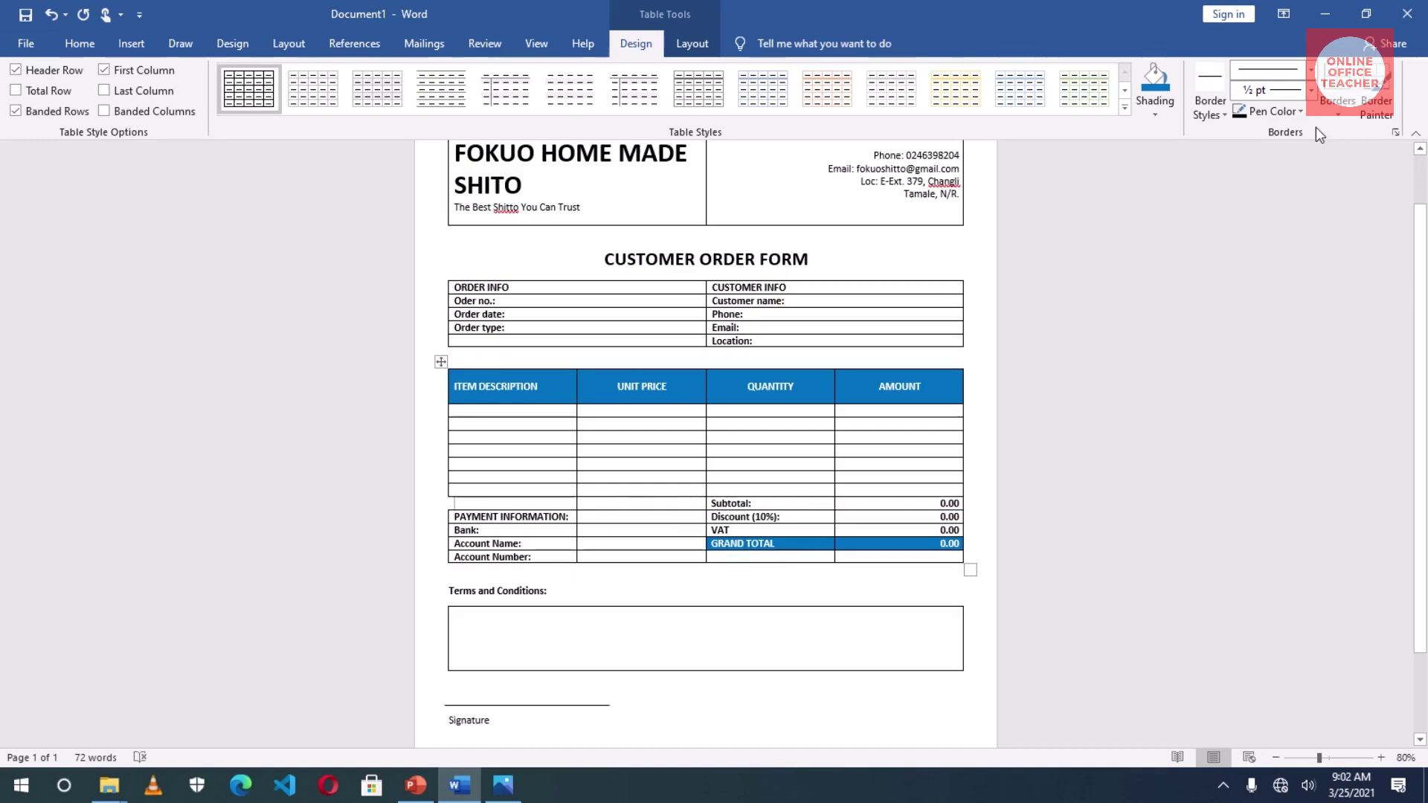
pyautogui.click(1342, 114)
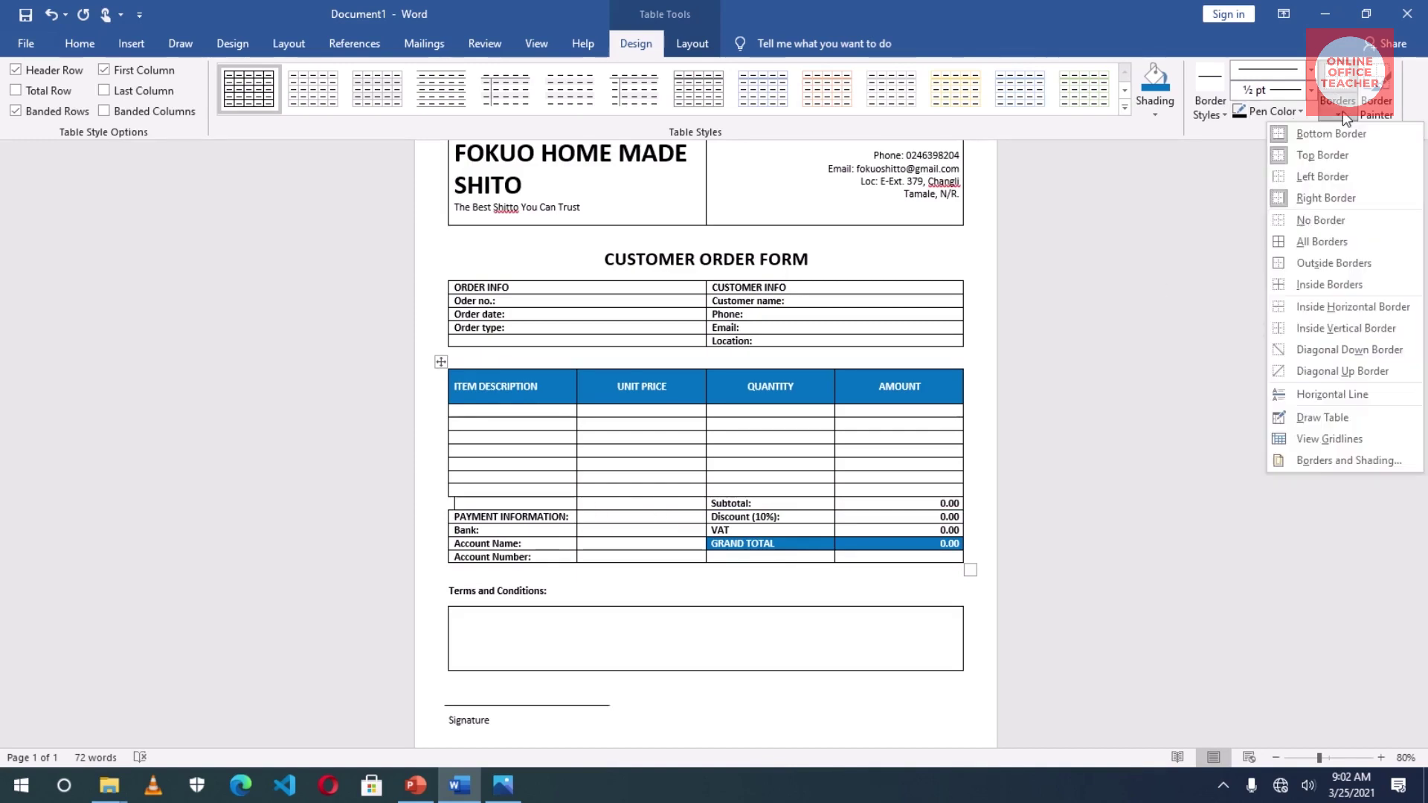
pyautogui.click(1325, 198)
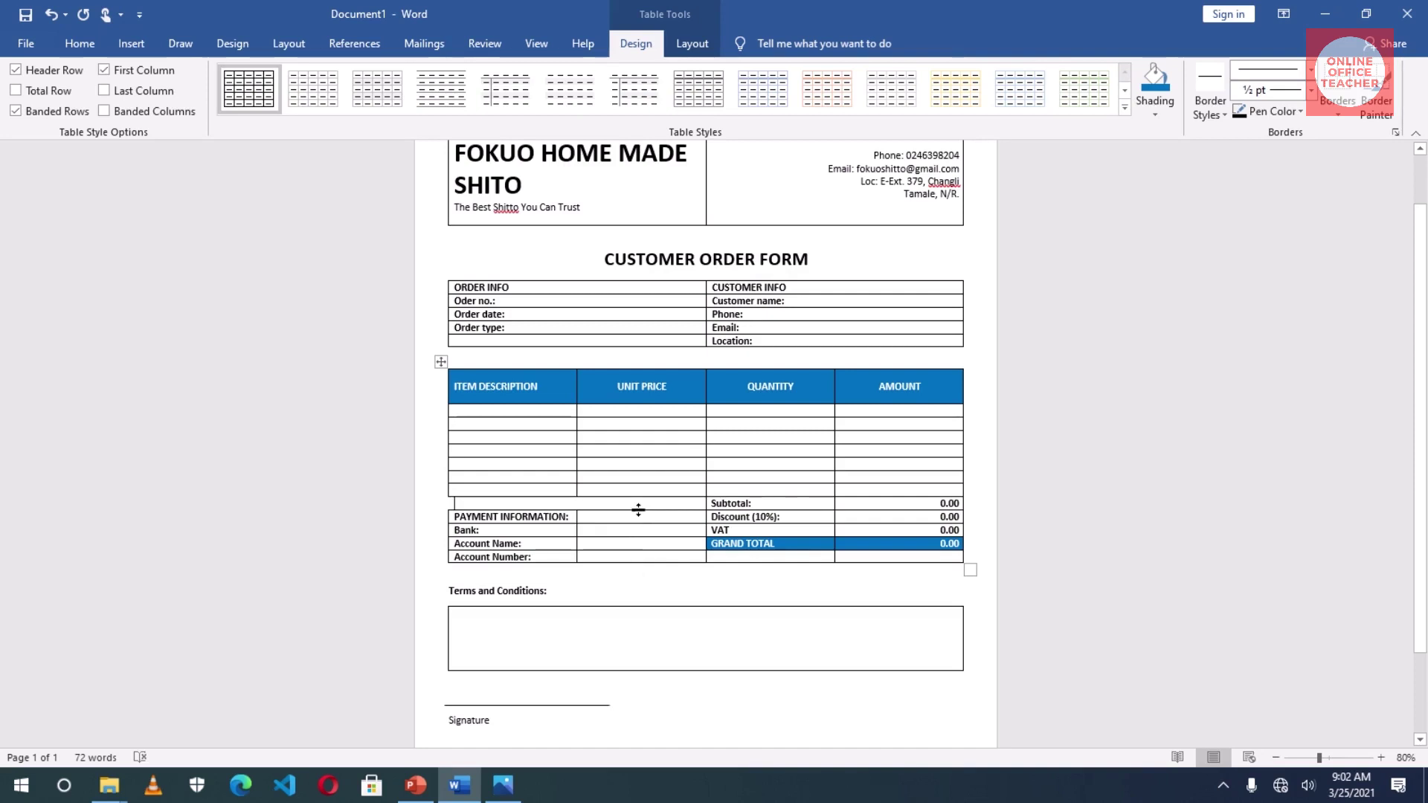
# - Clear the empty cells beside Payment Information through Account Number, keeping a top border line
pyautogui.moveTo(631, 526); pyautogui.dragTo(651, 563)
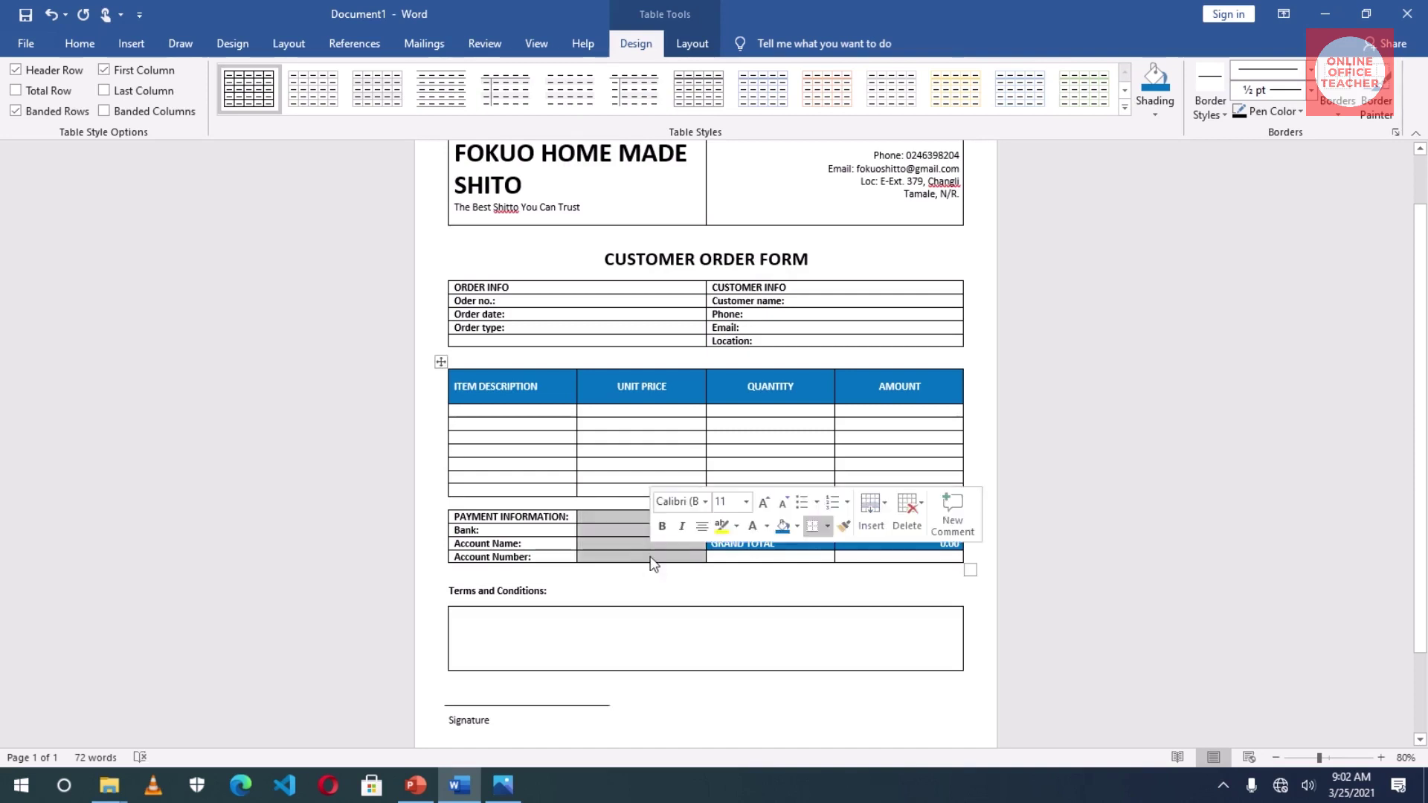
pyautogui.click(1339, 117)
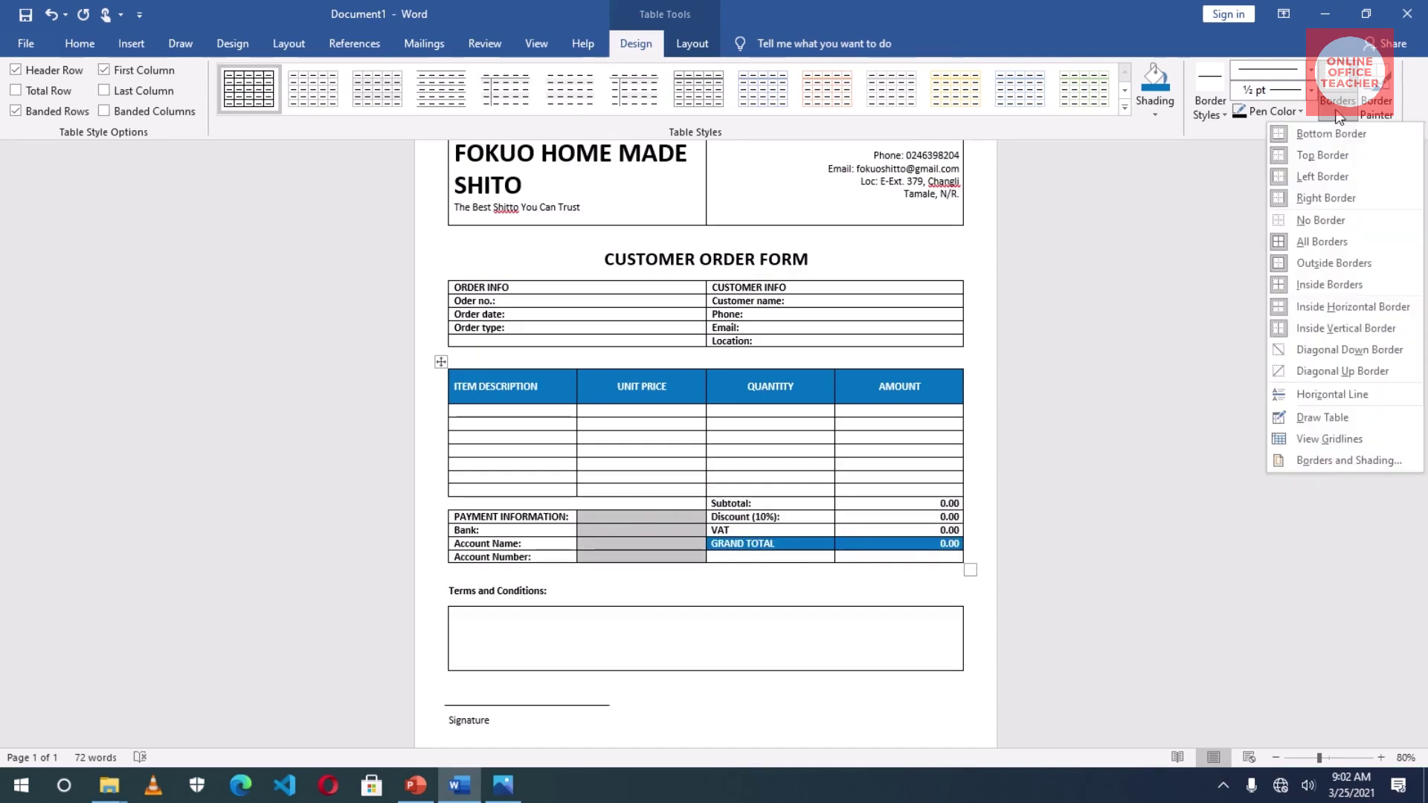
pyautogui.click(1316, 287)
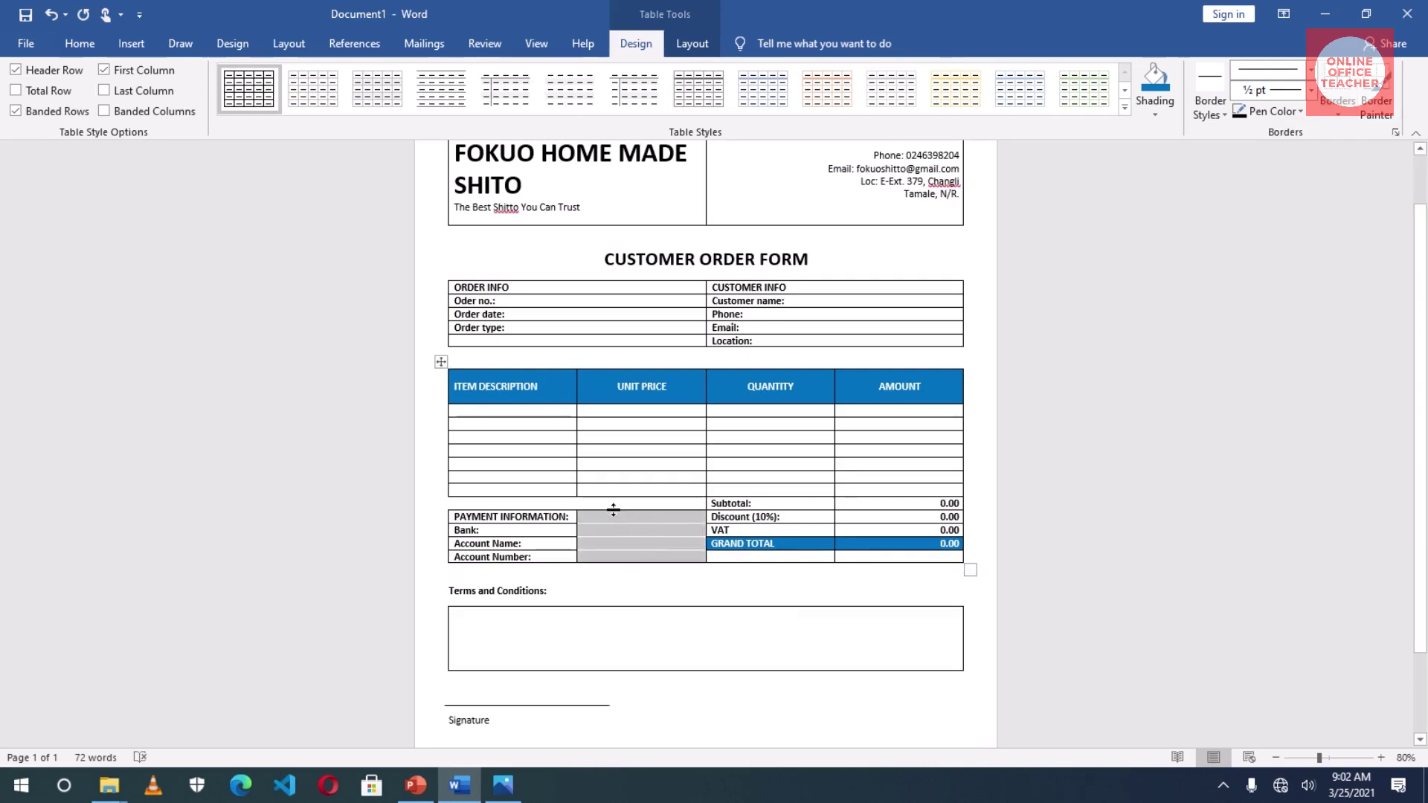
pyautogui.click(1341, 113)
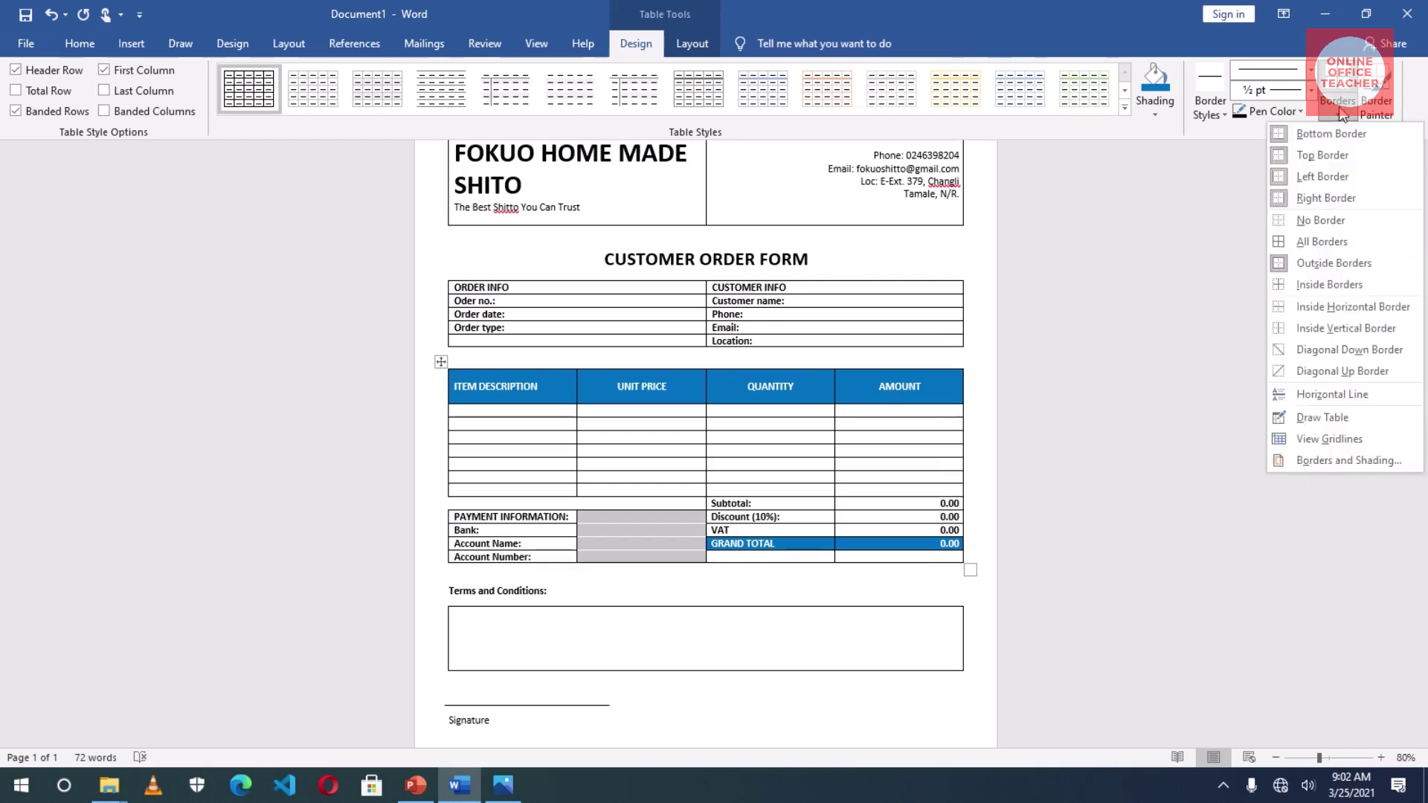
pyautogui.click(1321, 155)
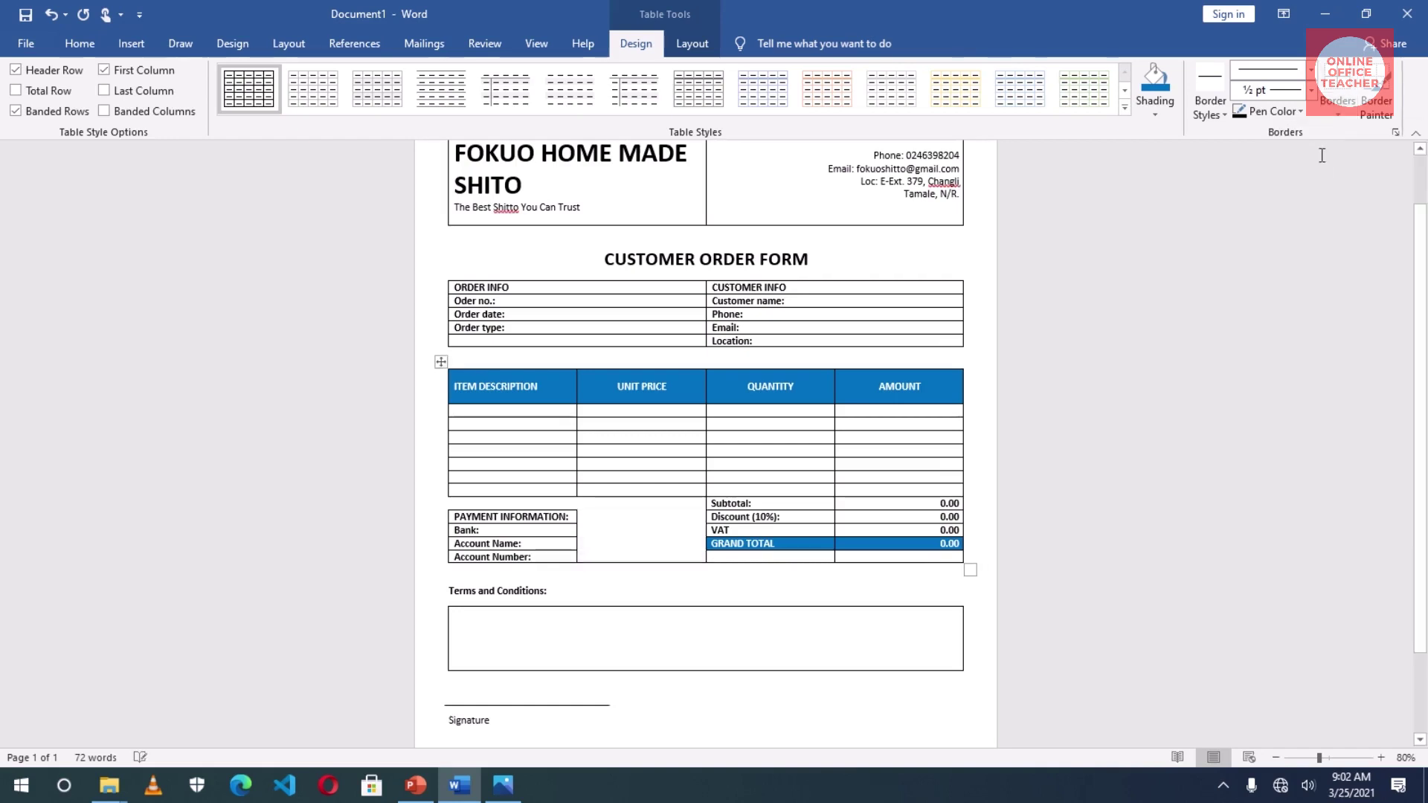
pyautogui.click(1339, 113)
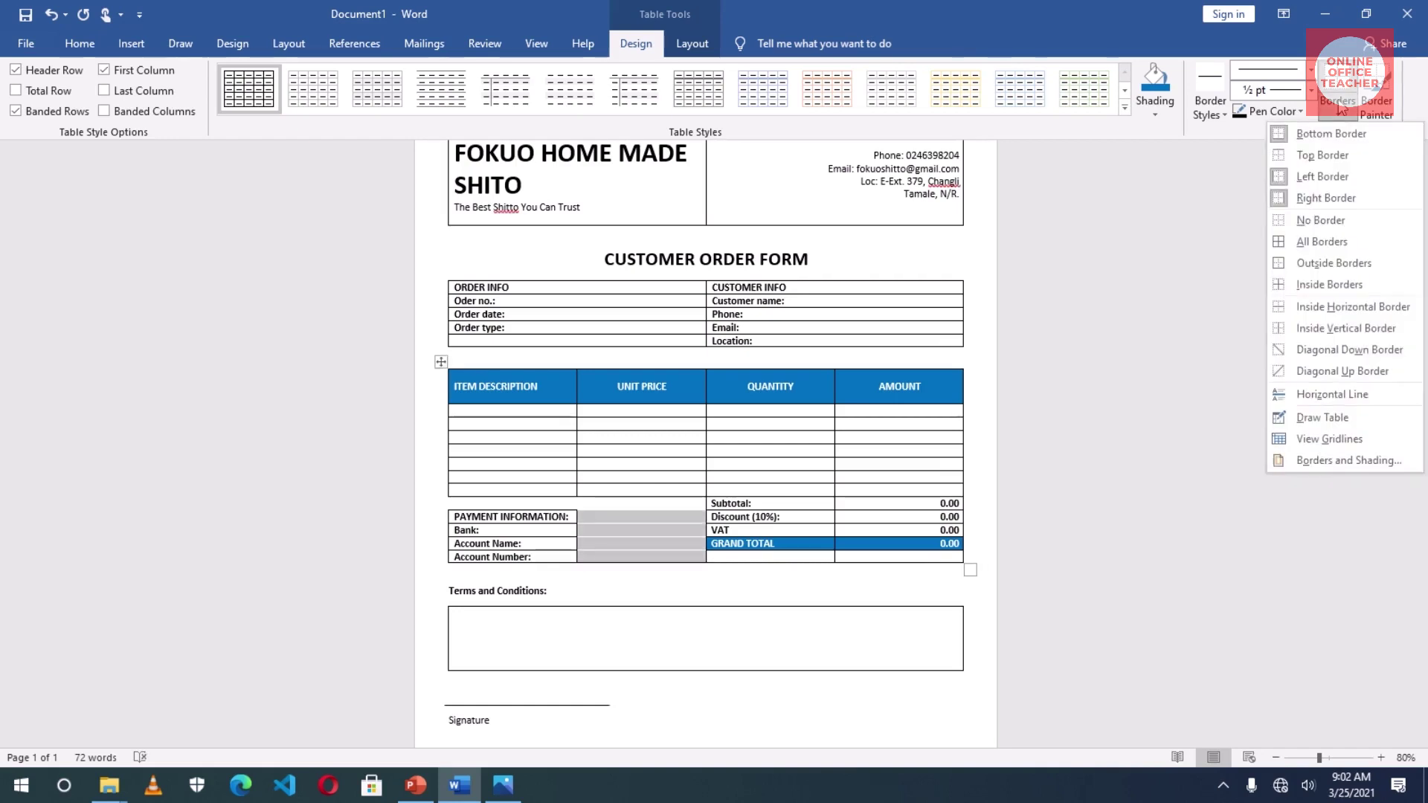
pyautogui.click(1325, 153)
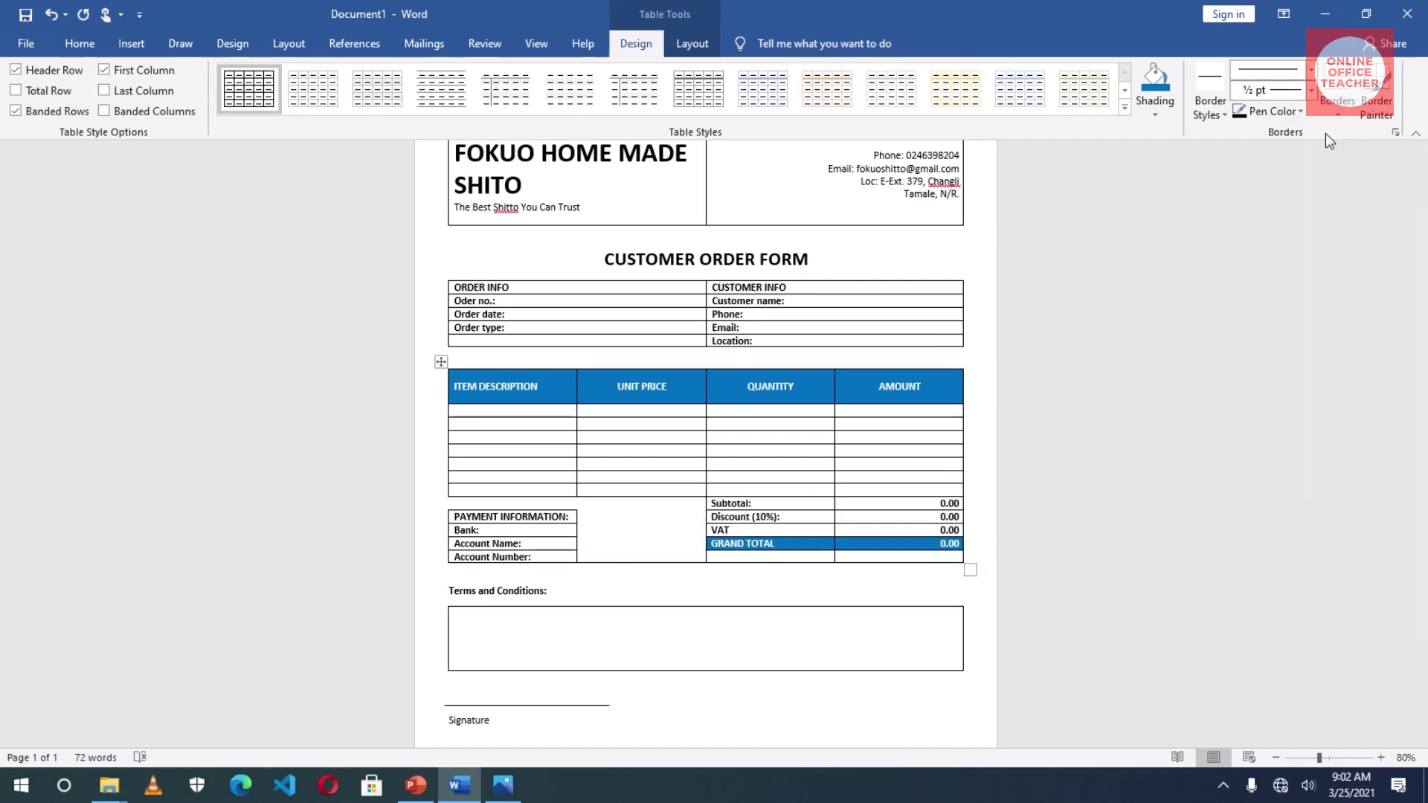
pyautogui.click(684, 590)
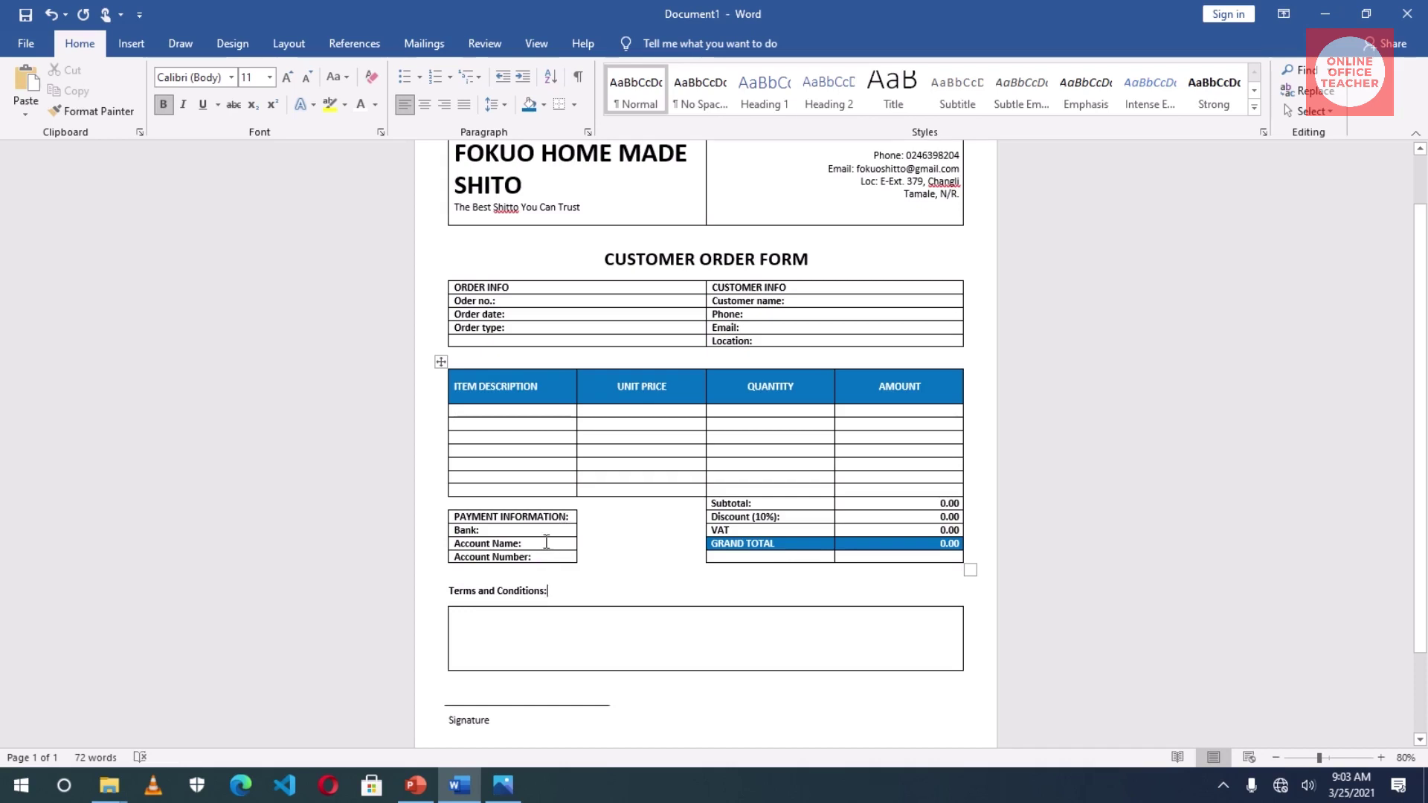
# - Apply No Border to the Bank, Account Name and Account Number rows
pyautogui.moveTo(482, 529); pyautogui.dragTo(525, 553)
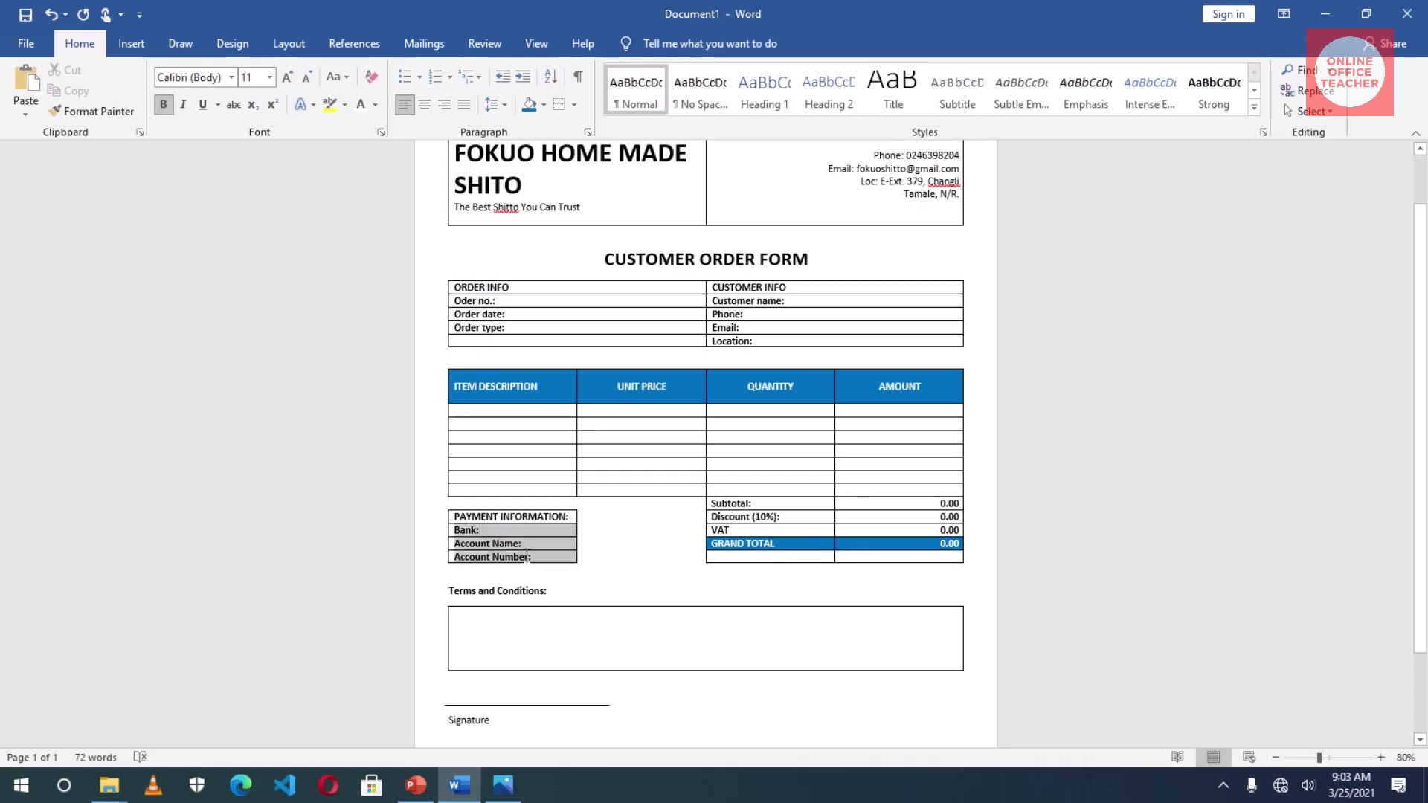
pyautogui.click(636, 43)
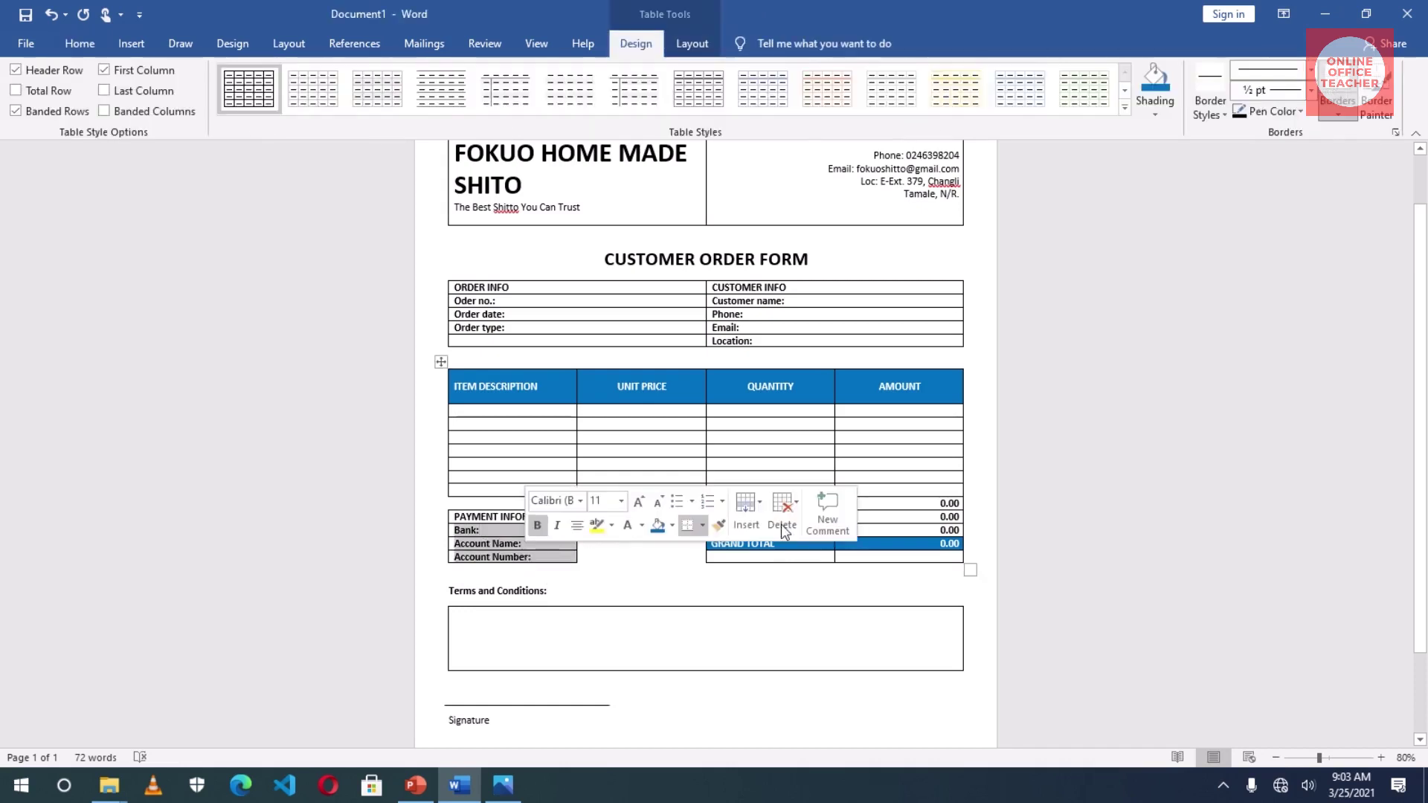
pyautogui.click(1343, 116)
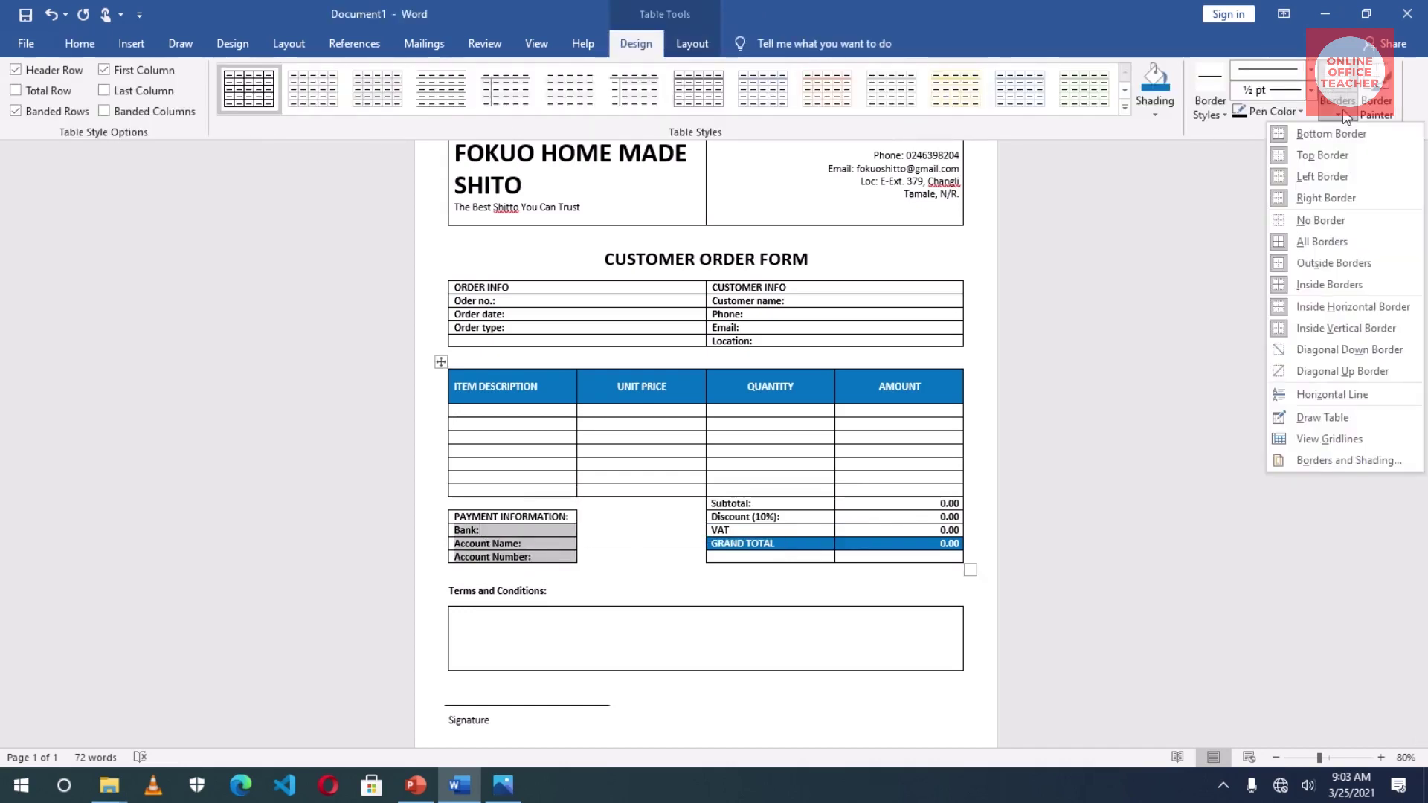
pyautogui.click(1325, 221)
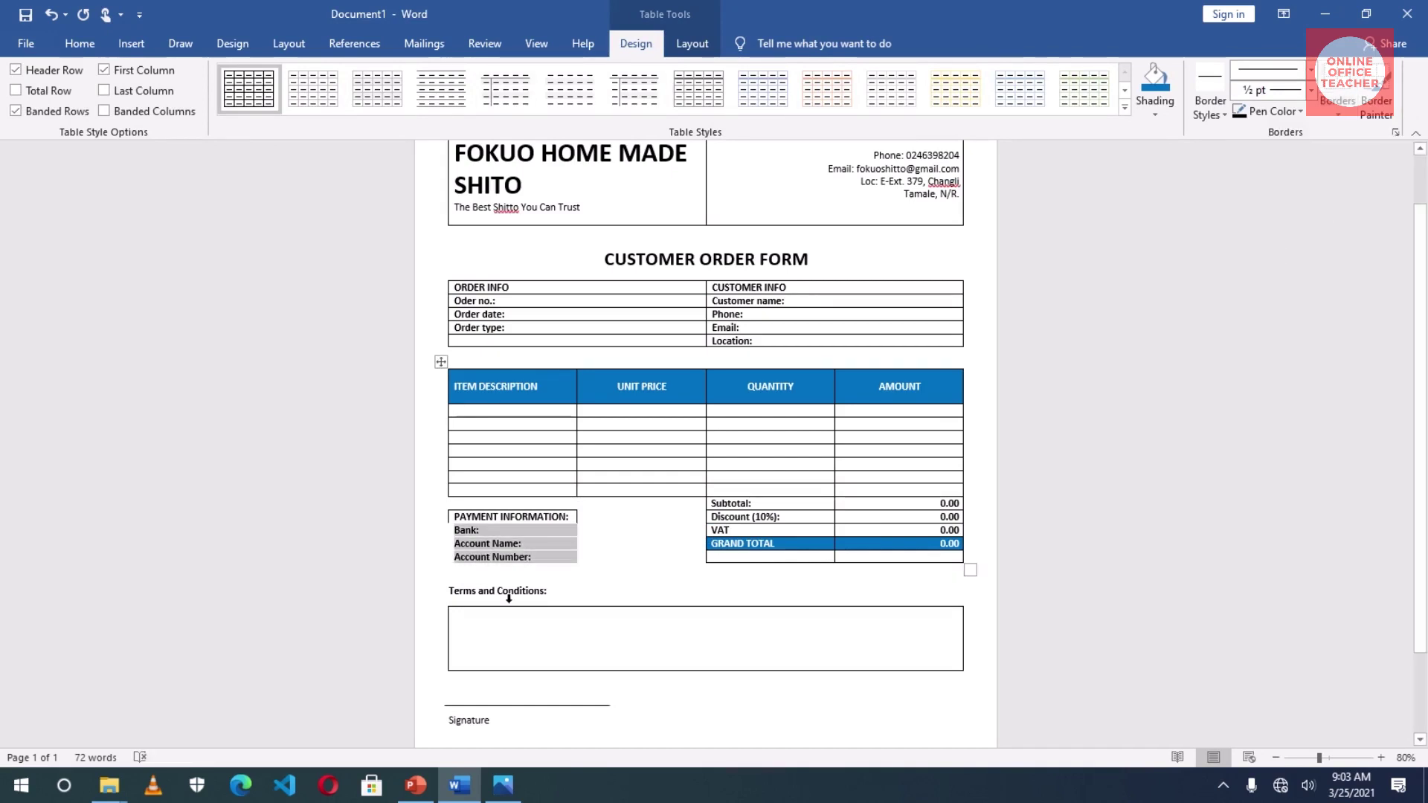
# - Give the Payment Information cell a Bottom Border
pyautogui.click(496, 517)
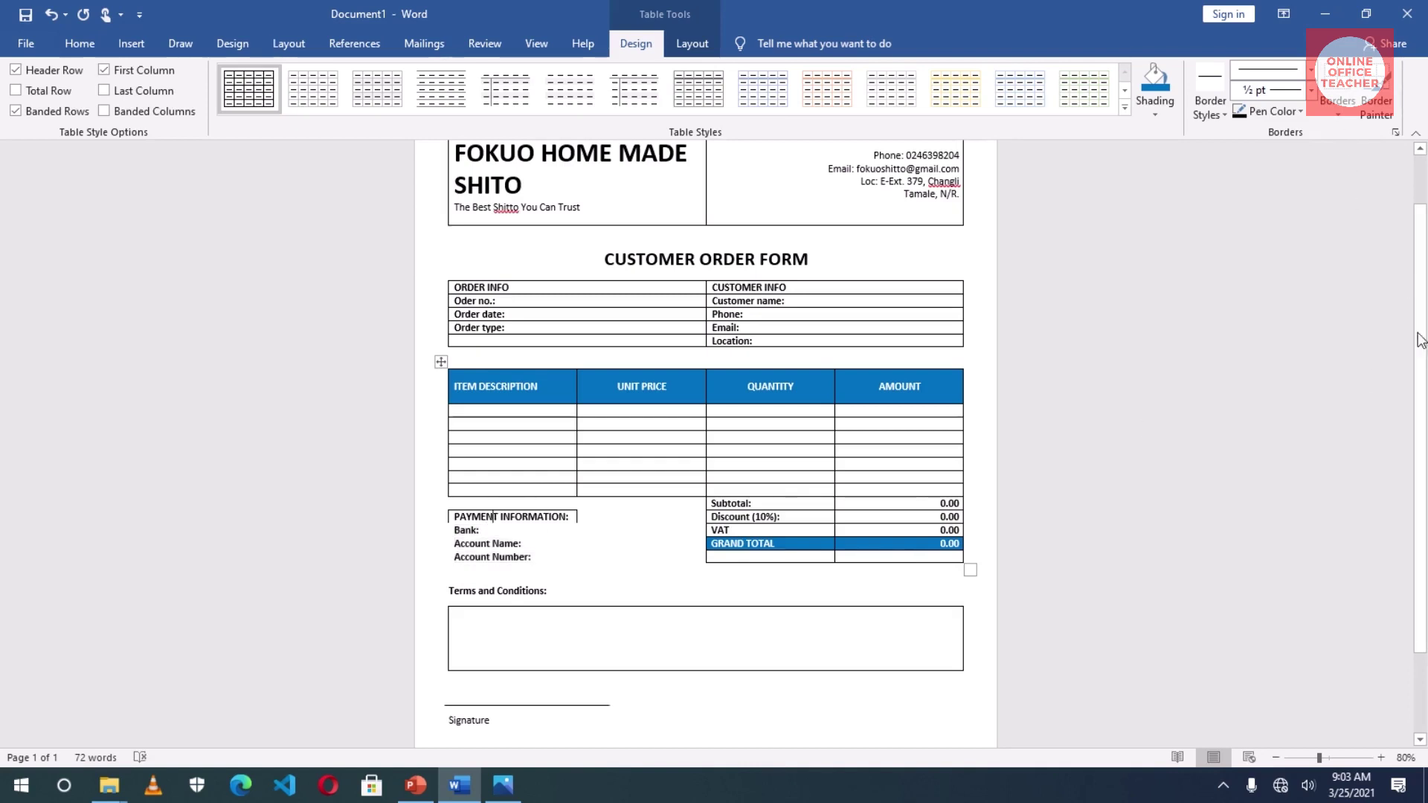
pyautogui.click(1337, 113)
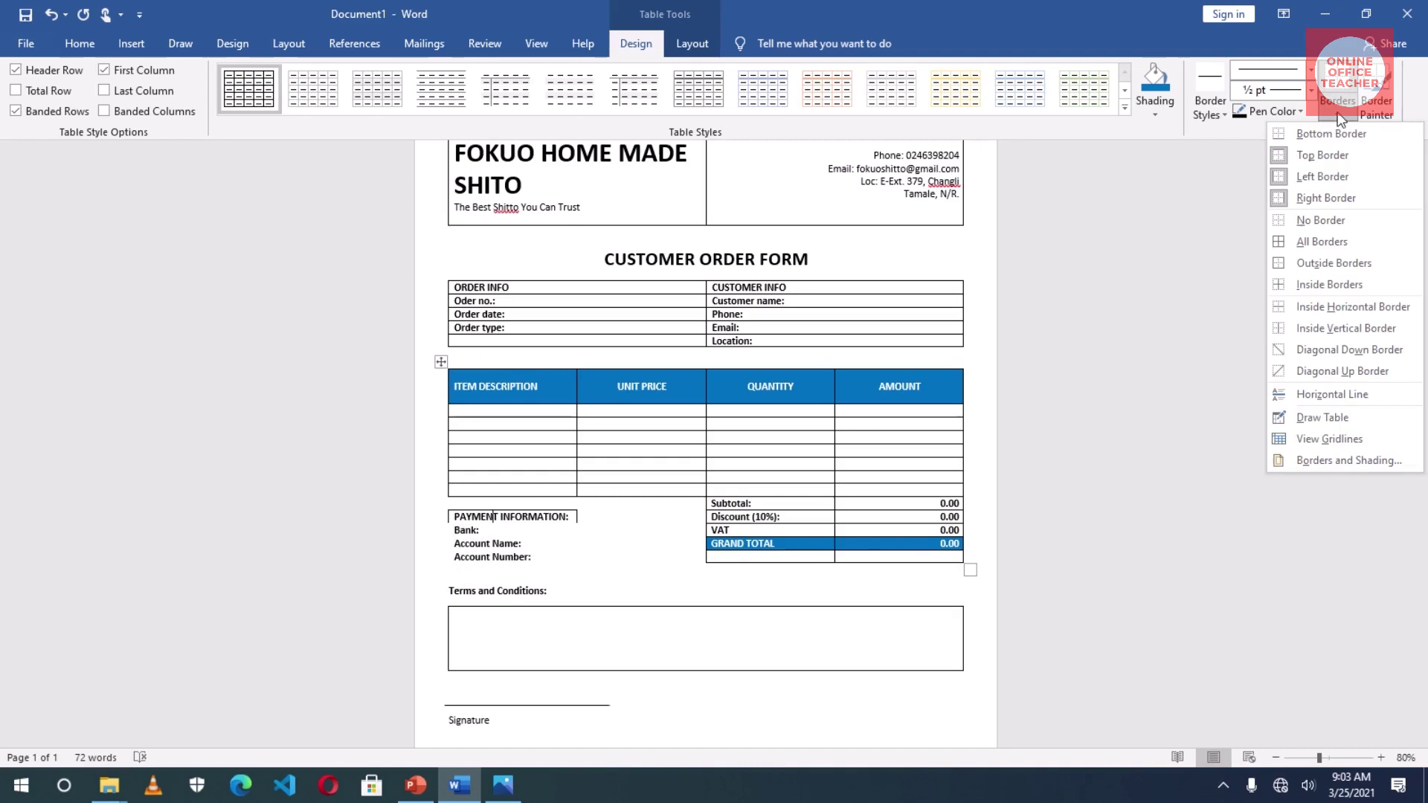
pyautogui.click(1327, 135)
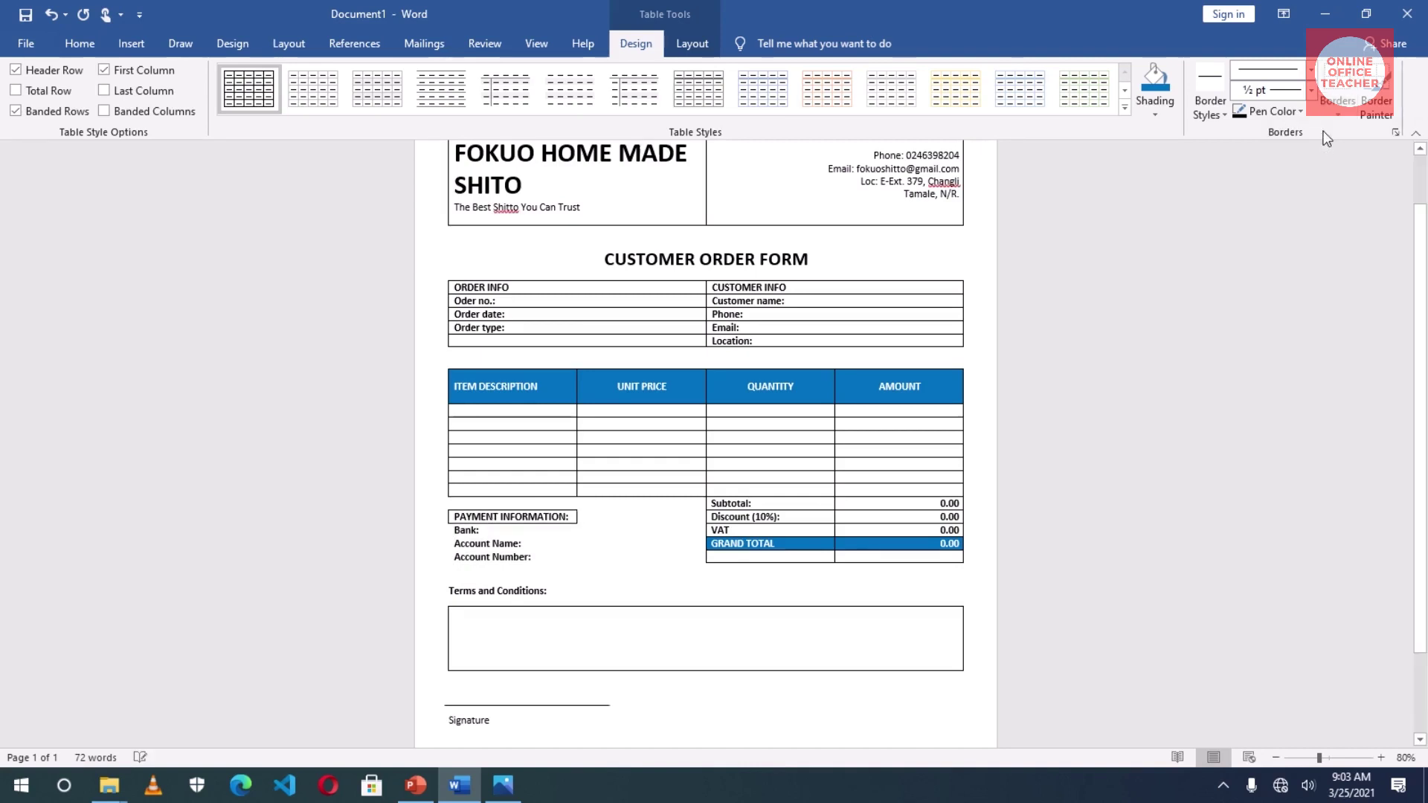
pyautogui.click(577, 567)
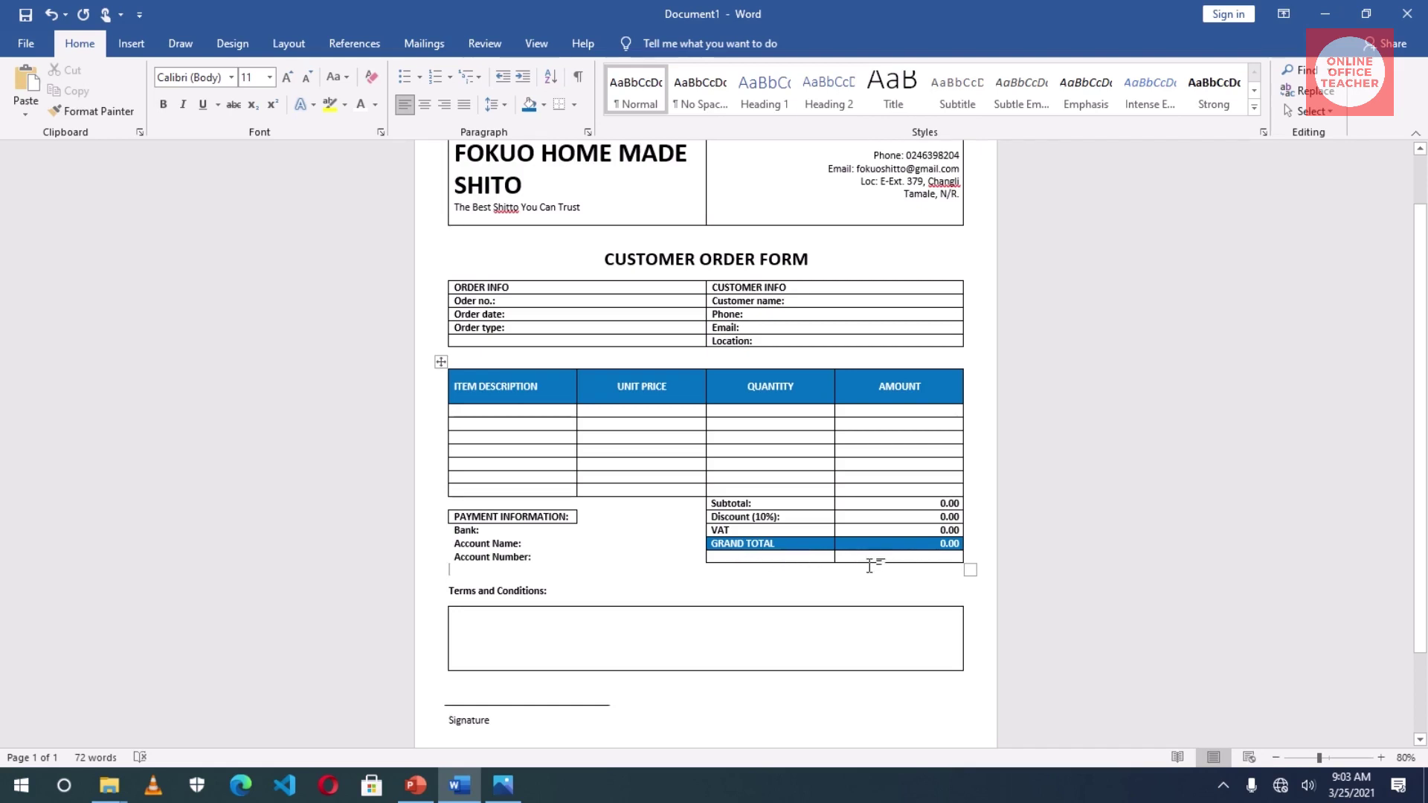
# - Clear the borders of the empty row beneath GRAND TOTAL
pyautogui.moveTo(835, 560); pyautogui.dragTo(870, 561)
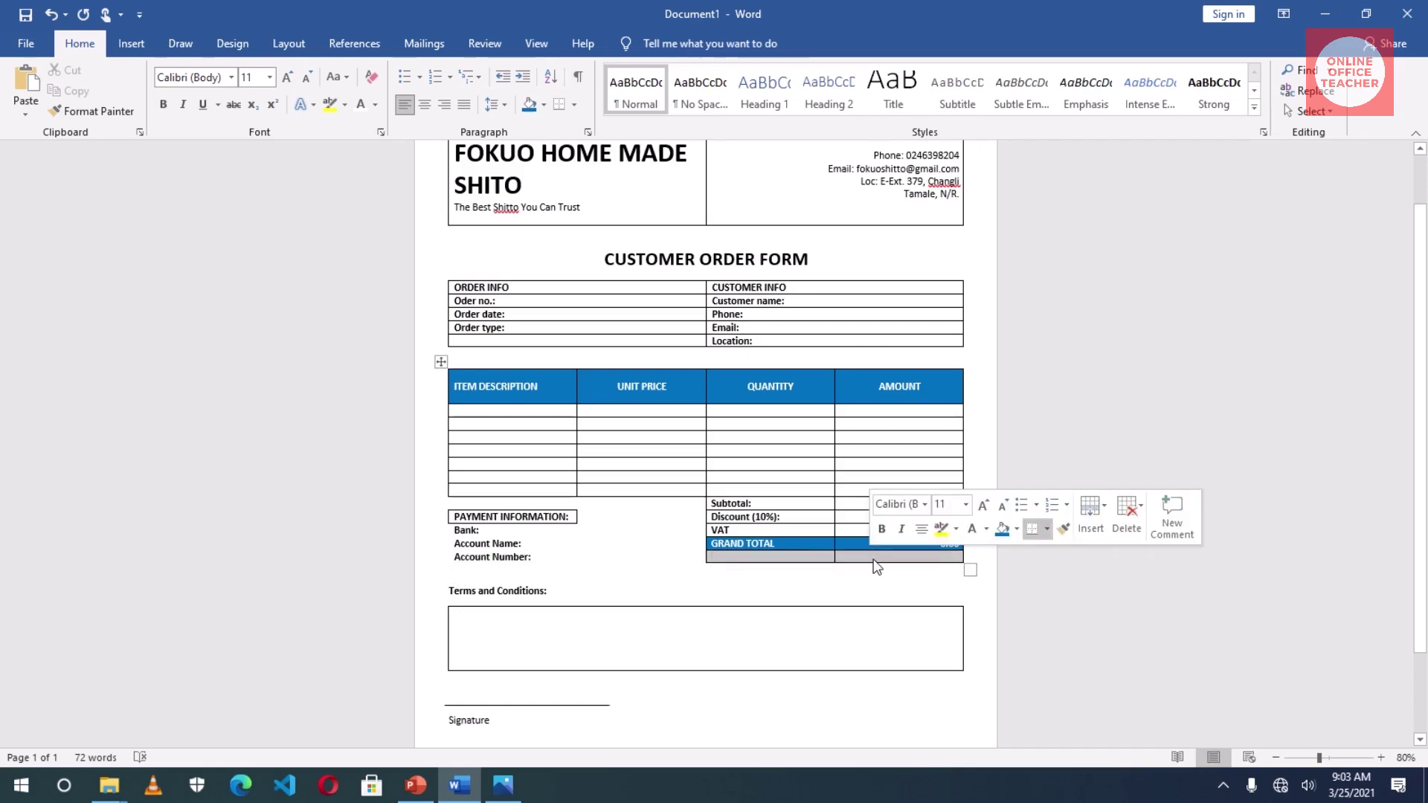
pyautogui.click(1347, 114)
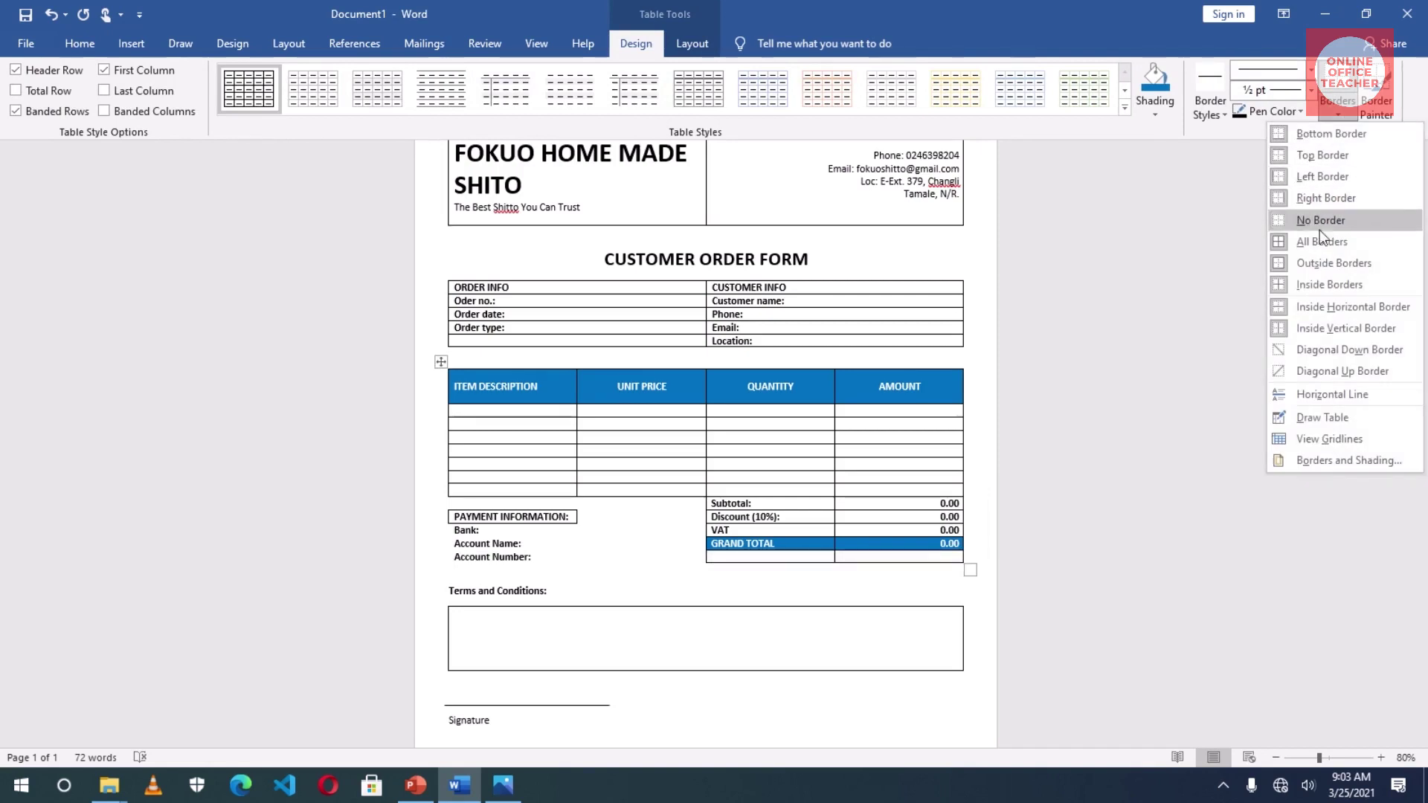
pyautogui.click(1319, 284)
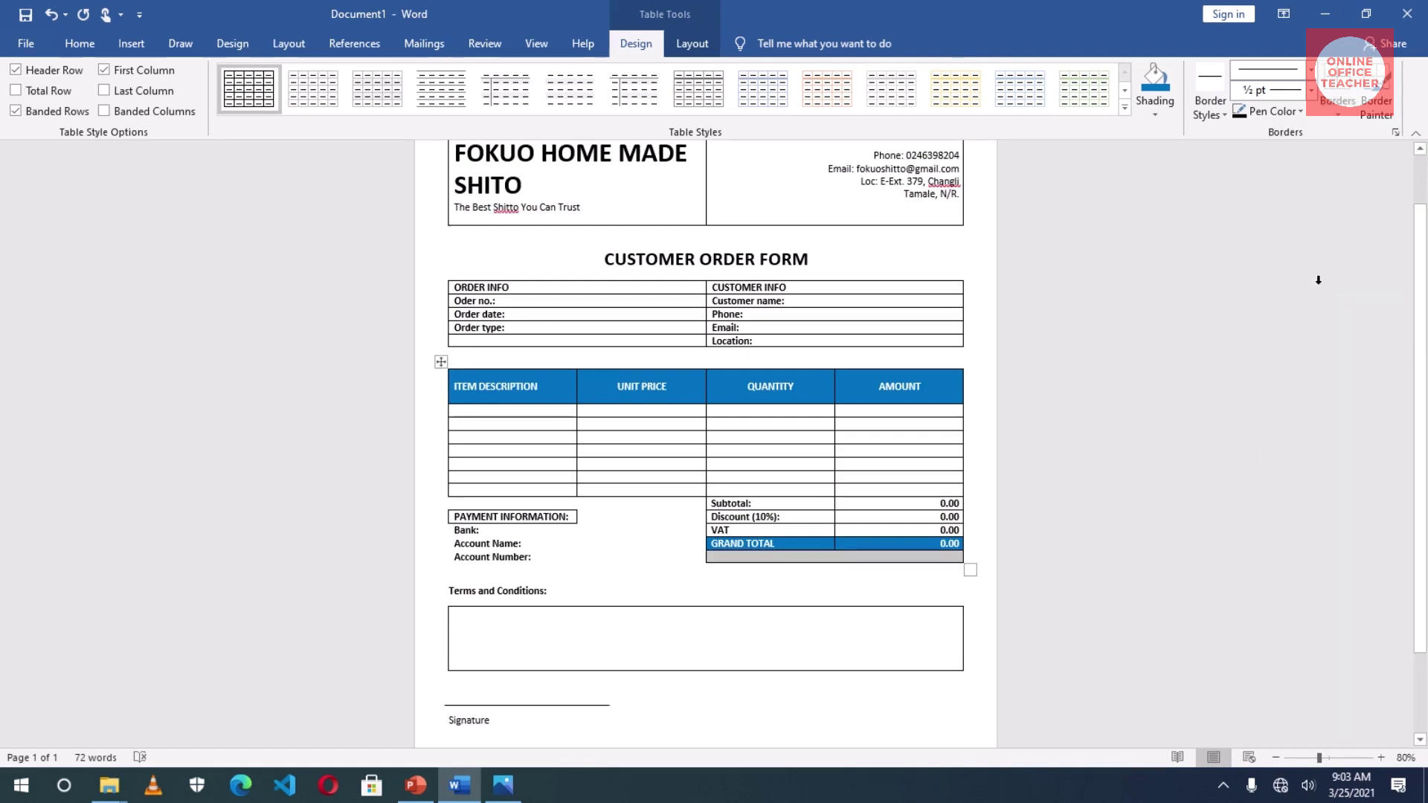
pyautogui.click(1336, 111)
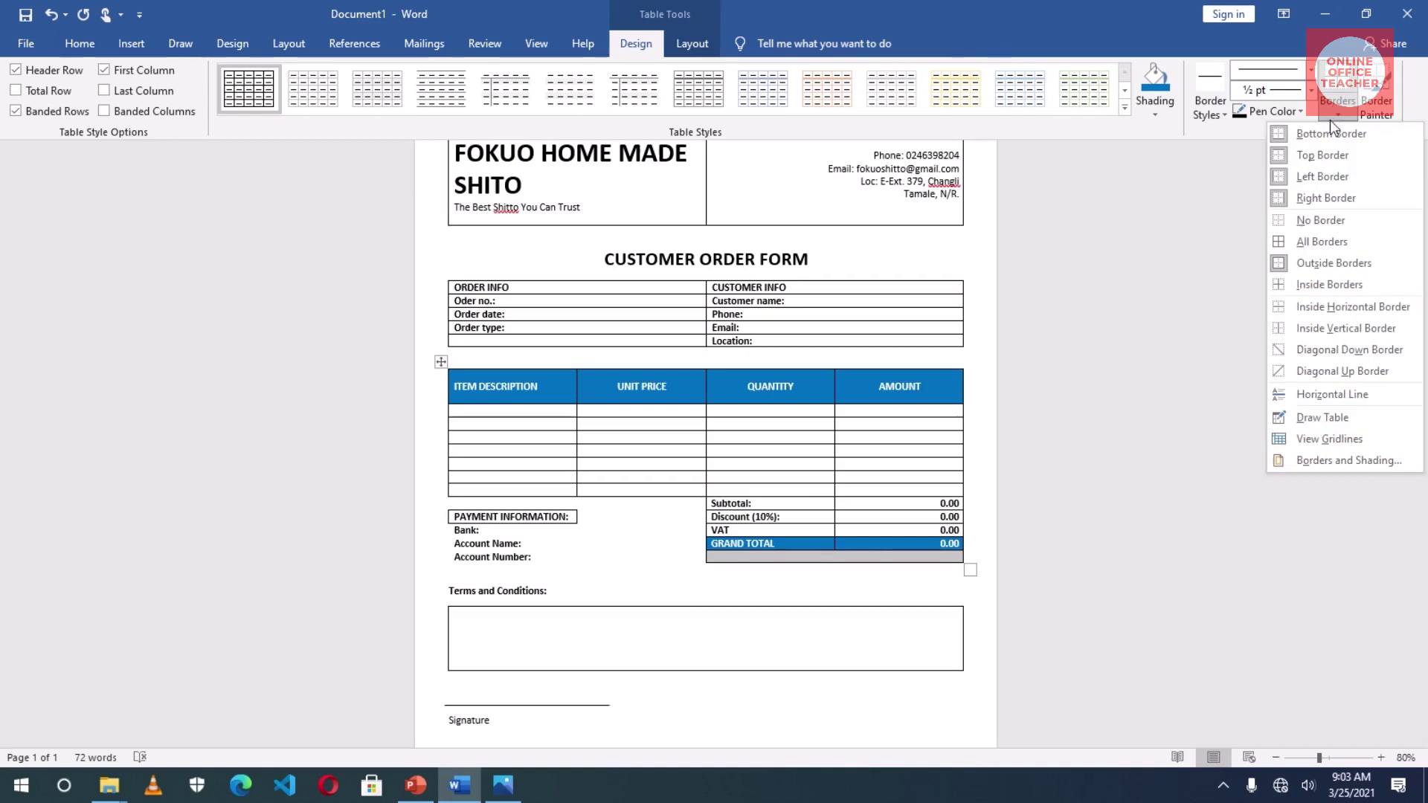
pyautogui.click(1323, 261)
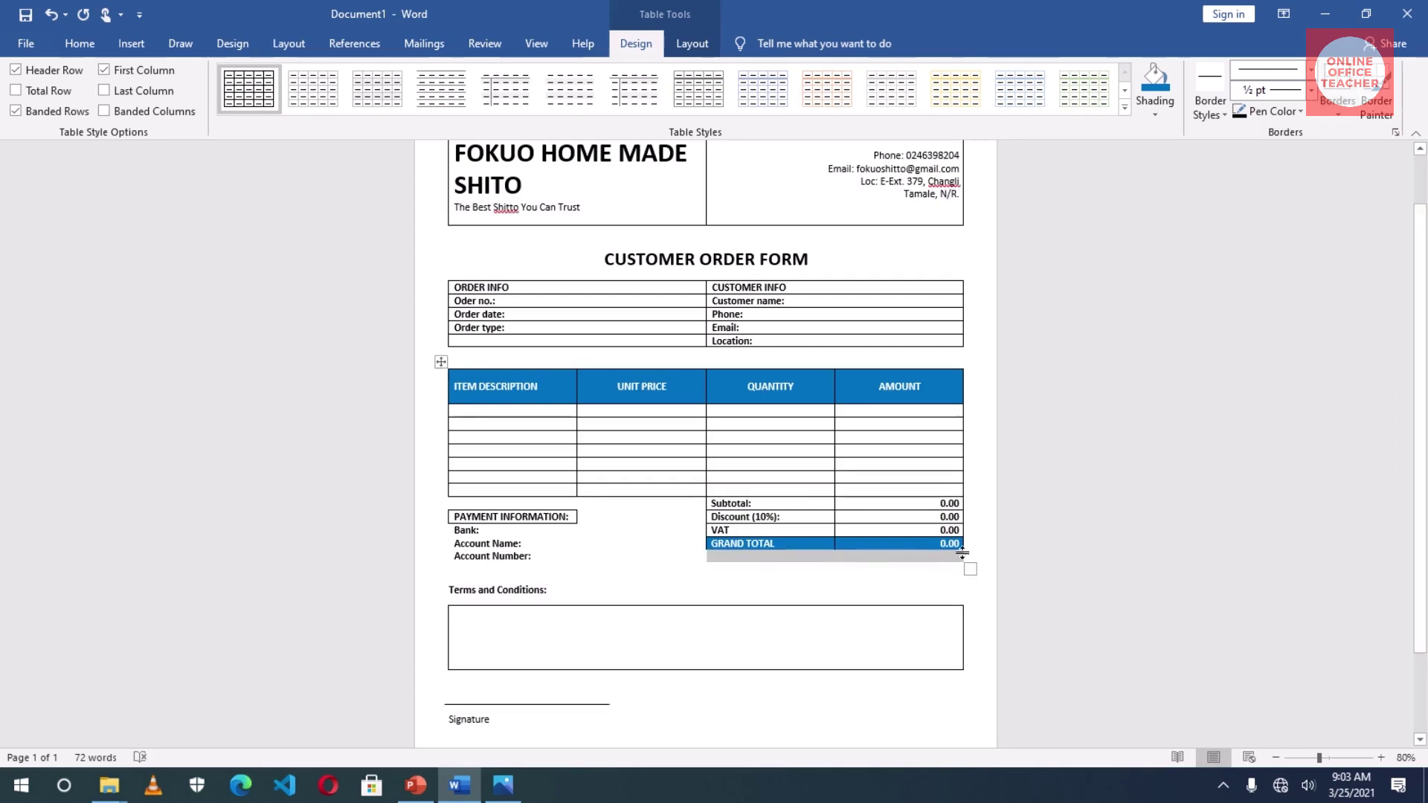
pyautogui.click(868, 548)
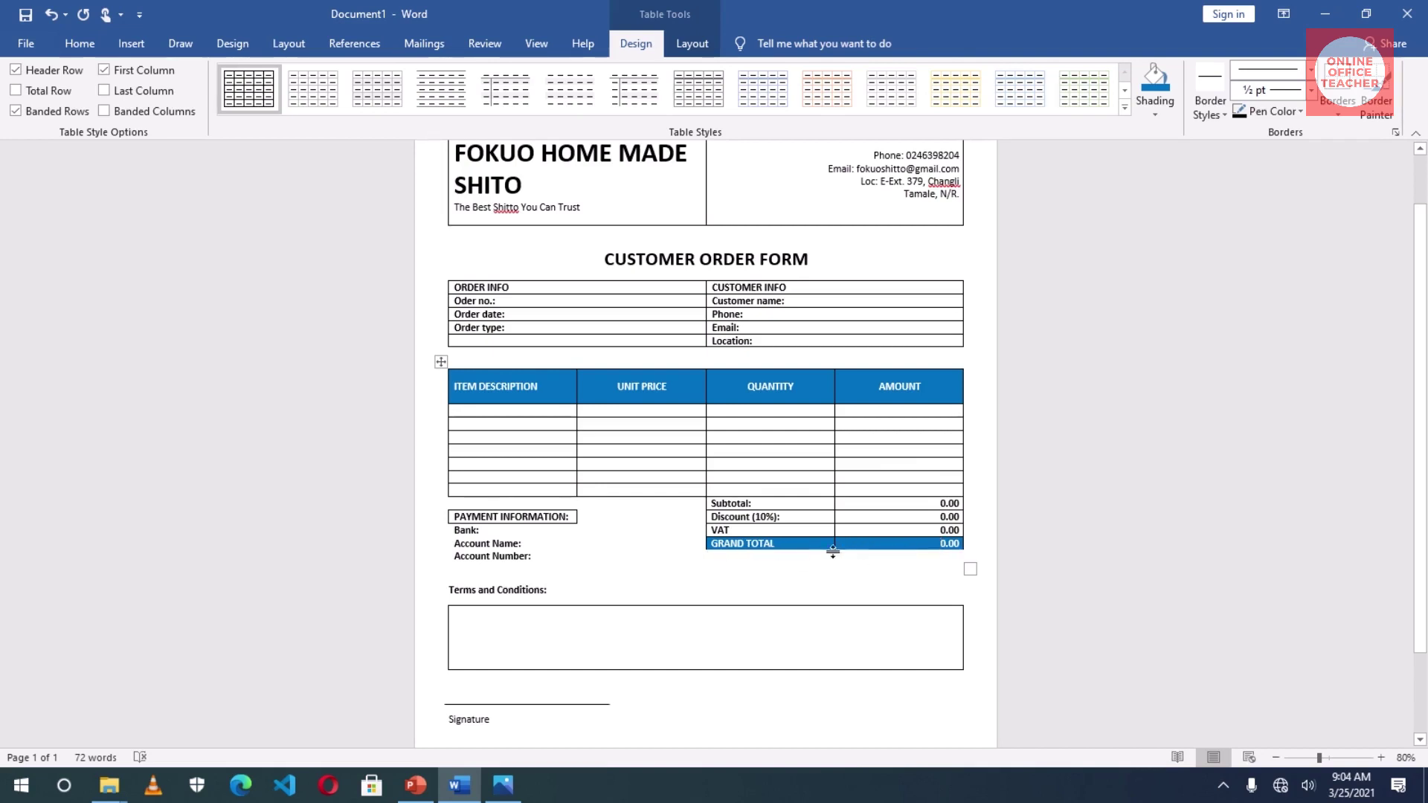
# - Add a Bottom Border to the GRAND TOTAL row
pyautogui.moveTo(787, 547); pyautogui.dragTo(871, 551)
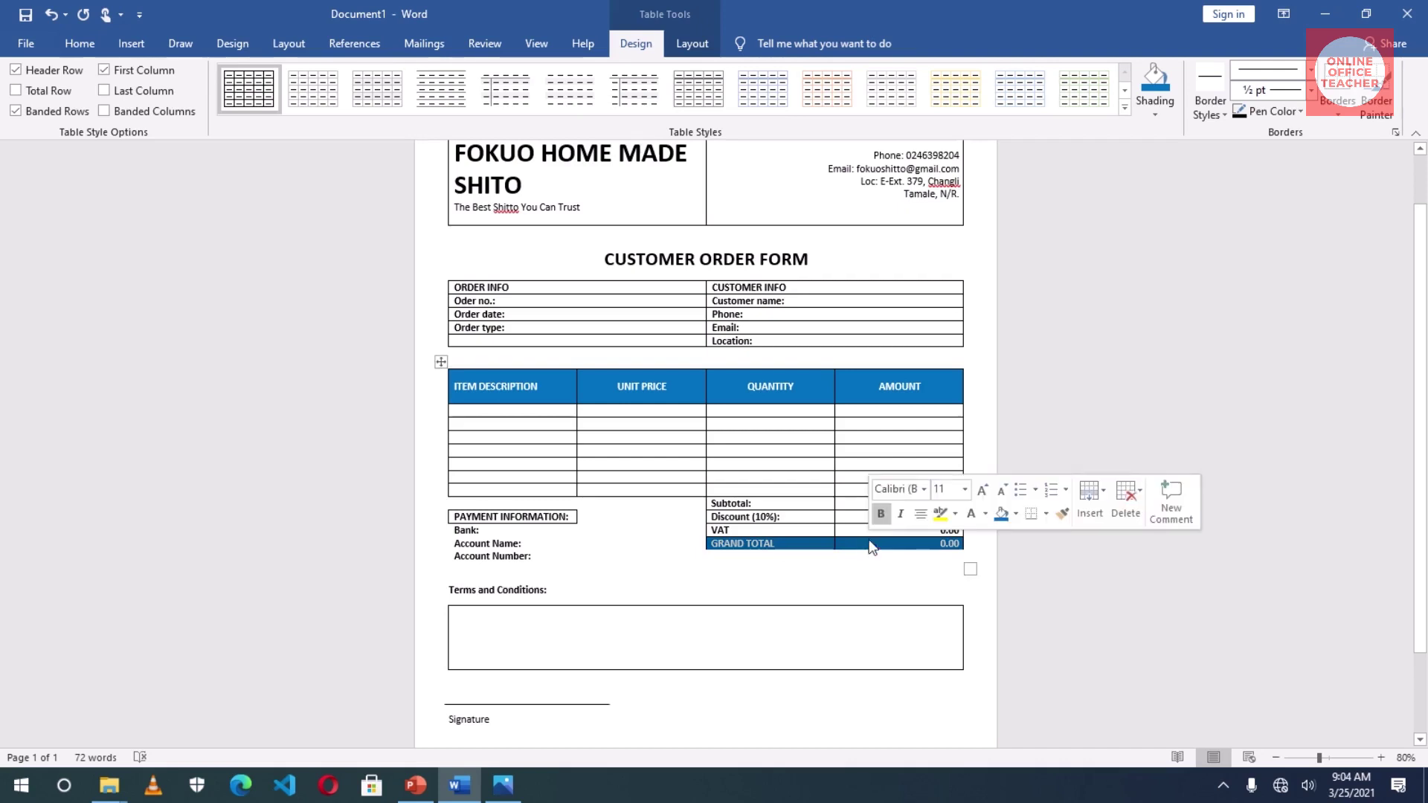
pyautogui.click(1339, 111)
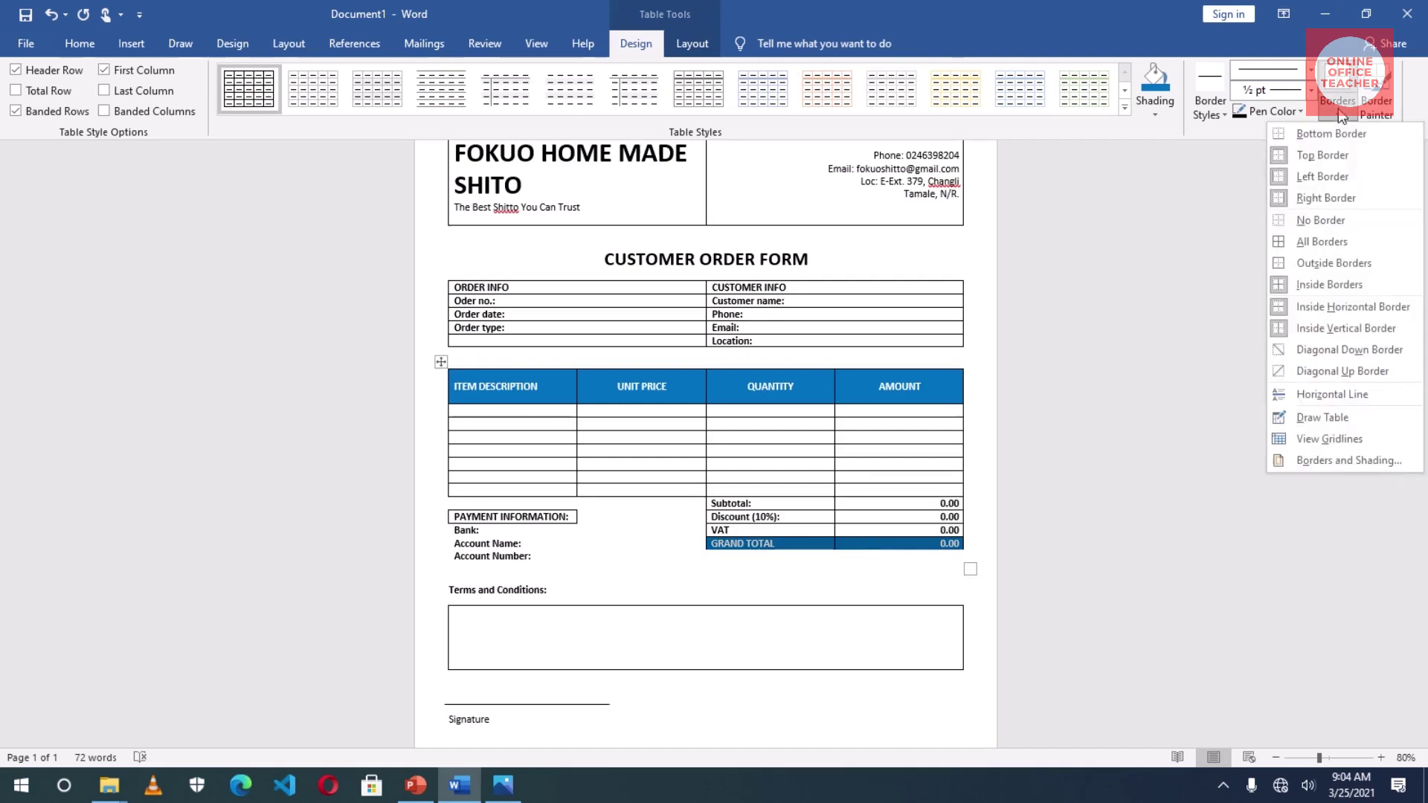
pyautogui.click(1331, 134)
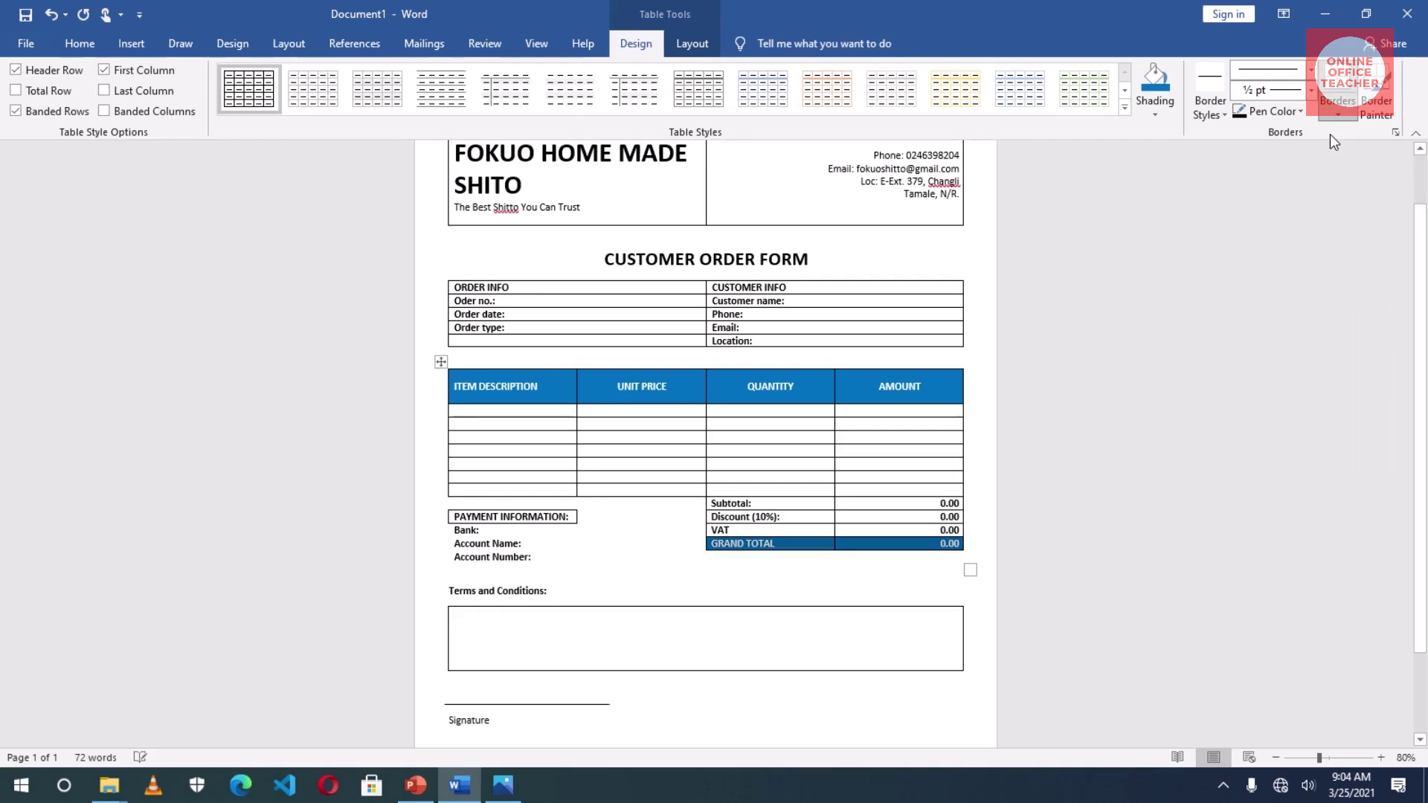
pyautogui.click(876, 550)
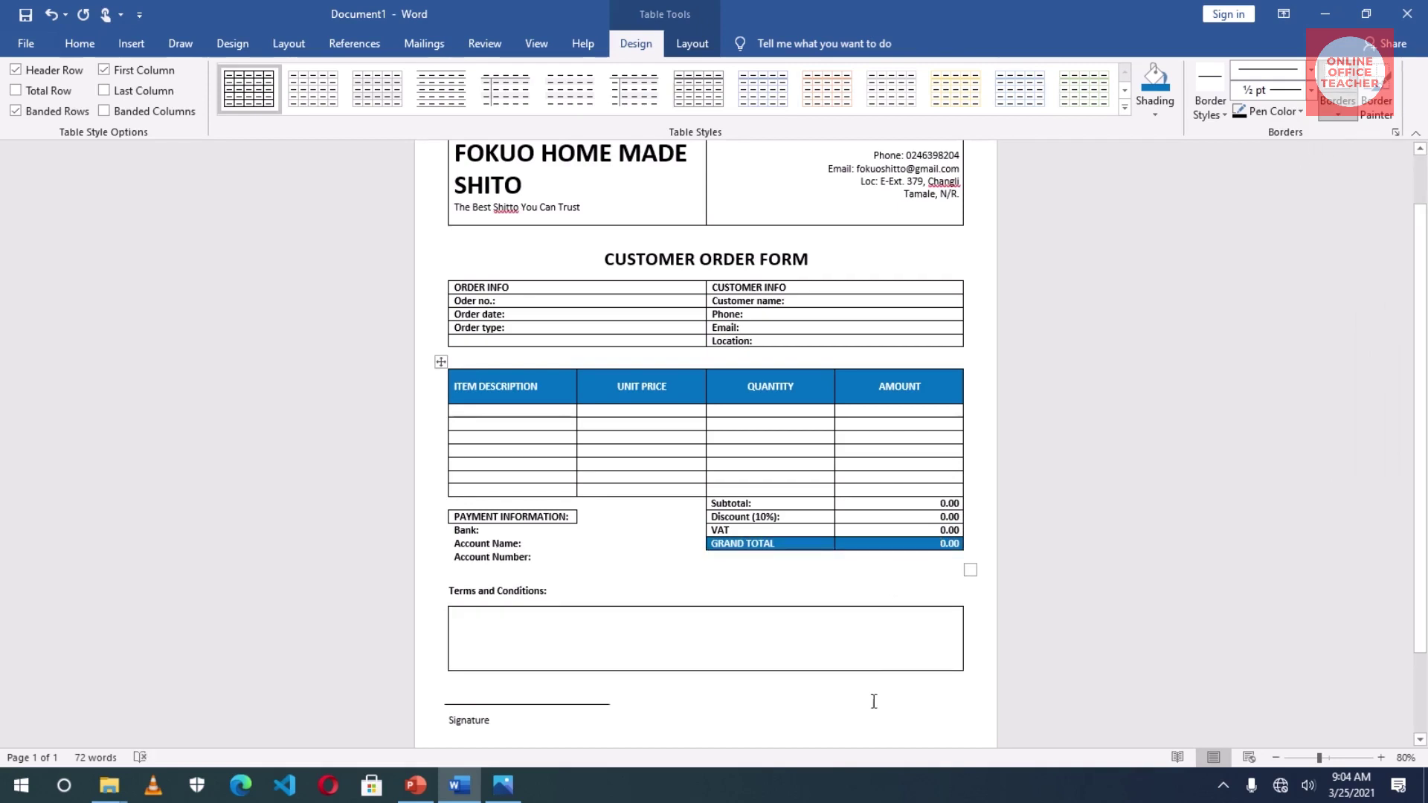
# - Zoom out to 50% so the whole order form fits, then click the signature line
pyautogui.click(855, 637)
pyautogui.scroll(-3, 855, 637)
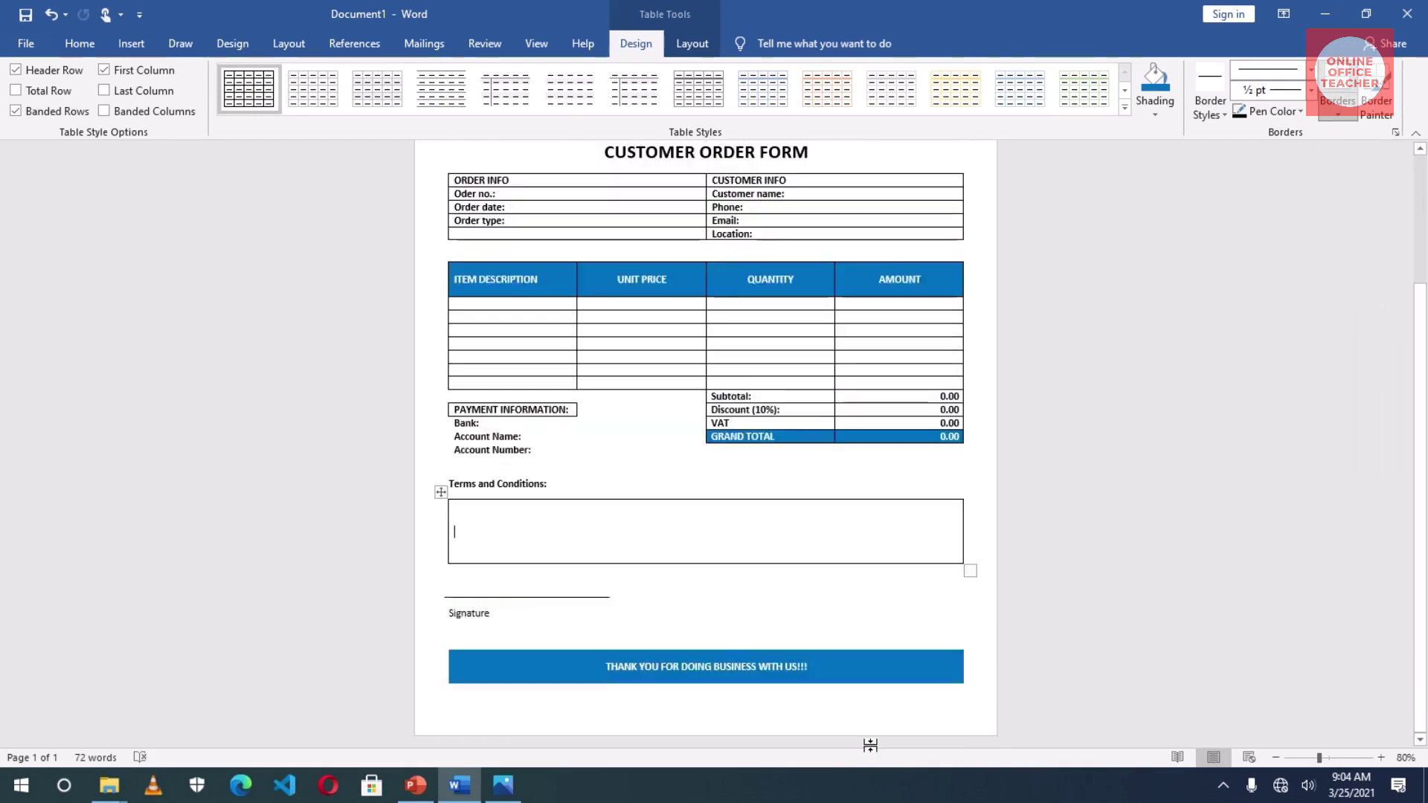
pyautogui.scroll(5, 870, 747)
pyautogui.scroll(-2, 872, 744)
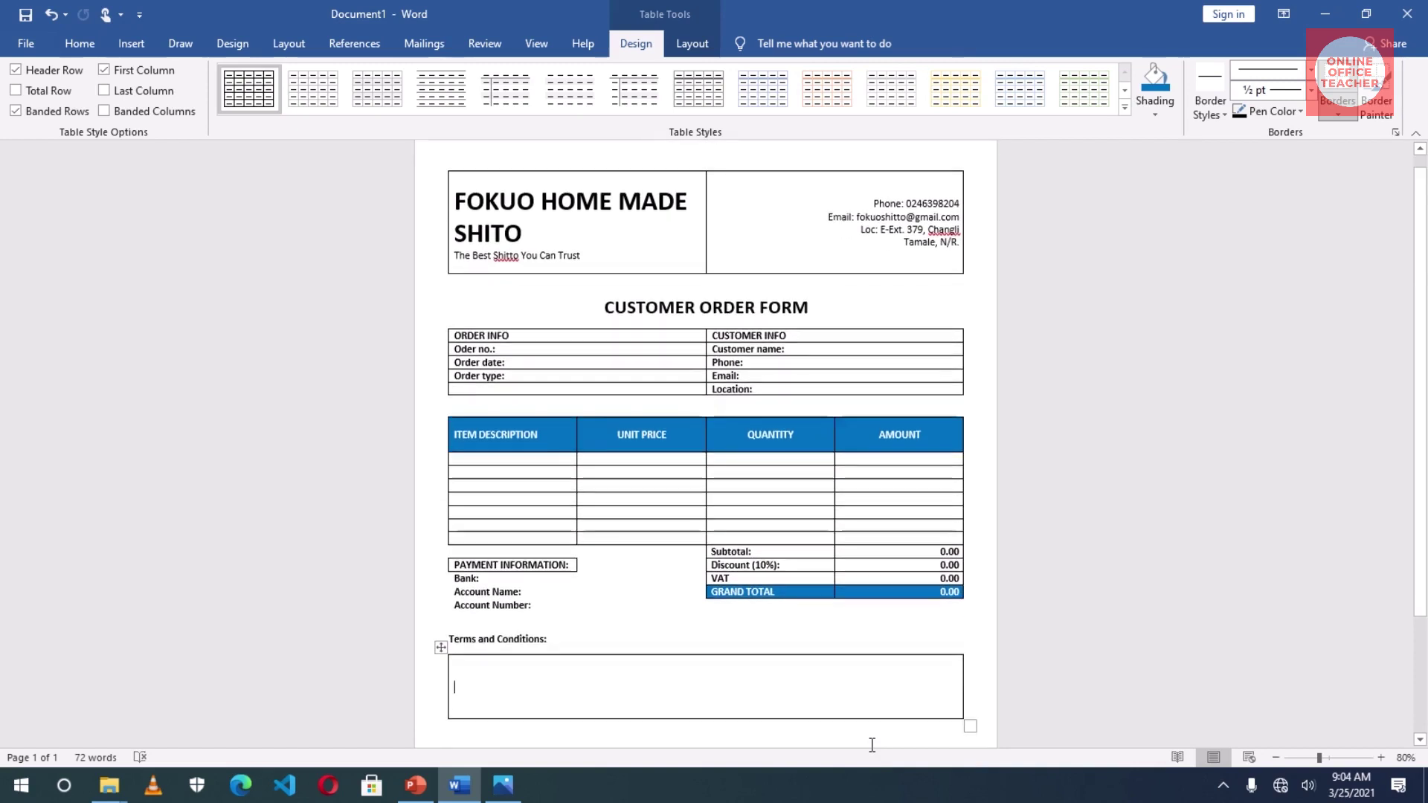
pyautogui.scroll(-2, 872, 744)
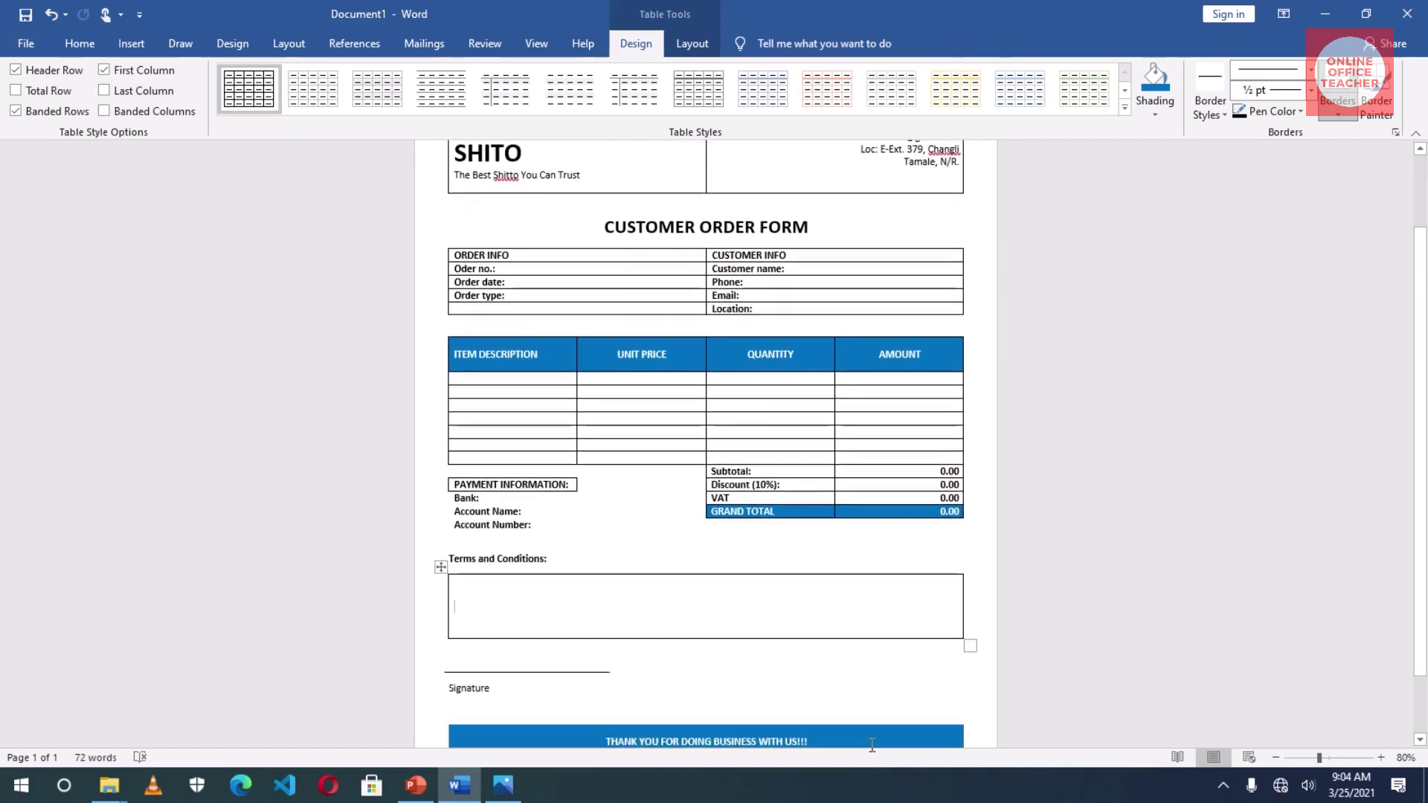
pyautogui.scroll(4, 1151, 752)
pyautogui.click(1276, 757)
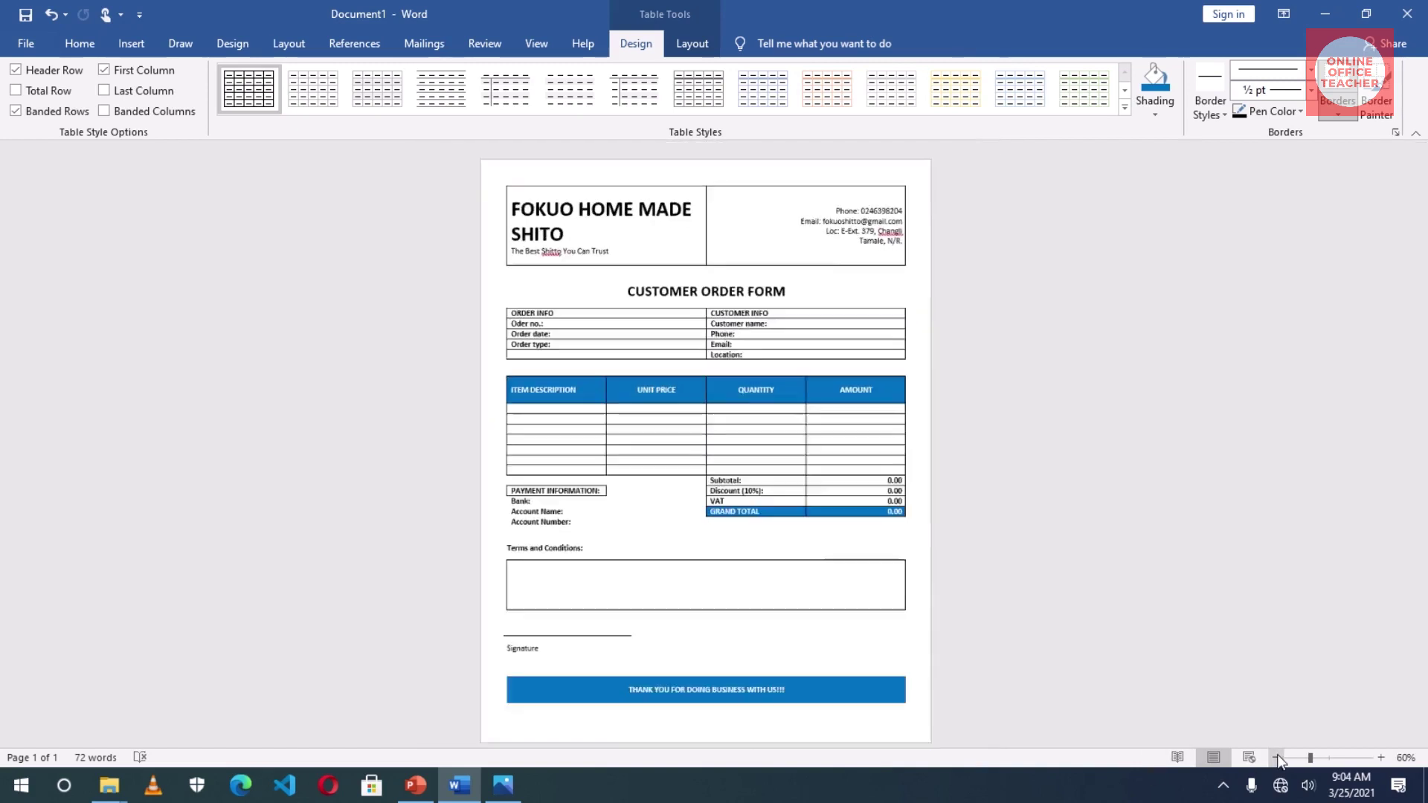
pyautogui.click(1276, 757)
pyautogui.click(1276, 757)
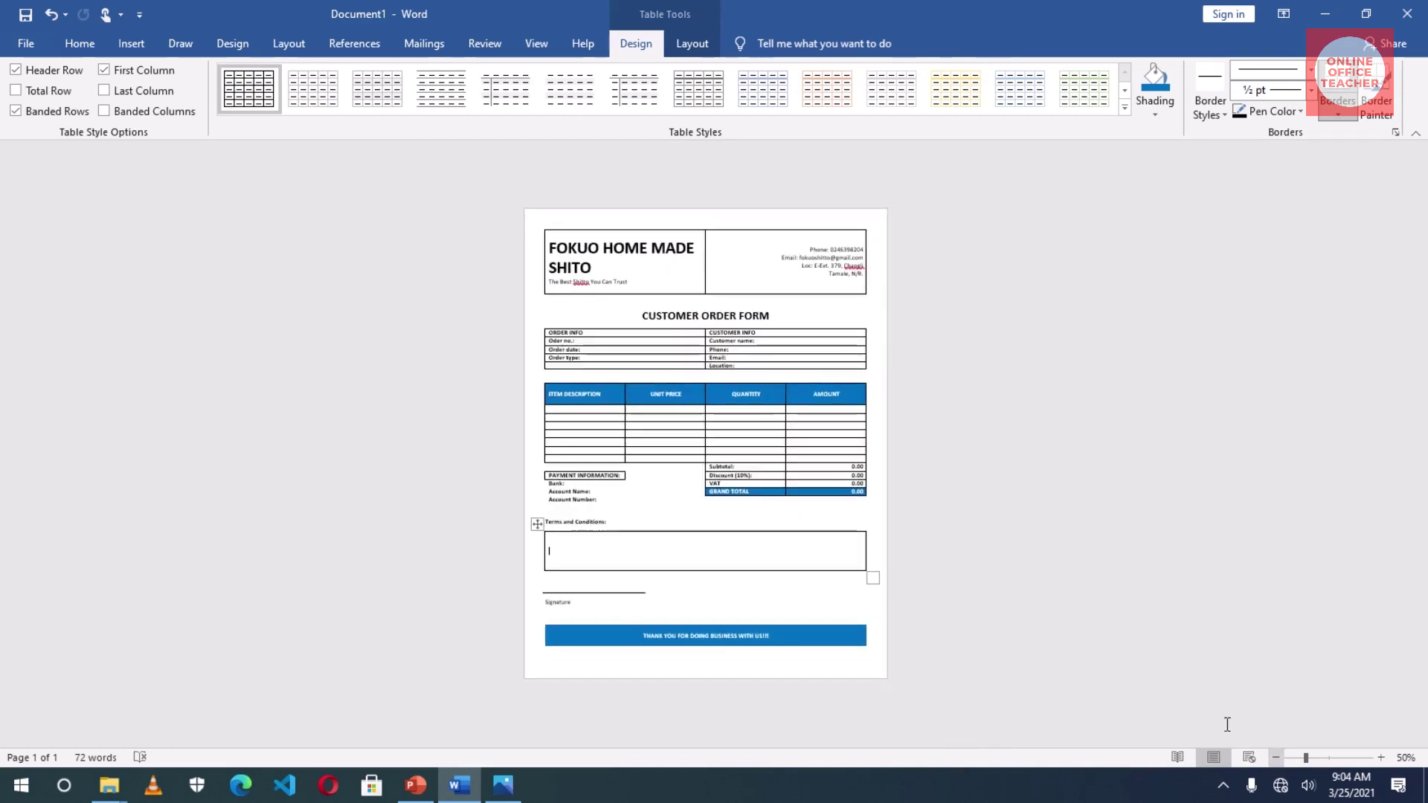
pyautogui.click(1098, 590)
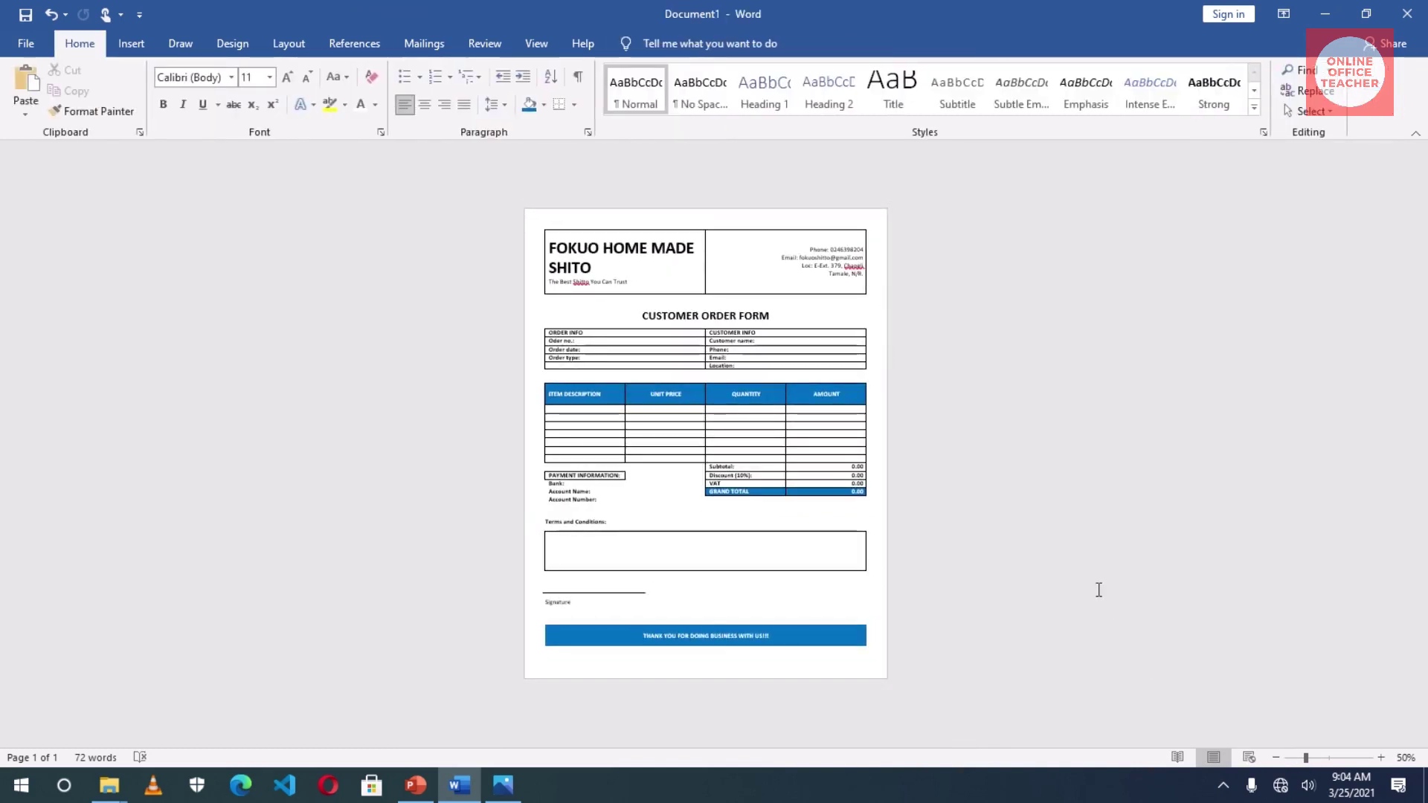